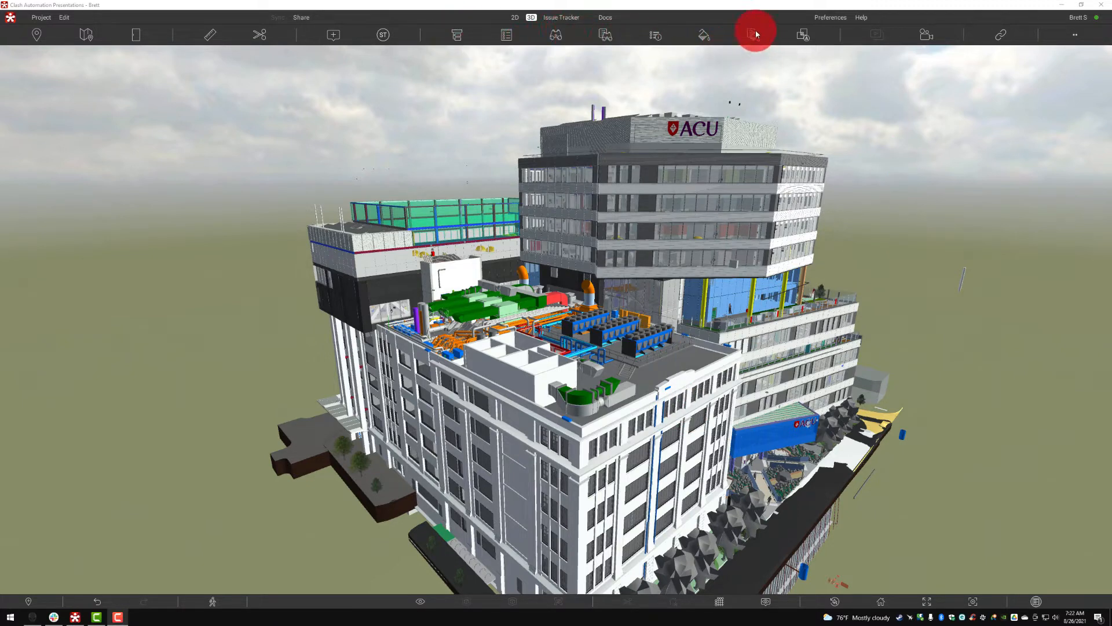
Step: Focus on the first wire mesh cable tray under LEVEL B1 of 60519200_MEP.rvt, with the surrounding model in transparency
{"action": "left_click", "coordinate": [458, 34]}
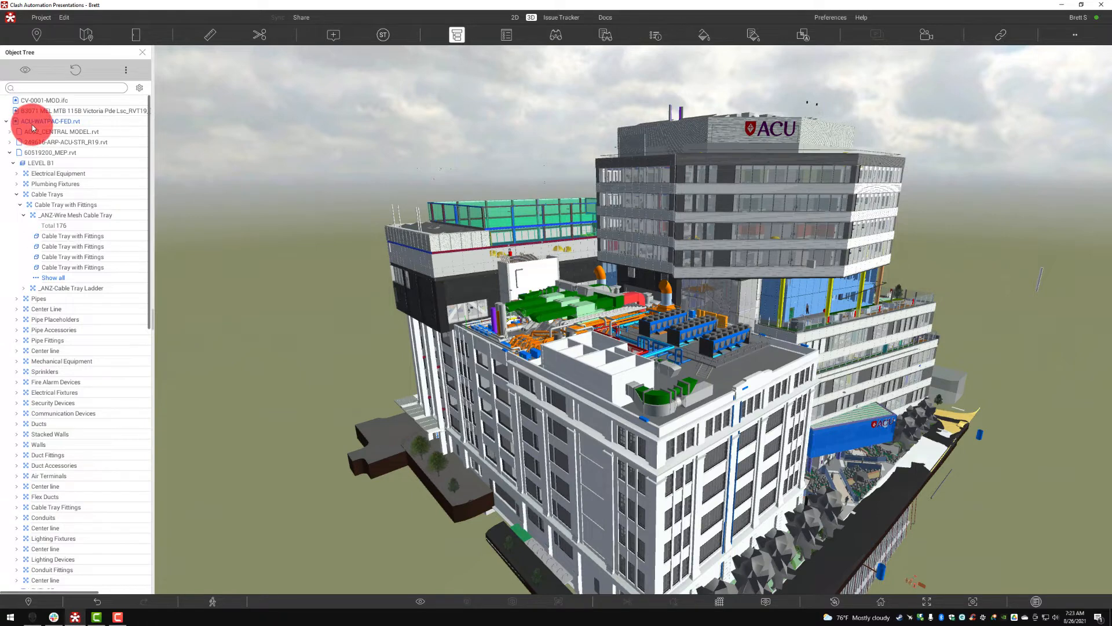
{"action": "right_click", "coordinate": [58, 236]}
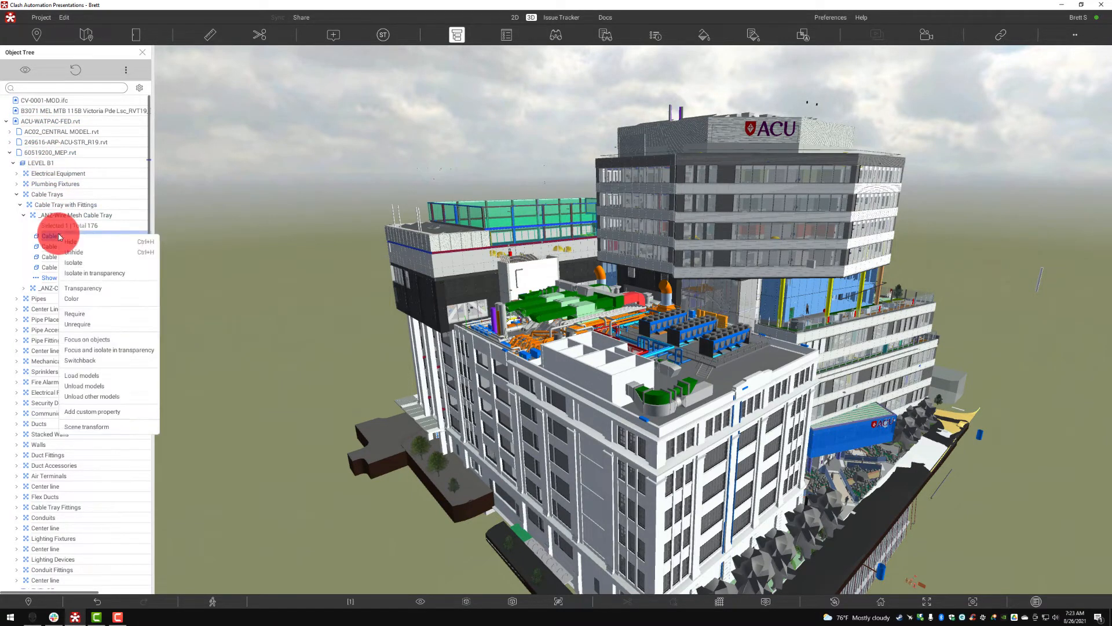
{"action": "left_click", "coordinate": [75, 269]}
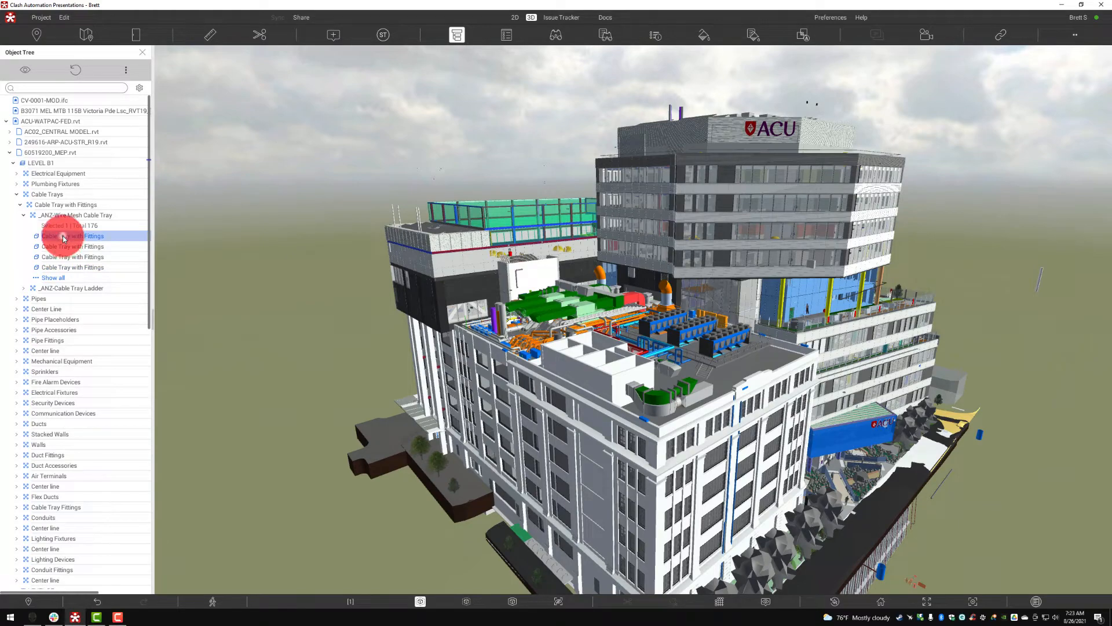
{"action": "double_click", "coordinate": [64, 239]}
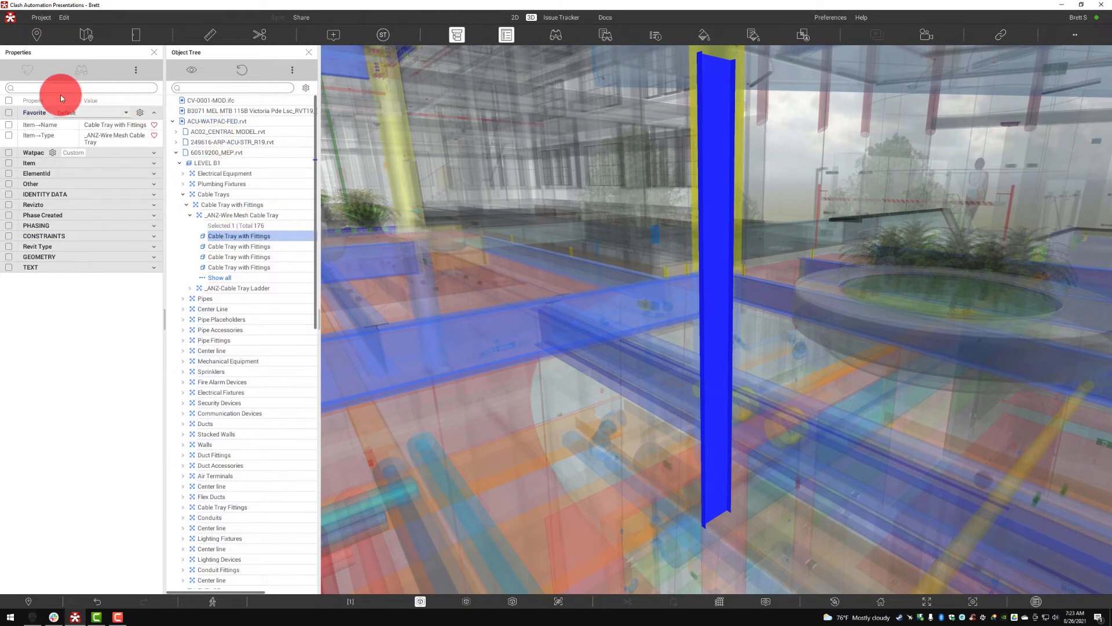
Step: Expand the cable tray's Watpac, Item and ElementId property groups to examine their values
{"action": "left_click", "coordinate": [110, 155]}
{"action": "left_click", "coordinate": [111, 173]}
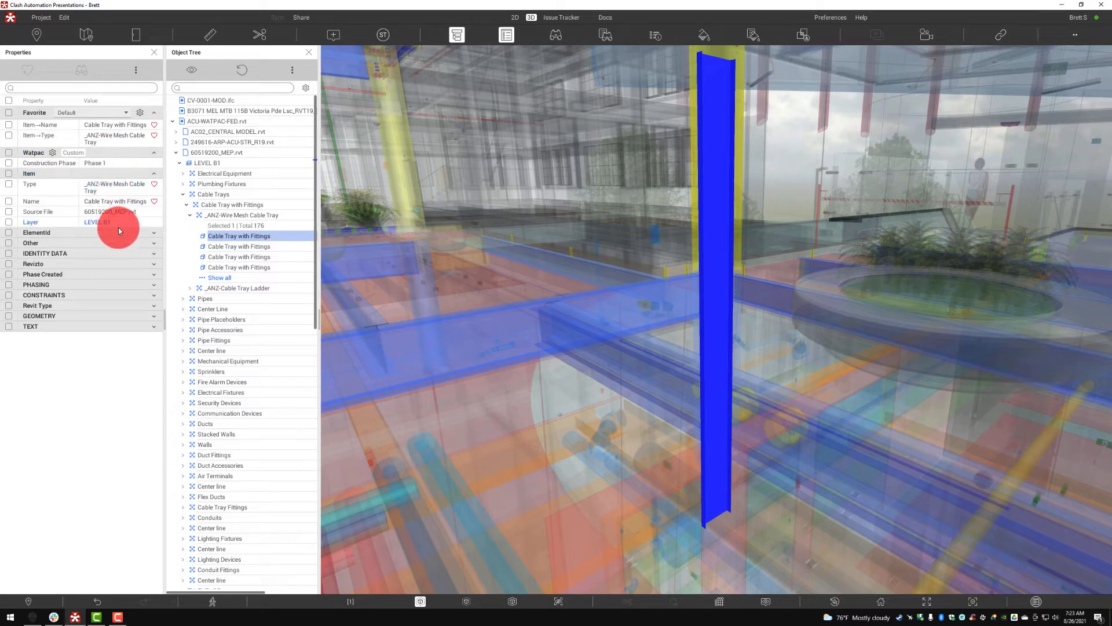
{"action": "left_click", "coordinate": [120, 232]}
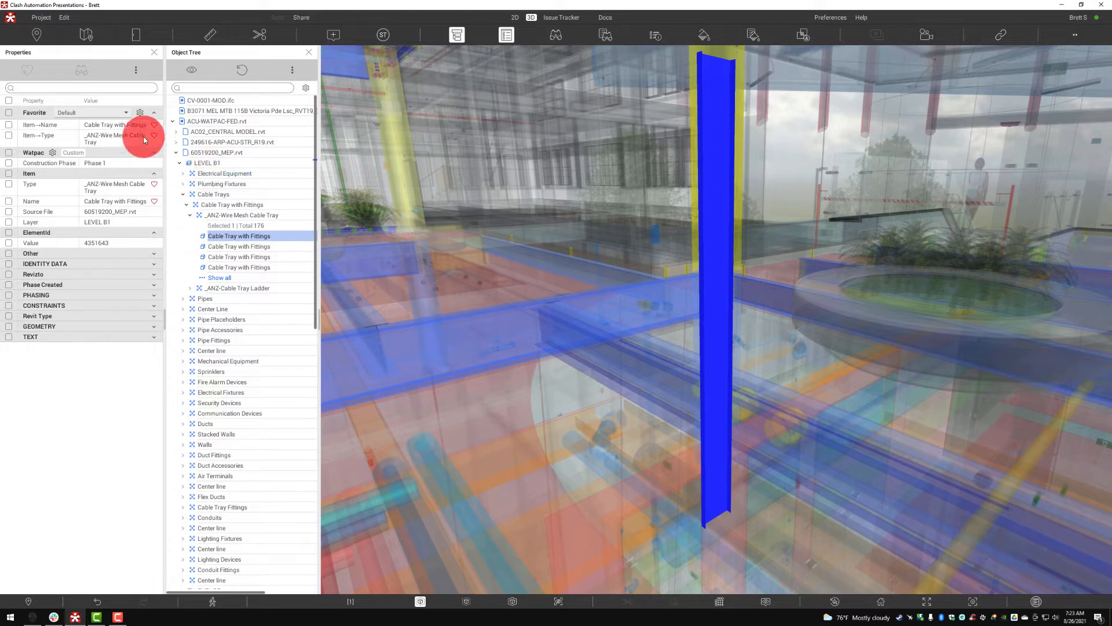
Step: Switch the favorite properties to the Clash Props set, and close the properties and object tree
{"action": "left_click", "coordinate": [96, 112]}
{"action": "left_click", "coordinate": [90, 141]}
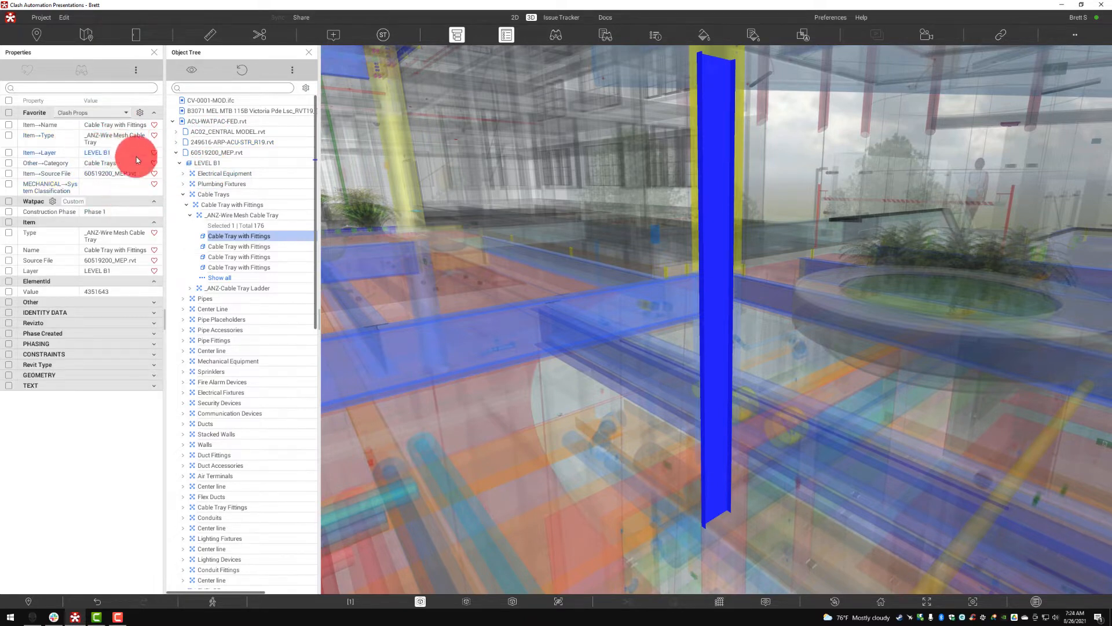
{"action": "left_click", "coordinate": [309, 52]}
{"action": "left_click", "coordinate": [154, 52]}
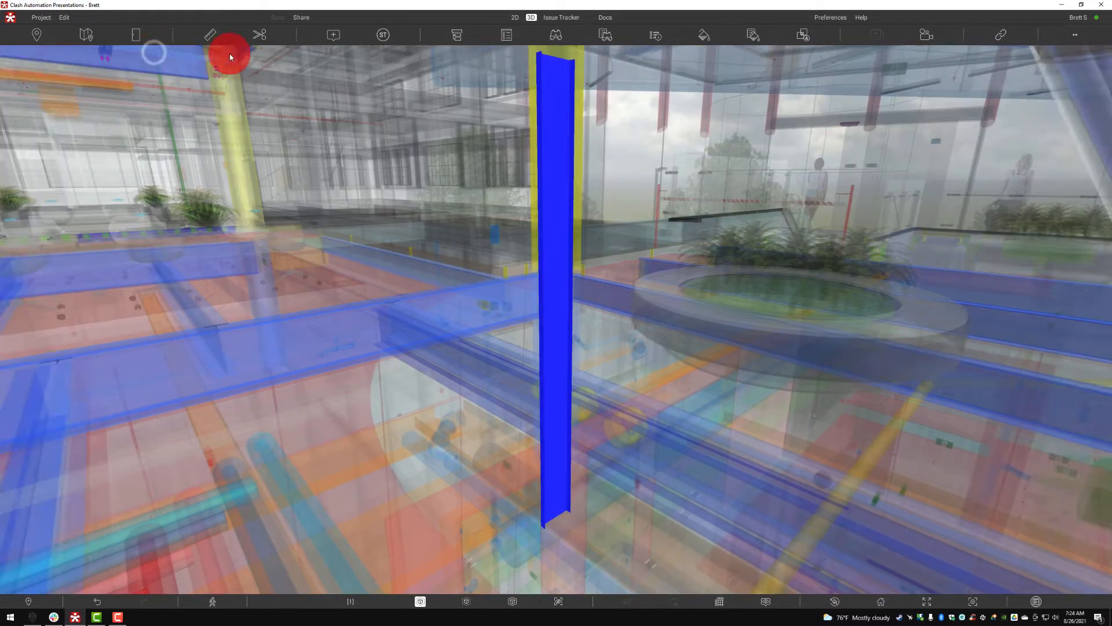
Step: Start an object search with a property condition on MECHANICAL System Classification
{"action": "left_click", "coordinate": [558, 36]}
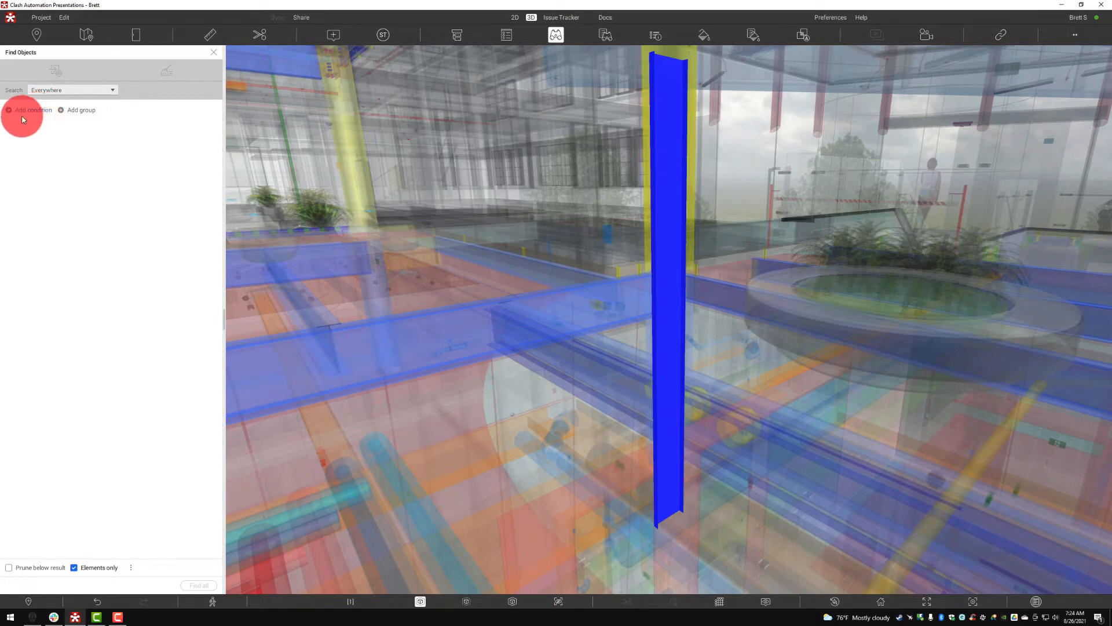
{"action": "left_click", "coordinate": [23, 111]}
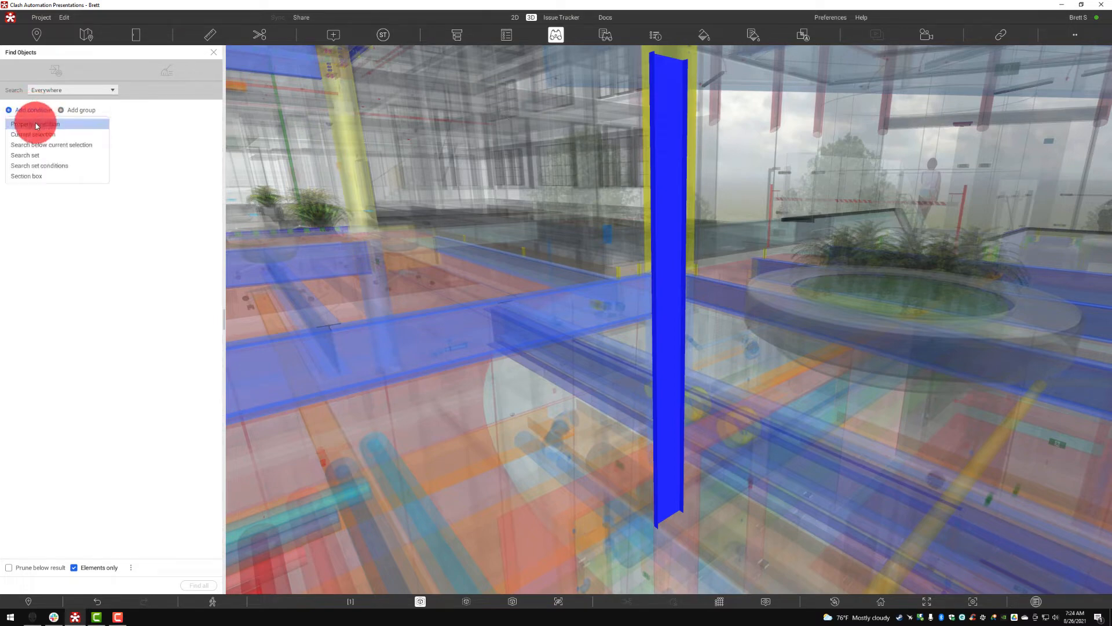
{"action": "left_click", "coordinate": [36, 126]}
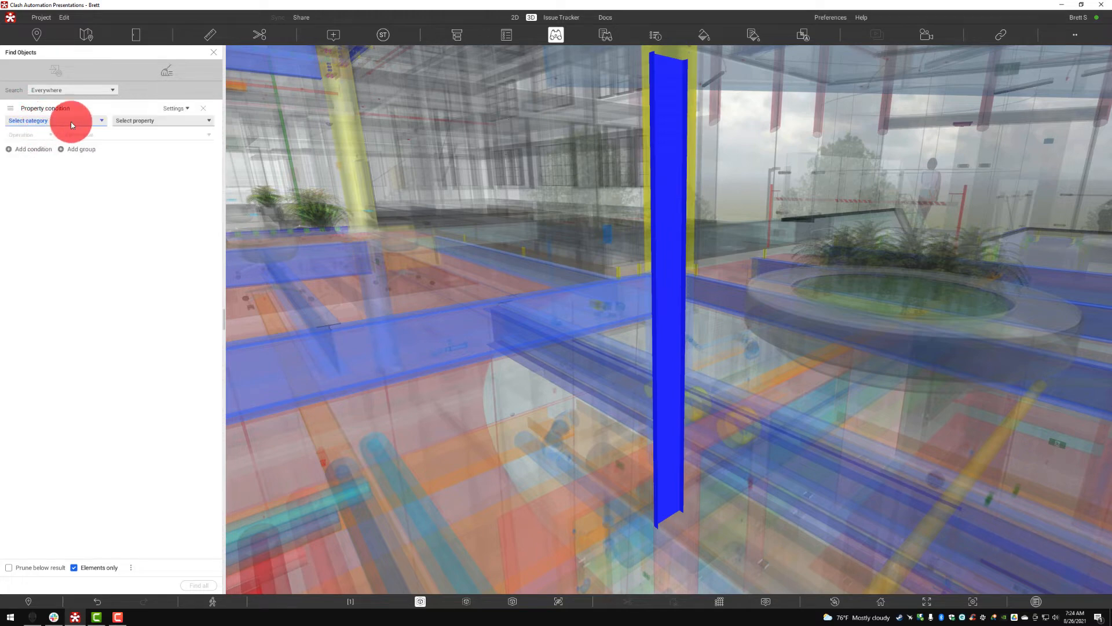
{"action": "left_click", "coordinate": [118, 121]}
{"action": "type", "text": "system"}
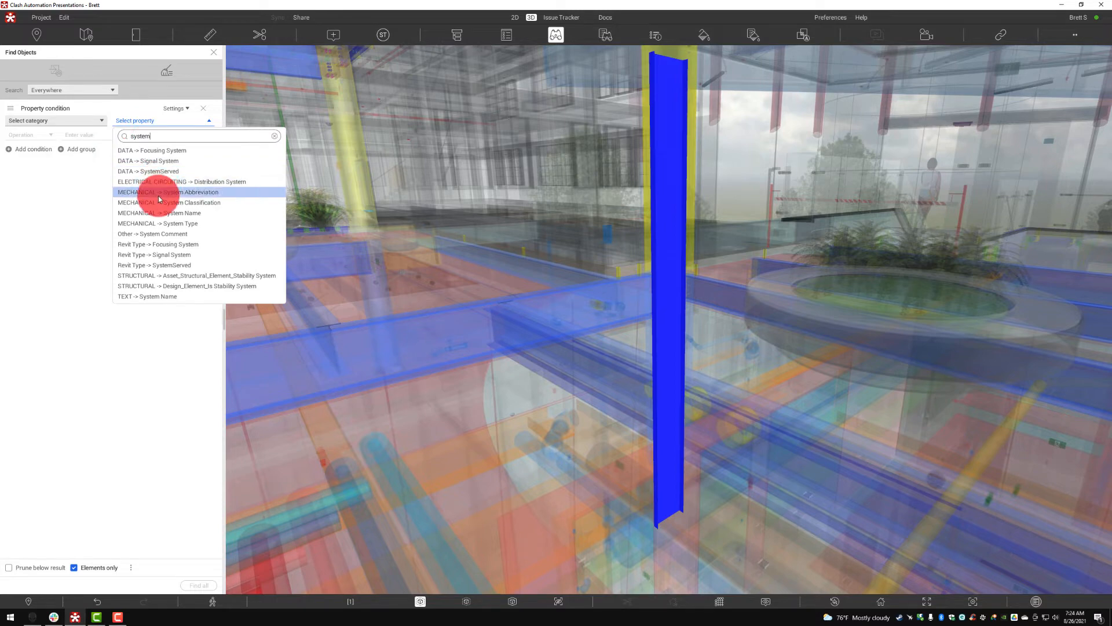
{"action": "left_click", "coordinate": [157, 202]}
Step: Set the condition's value to Exhaust Air and find all matching objects in the model
{"action": "left_click", "coordinate": [124, 134]}
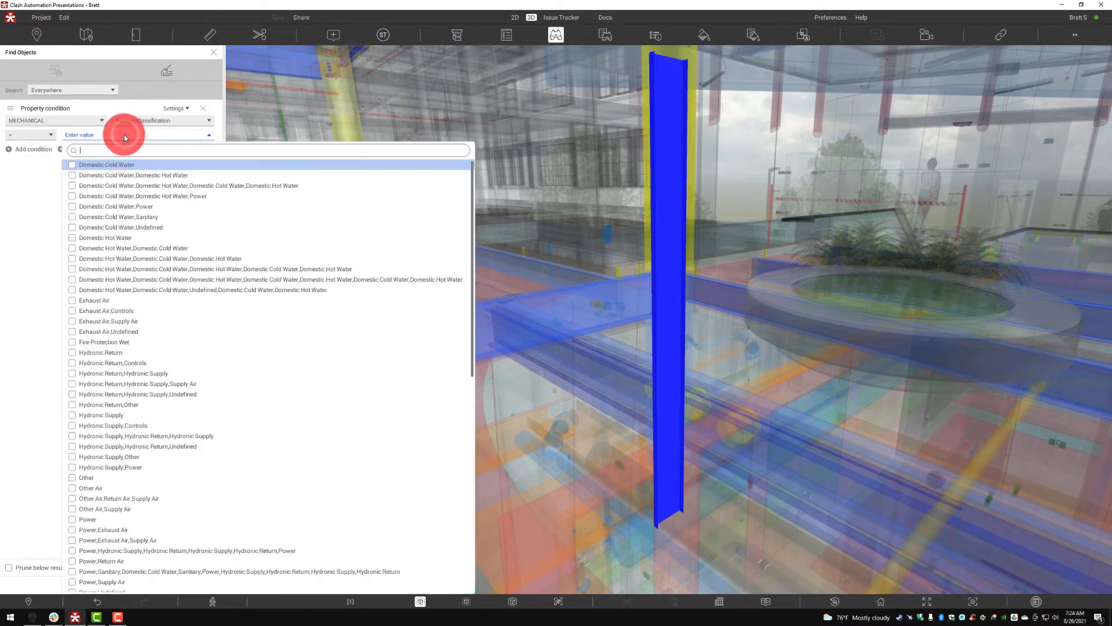
{"action": "left_click", "coordinate": [80, 299]}
{"action": "left_click", "coordinate": [39, 243]}
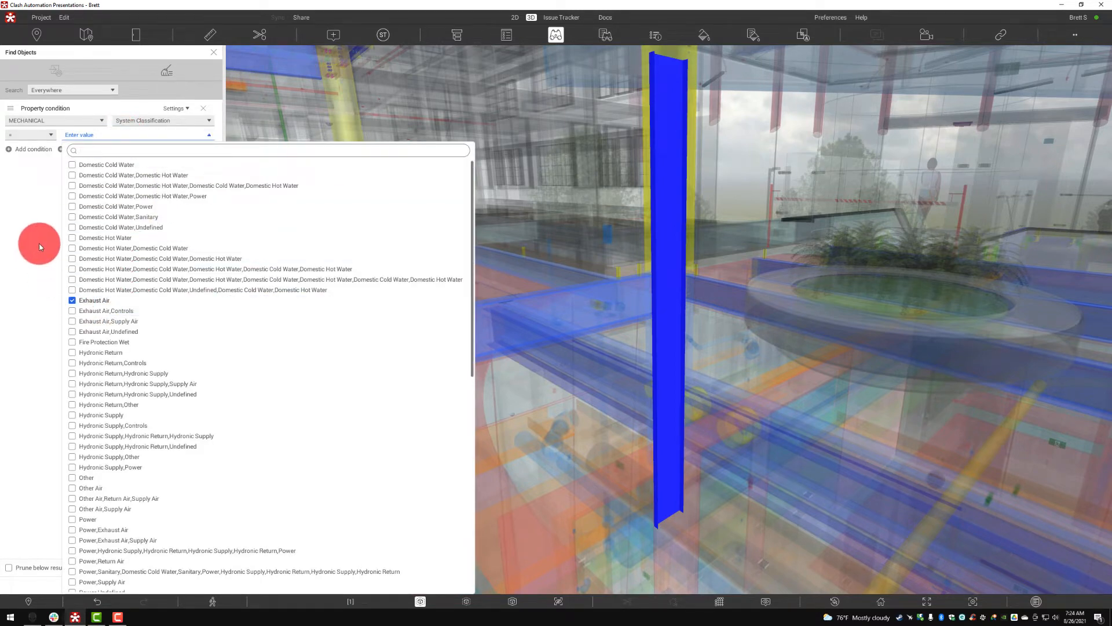
{"action": "left_click", "coordinate": [162, 528]}
{"action": "left_click", "coordinate": [200, 585]}
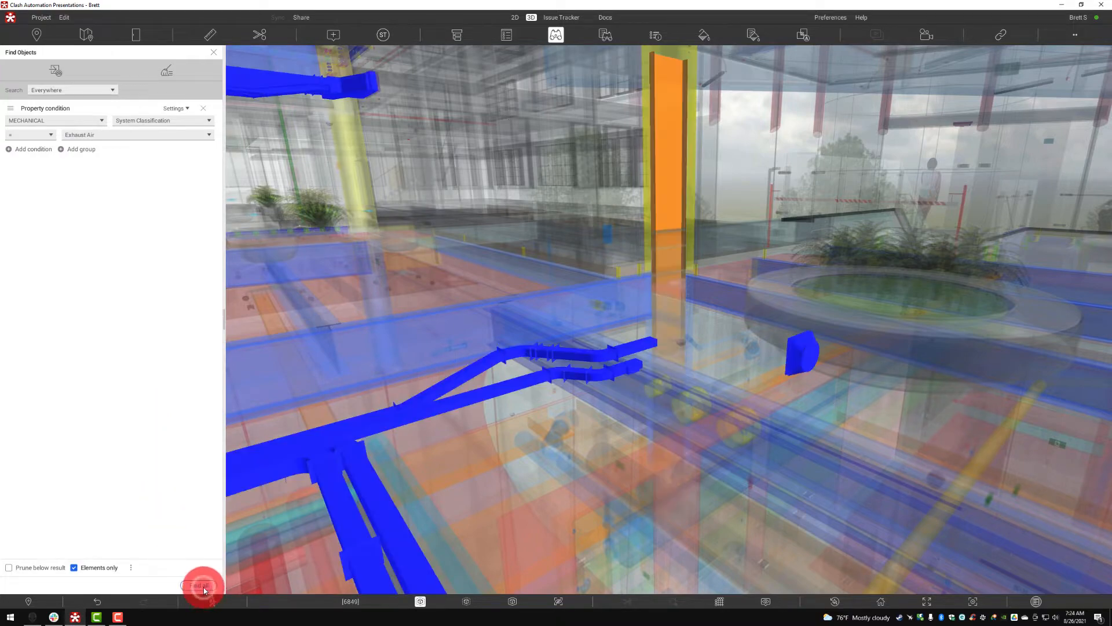
{"action": "left_click_drag", "start_coordinate": [404, 432], "coordinate": [75, 78]}
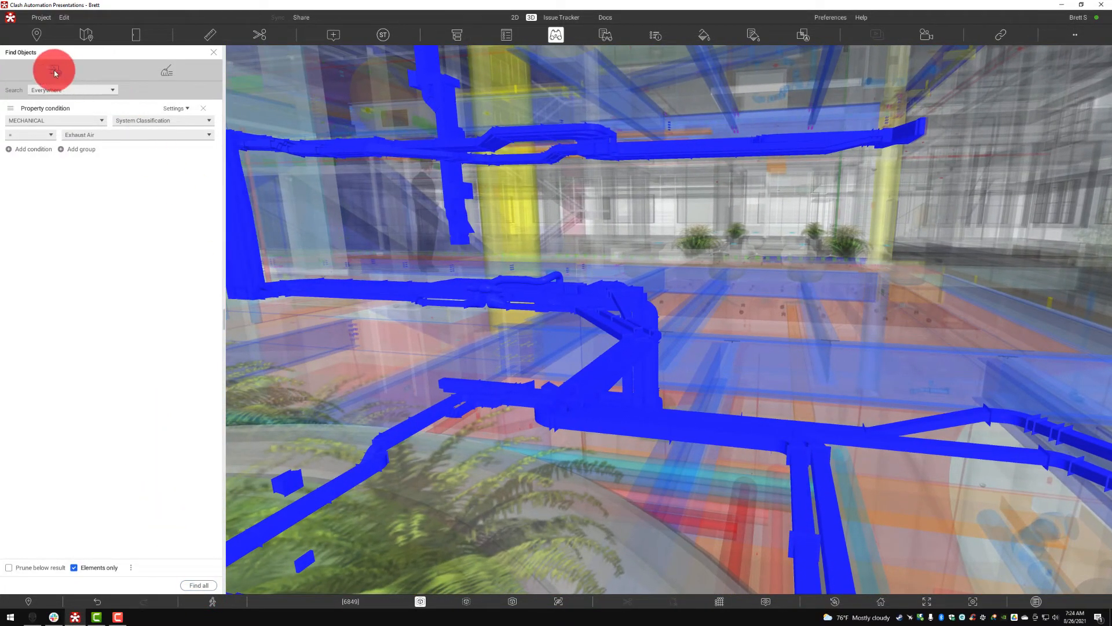
{"action": "left_click", "coordinate": [55, 71]}
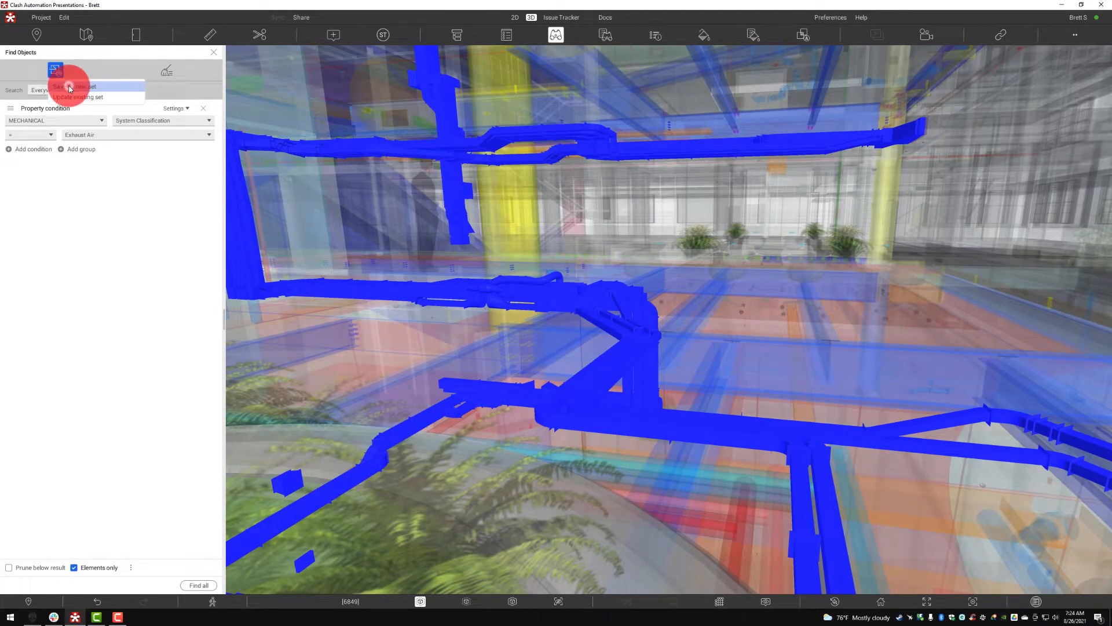
{"action": "left_click", "coordinate": [70, 88]}
{"action": "left_click", "coordinate": [515, 316]}
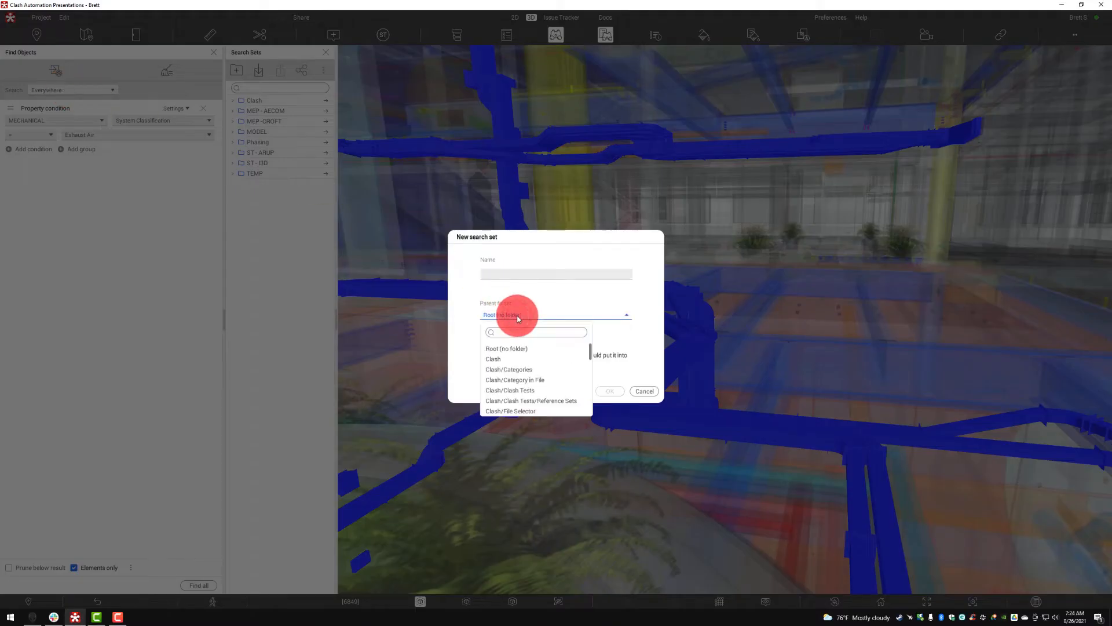
{"action": "left_click_drag", "start_coordinate": [517, 318], "coordinate": [519, 370]}
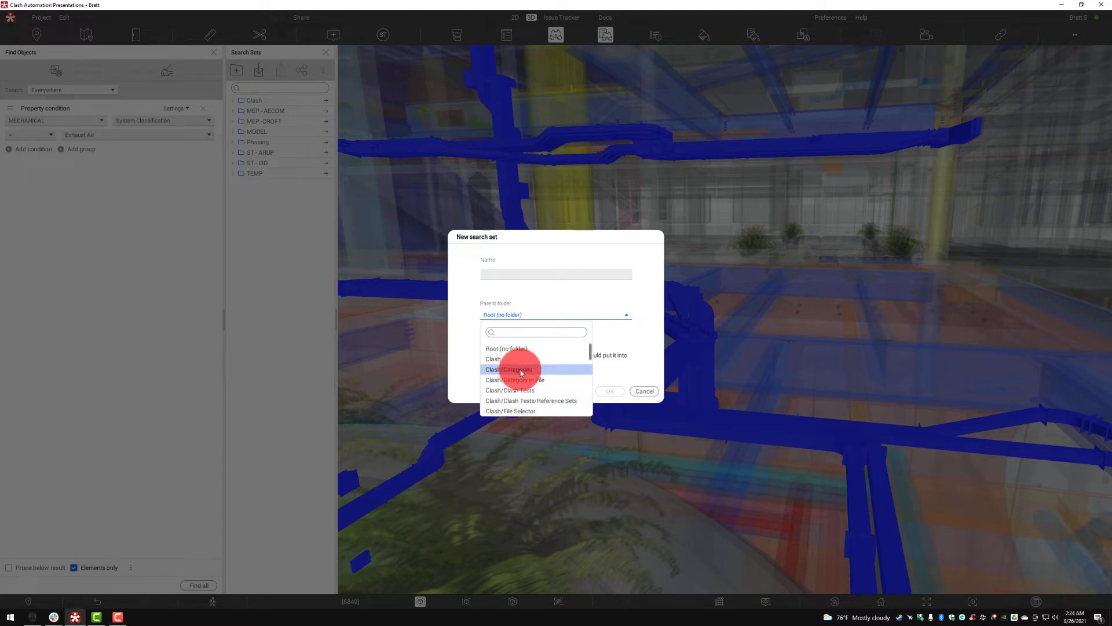
{"action": "left_click_drag", "start_coordinate": [521, 371], "coordinate": [612, 363]}
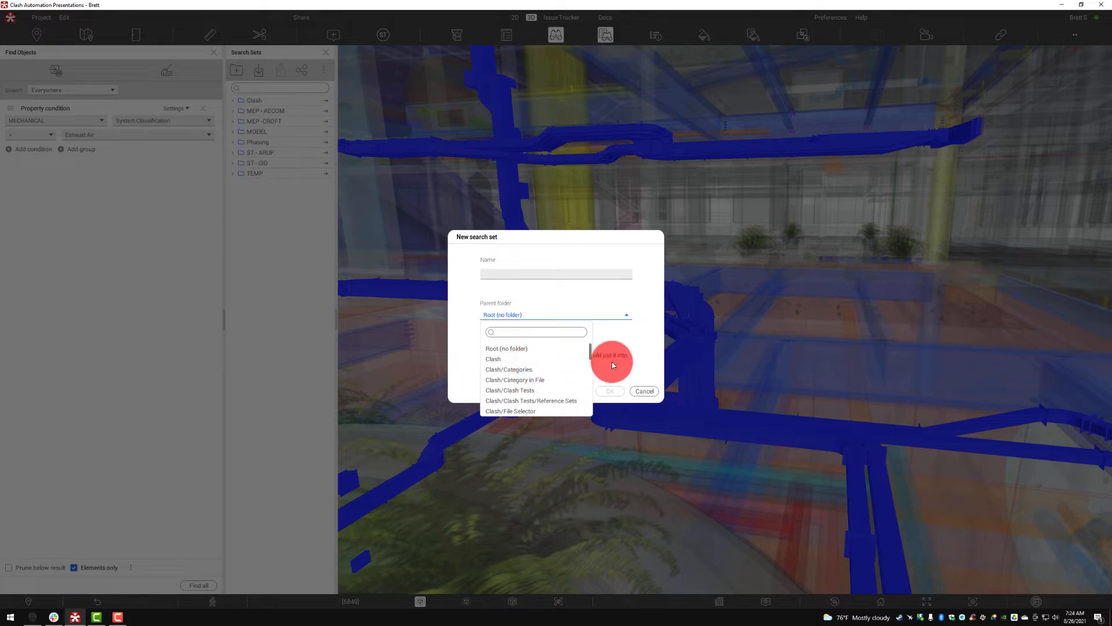
{"action": "left_click", "coordinate": [639, 390]}
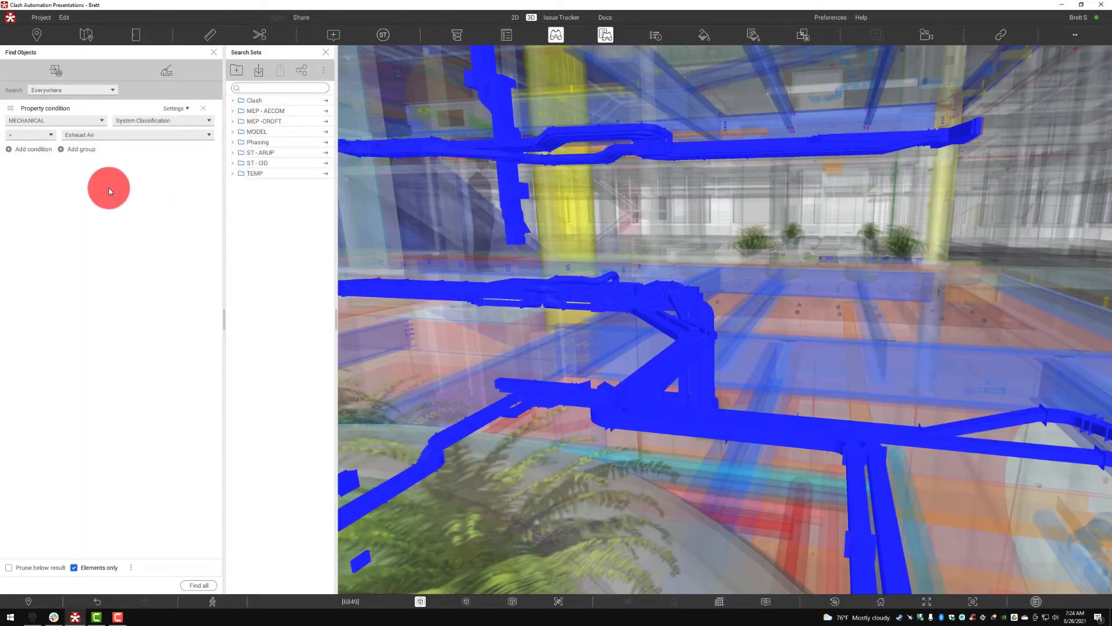
{"action": "left_click", "coordinate": [90, 137]}
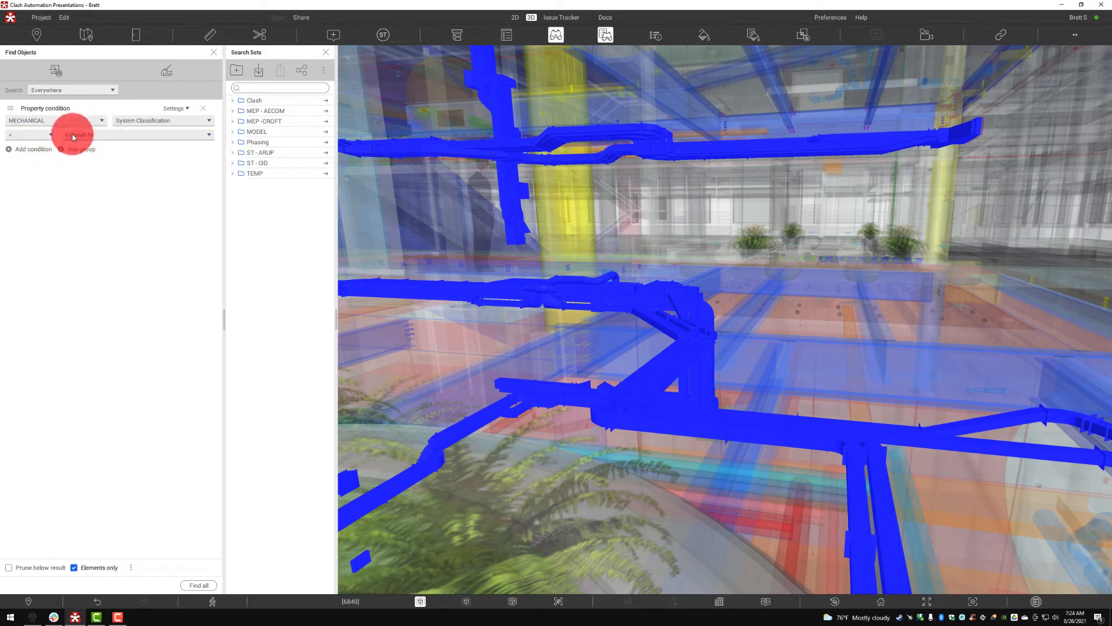
{"action": "left_click", "coordinate": [114, 120]}
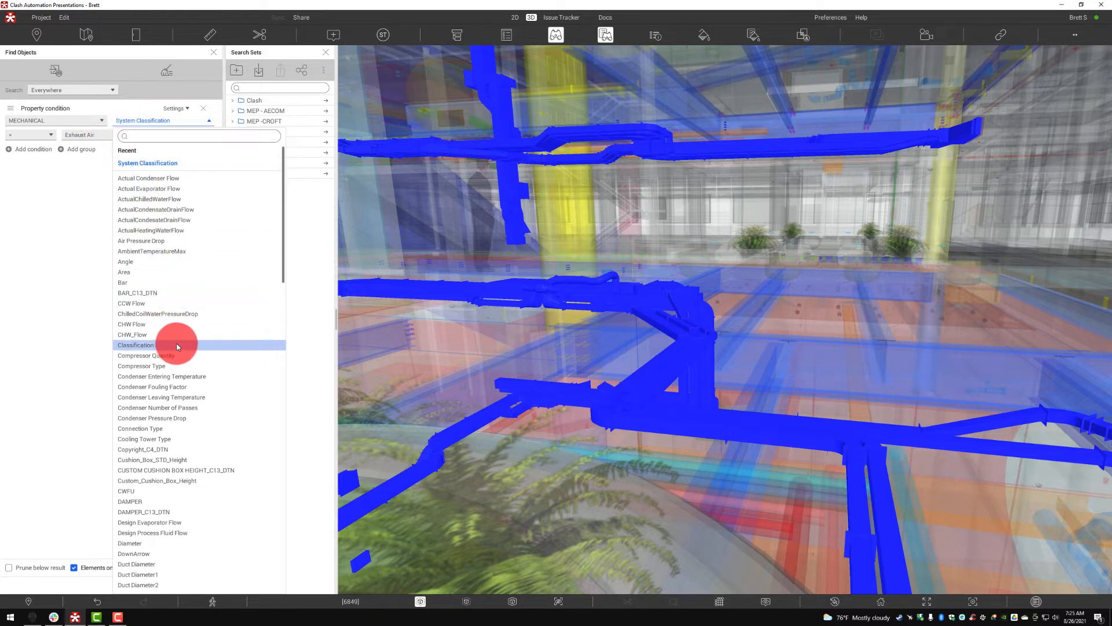
{"action": "mouse_move", "coordinate": [284, 248]}
{"action": "left_mouse_down"}
{"action": "mouse_move", "coordinate": [291, 529]}
{"action": "mouse_move", "coordinate": [285, 234]}
{"action": "left_mouse_up"}
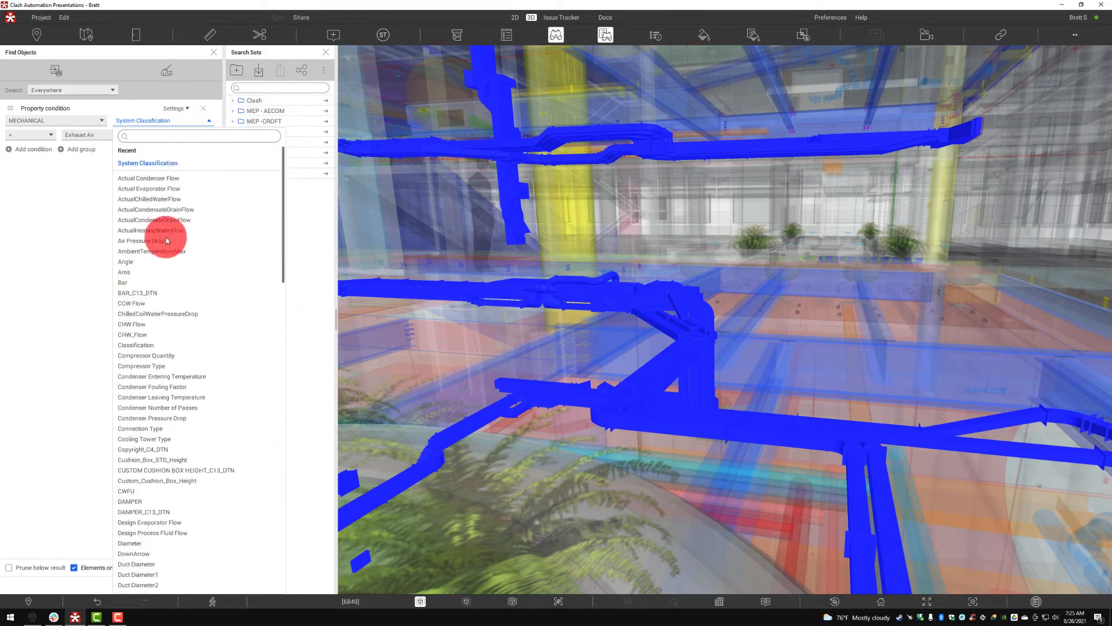
{"action": "left_click", "coordinate": [75, 228]}
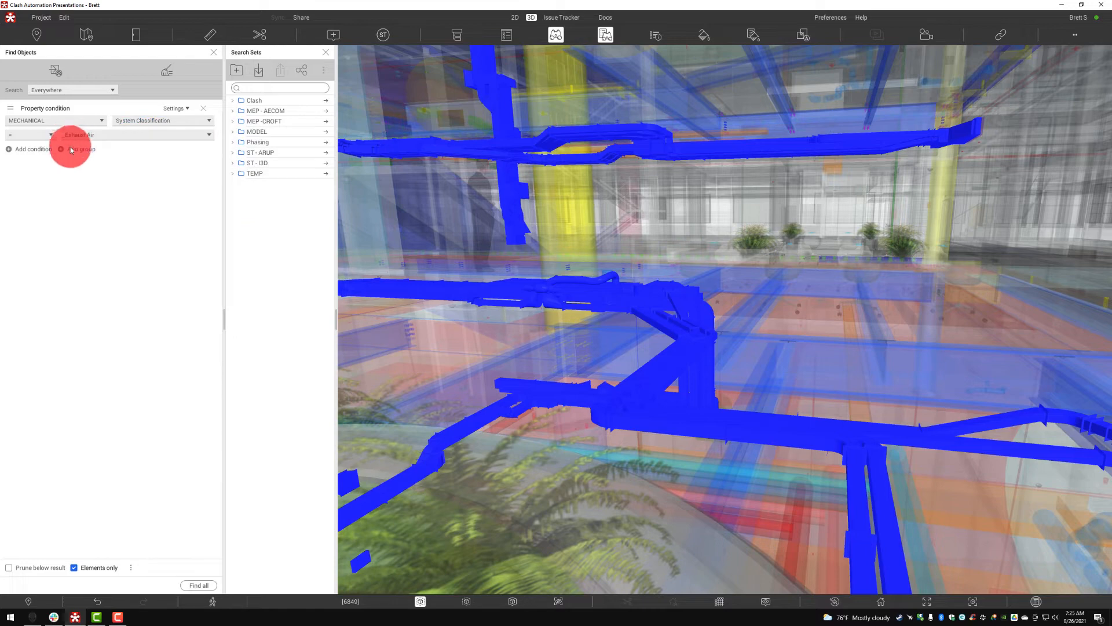
{"action": "left_click", "coordinate": [96, 220]}
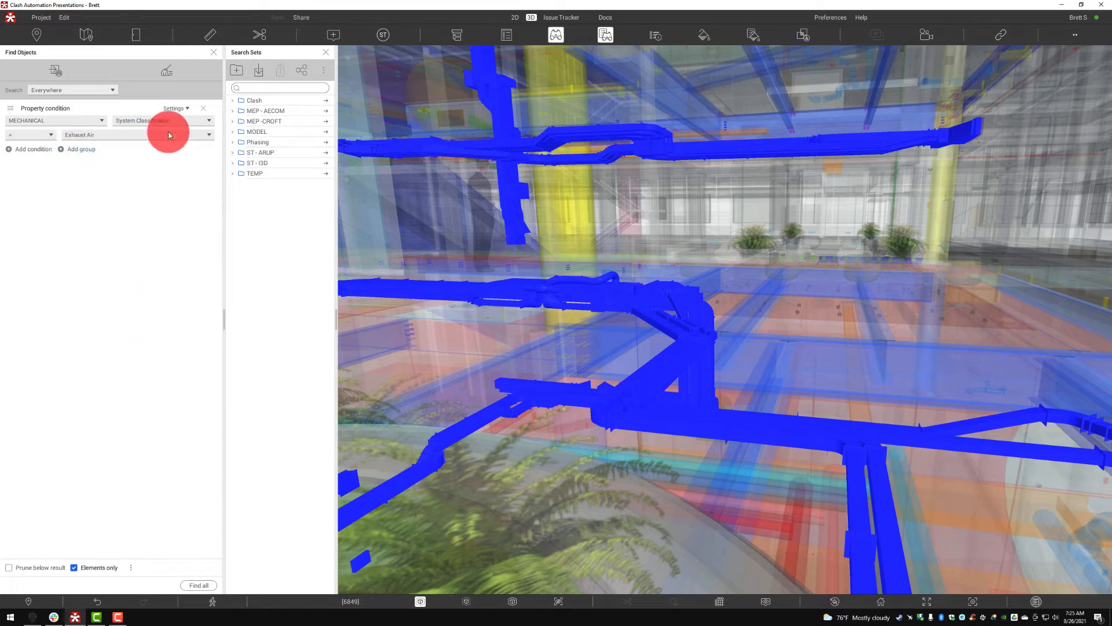
Step: Close the object search, then deselect the exhaust air objects and turn off the transparent display
{"action": "left_click", "coordinate": [212, 55]}
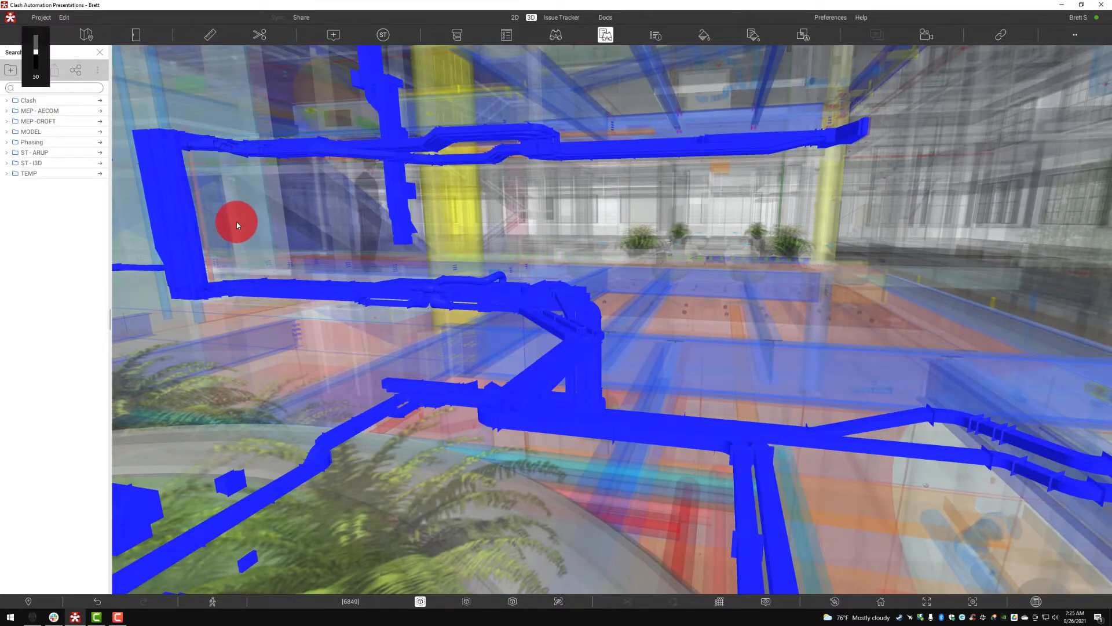
{"action": "left_click", "coordinate": [236, 222]}
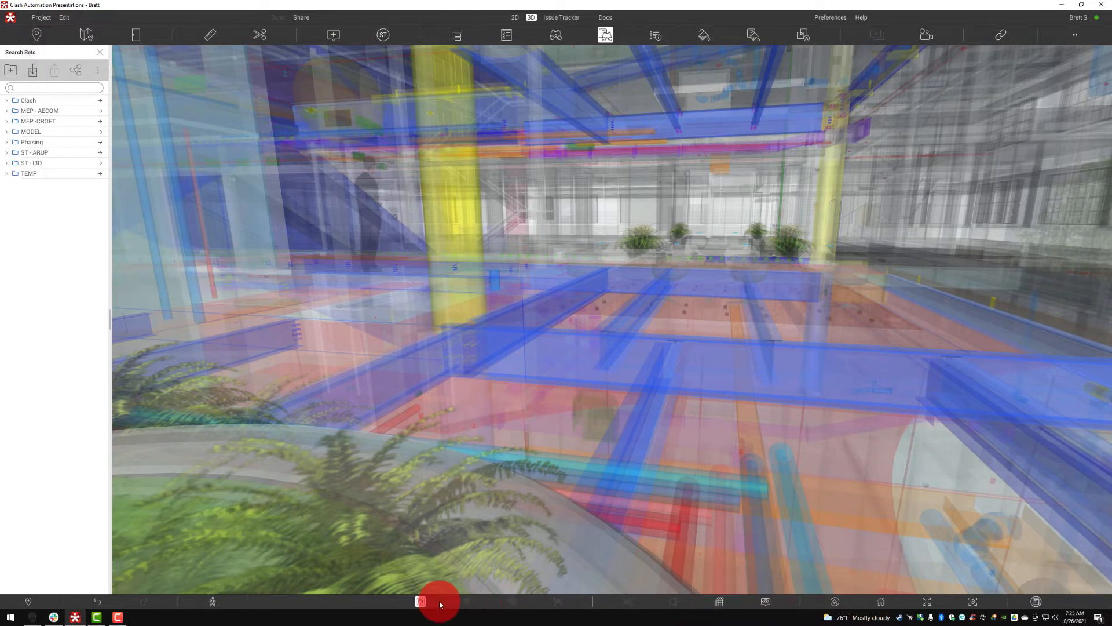
{"action": "left_click", "coordinate": [422, 602]}
Step: Select the large round structural column in the ground level room and show its properties
{"action": "mouse_move", "coordinate": [475, 457]}
{"action": "left_mouse_down"}
{"action": "mouse_move", "coordinate": [487, 427]}
{"action": "mouse_move", "coordinate": [397, 427]}
{"action": "mouse_move", "coordinate": [407, 425]}
{"action": "left_mouse_up"}
{"action": "left_click", "coordinate": [765, 197]}
{"action": "left_click", "coordinate": [776, 186]}
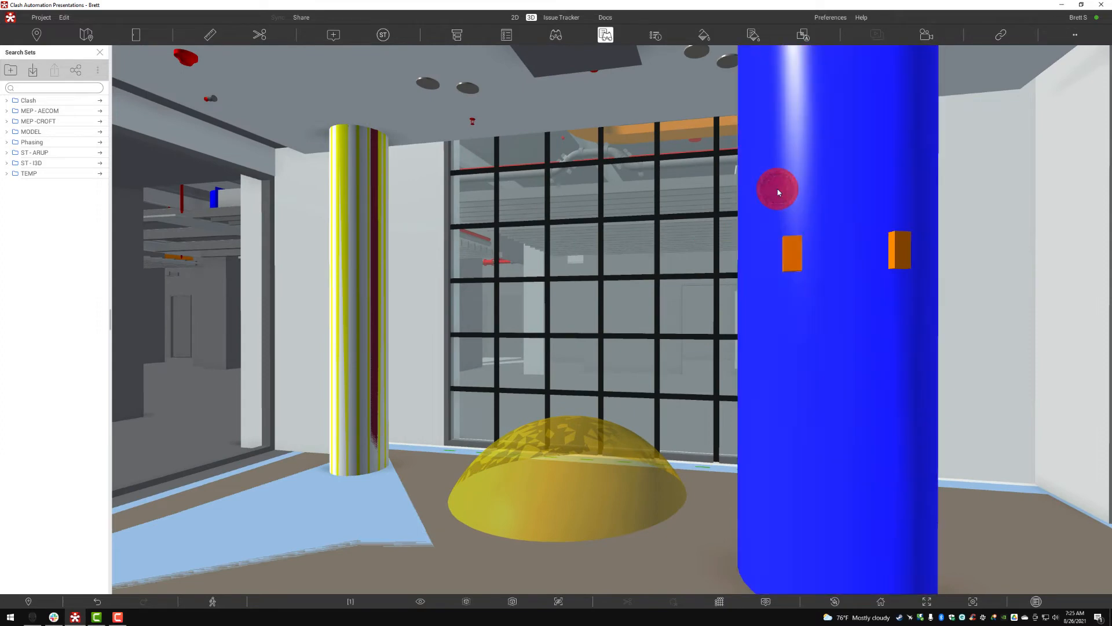
{"action": "left_click", "coordinate": [507, 35]}
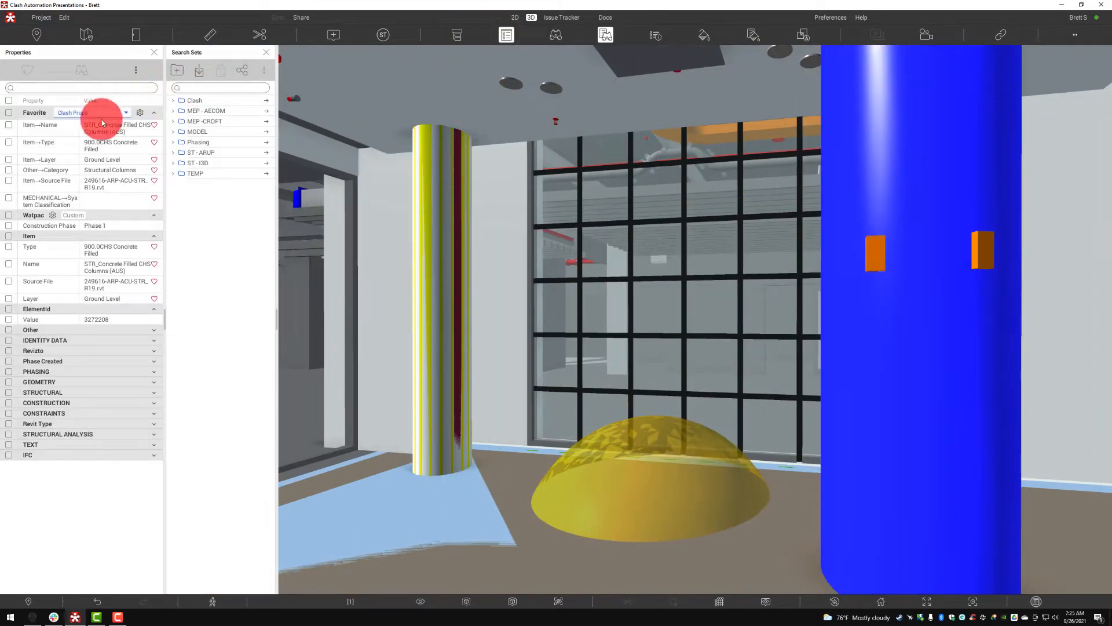
Step: Create a new search from the column's Category property, Structural Columns, and find all matching objects
{"action": "left_click", "coordinate": [9, 170]}
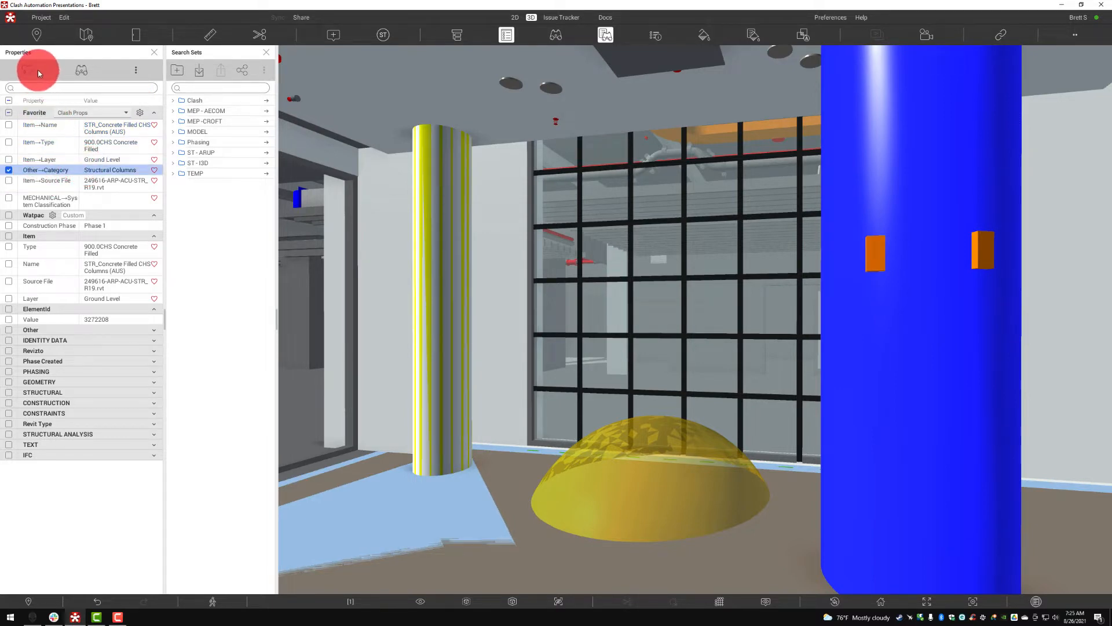
{"action": "left_click", "coordinate": [81, 70]}
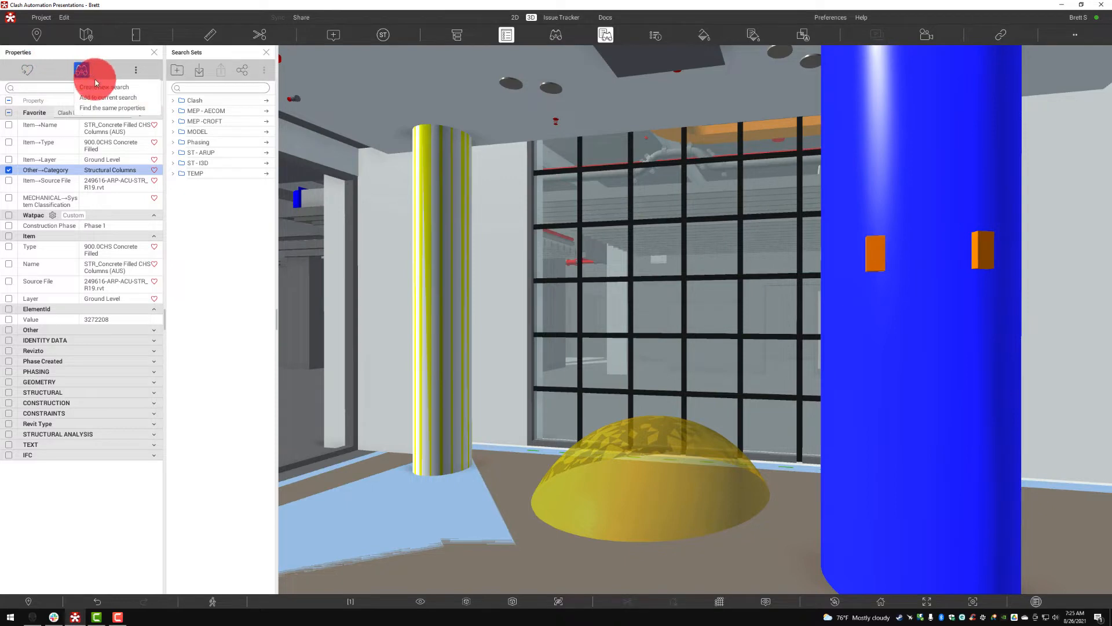
{"action": "left_click", "coordinate": [95, 85]}
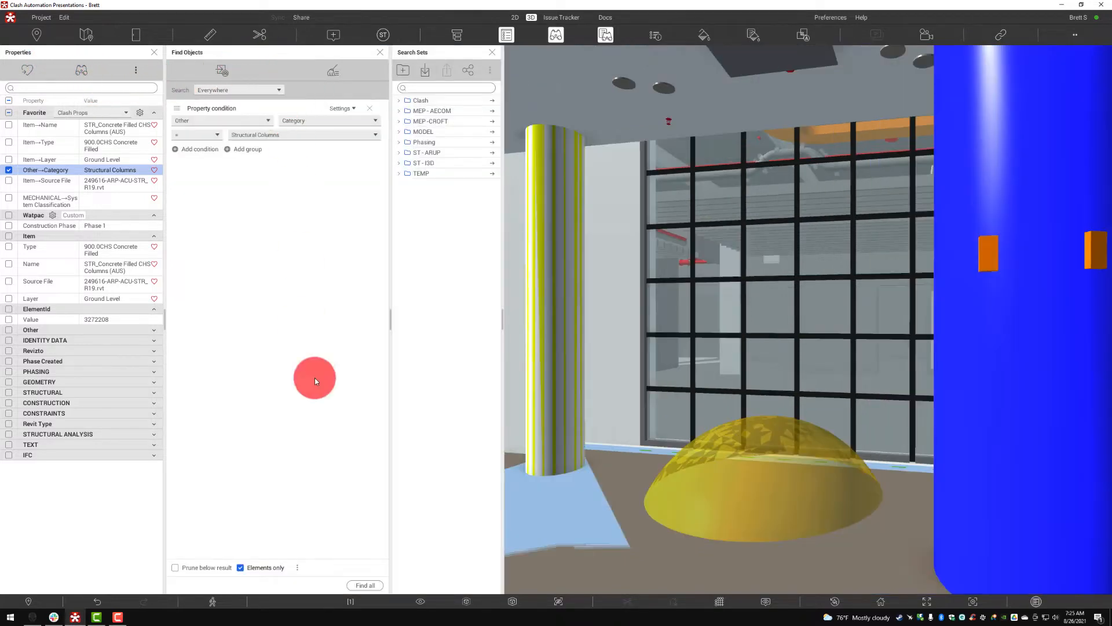
{"action": "left_click", "coordinate": [370, 585]}
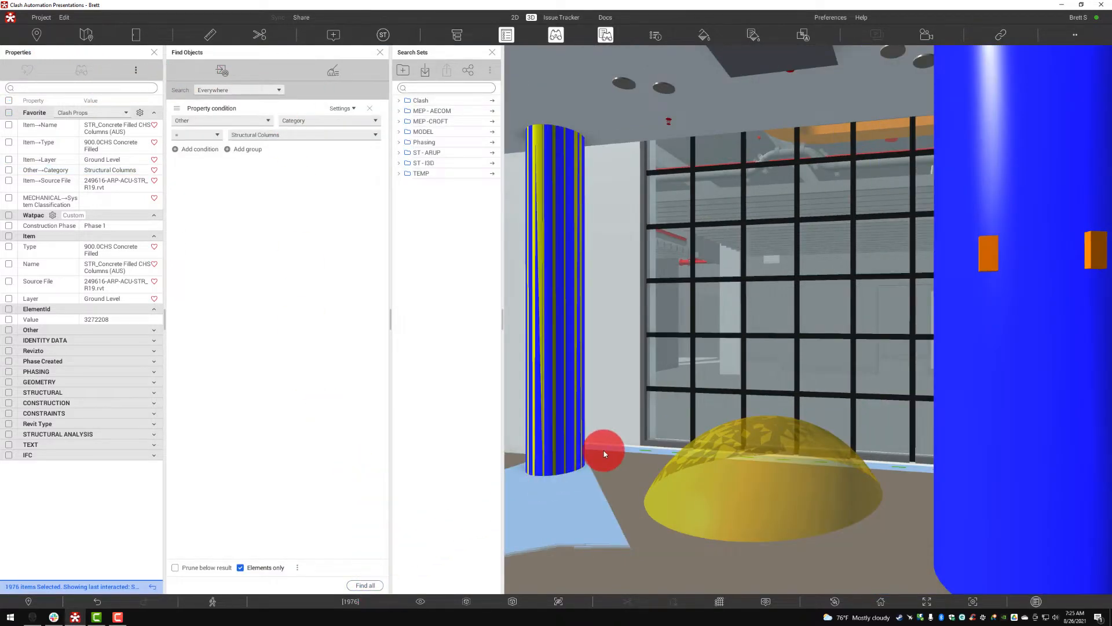
{"action": "left_click_drag", "start_coordinate": [629, 426], "coordinate": [613, 425]}
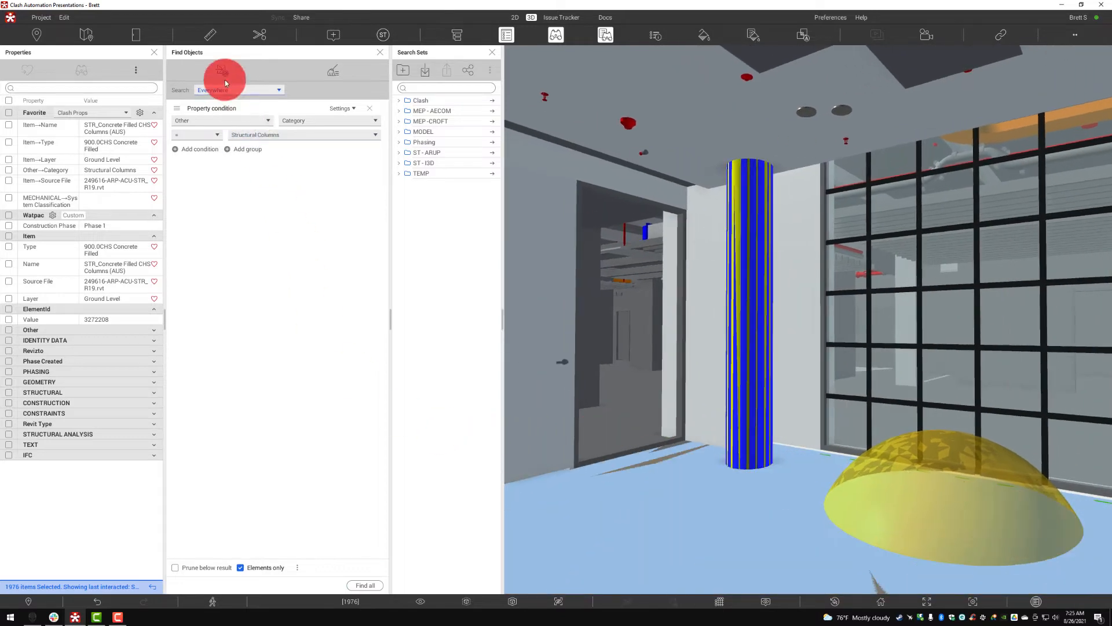
Step: Save the Structural Columns search as a new search set named Columns in the ST - ARUP parent folder
{"action": "left_click", "coordinate": [226, 72]}
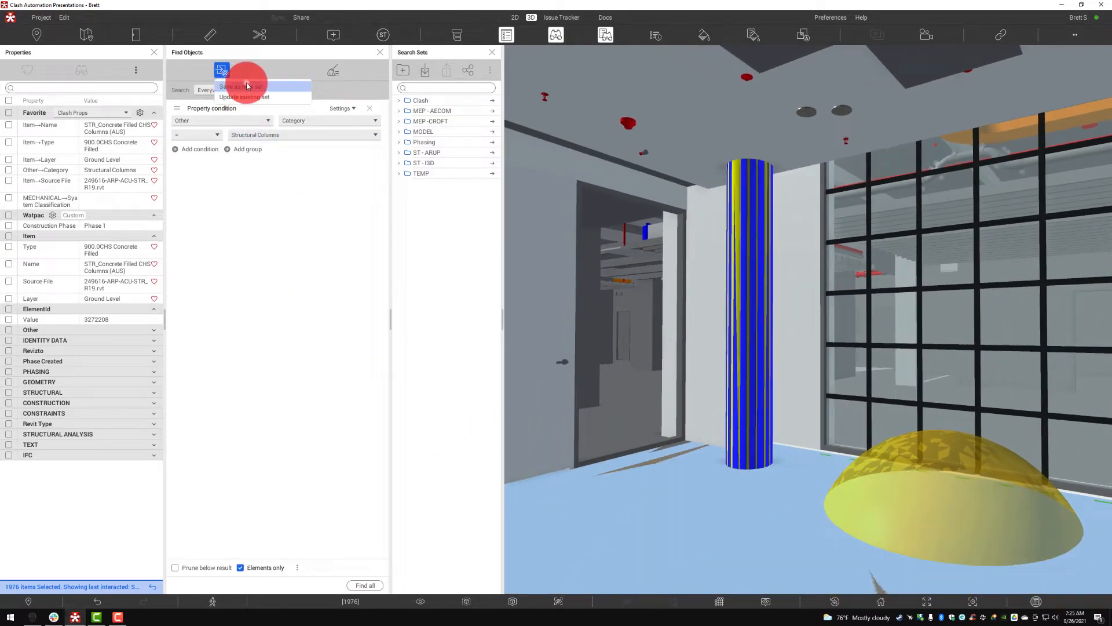
{"action": "left_click", "coordinate": [247, 86]}
{"action": "left_click", "coordinate": [533, 314]}
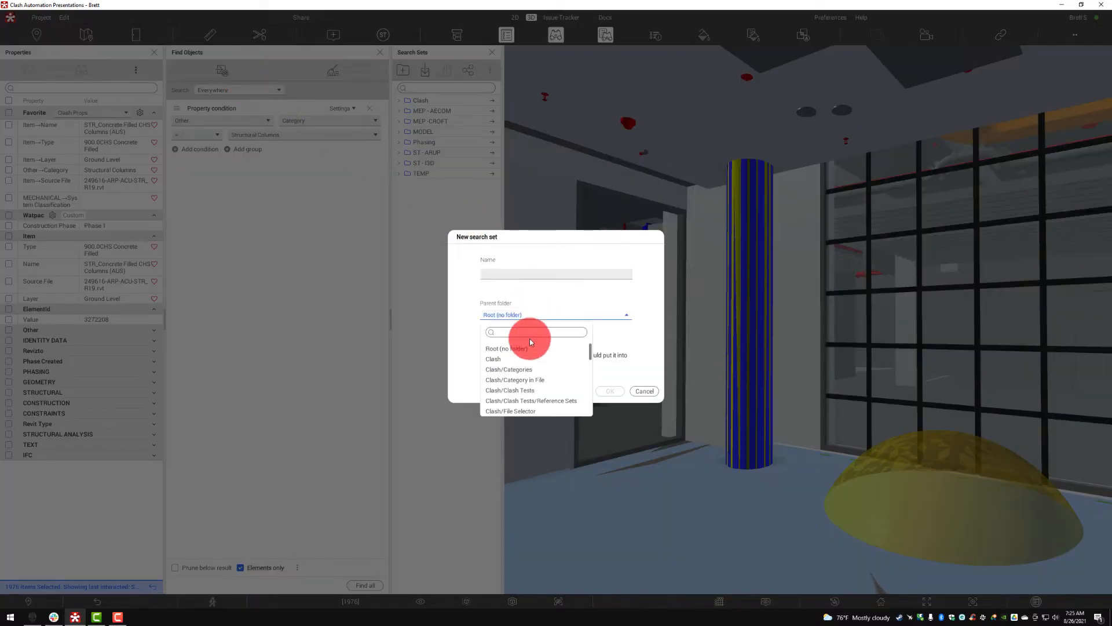
{"action": "scroll", "coordinate": [530, 365], "scroll_direction": "down", "scroll_amount": 5}
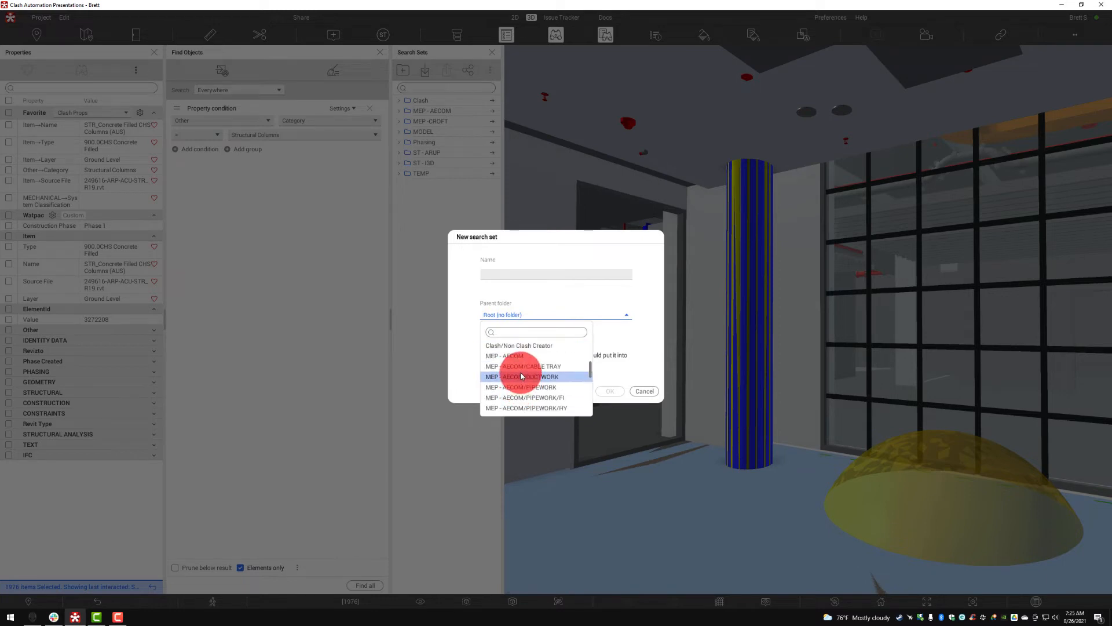
{"action": "scroll", "coordinate": [521, 375], "scroll_direction": "down", "scroll_amount": 5}
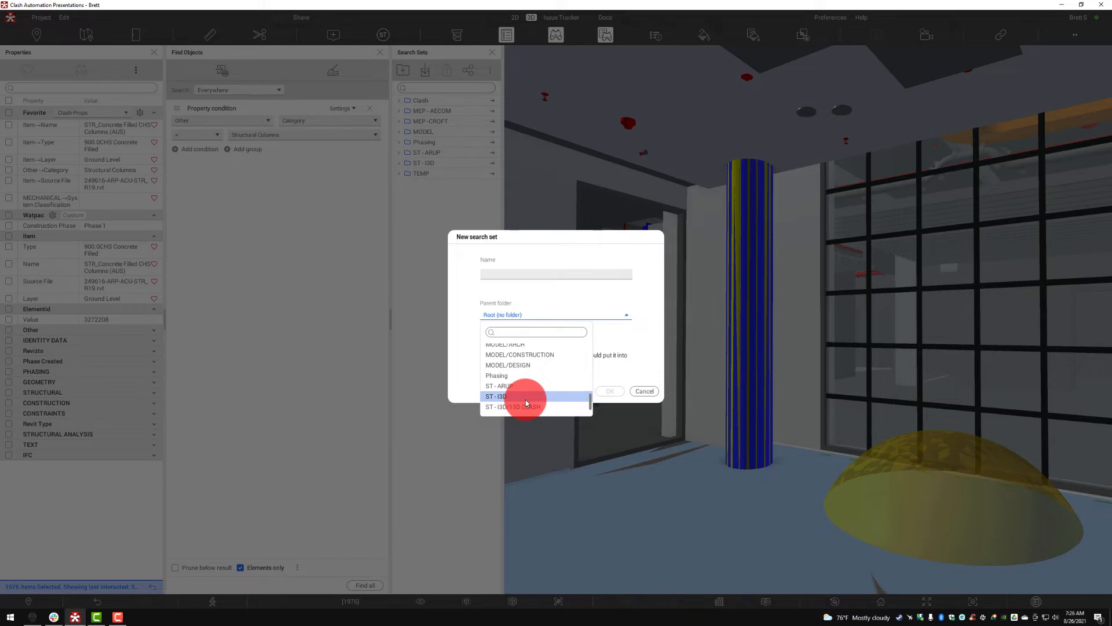
{"action": "scroll", "coordinate": [525, 388], "scroll_direction": "up", "scroll_amount": 3}
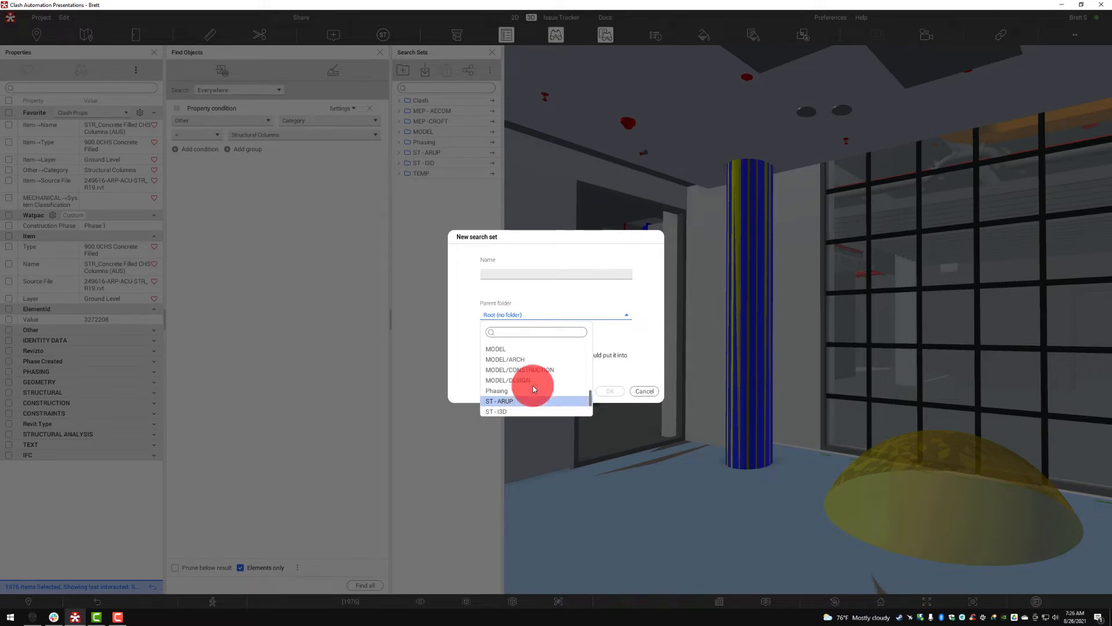
{"action": "scroll", "coordinate": [523, 378], "scroll_direction": "up", "scroll_amount": 10}
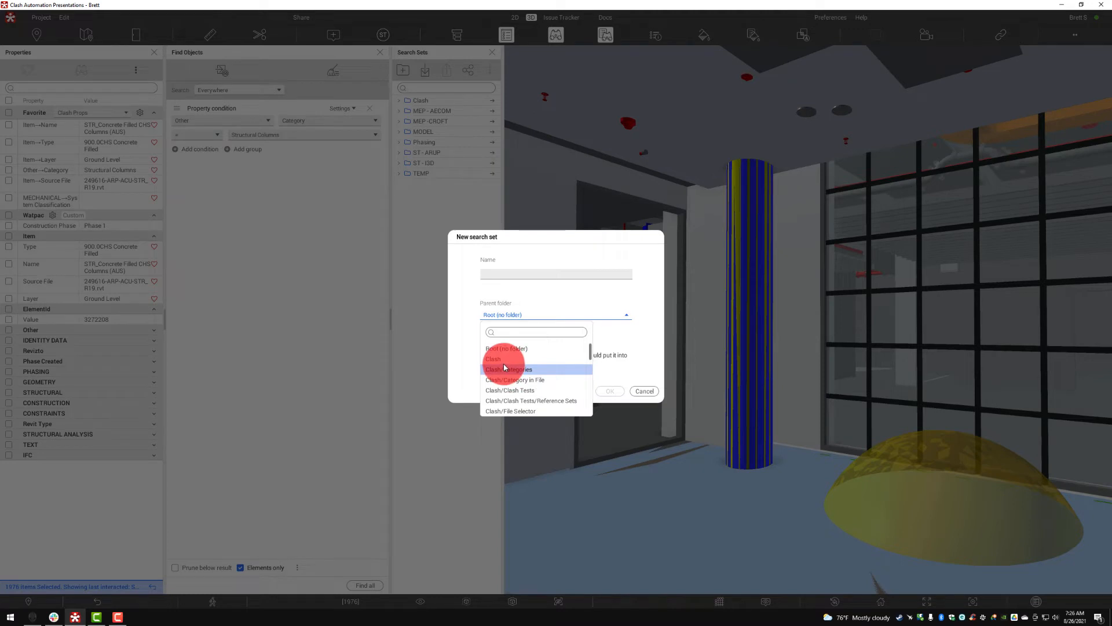
{"action": "scroll", "coordinate": [505, 367], "scroll_direction": "down", "scroll_amount": 10}
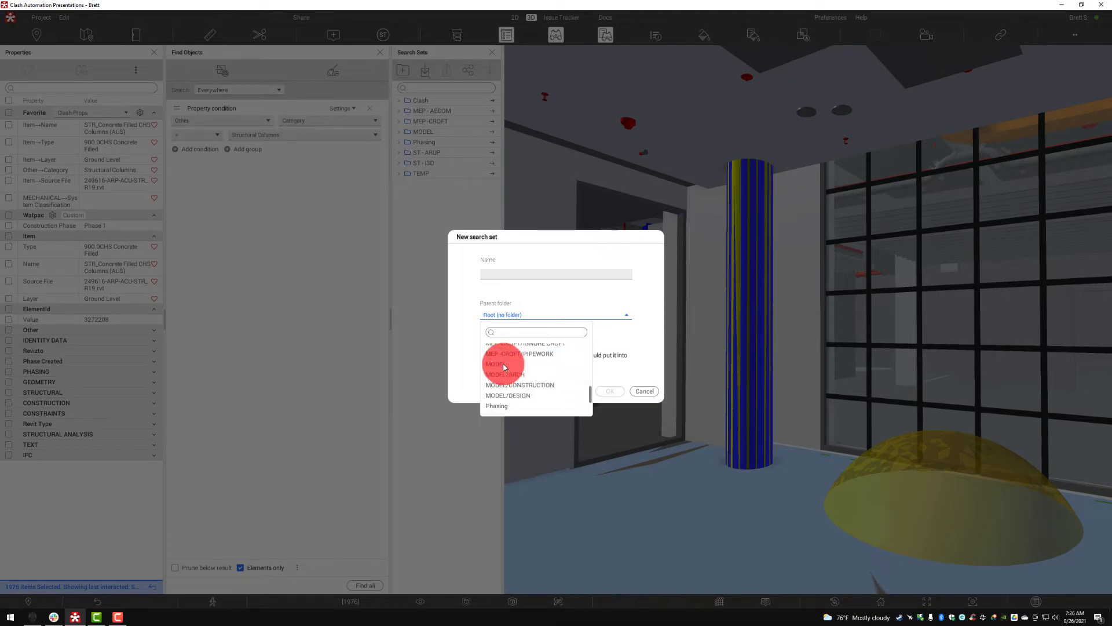
{"action": "scroll", "coordinate": [505, 367], "scroll_direction": "down", "scroll_amount": 5}
{"action": "left_click", "coordinate": [505, 373]}
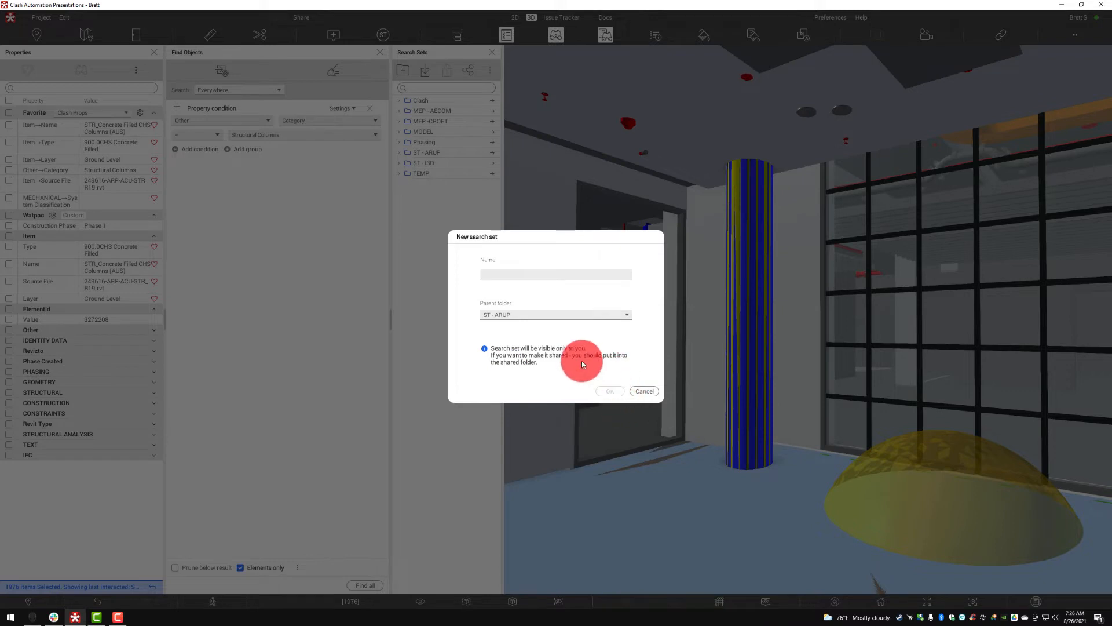
{"action": "left_click", "coordinate": [510, 275]}
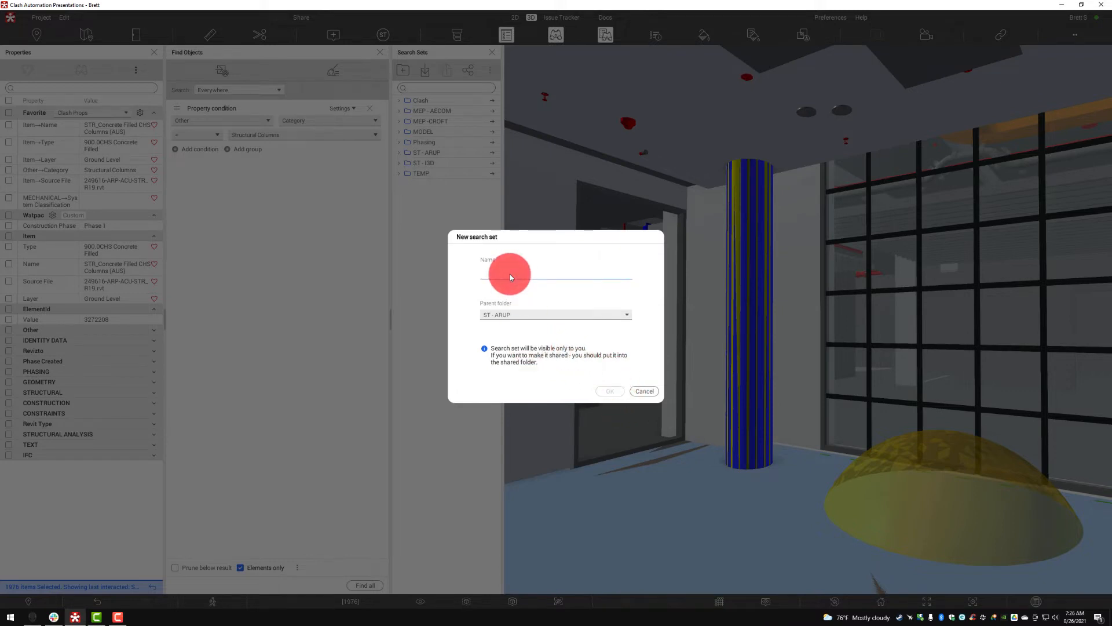
{"action": "type", "text": "Columns"}
{"action": "left_click", "coordinate": [610, 391]}
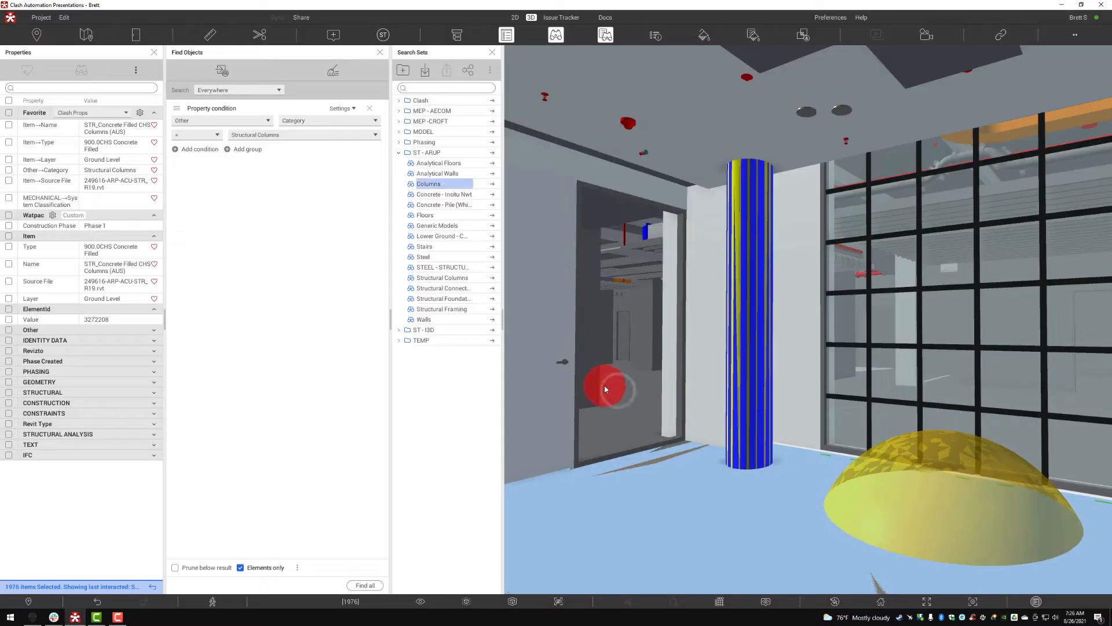
Step: Collapse the ST - ARUP folder and close the object search, properties and search sets views
{"action": "left_click", "coordinate": [399, 153]}
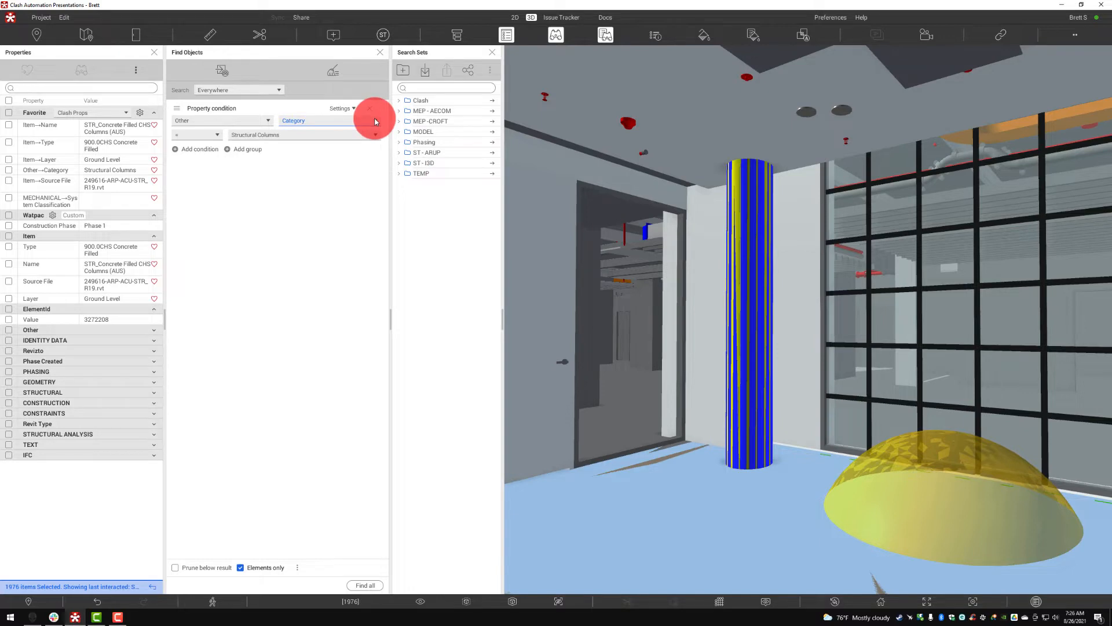
{"action": "left_click", "coordinate": [380, 52]}
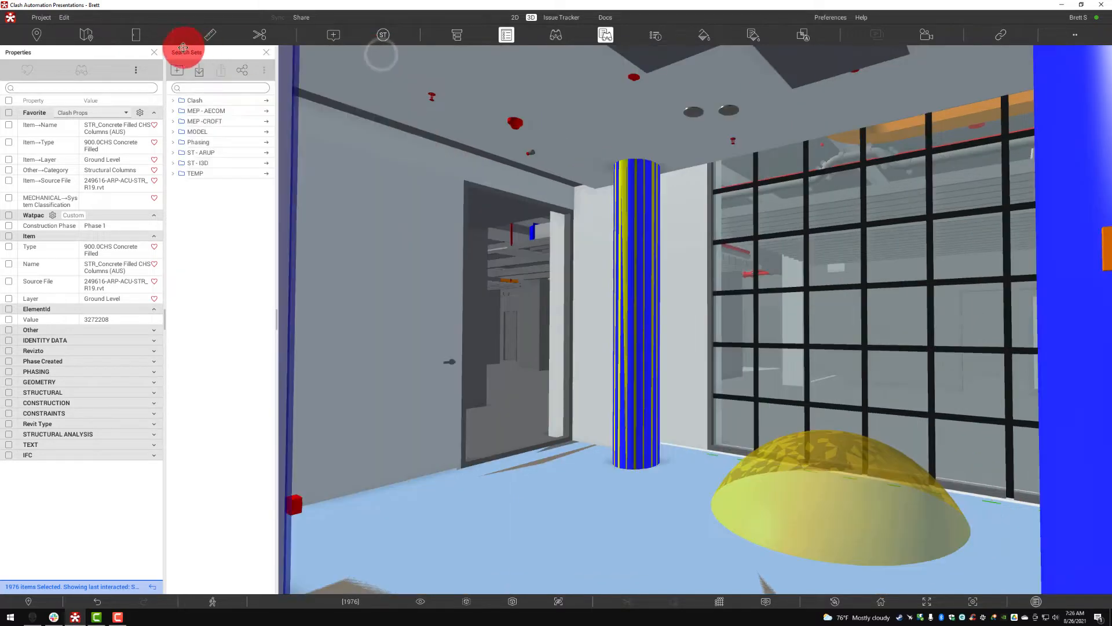
{"action": "left_click", "coordinate": [154, 52]}
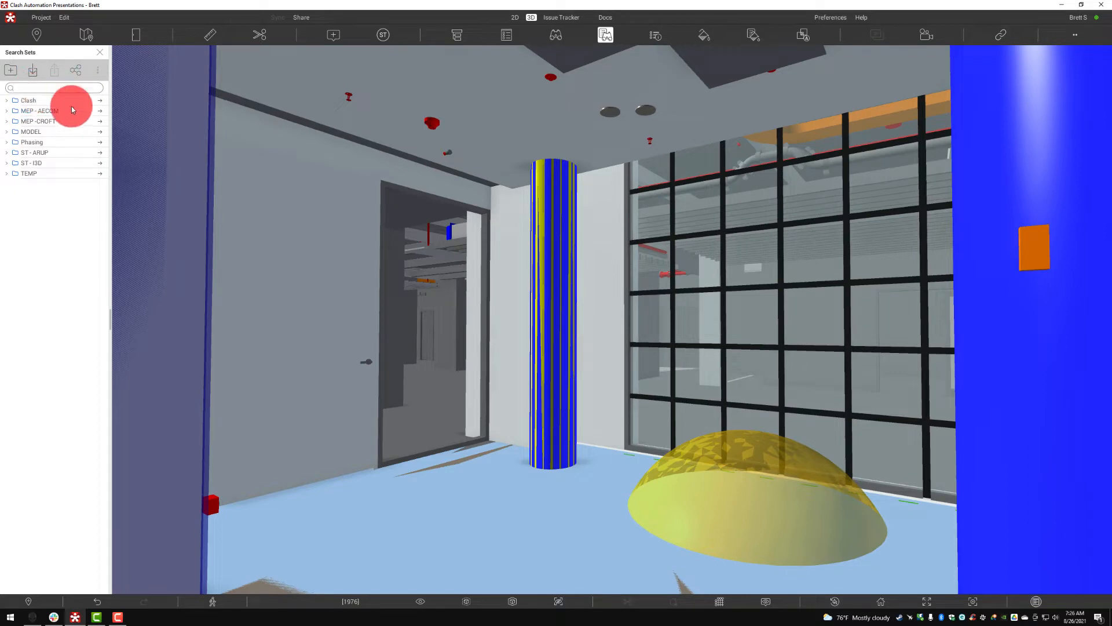
{"action": "left_click", "coordinate": [100, 54]}
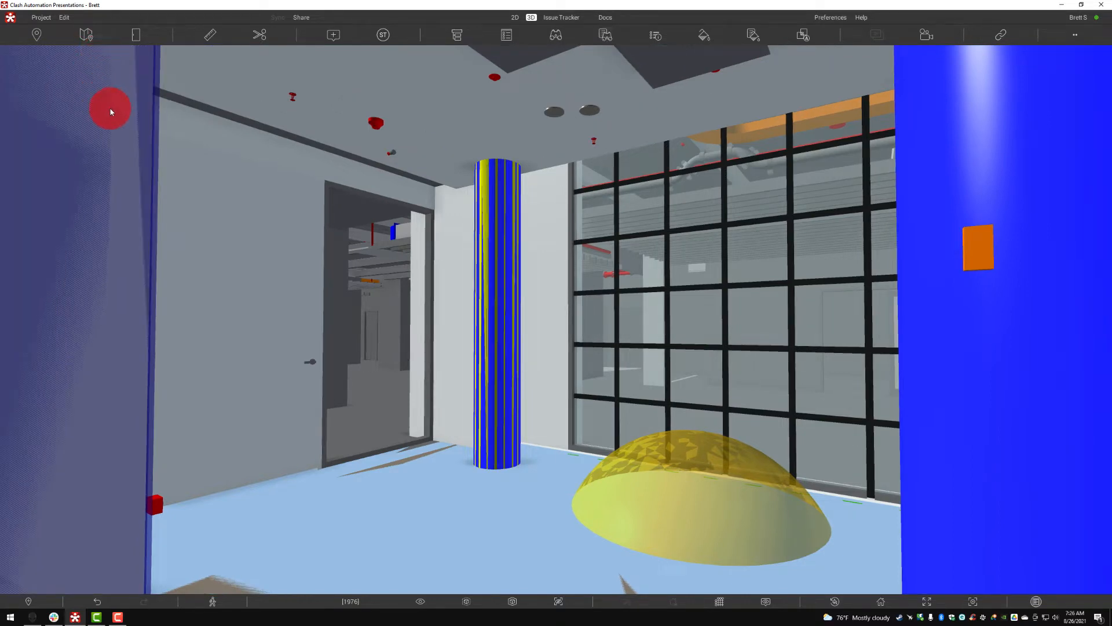
Step: Open the appearance templates and the Appearance Profiler, and activate the clash iso template
{"action": "mouse_move", "coordinate": [112, 117]}
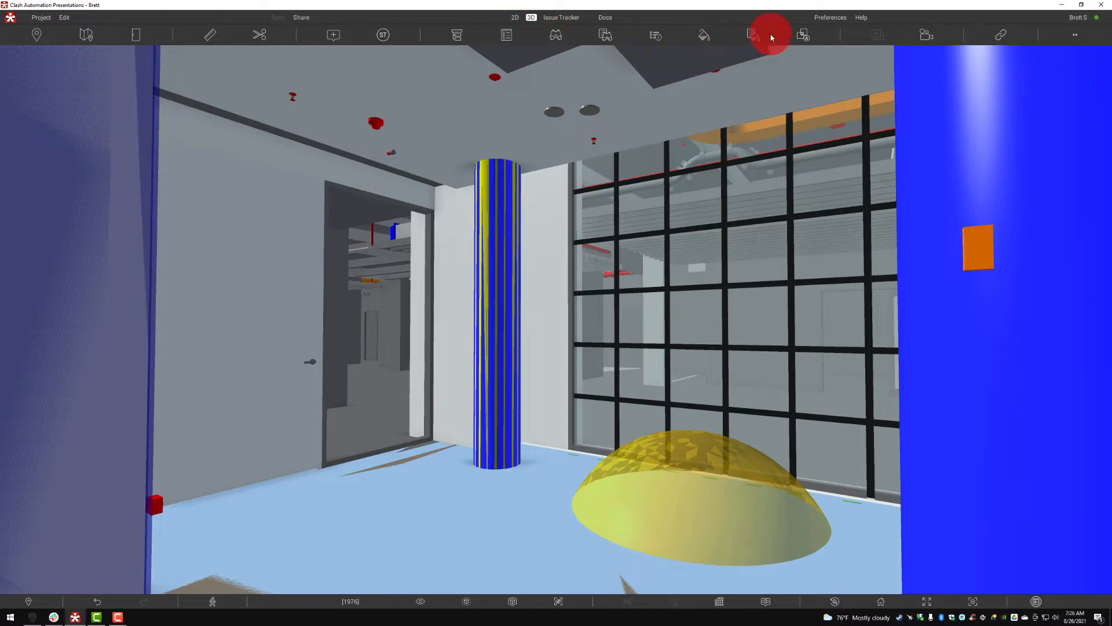
{"action": "left_click", "coordinate": [753, 35]}
{"action": "left_click", "coordinate": [704, 35]}
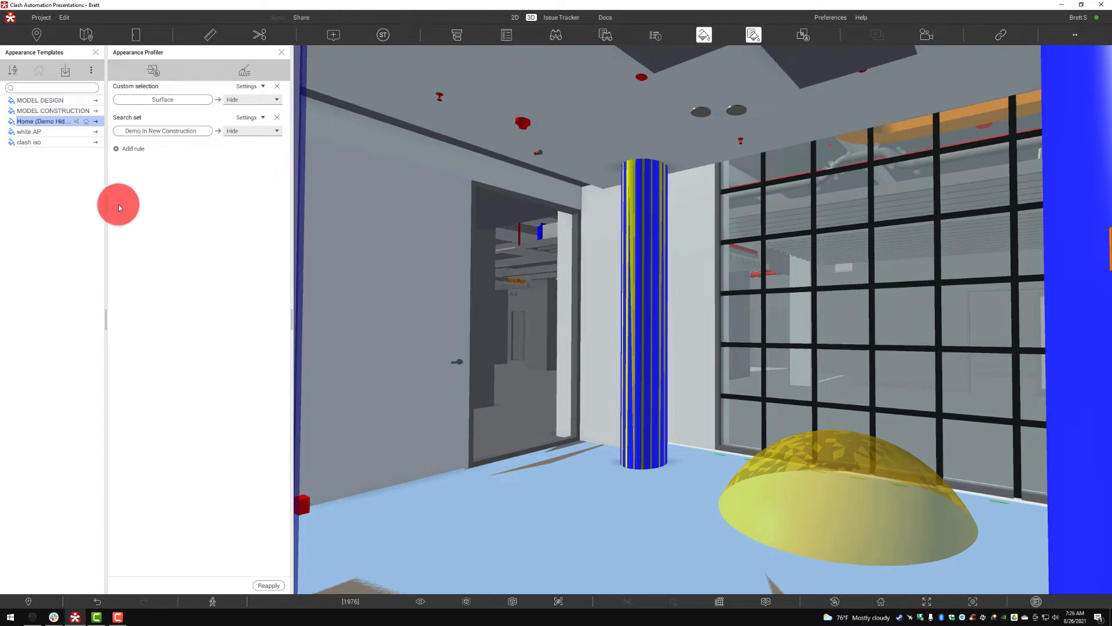
{"action": "left_click", "coordinate": [92, 142]}
{"action": "left_click", "coordinate": [96, 143]}
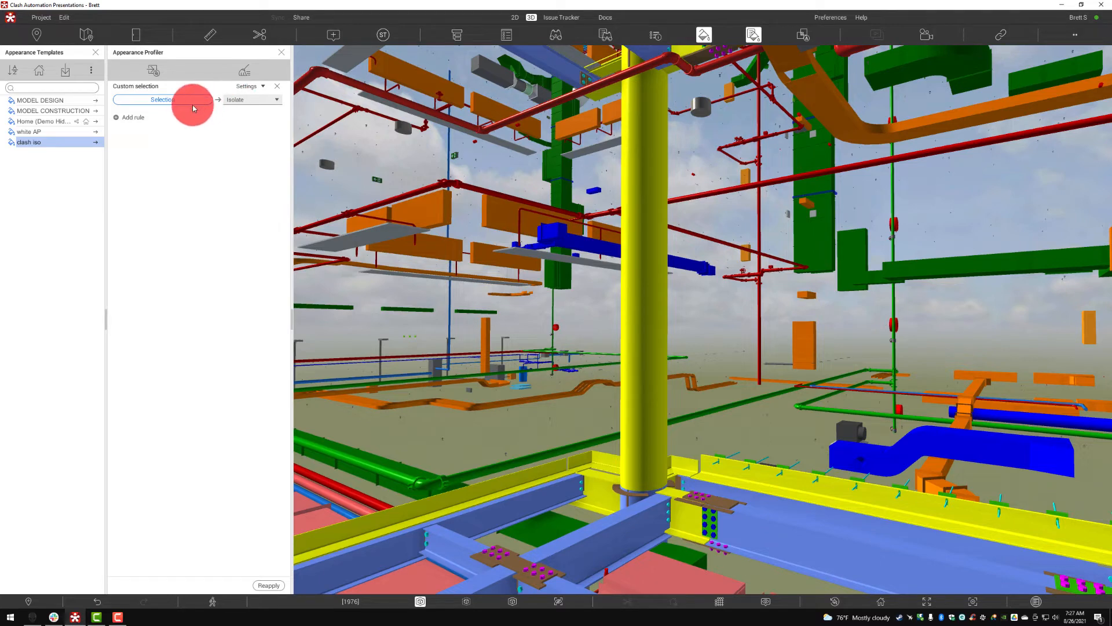
Step: Try the white AP and MODEL CONSTRUCTION appearance templates on the model
{"action": "left_click", "coordinate": [96, 133]}
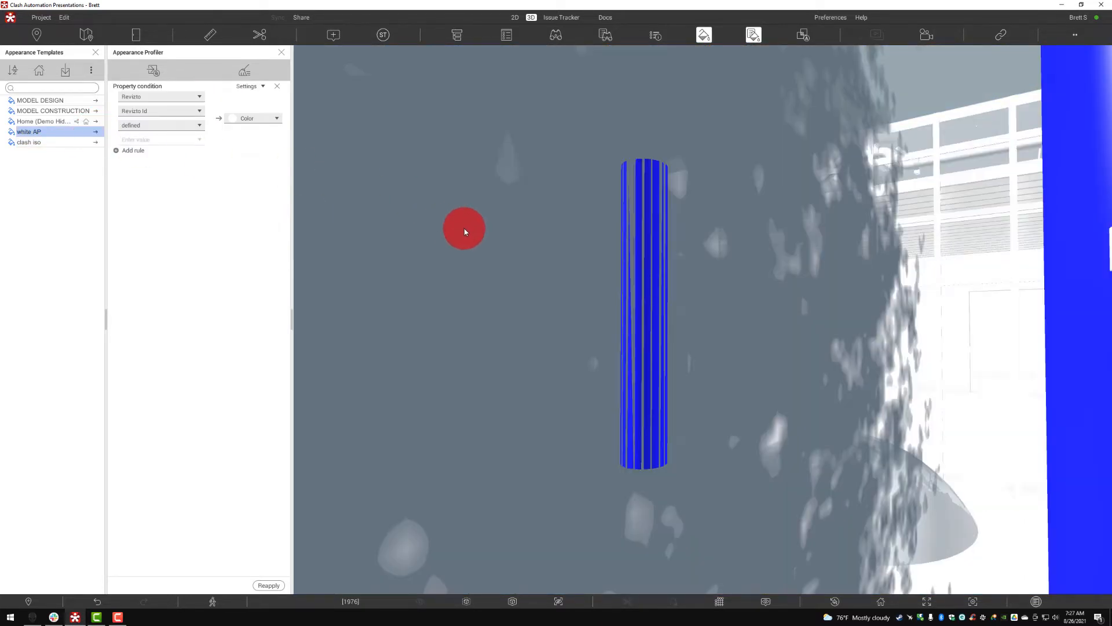
{"action": "mouse_move", "coordinate": [461, 228]}
{"action": "left_mouse_down"}
{"action": "mouse_move", "coordinate": [529, 239]}
{"action": "mouse_move", "coordinate": [499, 241]}
{"action": "mouse_move", "coordinate": [241, 172]}
{"action": "left_mouse_up"}
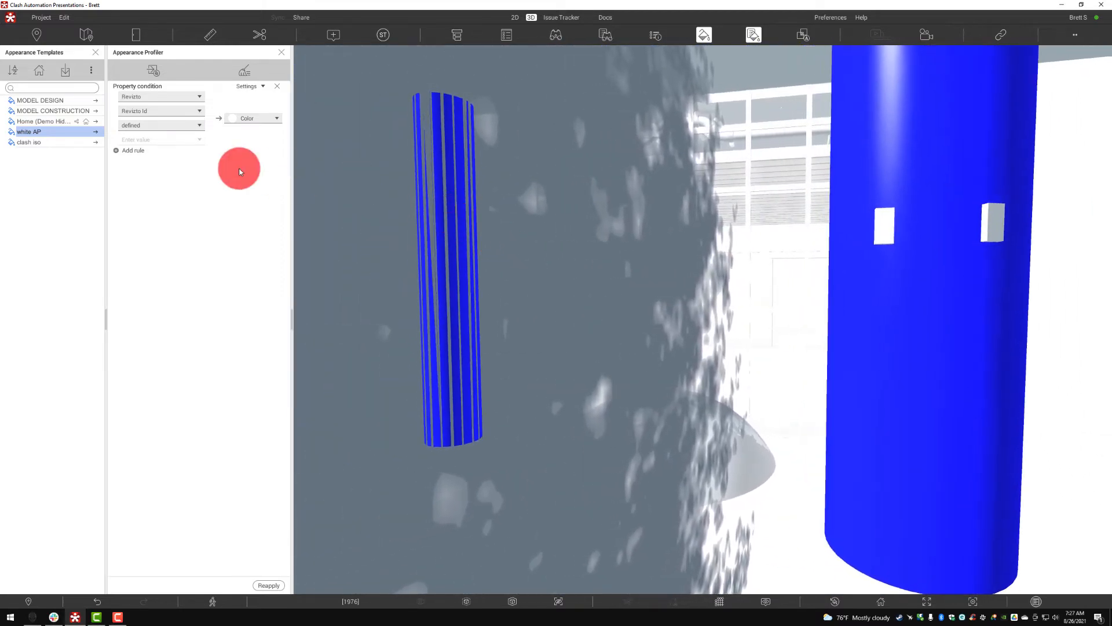
{"action": "left_click", "coordinate": [96, 111]}
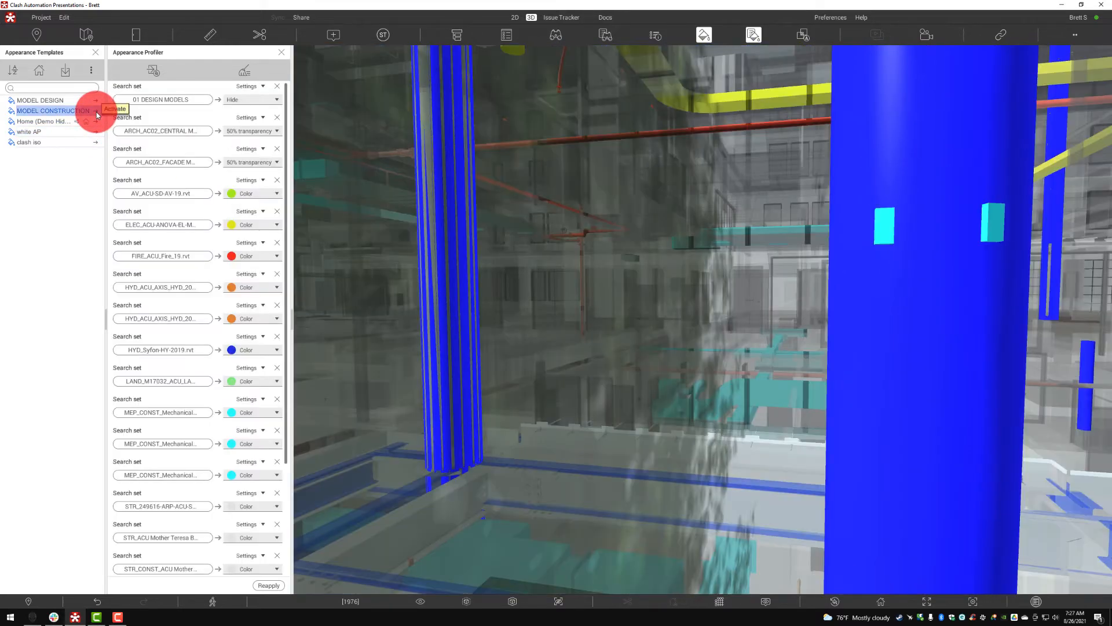
{"action": "left_click_drag", "start_coordinate": [514, 284], "coordinate": [506, 281]}
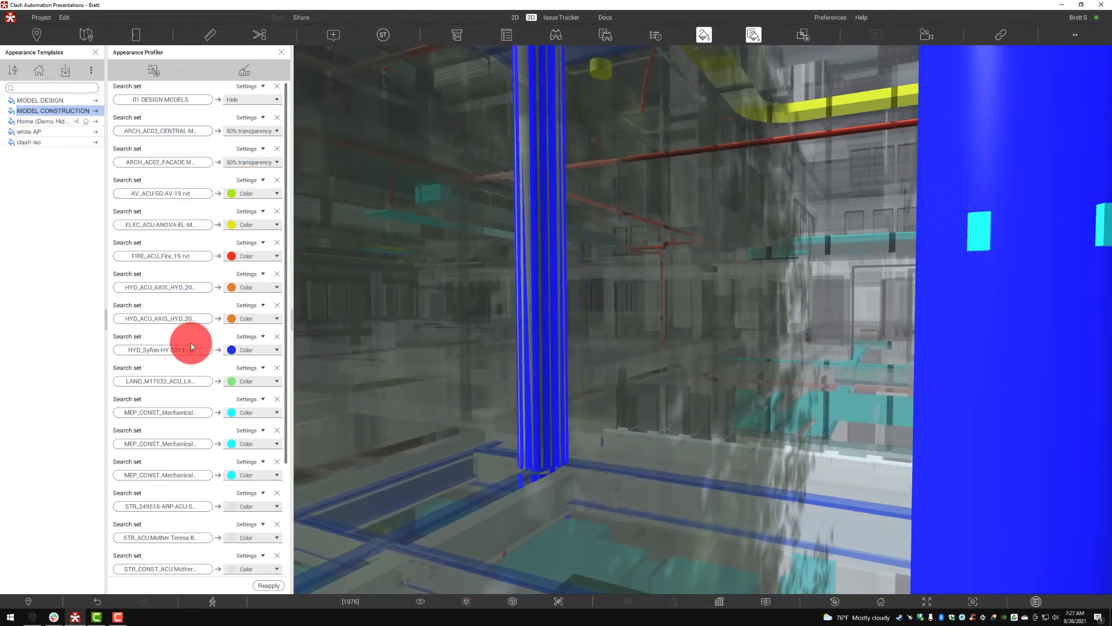
Step: Activate the MODEL DESIGN appearance template and unselect all objects in the model
{"action": "left_click", "coordinate": [96, 100]}
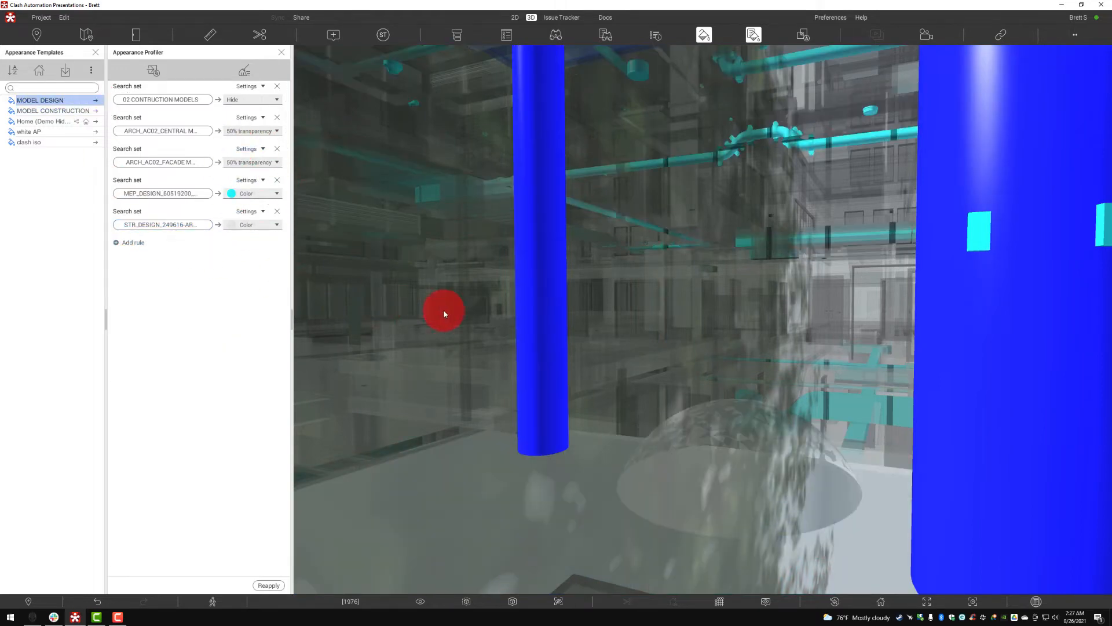
{"action": "left_click_drag", "start_coordinate": [444, 314], "coordinate": [805, 276]}
{"action": "right_click", "coordinate": [754, 267]}
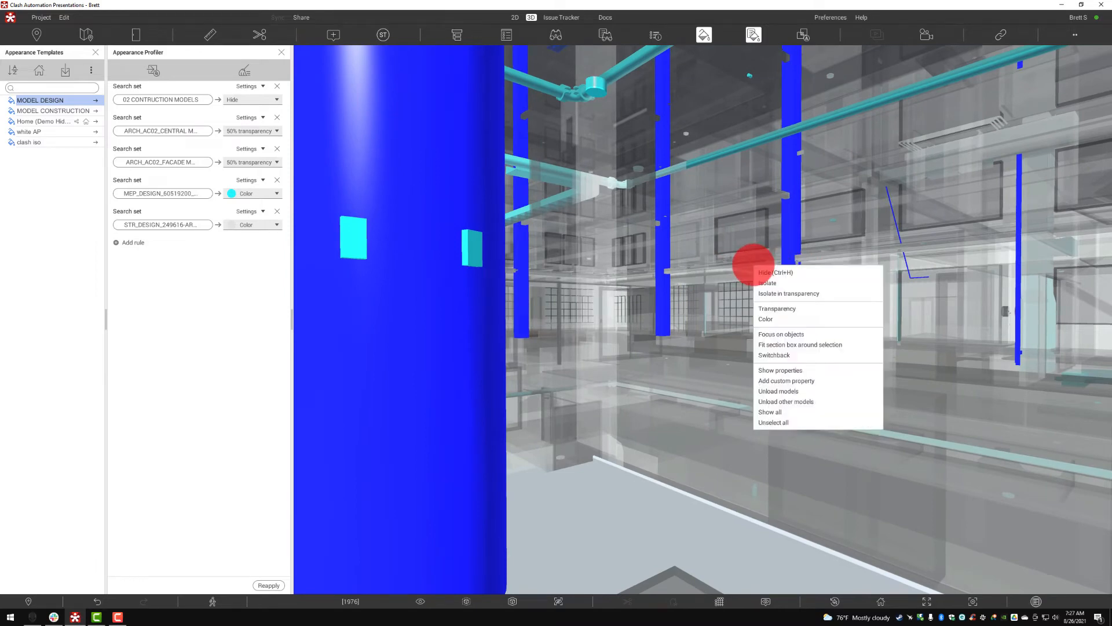
{"action": "left_click", "coordinate": [776, 422]}
{"action": "left_click_drag", "start_coordinate": [626, 347], "coordinate": [574, 358]}
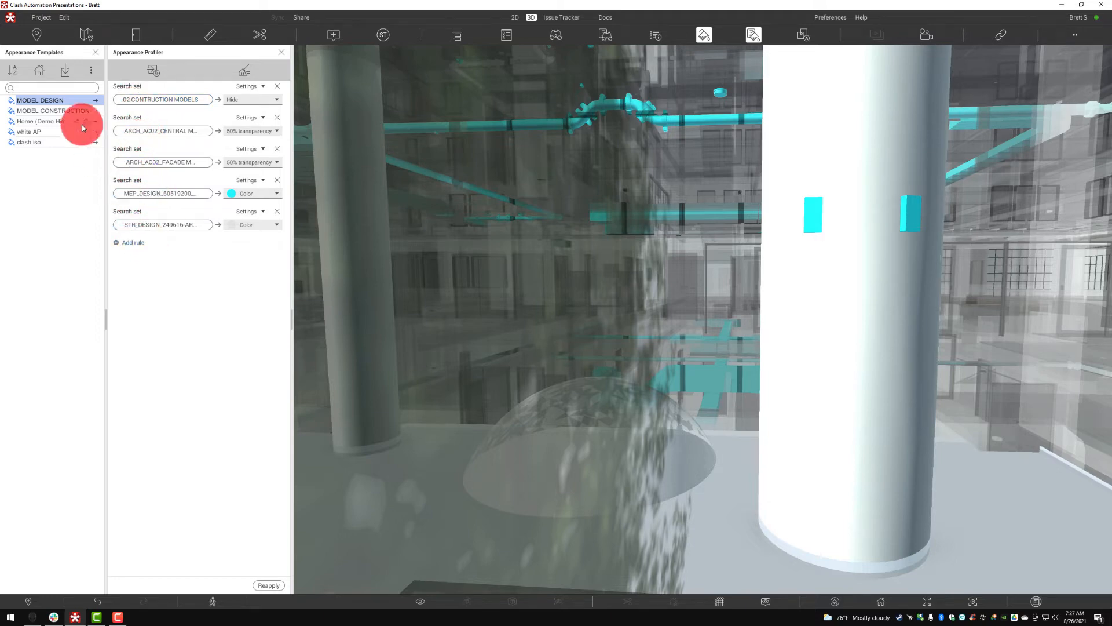
Step: Activate the MODEL CONSTRUCTION appearance template and close the Appearance Profiler and templates list
{"action": "left_click", "coordinate": [94, 109]}
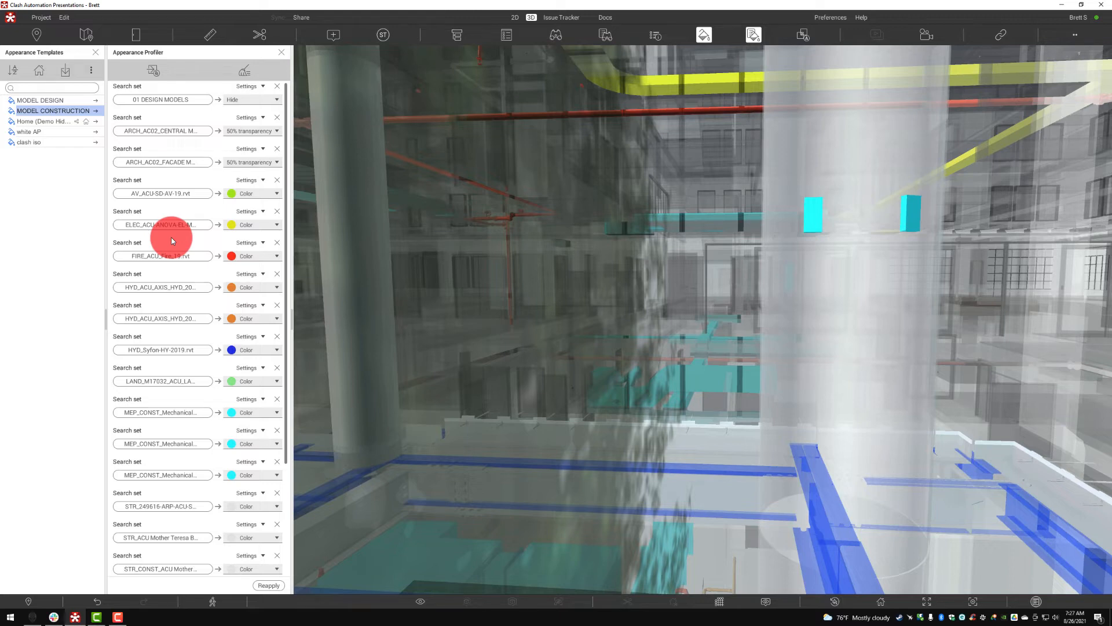
{"action": "left_click", "coordinate": [281, 53]}
{"action": "left_click", "coordinate": [95, 52]}
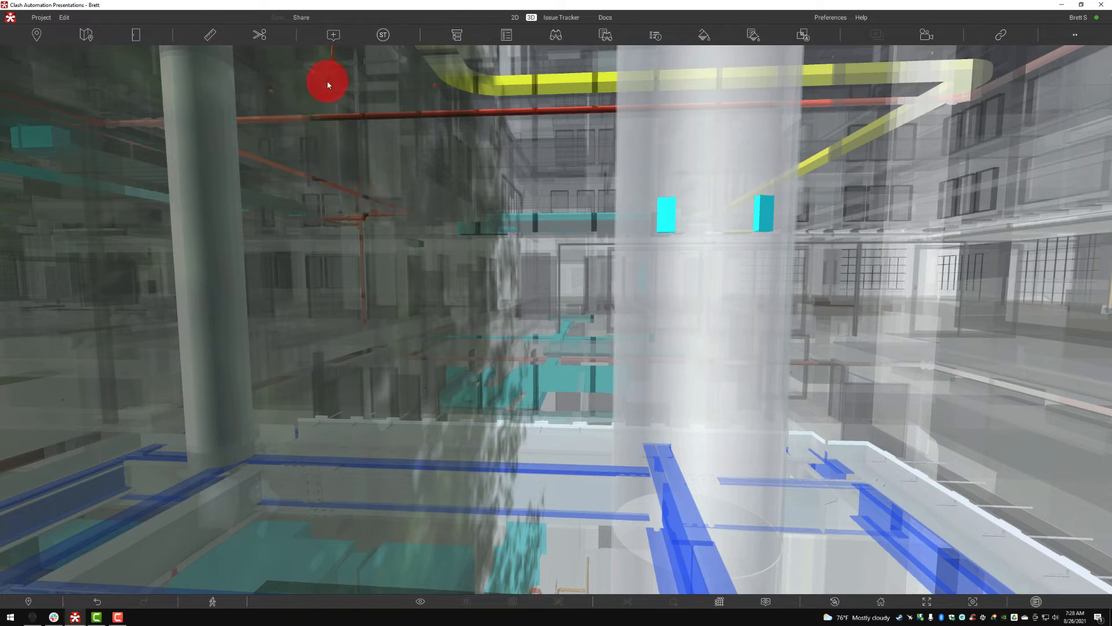
Step: Open Clash Automation and start creating a new clash test
{"action": "mouse_move", "coordinate": [328, 85]}
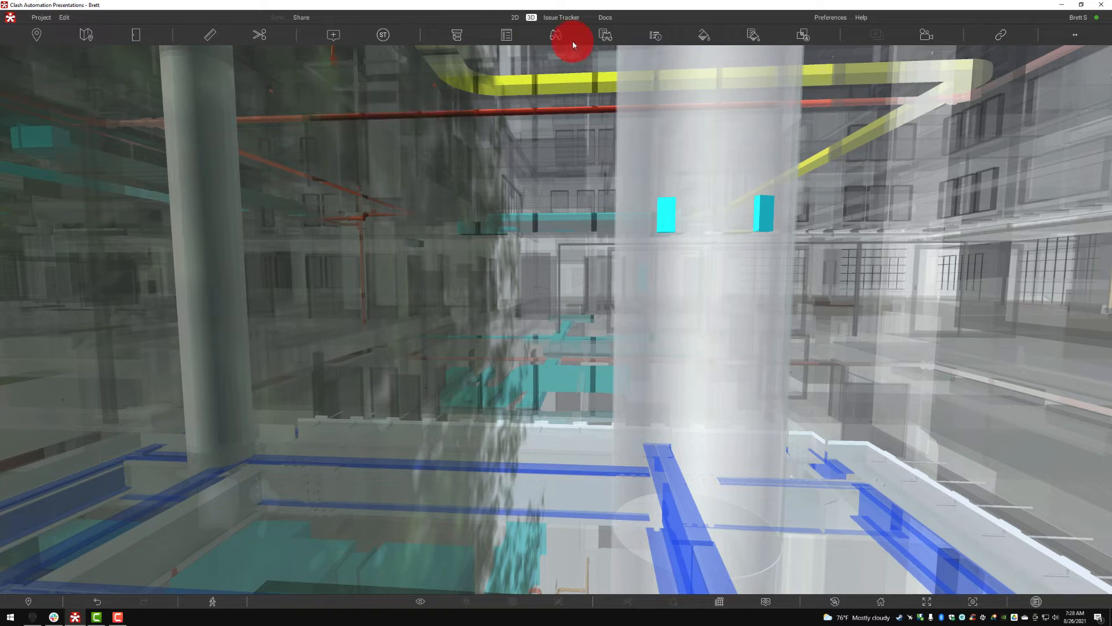
{"action": "left_click", "coordinate": [804, 36]}
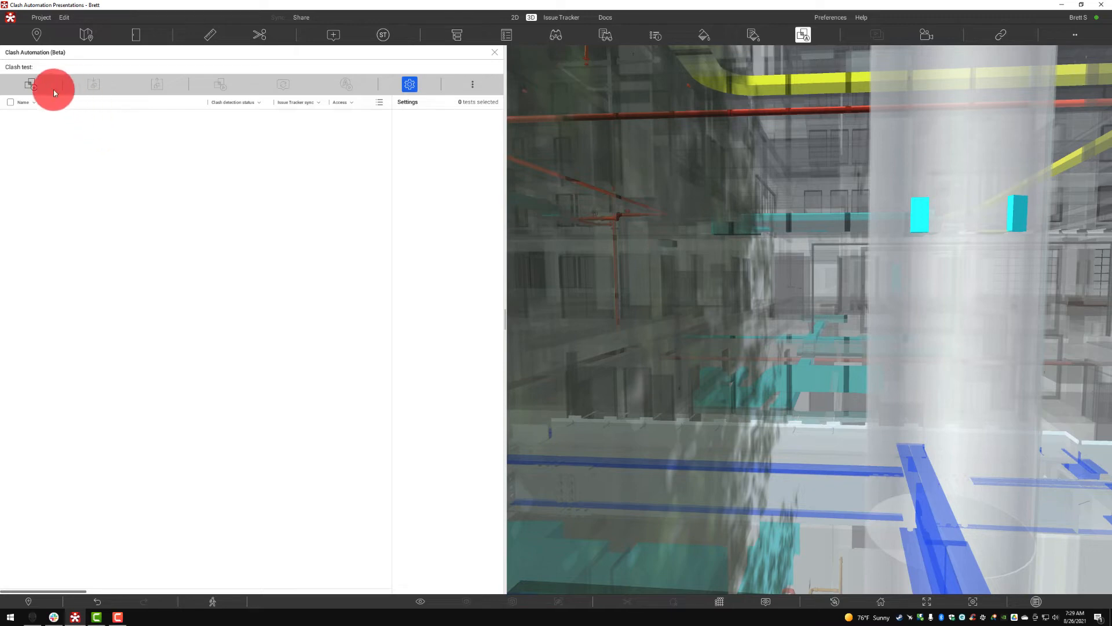
{"action": "left_click", "coordinate": [31, 86]}
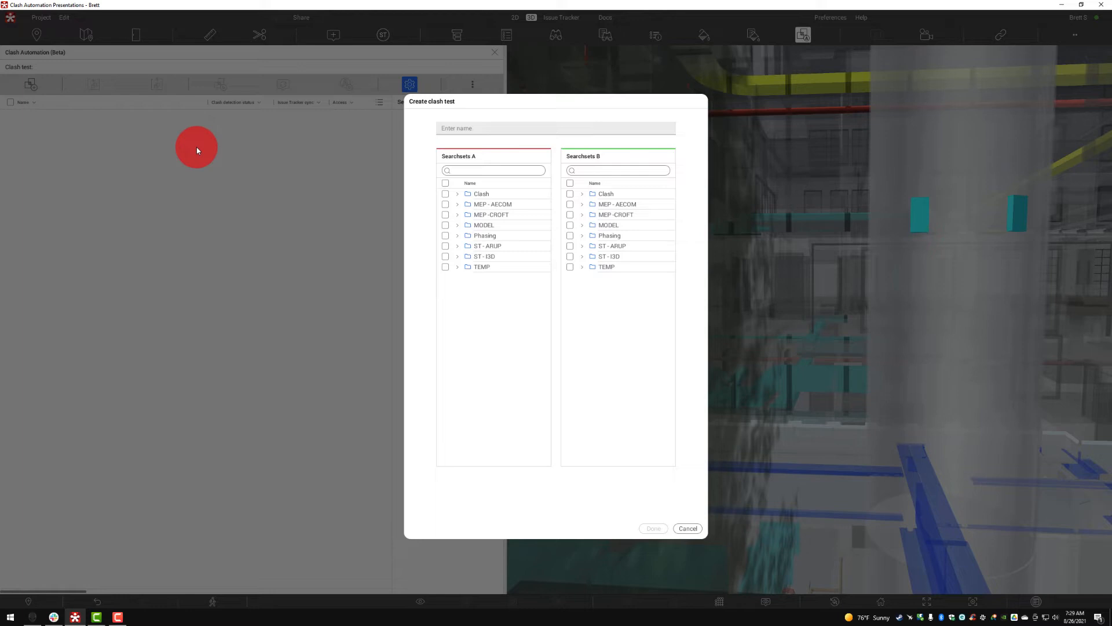
Step: Select the Mech search set for side A and SS with Concrete for side B from the Clash Tests folders
{"action": "left_click", "coordinate": [457, 194]}
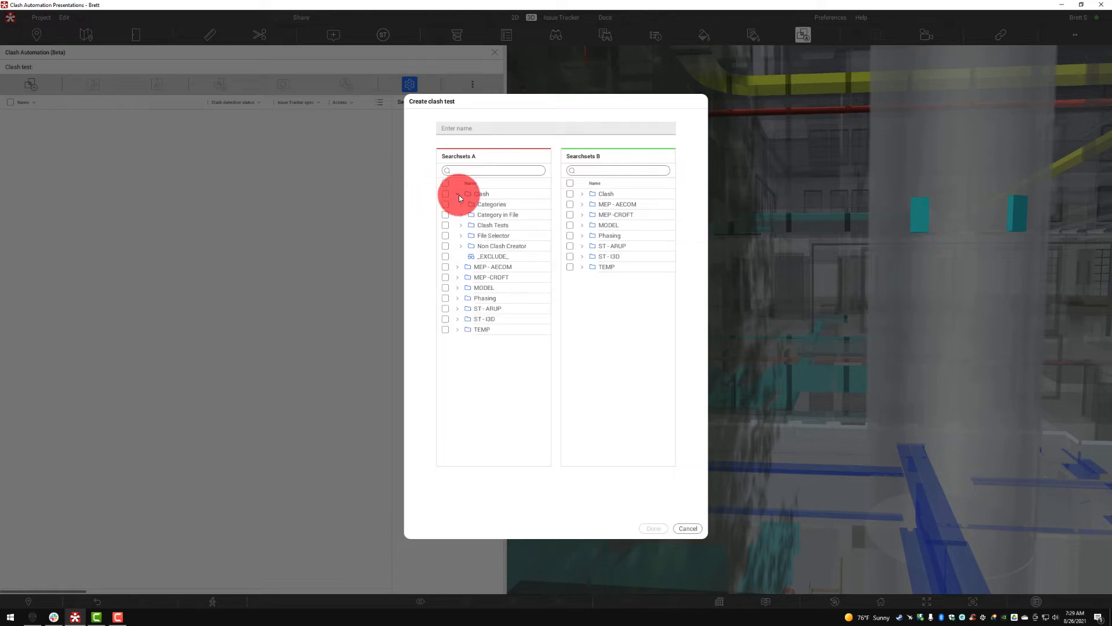
{"action": "left_click", "coordinate": [462, 205]}
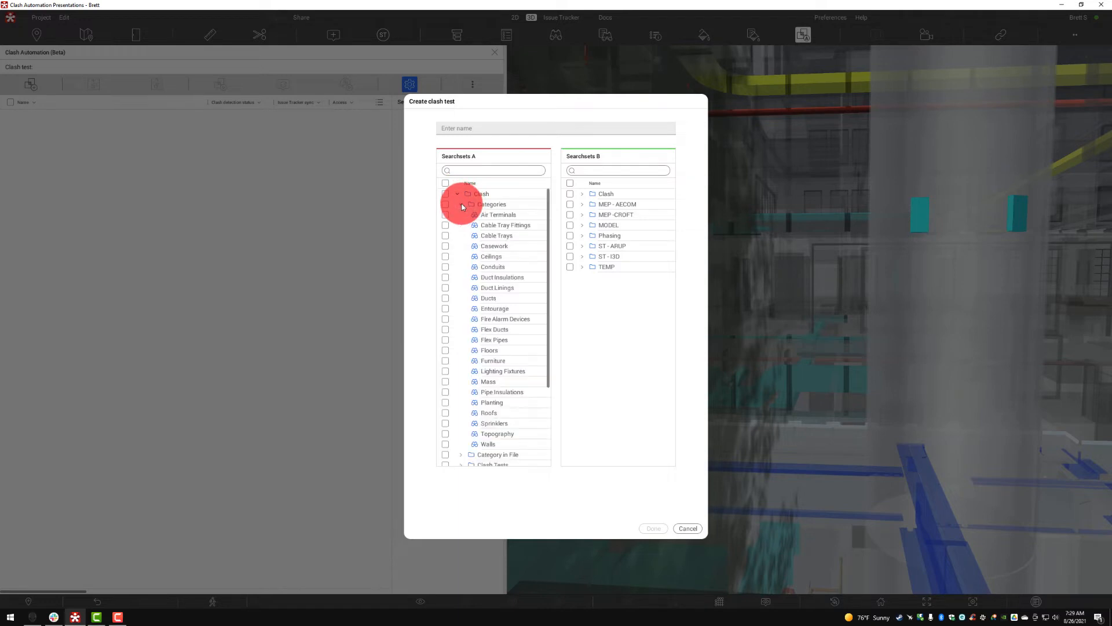
{"action": "left_click", "coordinate": [462, 206]}
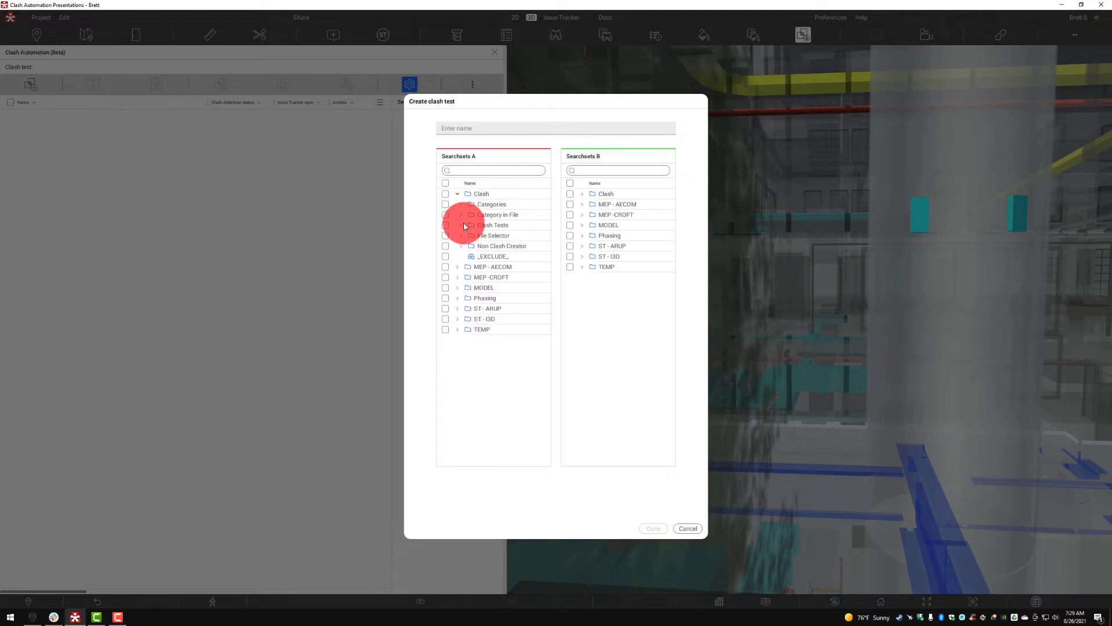
{"action": "left_click", "coordinate": [461, 226]}
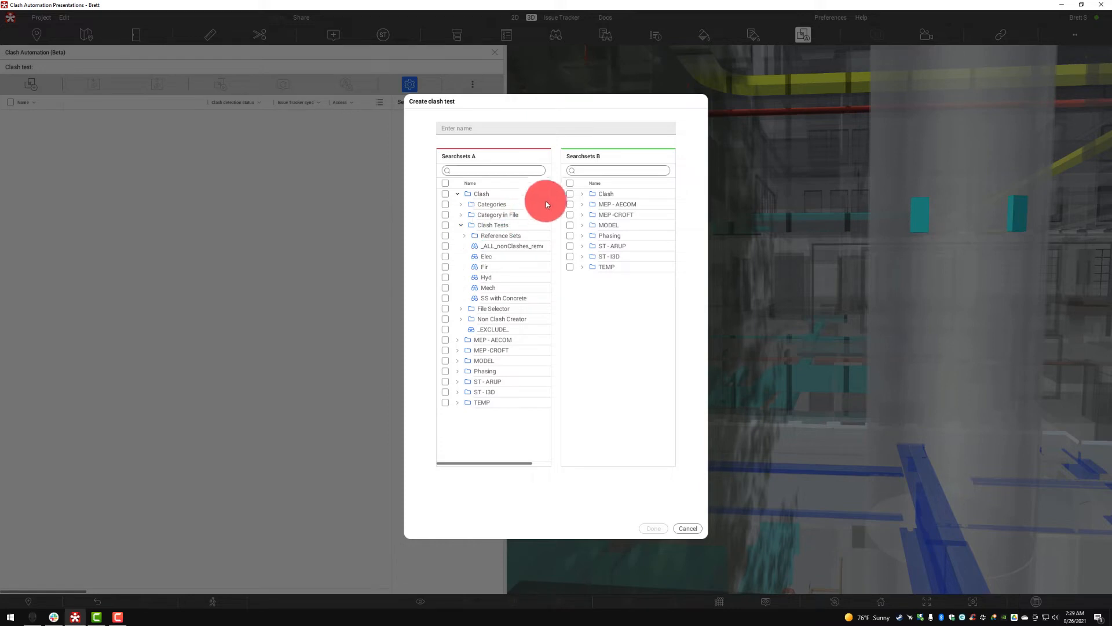
{"action": "left_click", "coordinate": [582, 195]}
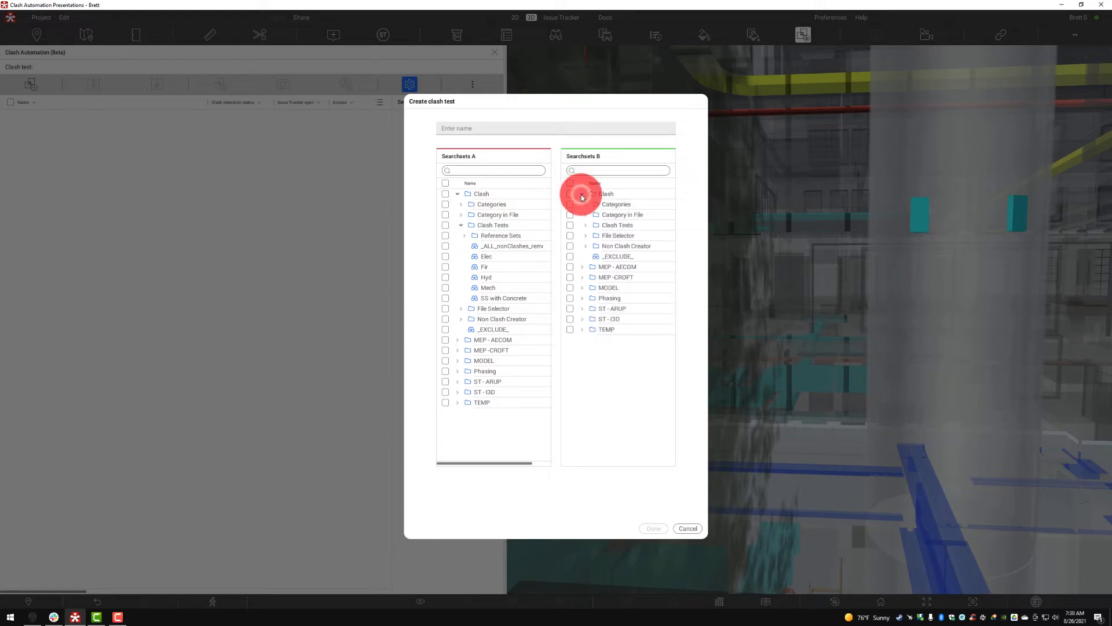
{"action": "left_click", "coordinate": [586, 227]}
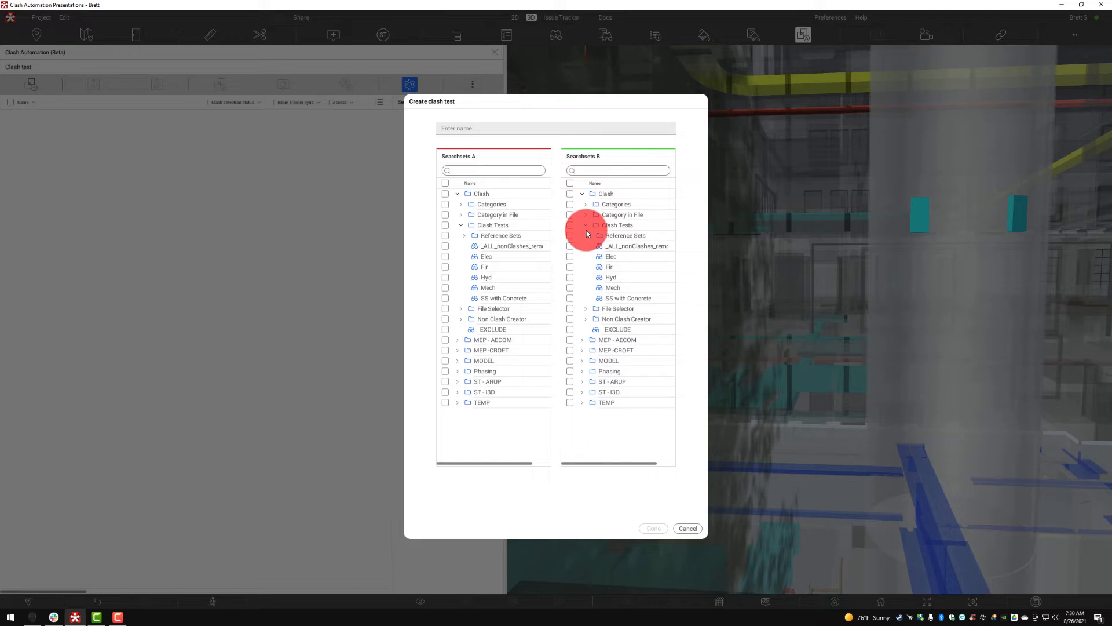
{"action": "left_click", "coordinate": [487, 287]}
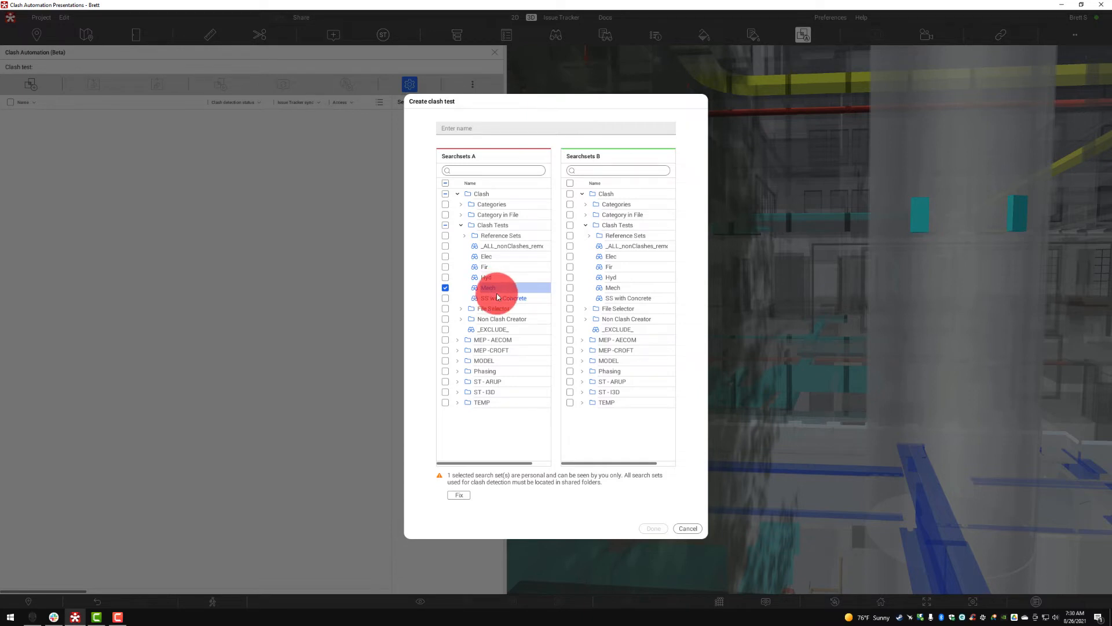
{"action": "left_click", "coordinate": [603, 298]}
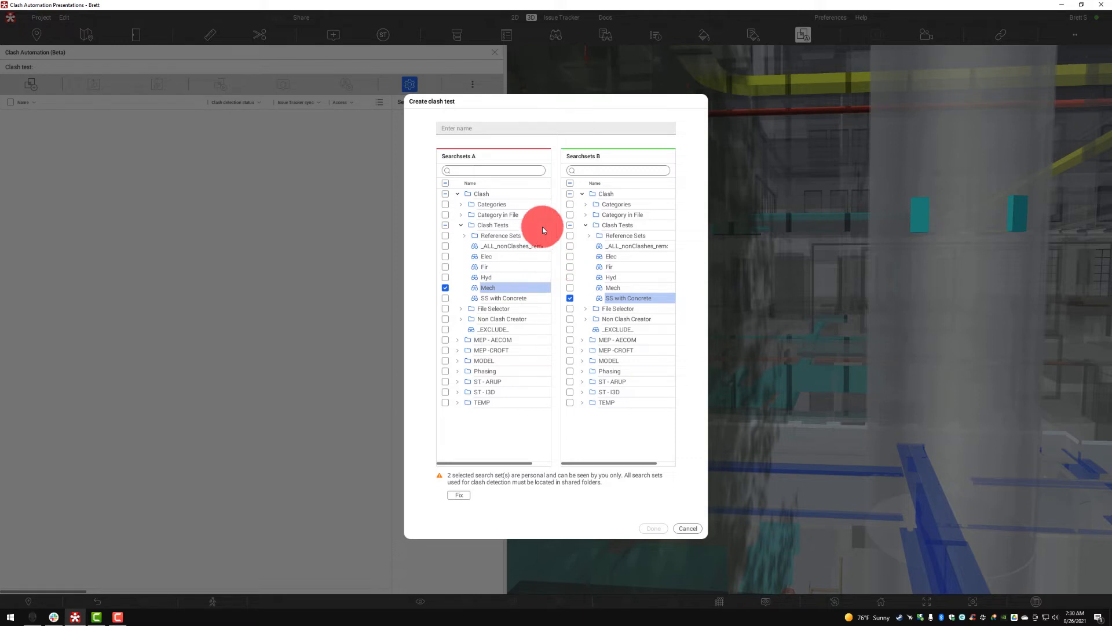
Step: Name the new clash test "Mech vs Struct"
{"action": "left_click", "coordinate": [486, 133]}
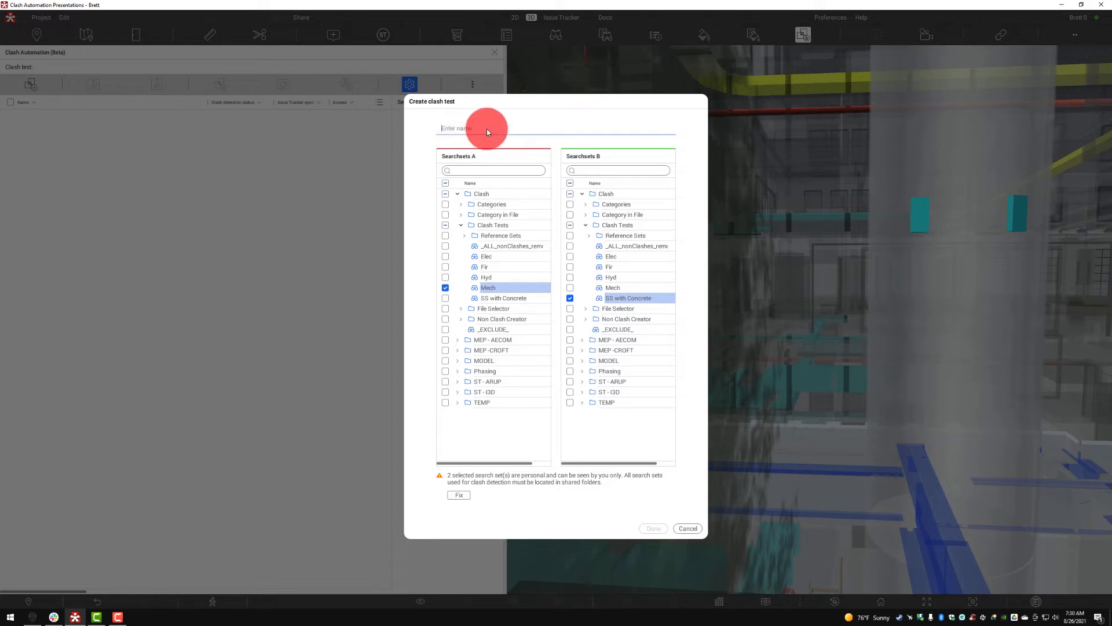
{"action": "type", "text": "Mech vs Struct"}
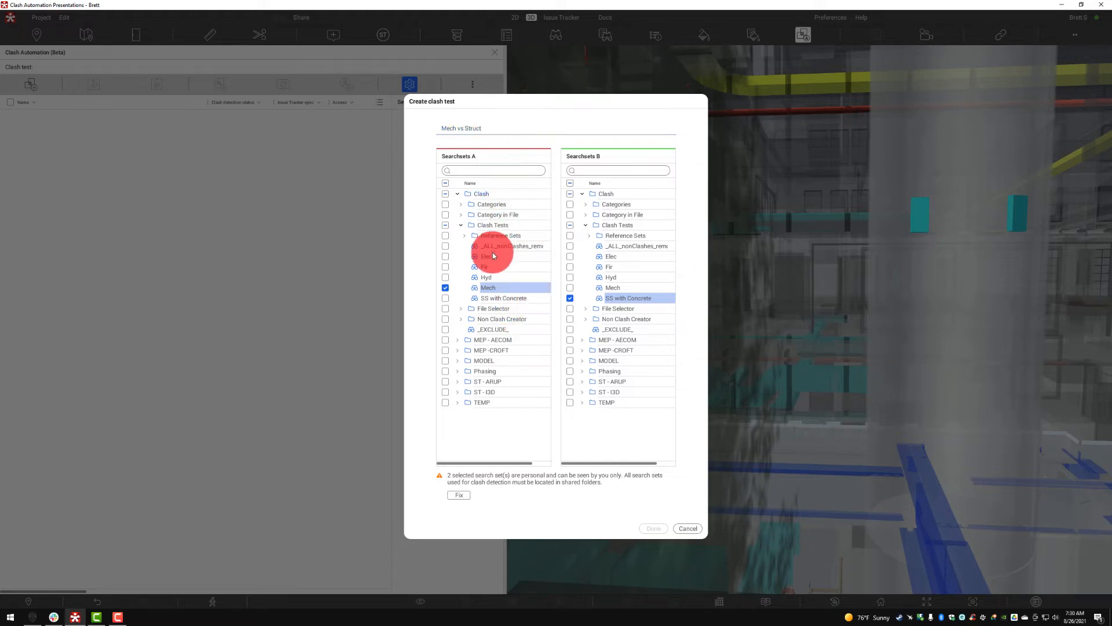
{"action": "left_click", "coordinate": [506, 289]}
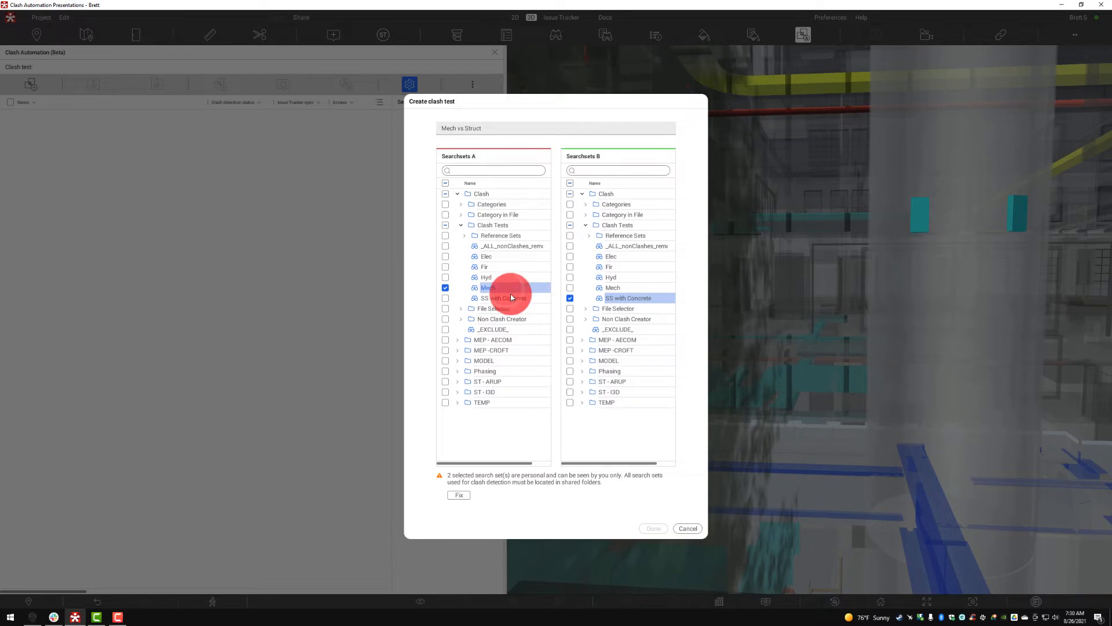
Step: Share the "Clash" parent folder of the selected search sets and finish creating the clash test
{"action": "left_click", "coordinate": [461, 495]}
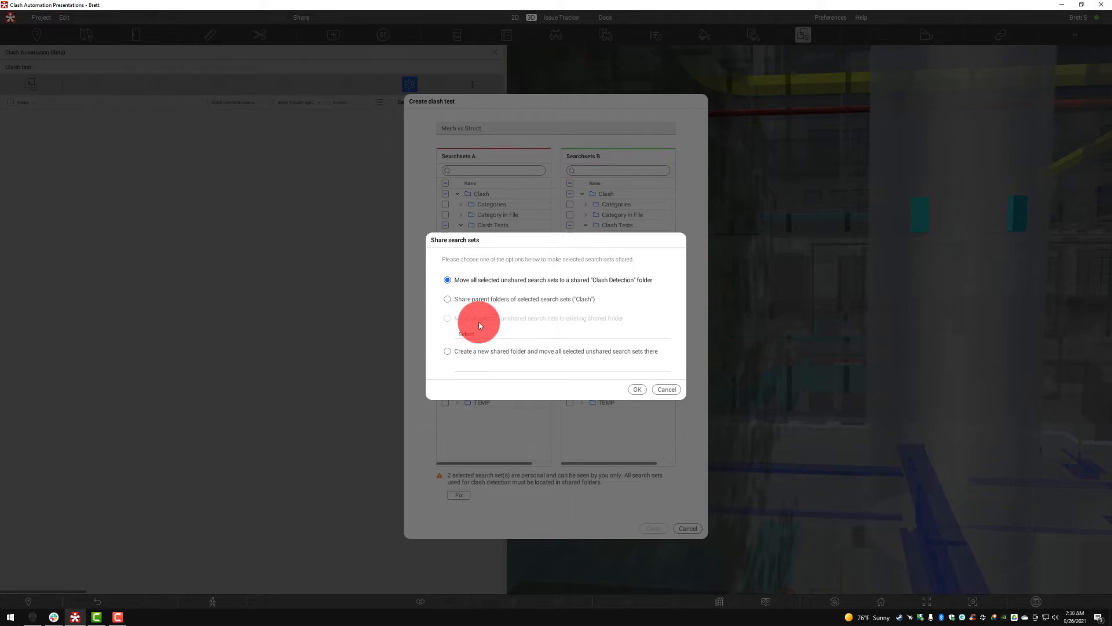
{"action": "left_click", "coordinate": [482, 300]}
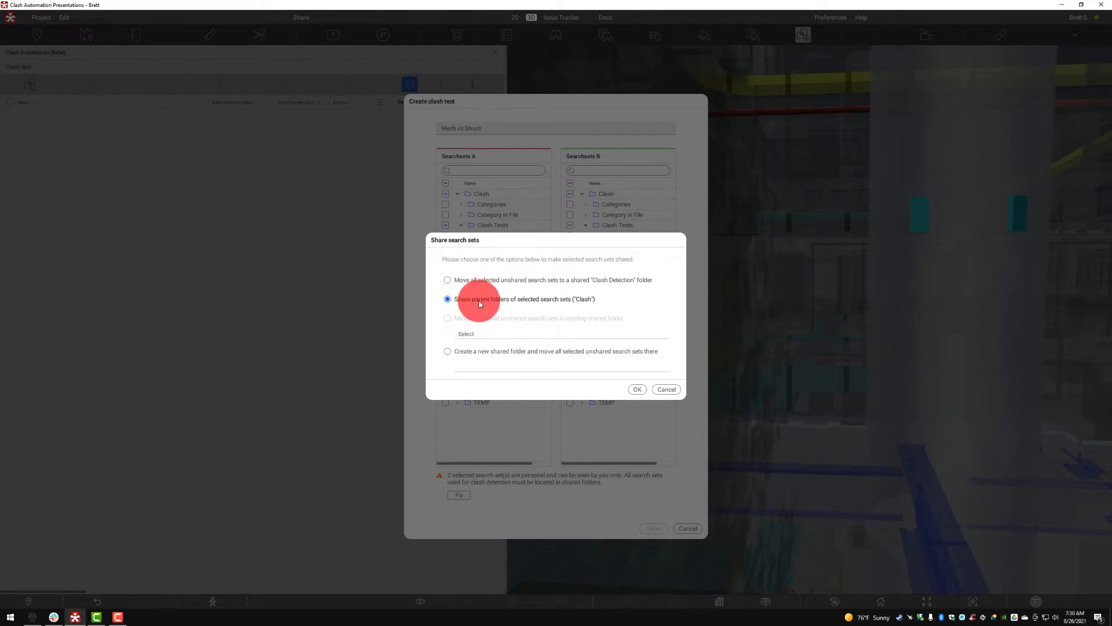
{"action": "left_click", "coordinate": [635, 388]}
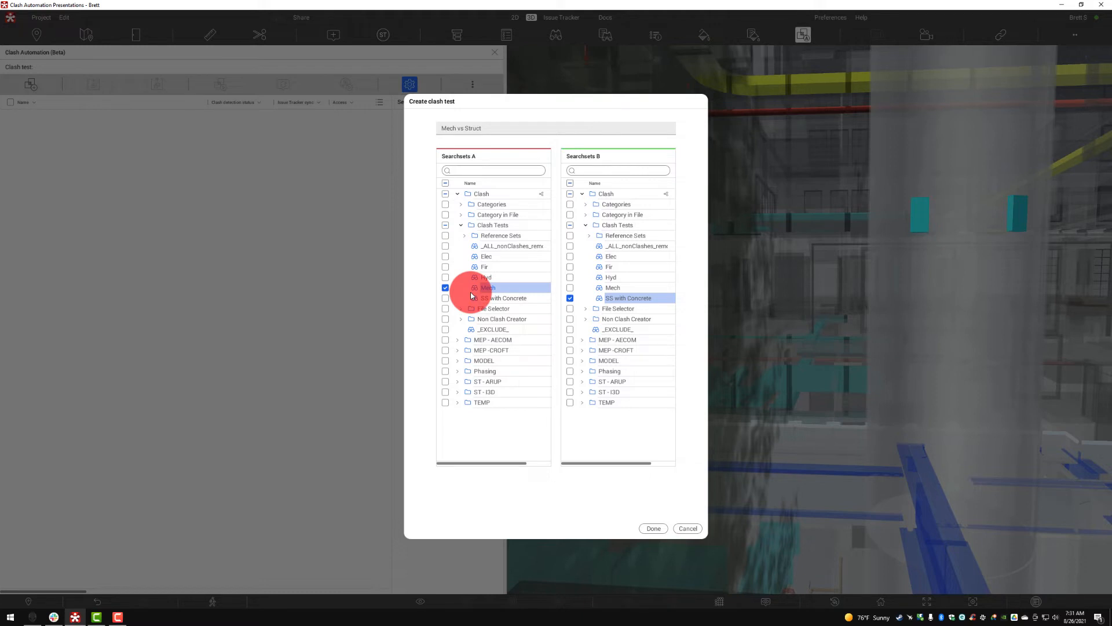
{"action": "left_click", "coordinate": [649, 528]}
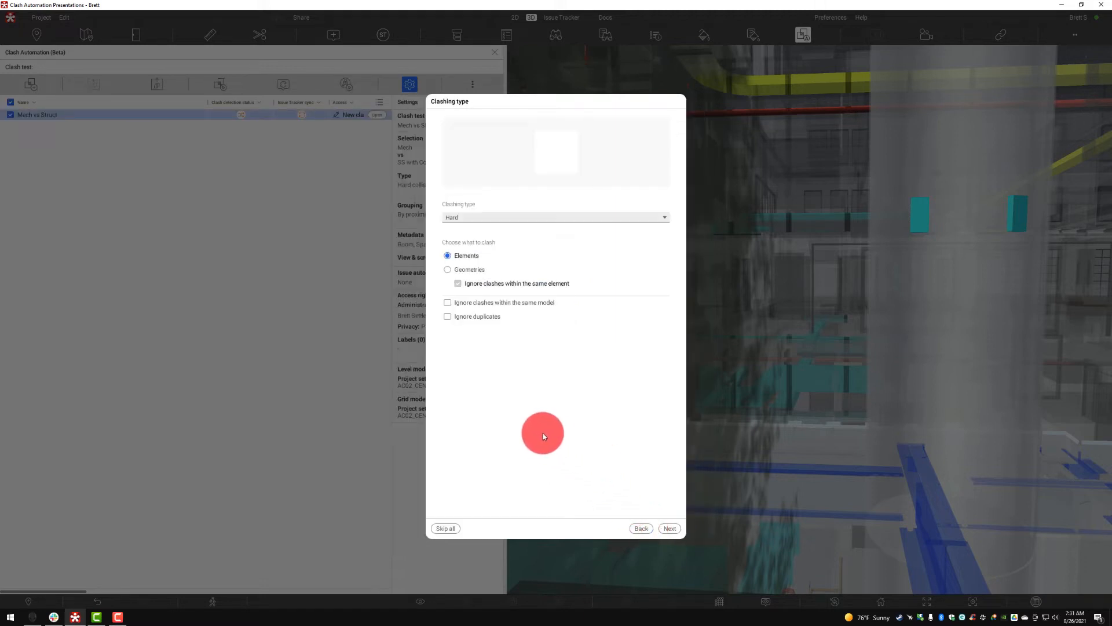
Step: Keep the Hard clashing type, ignore clashes within the same model and duplicates, and continue to the grouping settings
{"action": "left_click", "coordinate": [527, 217]}
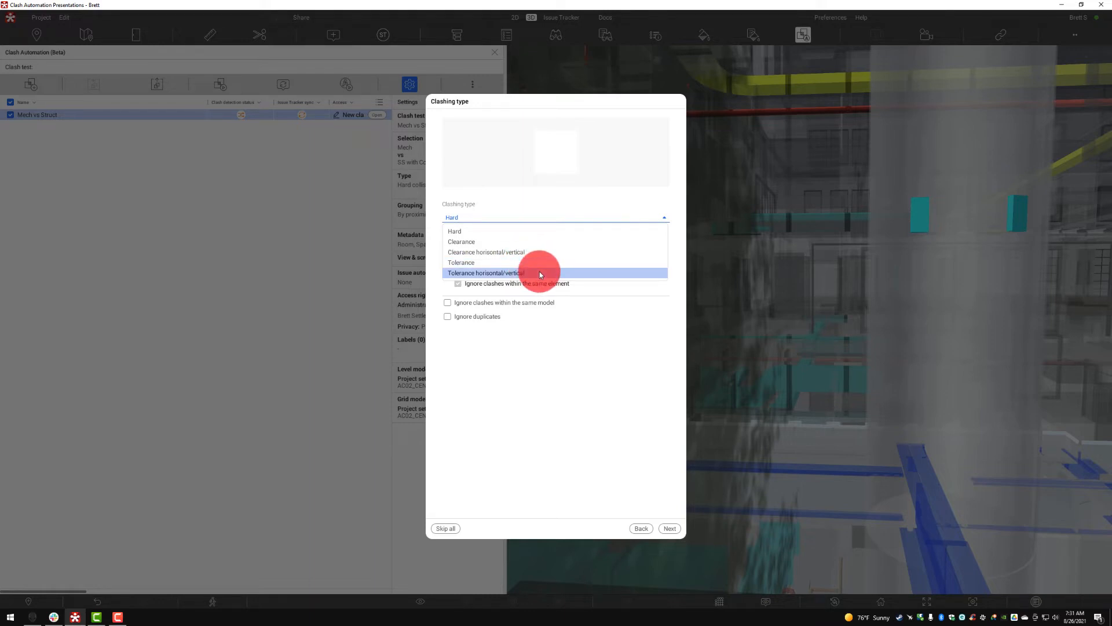
{"action": "left_click", "coordinate": [492, 231]}
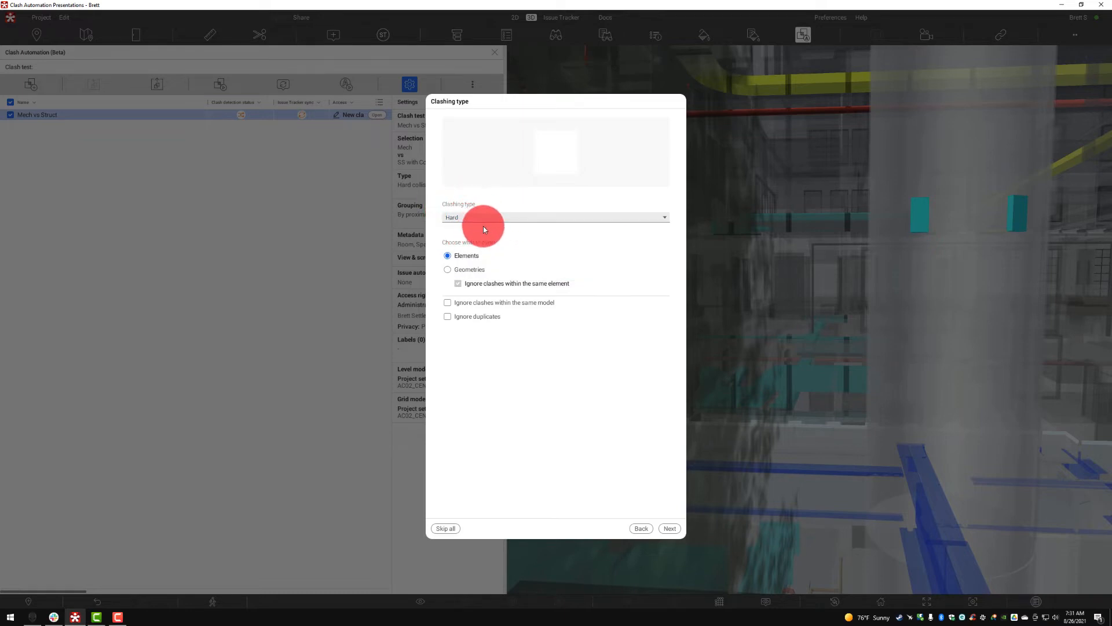
{"action": "left_click", "coordinate": [454, 304]}
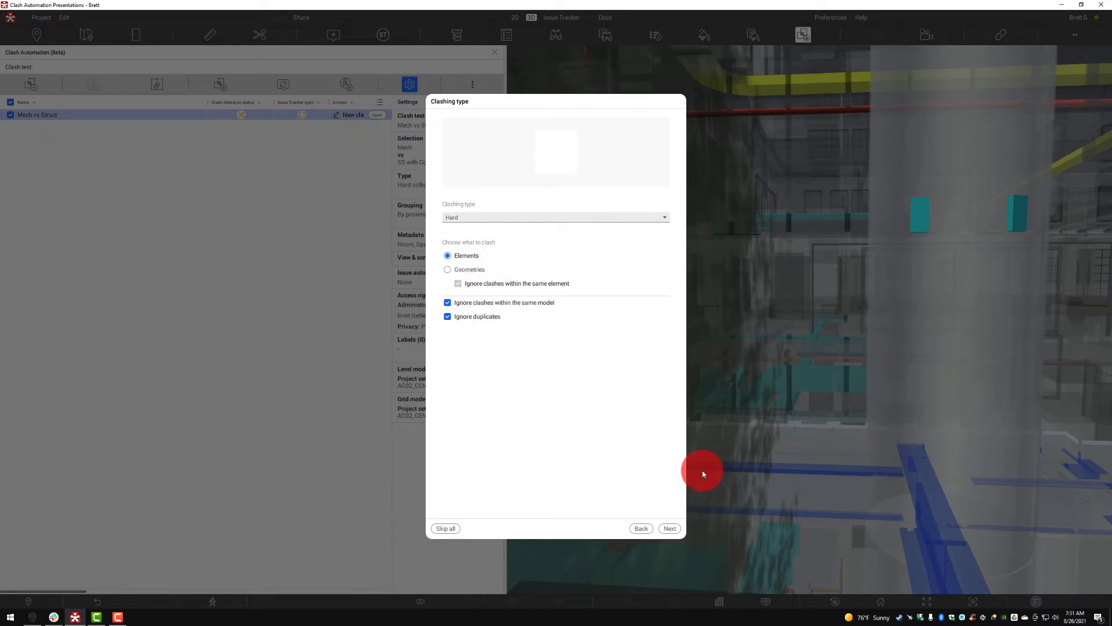
{"action": "left_click", "coordinate": [672, 529]}
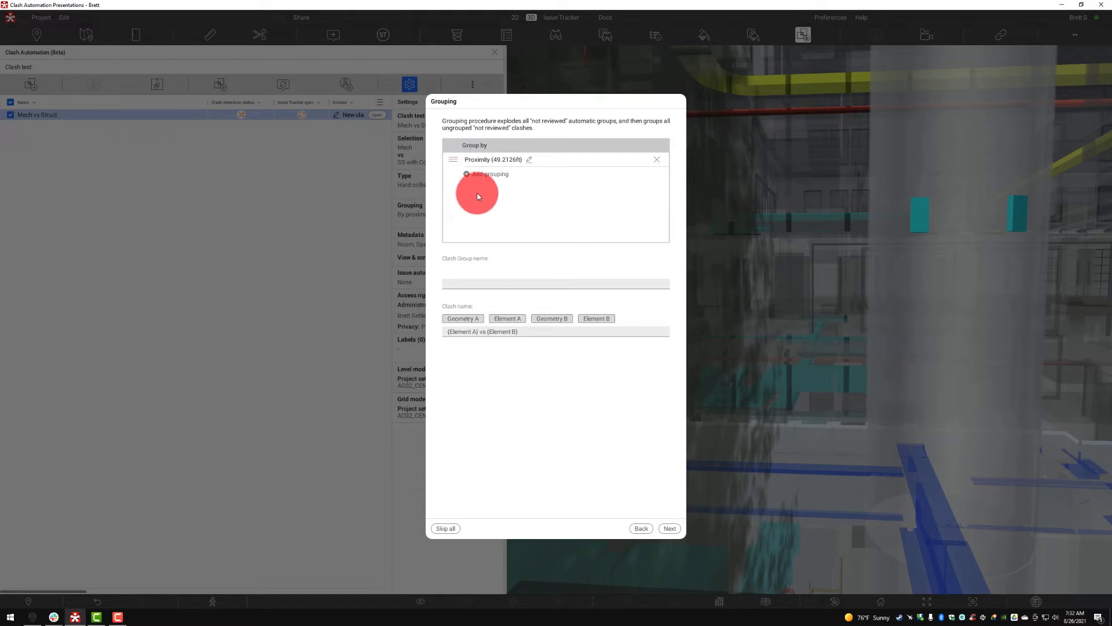
Step: Set the proximity grouping distance to 15 ft and add a grouping by Level
{"action": "left_click", "coordinate": [528, 161]}
{"action": "left_click", "coordinate": [491, 225]}
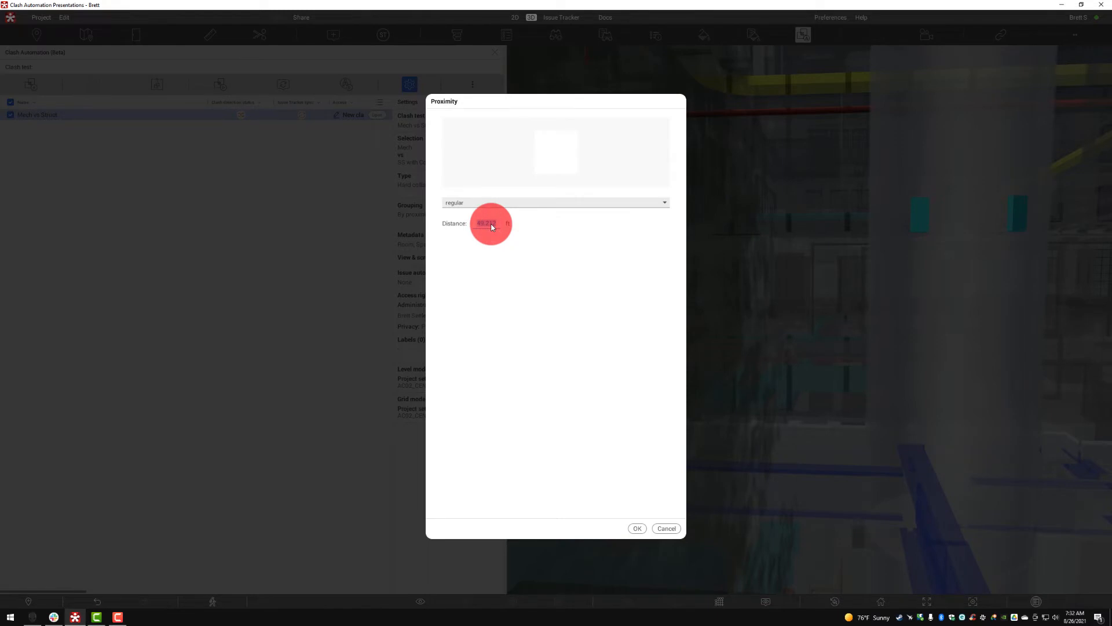
{"action": "type", "text": "15"}
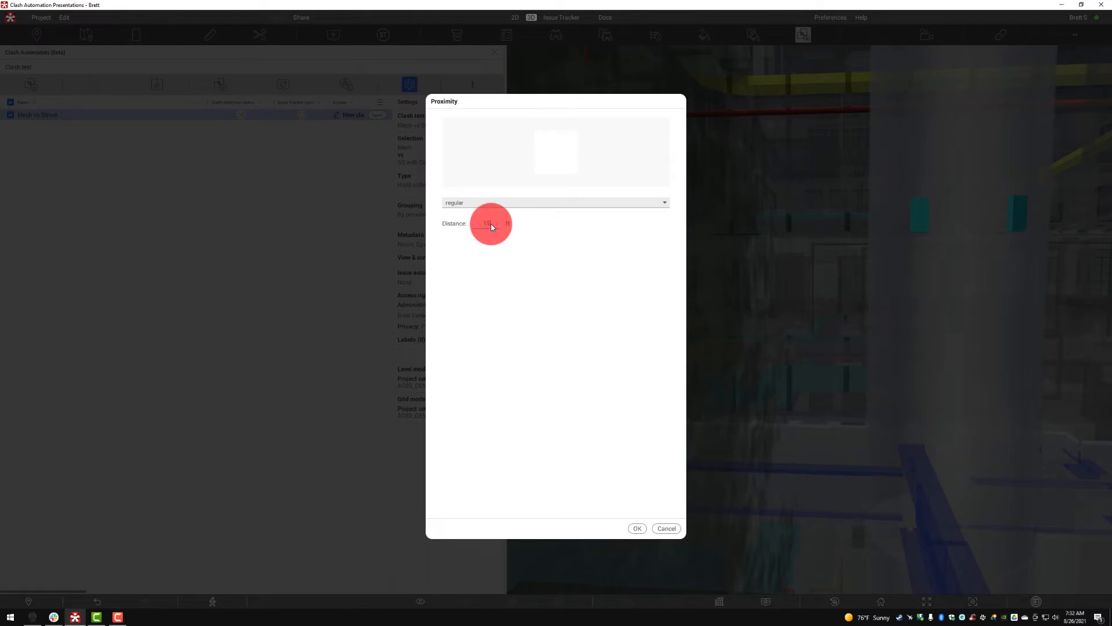
{"action": "left_click", "coordinate": [635, 526]}
{"action": "left_click", "coordinate": [486, 175]}
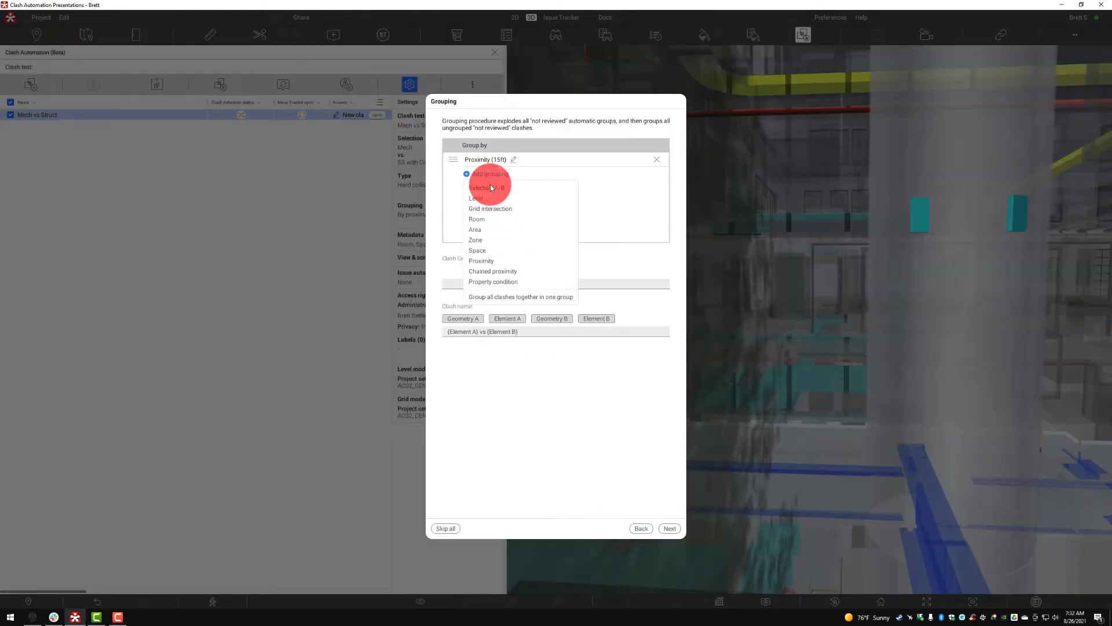
{"action": "left_click", "coordinate": [483, 199]}
Step: Add a property condition grouping on the MECHANICAL System Classification of Element A
{"action": "left_click", "coordinate": [488, 188]}
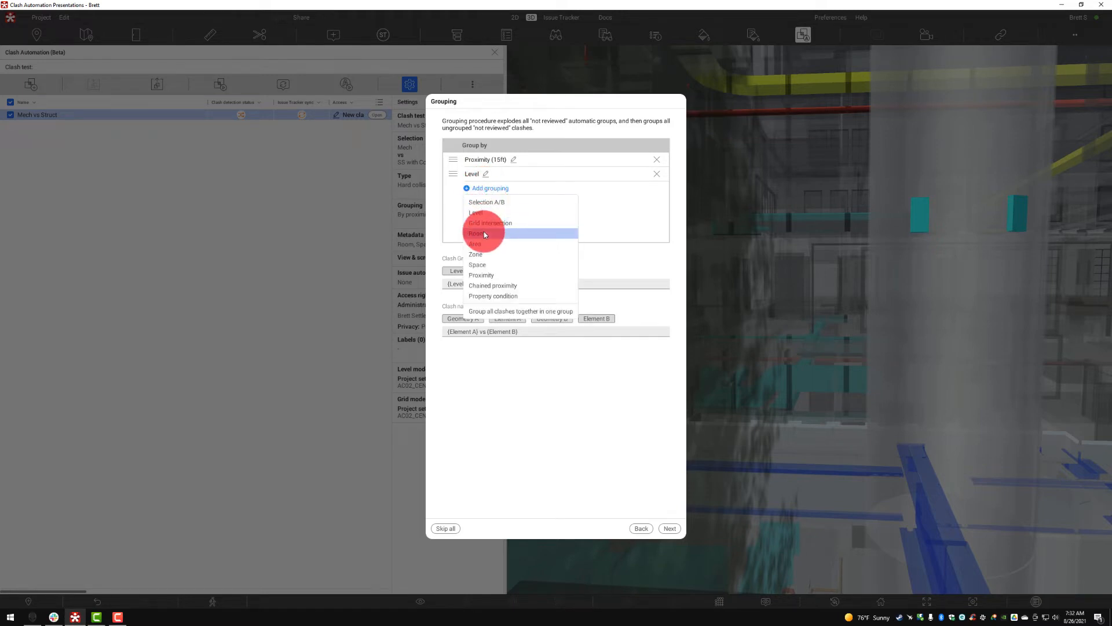
{"action": "left_click", "coordinate": [492, 296]}
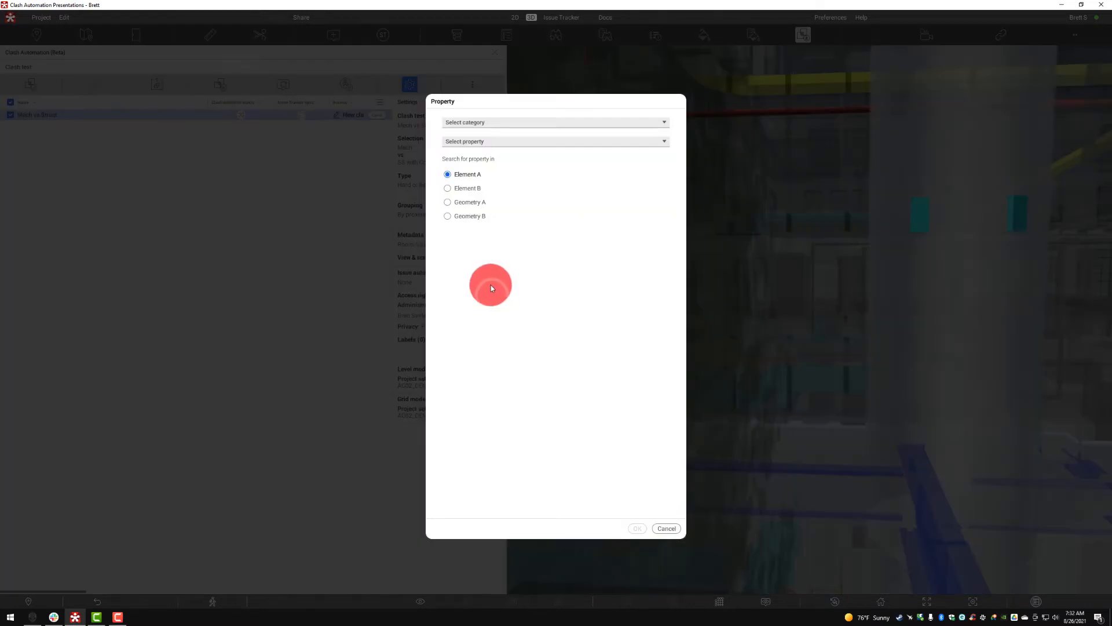
{"action": "left_click", "coordinate": [477, 124]}
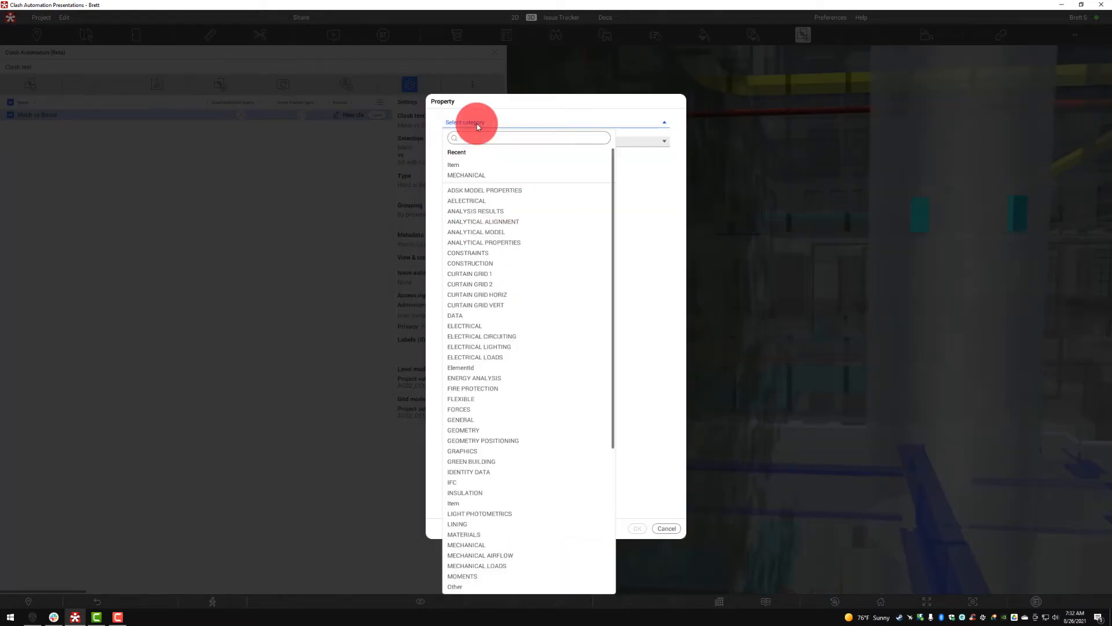
{"action": "type", "text": "system"}
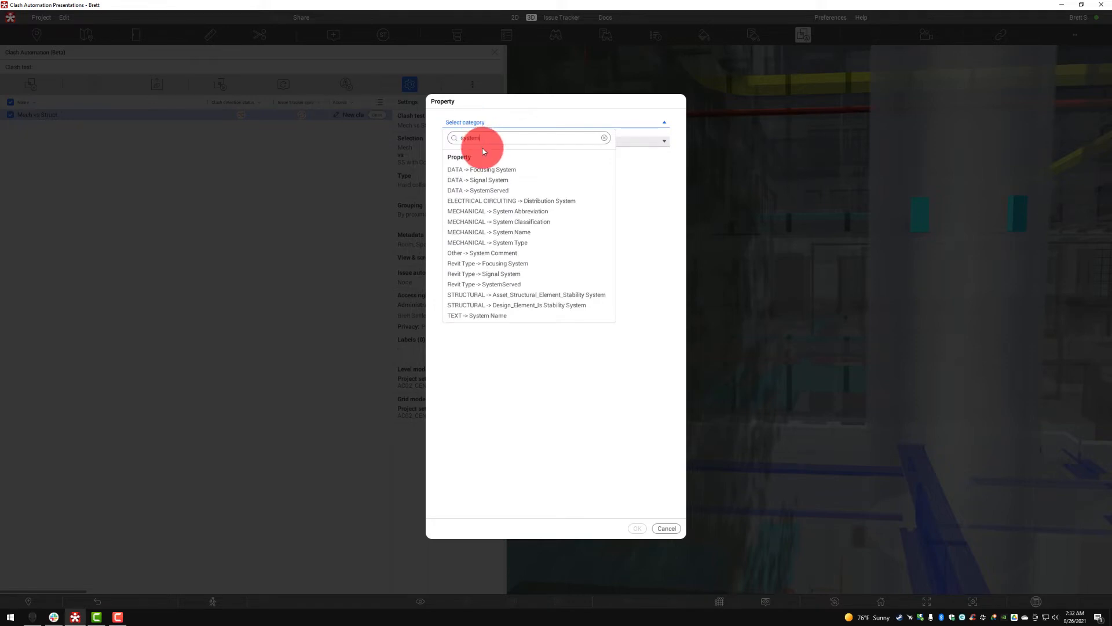
{"action": "left_click", "coordinate": [509, 221]}
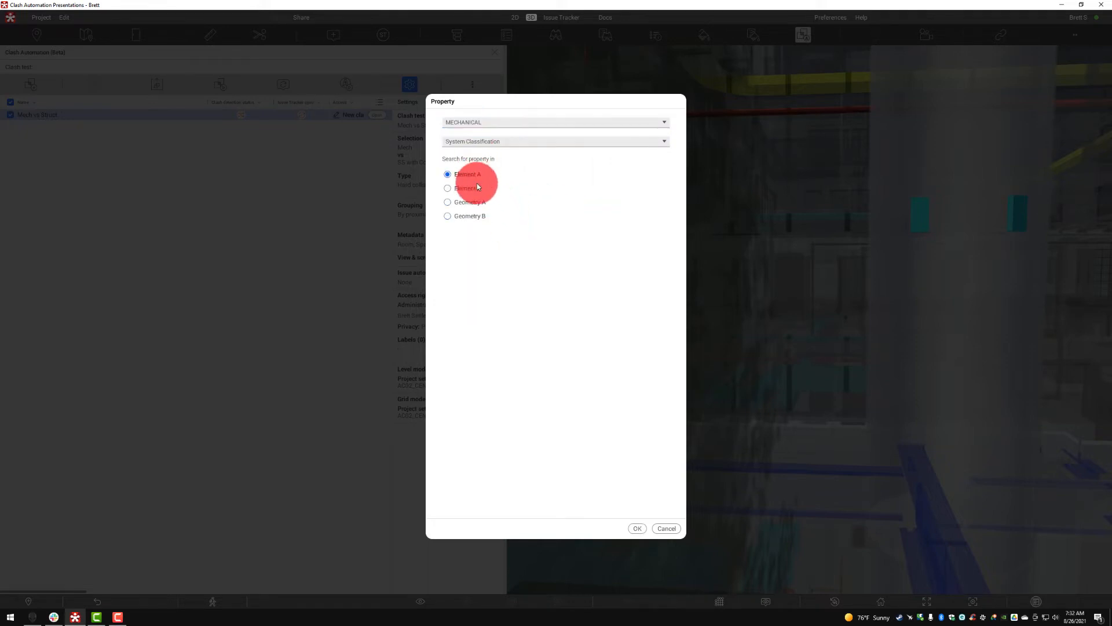
{"action": "left_click", "coordinate": [637, 529]}
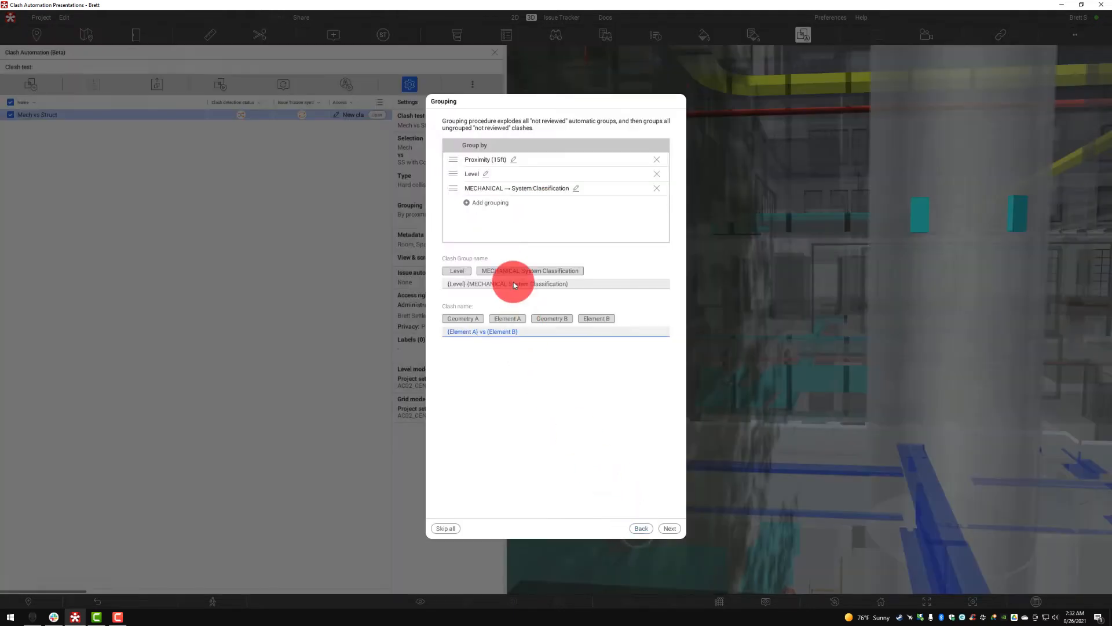
Step: Reorder the groupings to Level, System Classification and Proximity, and check the clash group and clash name fields
{"action": "mouse_move", "coordinate": [460, 187]}
{"action": "left_mouse_down"}
{"action": "mouse_move", "coordinate": [460, 167]}
{"action": "mouse_move", "coordinate": [451, 186]}
{"action": "mouse_move", "coordinate": [459, 152]}
{"action": "mouse_move", "coordinate": [467, 193]}
{"action": "left_mouse_up"}
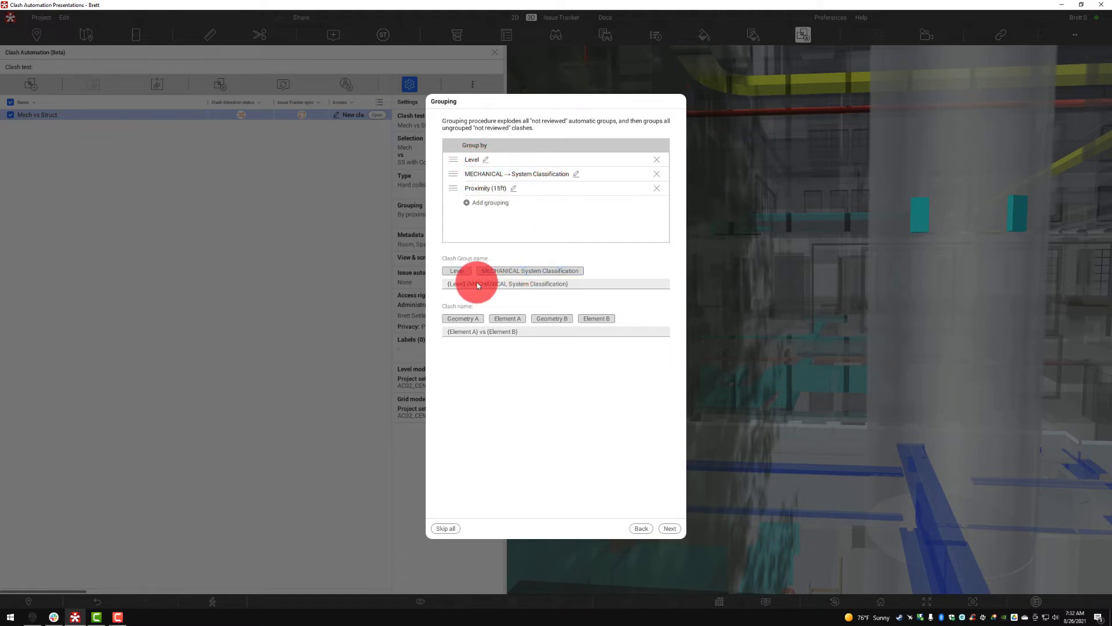
{"action": "left_click", "coordinate": [455, 286]}
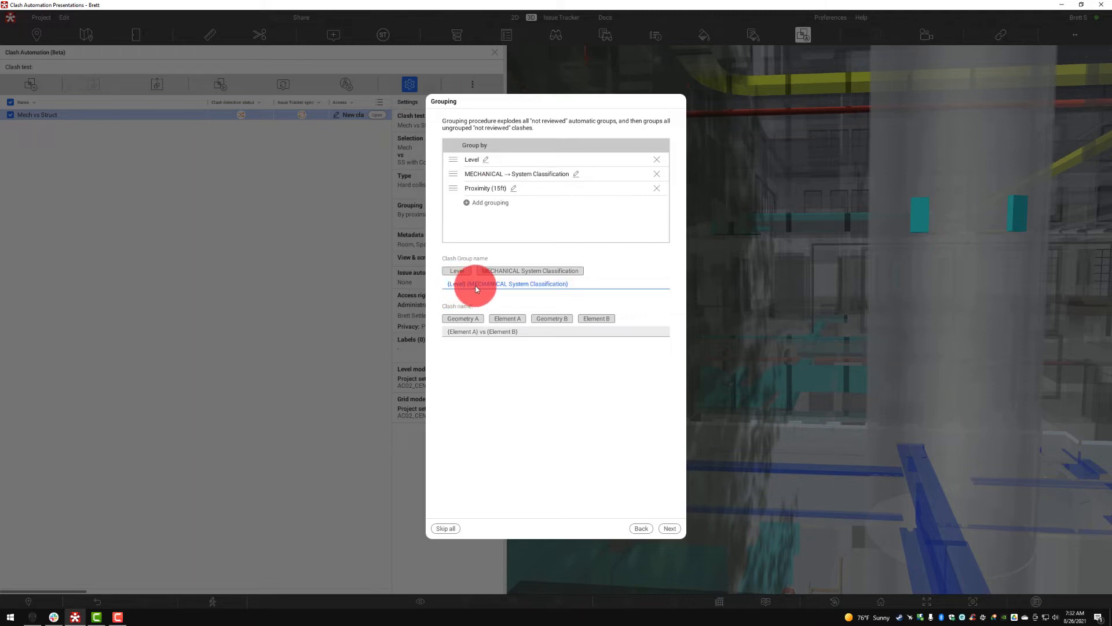
{"action": "left_click", "coordinate": [472, 333]}
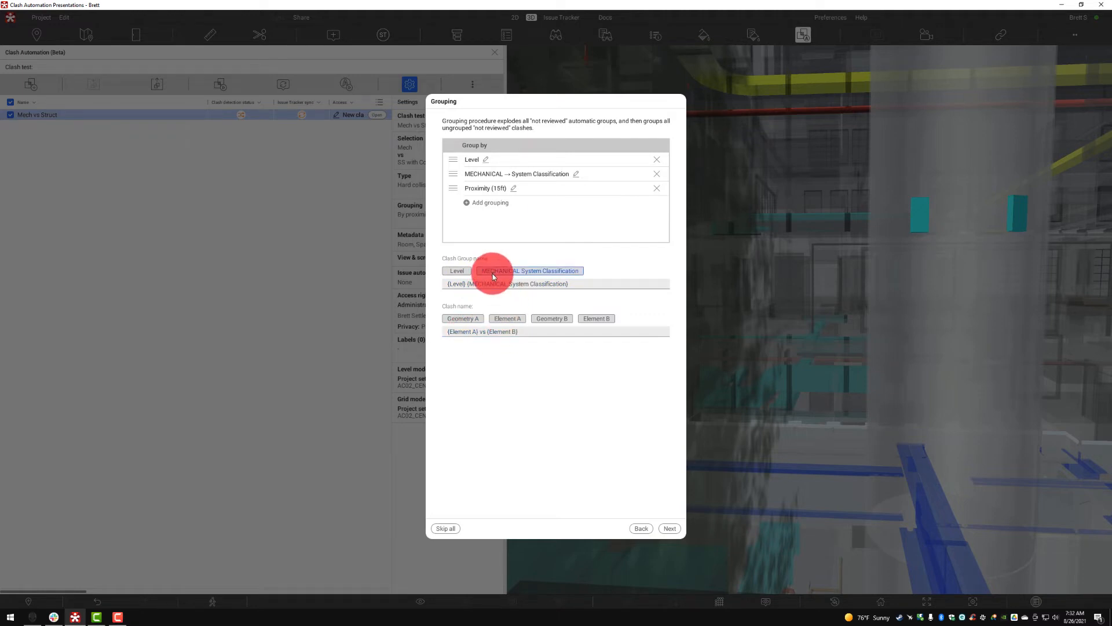
Step: Add a grouping by Room and place it directly after Level in the grouping order
{"action": "left_click", "coordinate": [480, 204]}
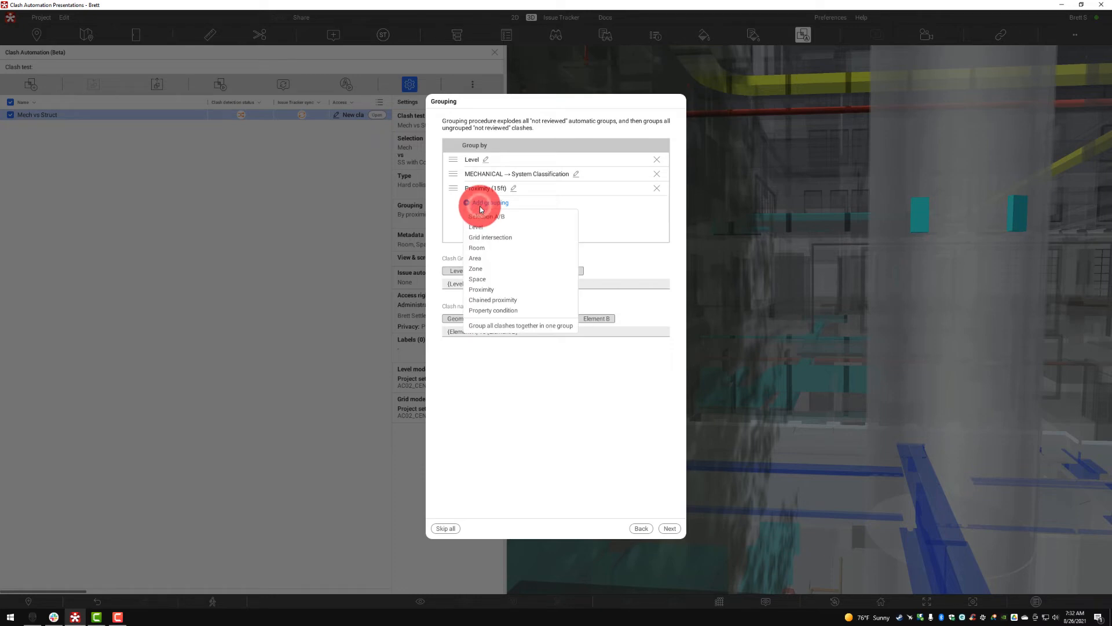
{"action": "left_click", "coordinate": [488, 248]}
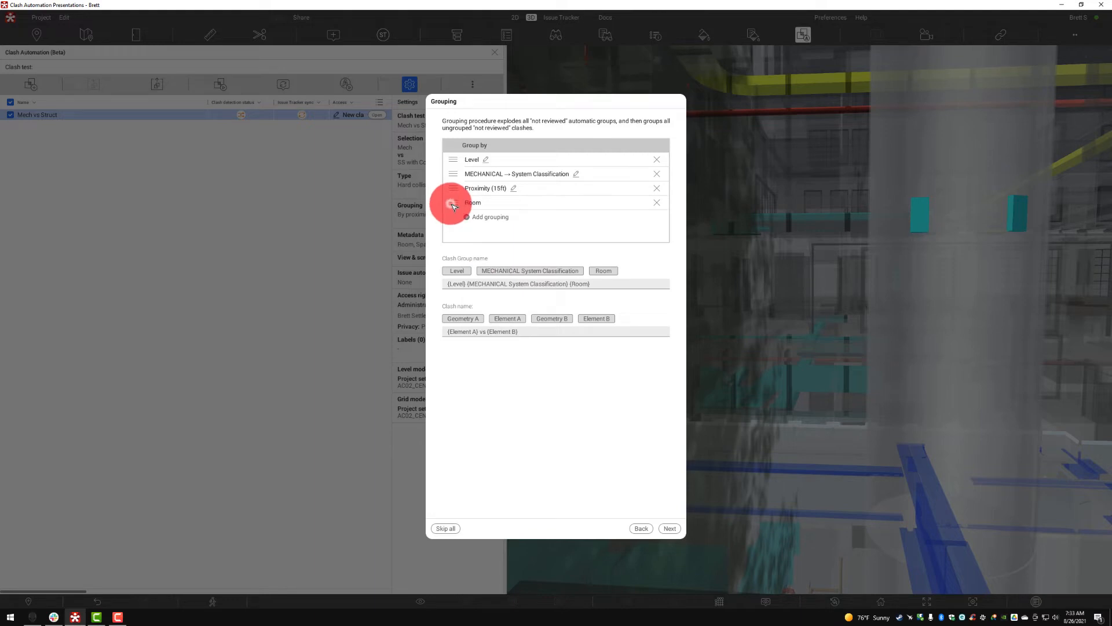
{"action": "left_click_drag", "start_coordinate": [454, 204], "coordinate": [466, 179]}
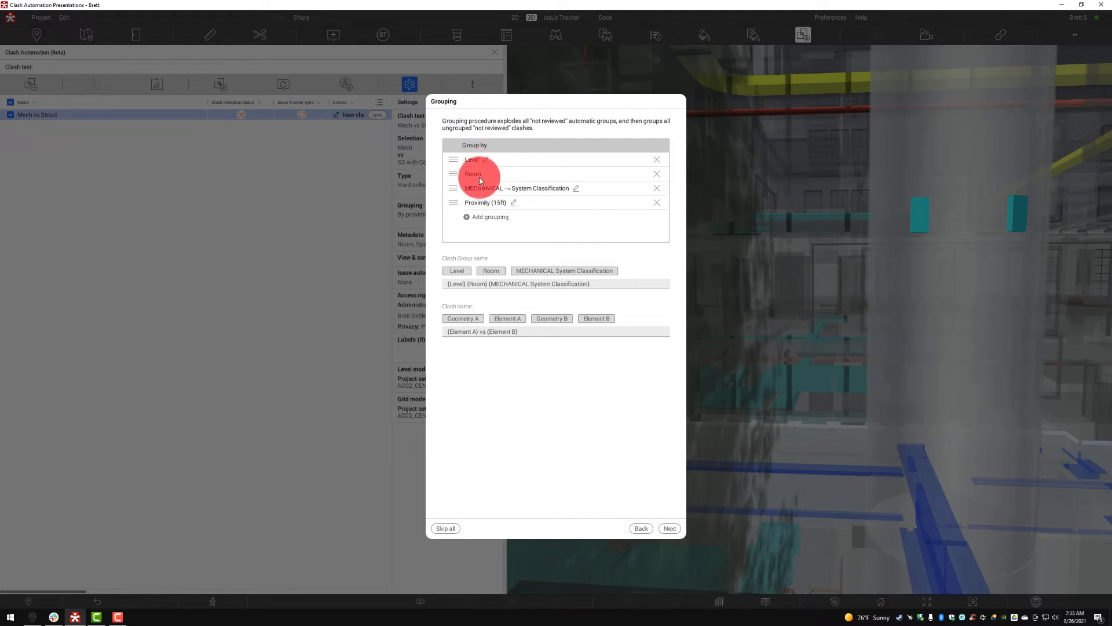
{"action": "left_click", "coordinate": [456, 284]}
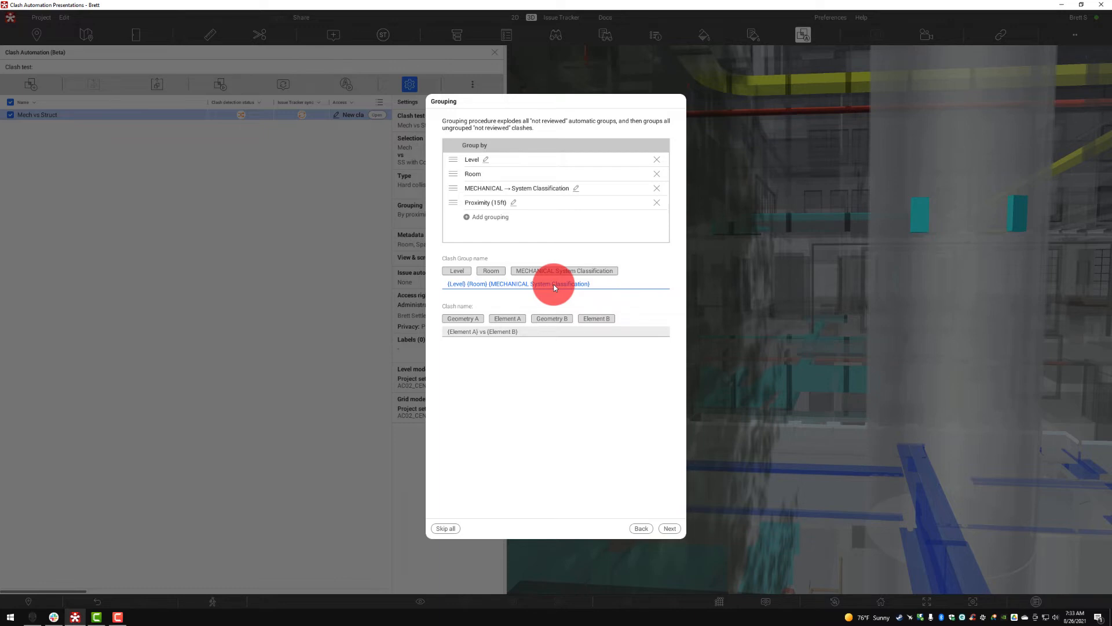
Step: Accept the grouping and naming setup, and set the issue automation stamp to Mechanical Clash
{"action": "left_click", "coordinate": [472, 330]}
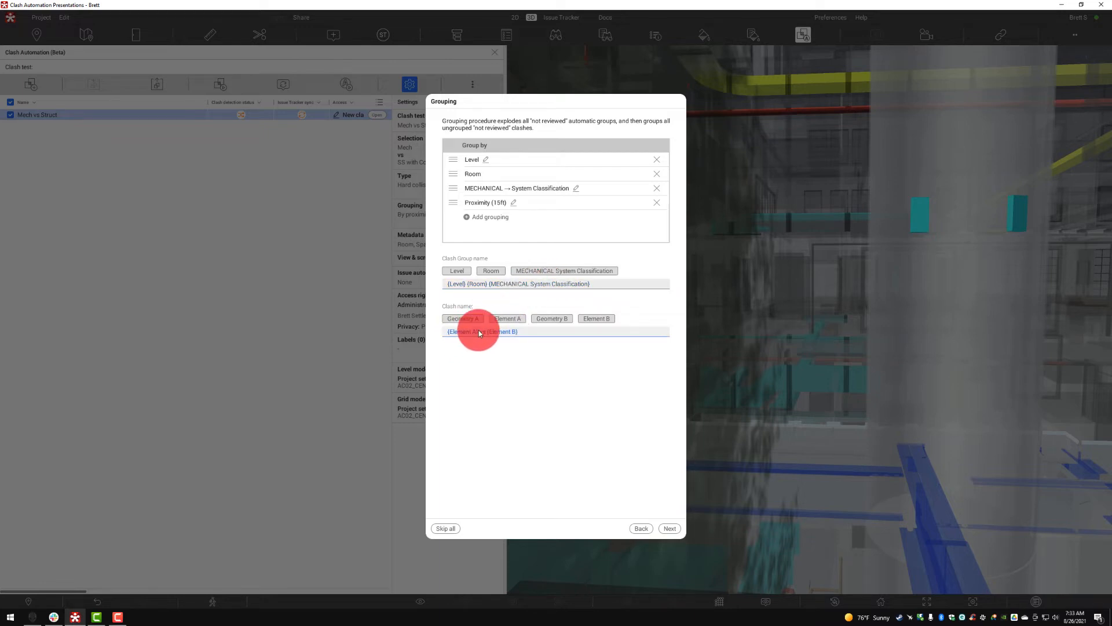
{"action": "left_click", "coordinate": [668, 529]}
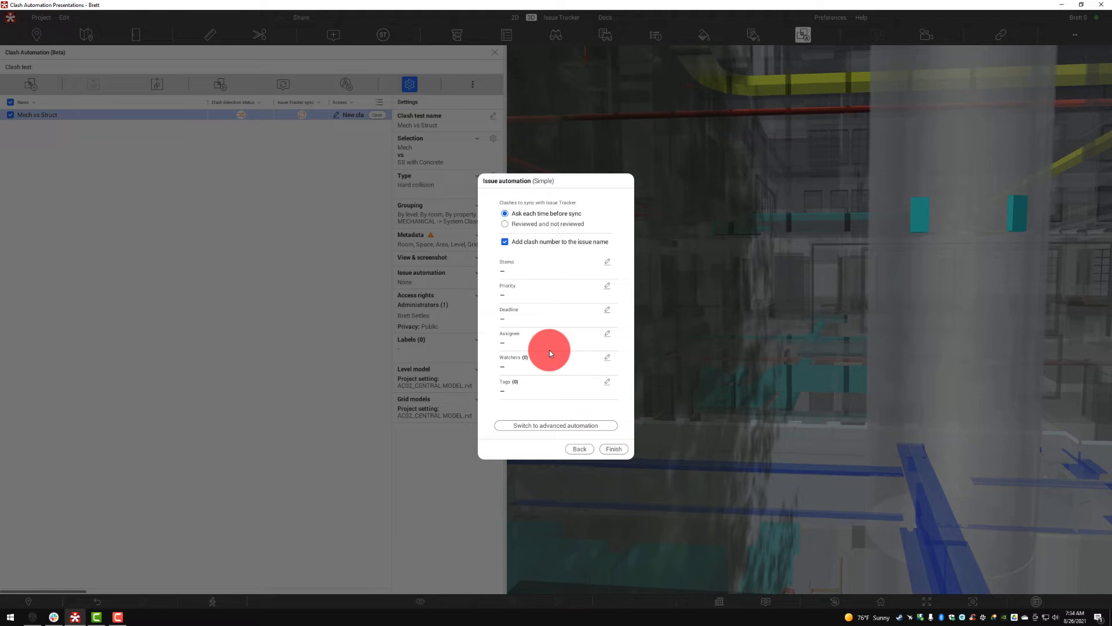
{"action": "left_click", "coordinate": [608, 263]}
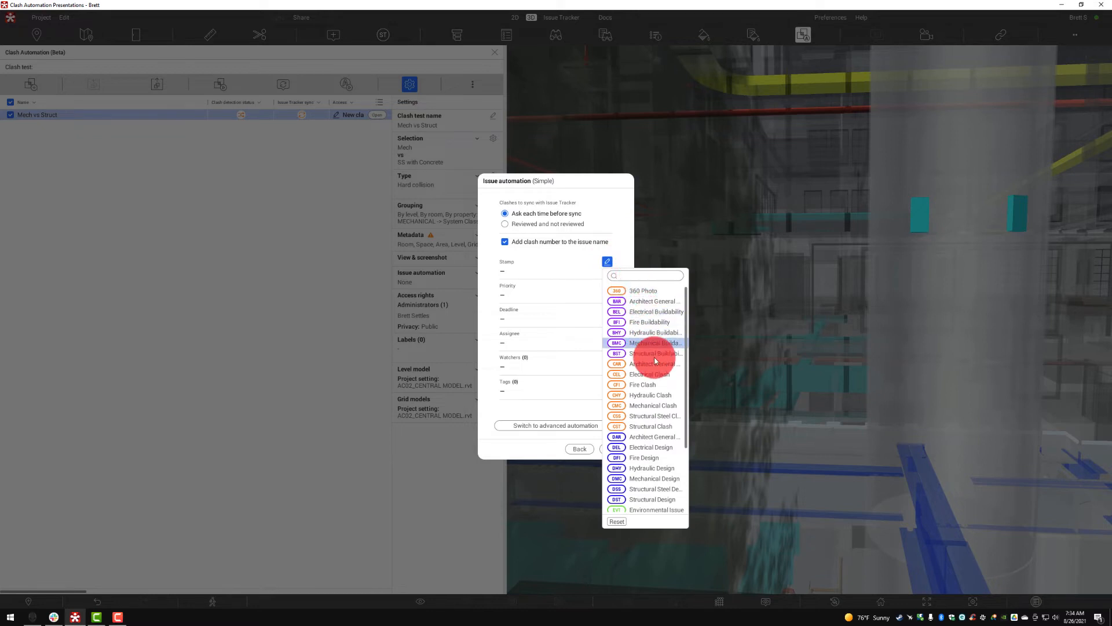
{"action": "left_click", "coordinate": [655, 408]}
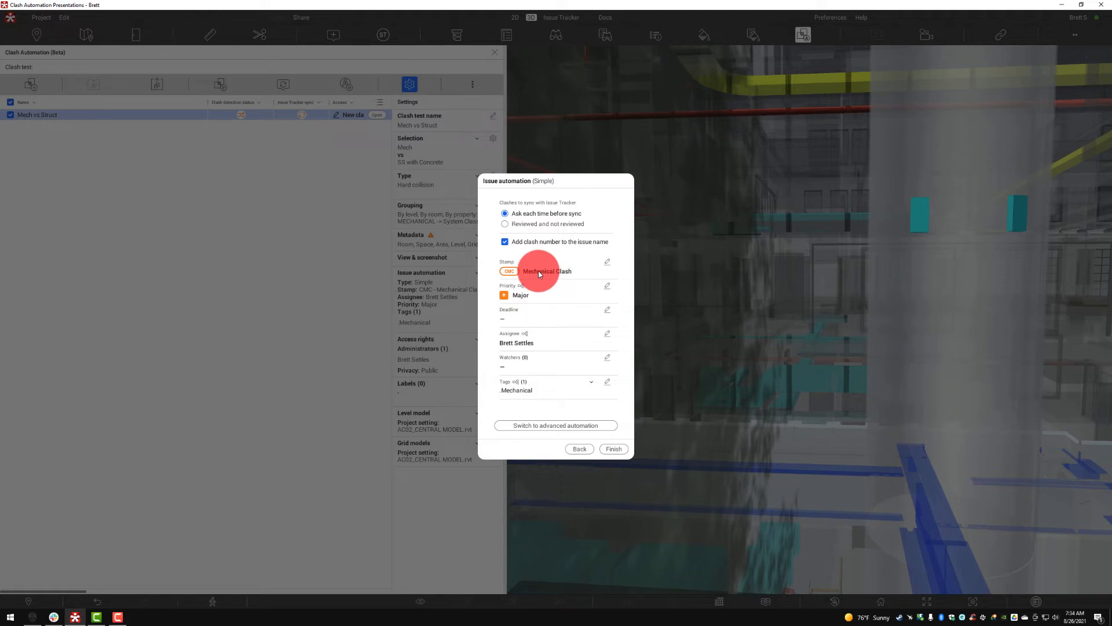
Step: Set the issue assignee to the listed team member and the deadline to 10 days, finishing the clash test setup
{"action": "left_click", "coordinate": [607, 335]}
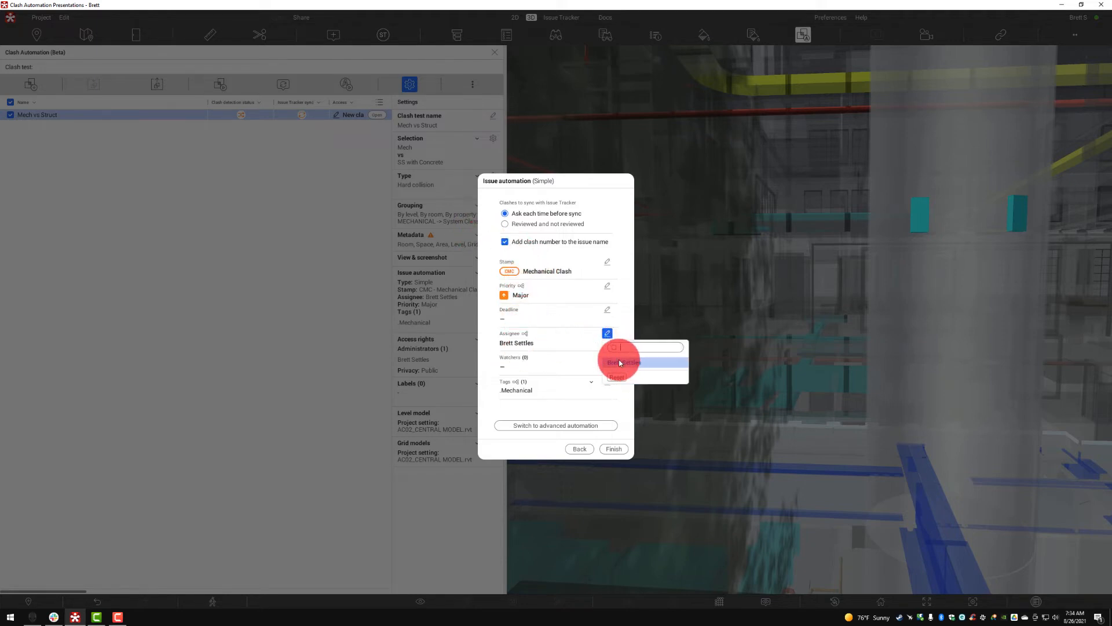
{"action": "left_click", "coordinate": [619, 359]}
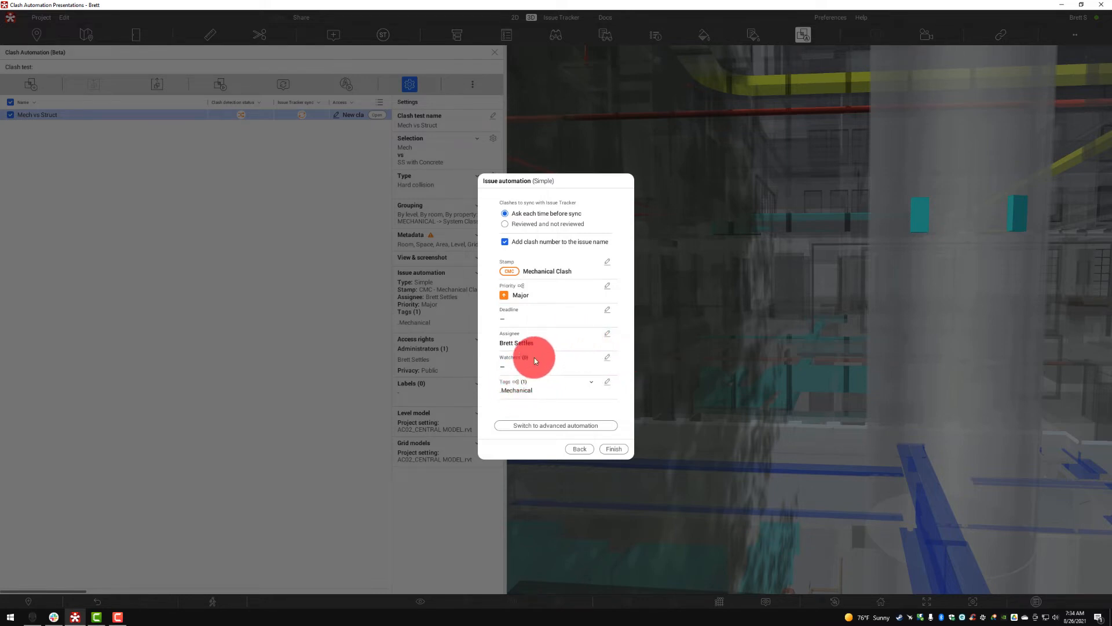
{"action": "left_click", "coordinate": [607, 310]}
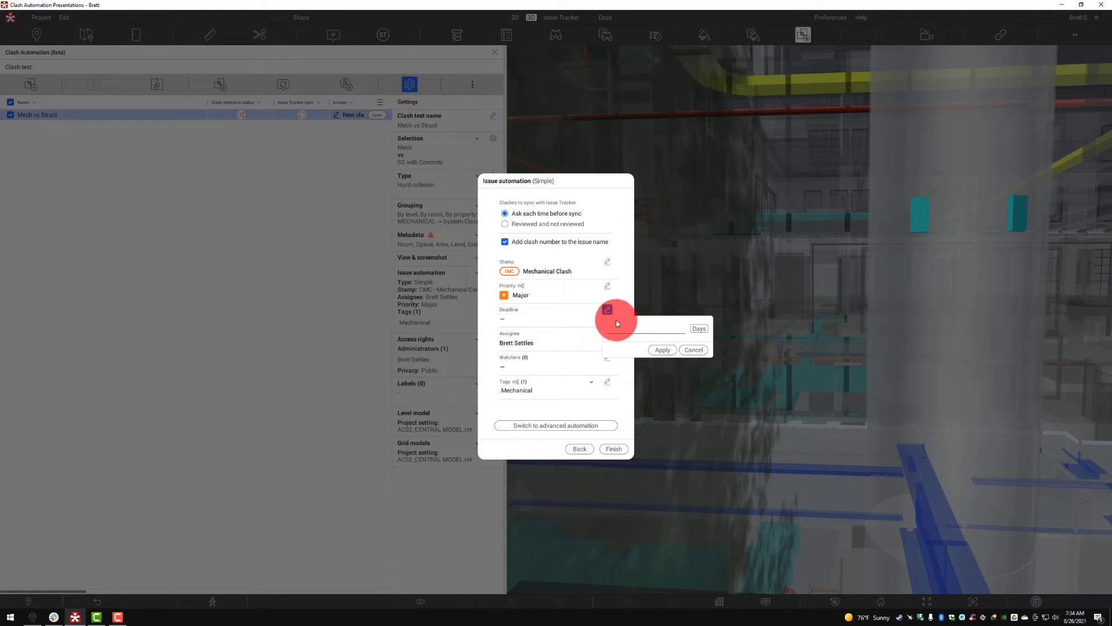
{"action": "type", "text": "10"}
{"action": "left_click", "coordinate": [661, 348]}
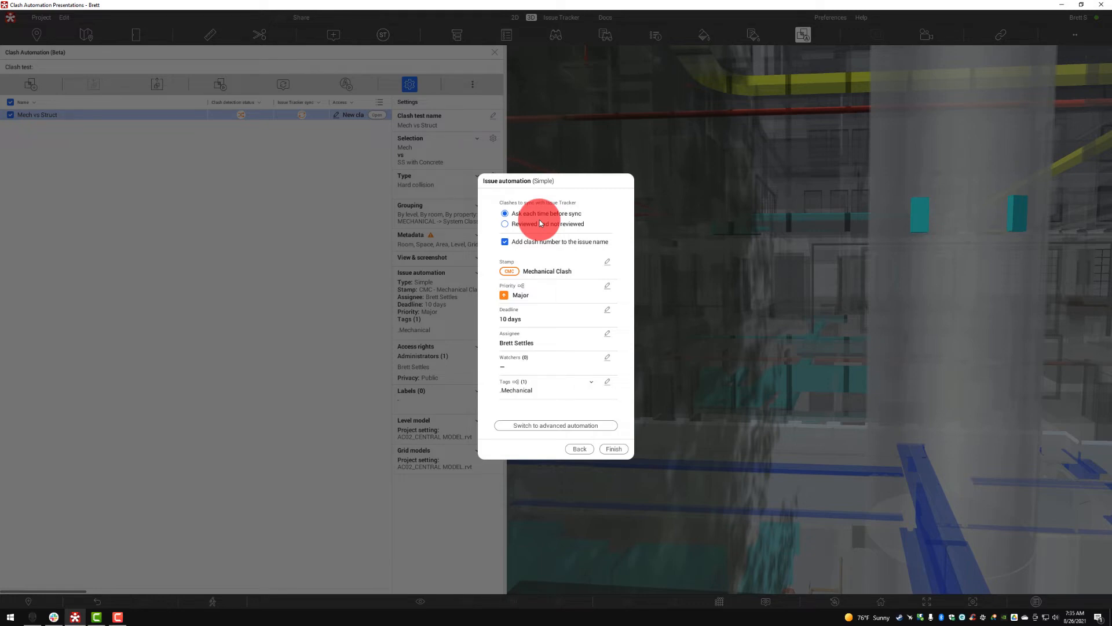
{"action": "left_click", "coordinate": [611, 448]}
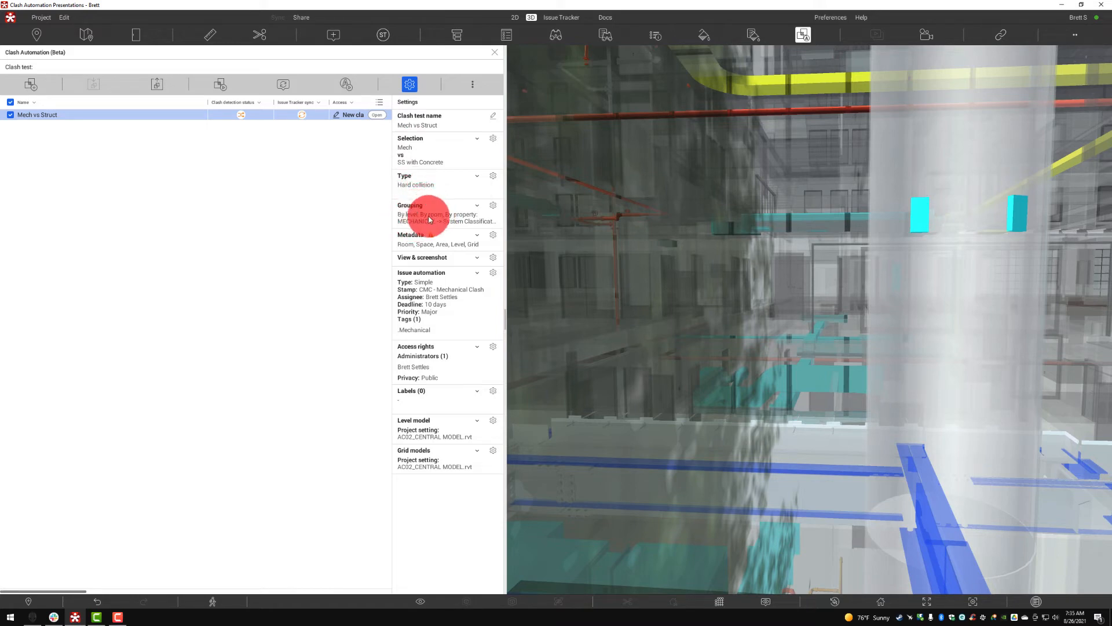
Step: Clear the Revizto zone search set and collect only Level, Room, Space, Area and Grids as clash metadata
{"action": "left_click", "coordinate": [491, 234]}
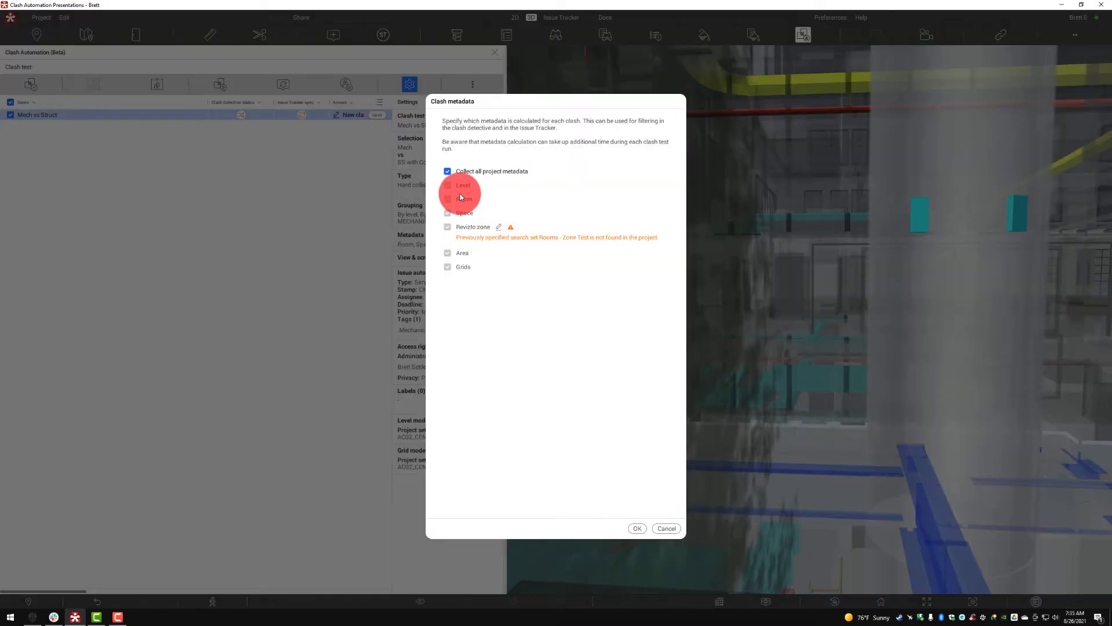
{"action": "left_click", "coordinate": [499, 227]}
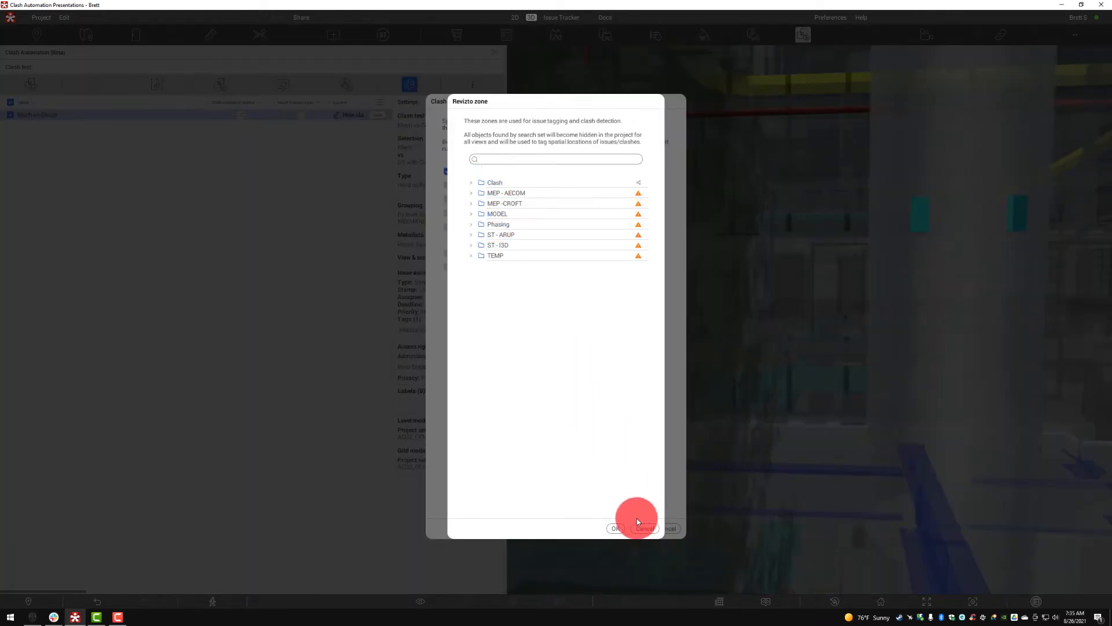
{"action": "left_click", "coordinate": [619, 526]}
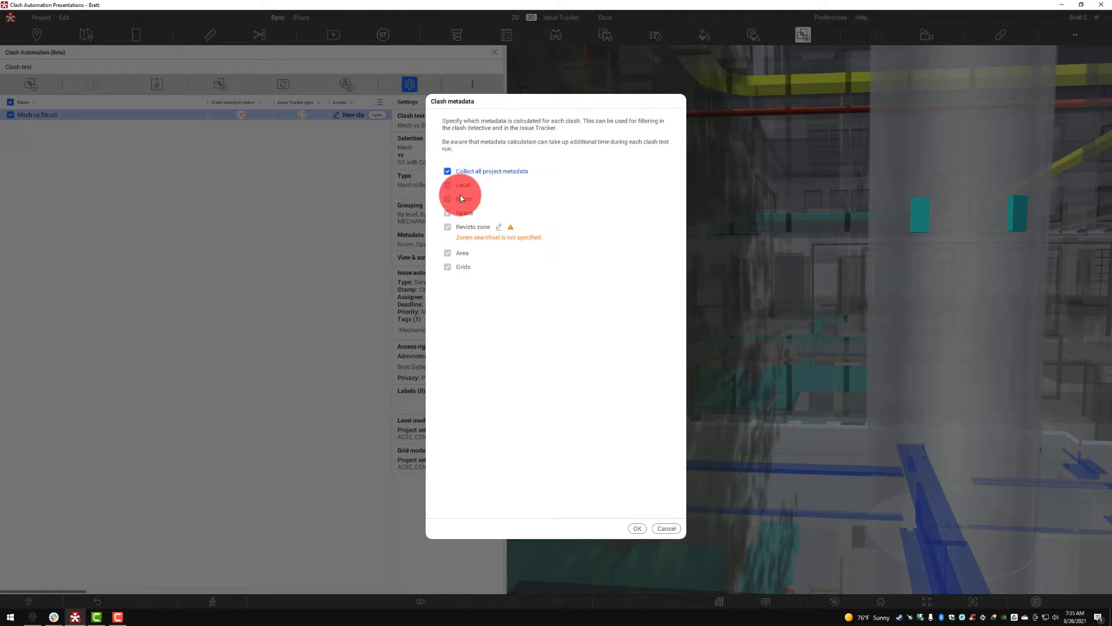
{"action": "left_click", "coordinate": [447, 171]}
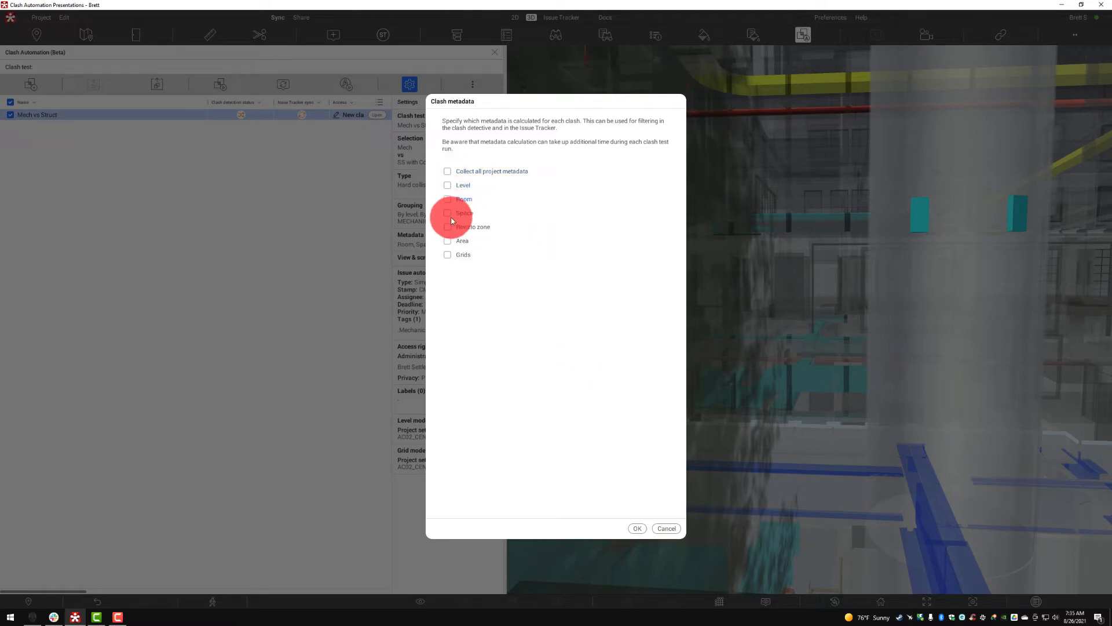
{"action": "left_click", "coordinate": [448, 186]}
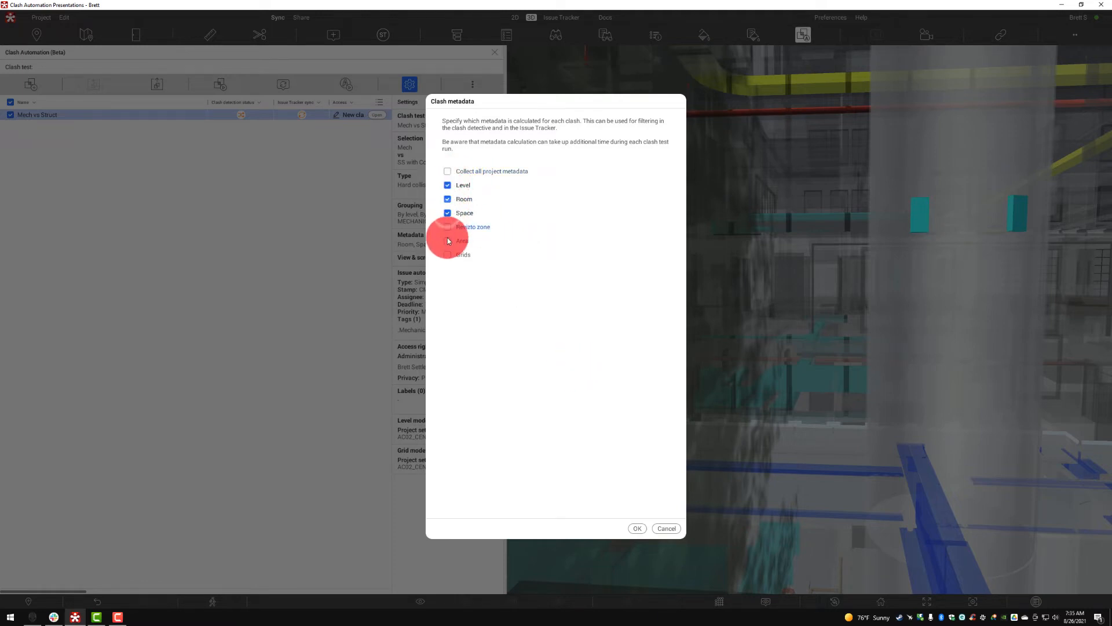
{"action": "left_click", "coordinate": [448, 255]}
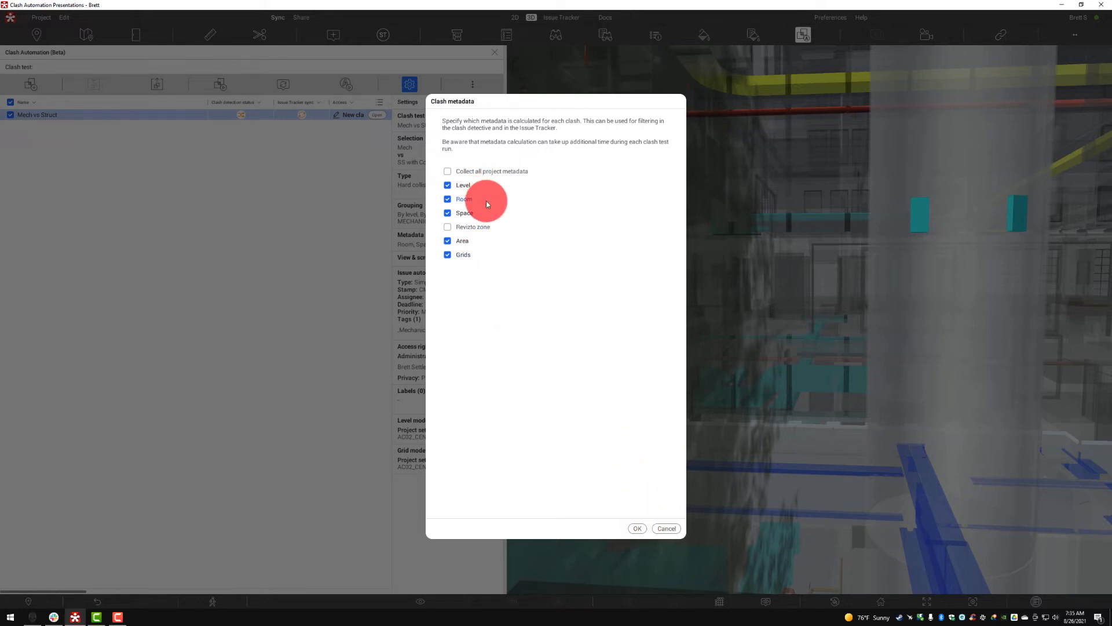
{"action": "left_click", "coordinate": [637, 528]}
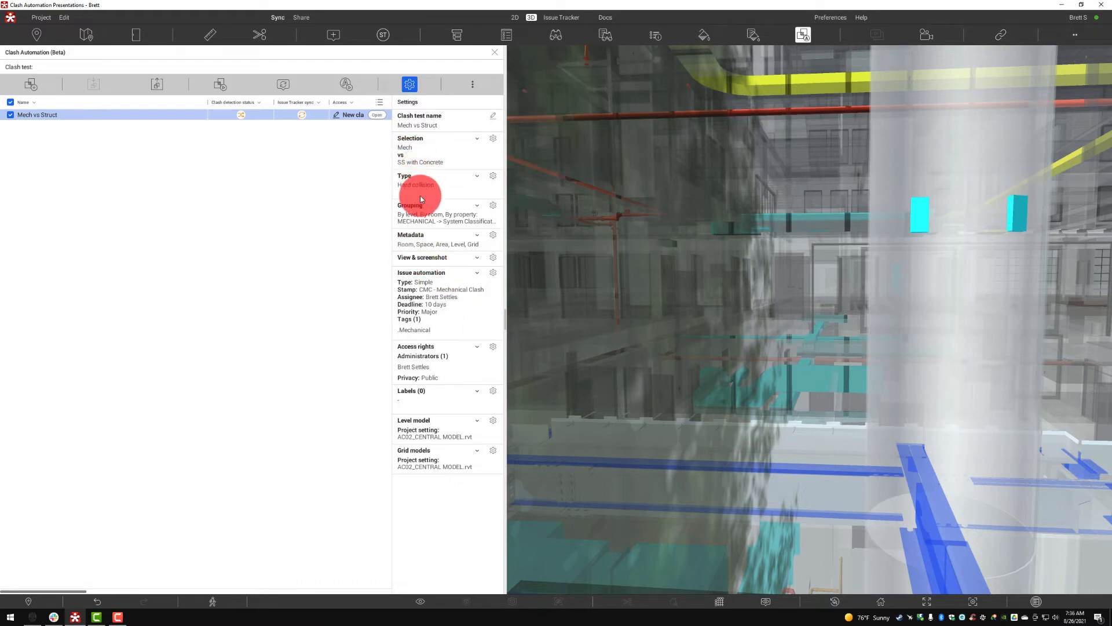
Step: Lower the default zoom factor to about 30% of its range and set a 30 ft box with height defined by neighboring levels
{"action": "left_click", "coordinate": [493, 257]}
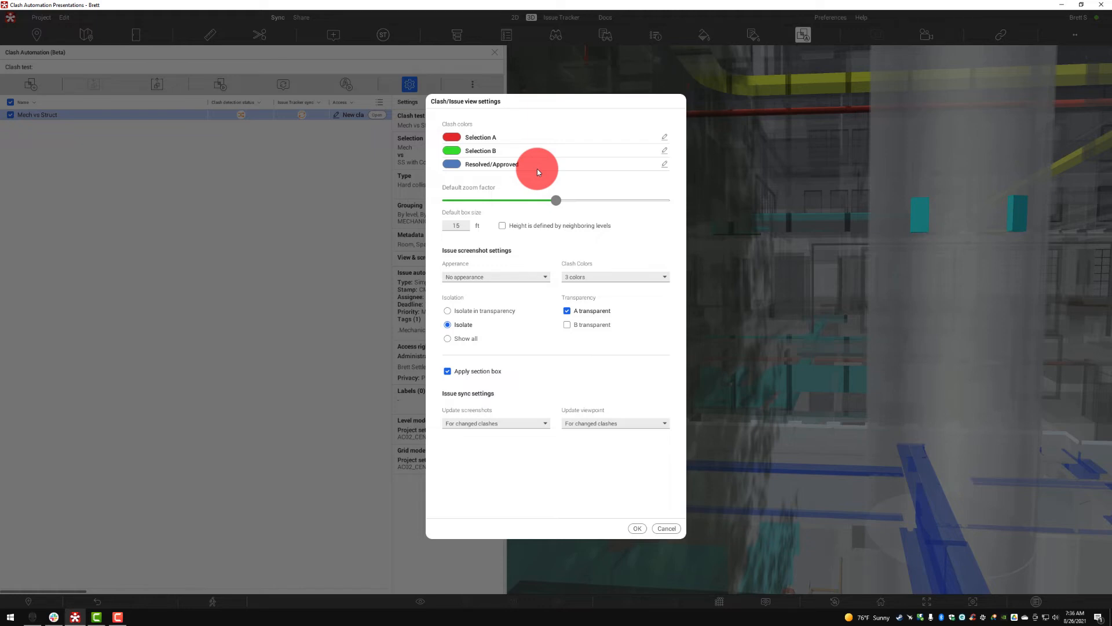
{"action": "left_click_drag", "start_coordinate": [555, 200], "coordinate": [654, 206]}
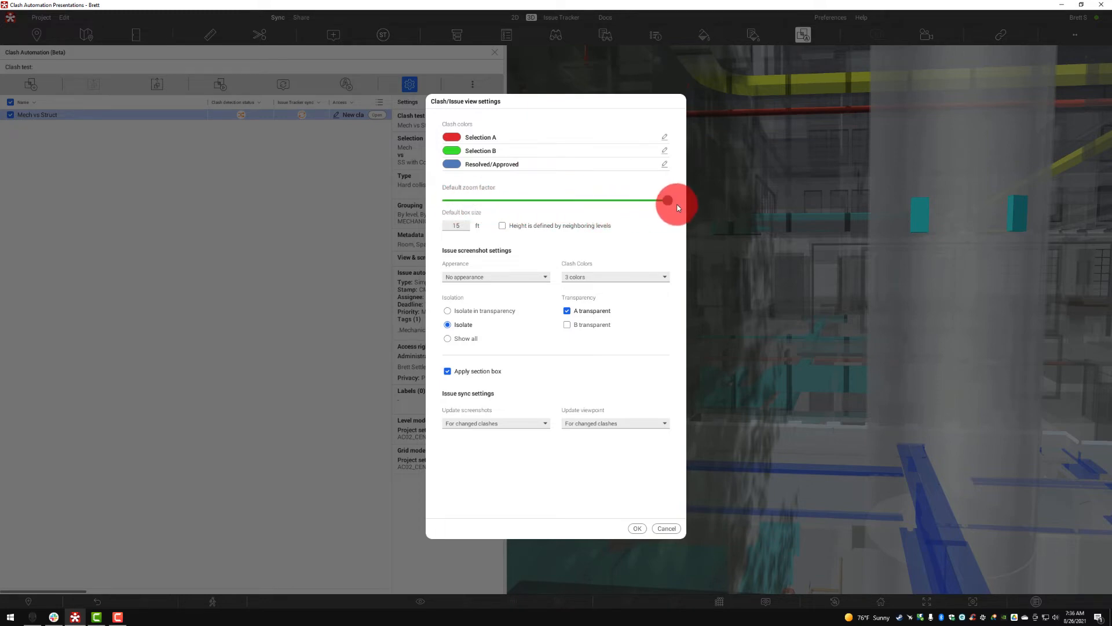
{"action": "left_click_drag", "start_coordinate": [679, 204], "coordinate": [510, 200]}
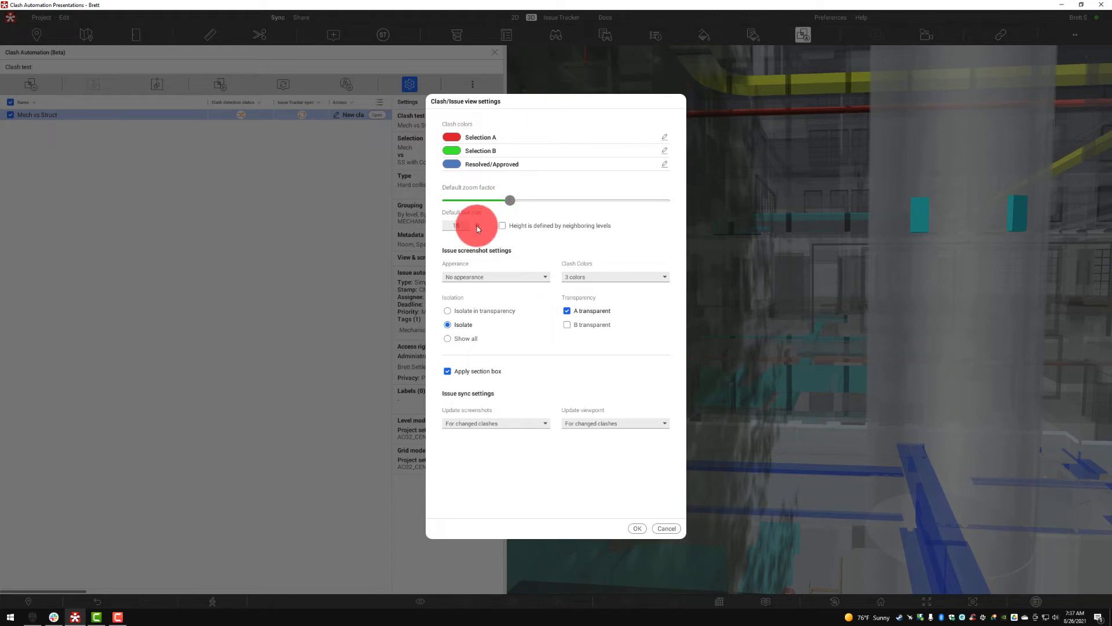
{"action": "left_click", "coordinate": [503, 225]}
{"action": "double_click", "coordinate": [464, 228]}
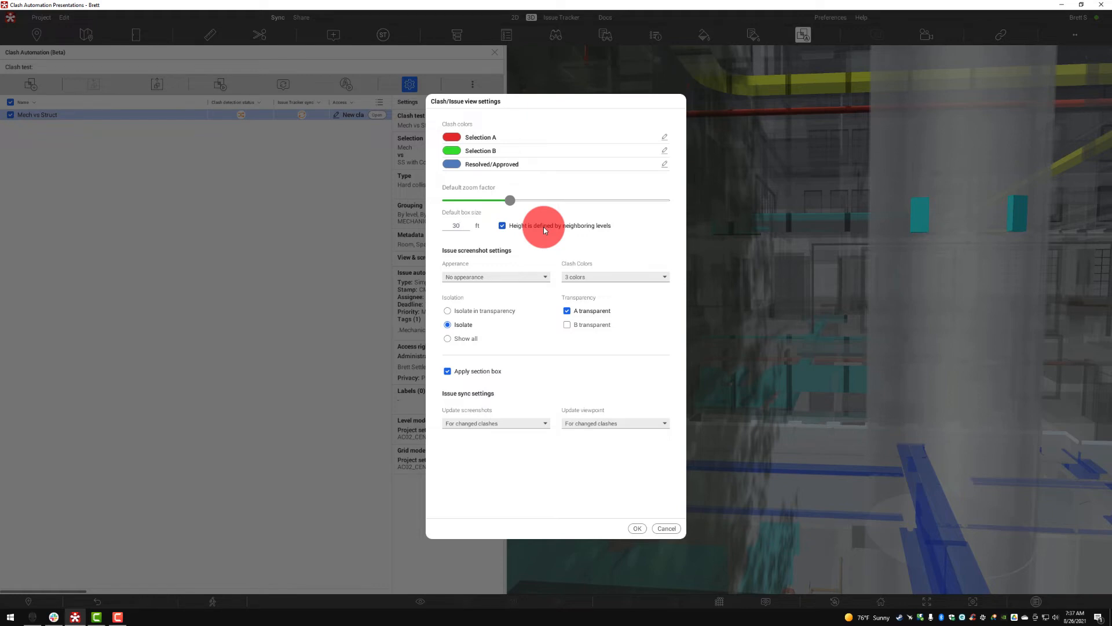
Step: Try the White and MODEL CONSTRUCTION appearances for the issue screenshots
{"action": "left_click", "coordinate": [510, 272]}
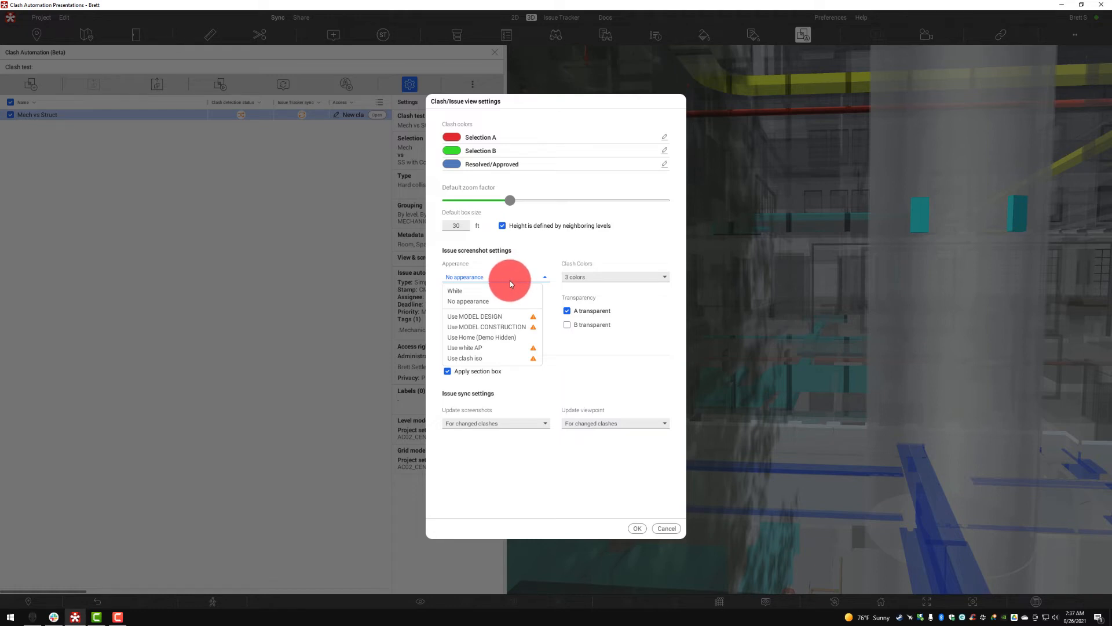
{"action": "left_click", "coordinate": [490, 291]}
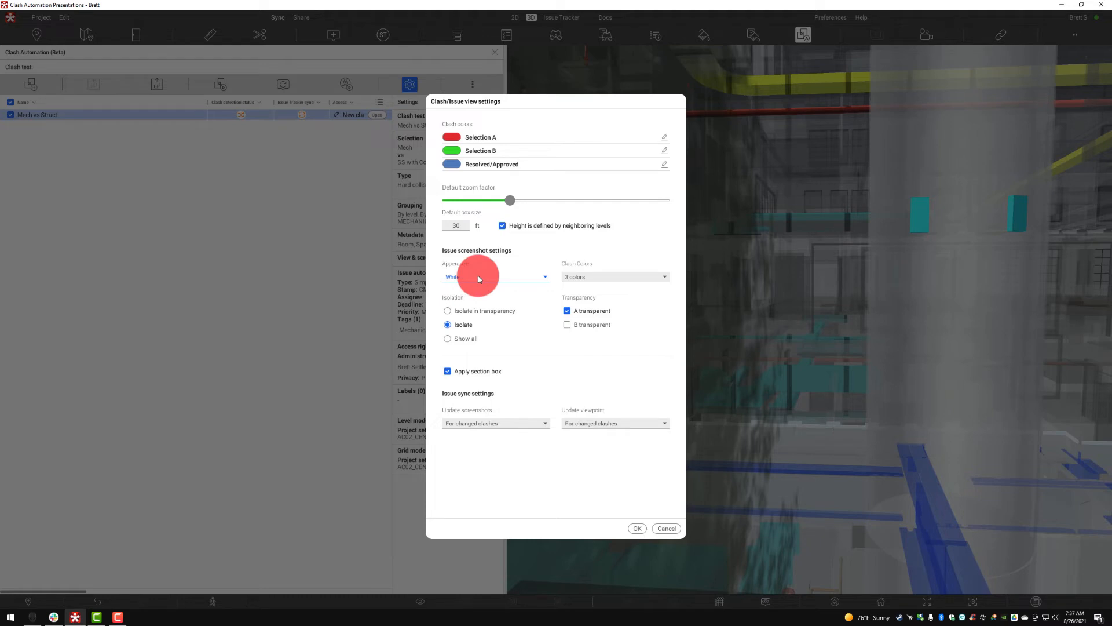
{"action": "left_click", "coordinate": [479, 278]}
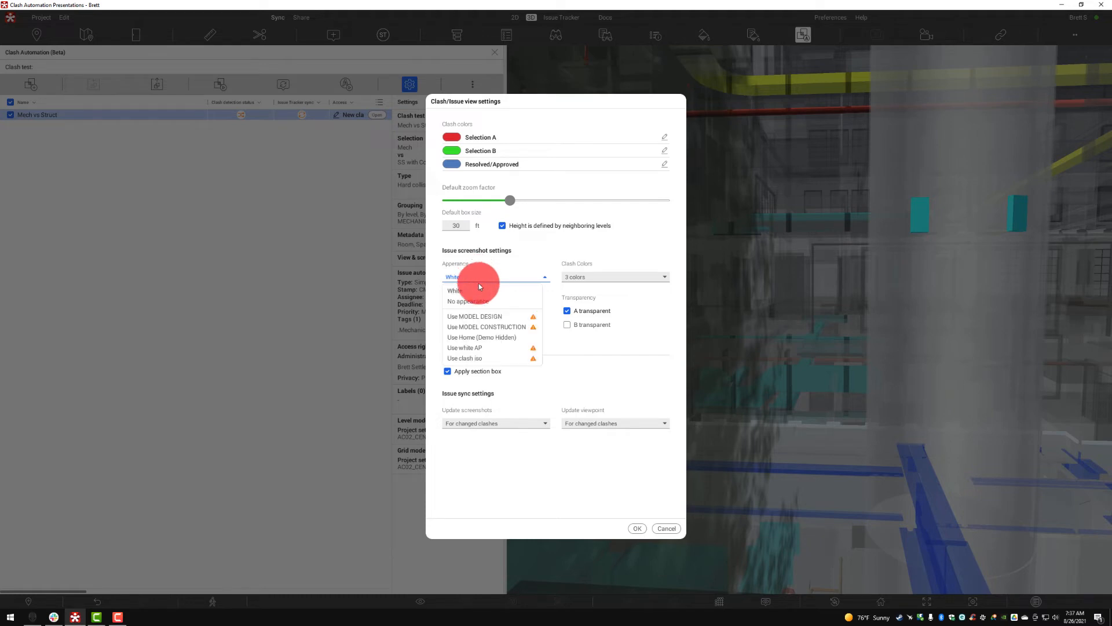
{"action": "left_click", "coordinate": [479, 327]}
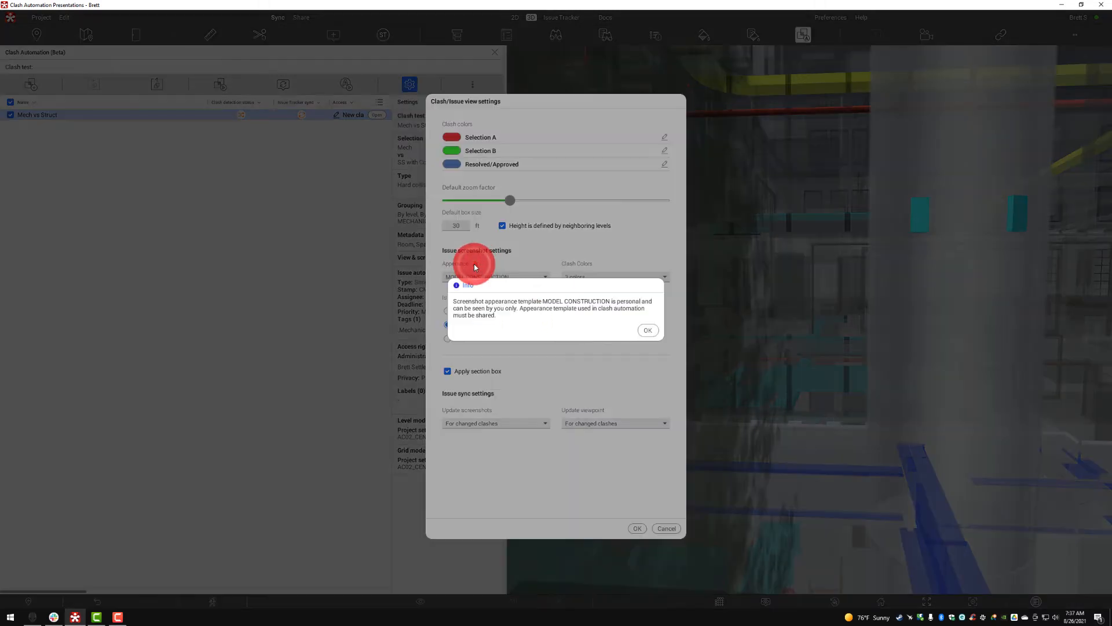
{"action": "left_click", "coordinate": [647, 331]}
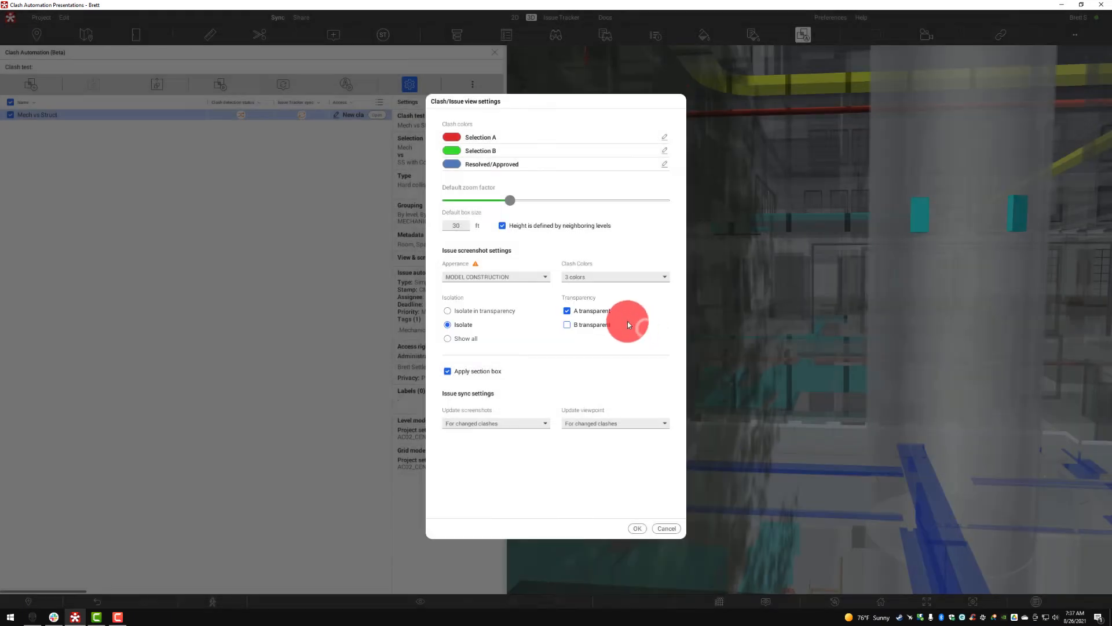
Step: Set the issue screenshots to White appearance and Isolate in transparency, with both A and B transparent
{"action": "left_click", "coordinate": [537, 276]}
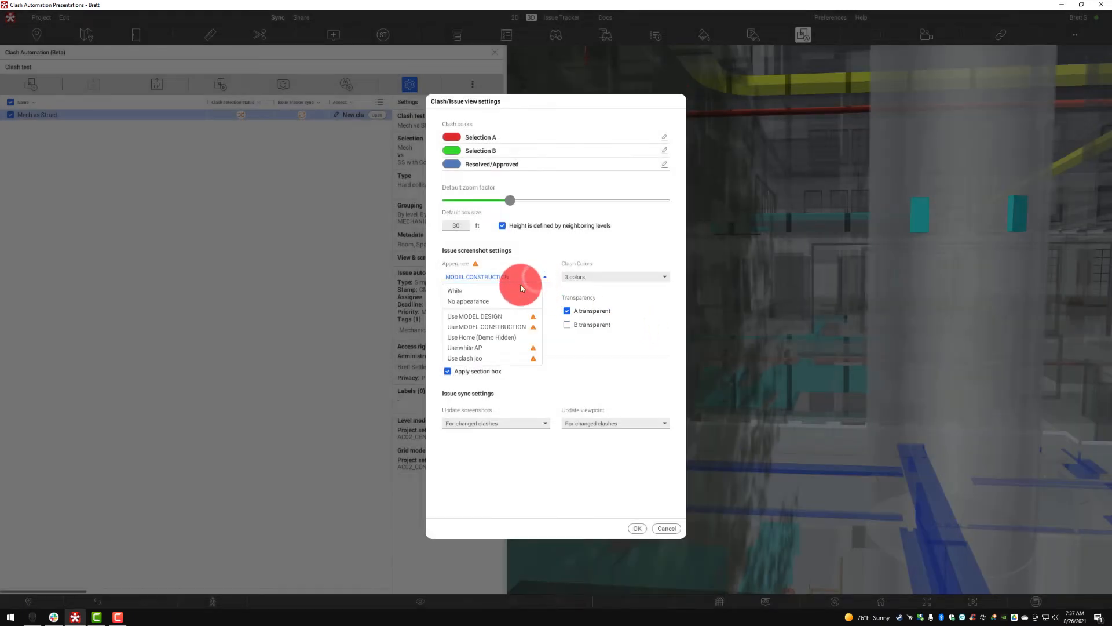
{"action": "left_click", "coordinate": [491, 291]}
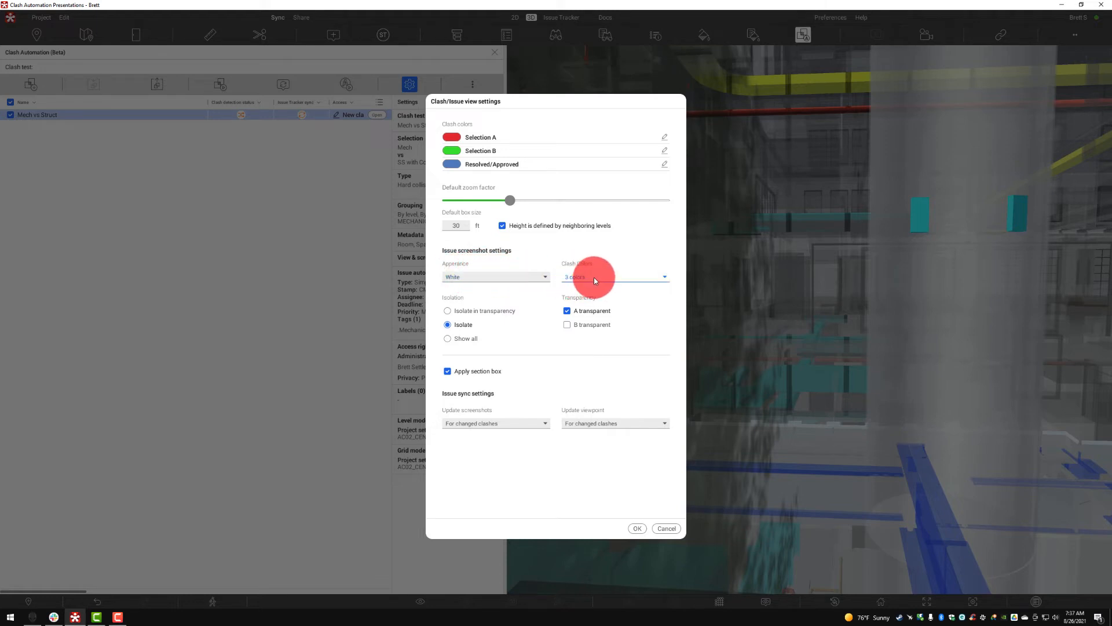
{"action": "left_click", "coordinate": [567, 312]}
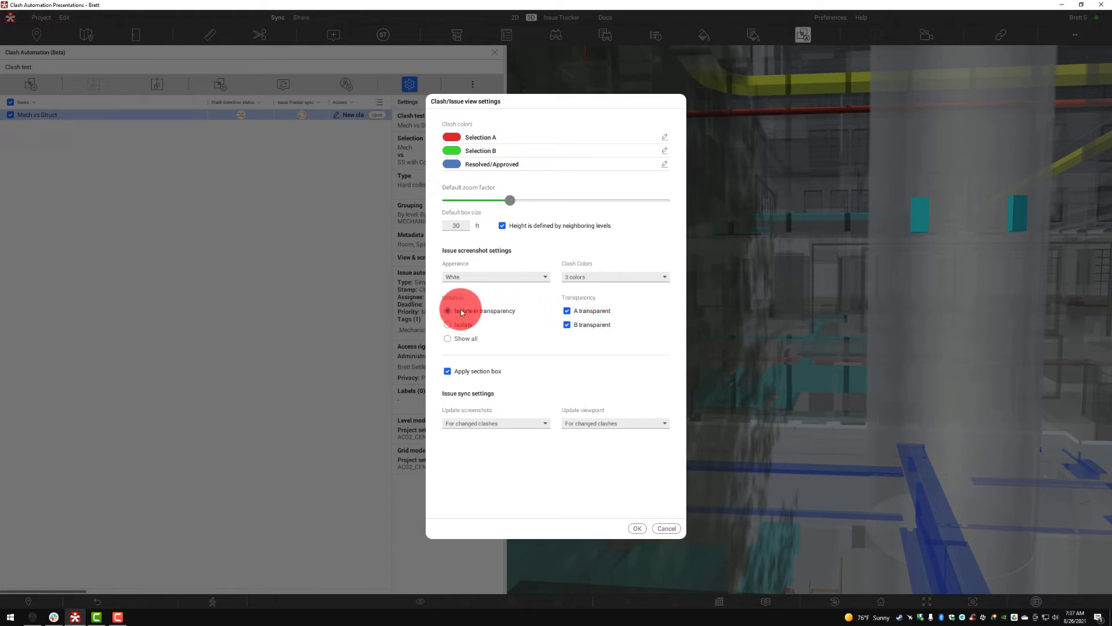
{"action": "left_click", "coordinate": [467, 338]}
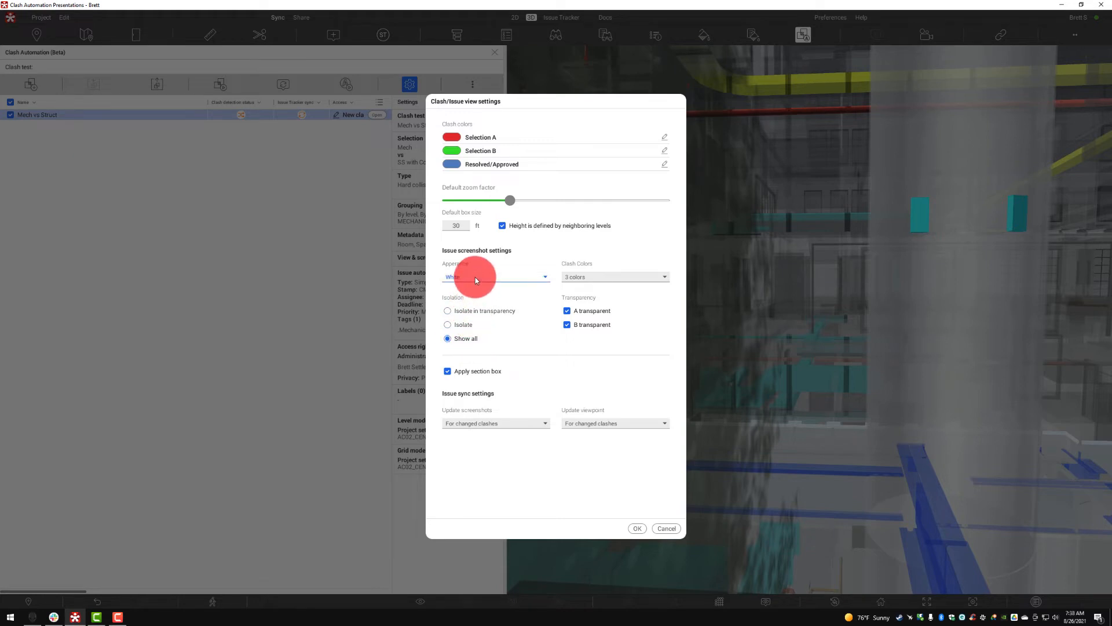
{"action": "left_click", "coordinate": [465, 312]}
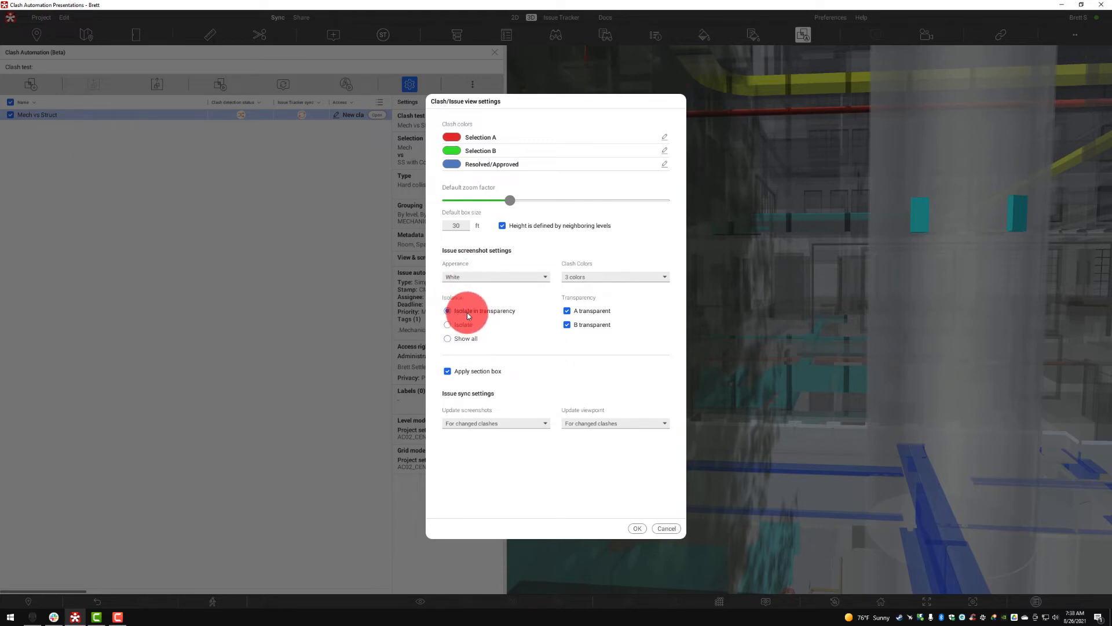
Step: Set issue sync to update screenshots and viewpoints for All, and save the clash view settings
{"action": "left_click", "coordinate": [495, 424]}
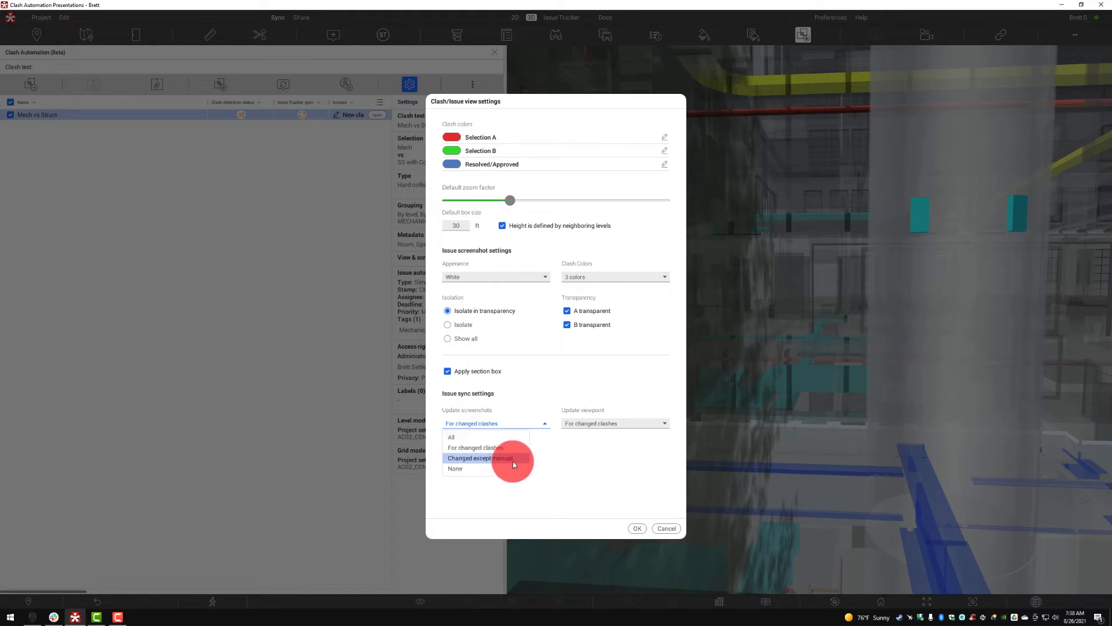
{"action": "left_click", "coordinate": [472, 438]}
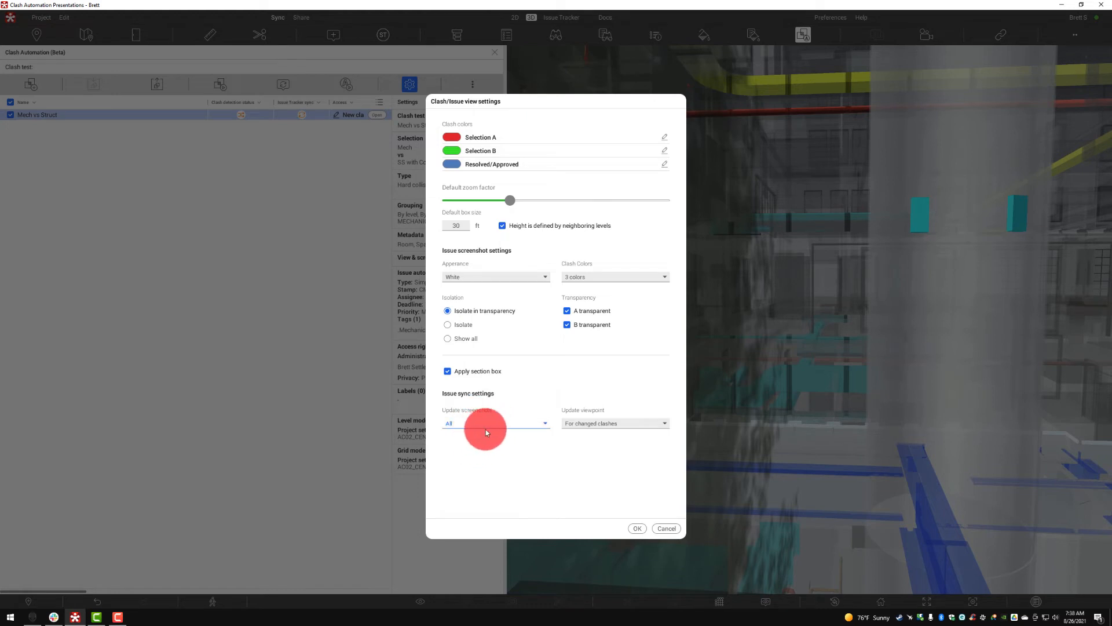
{"action": "left_click", "coordinate": [598, 426]}
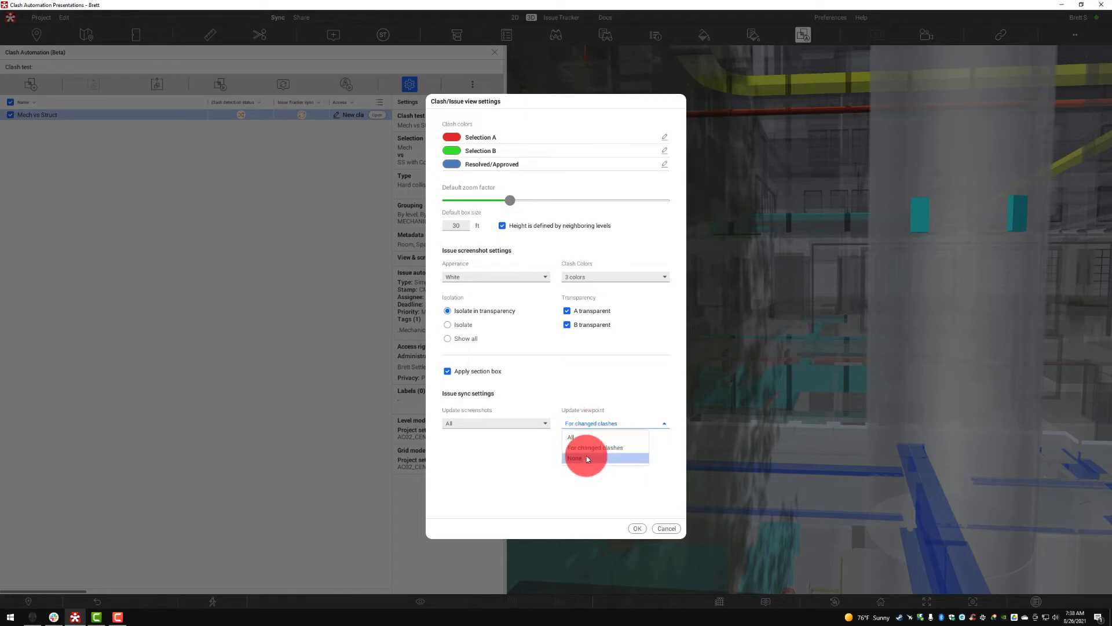
{"action": "left_click", "coordinate": [578, 438]}
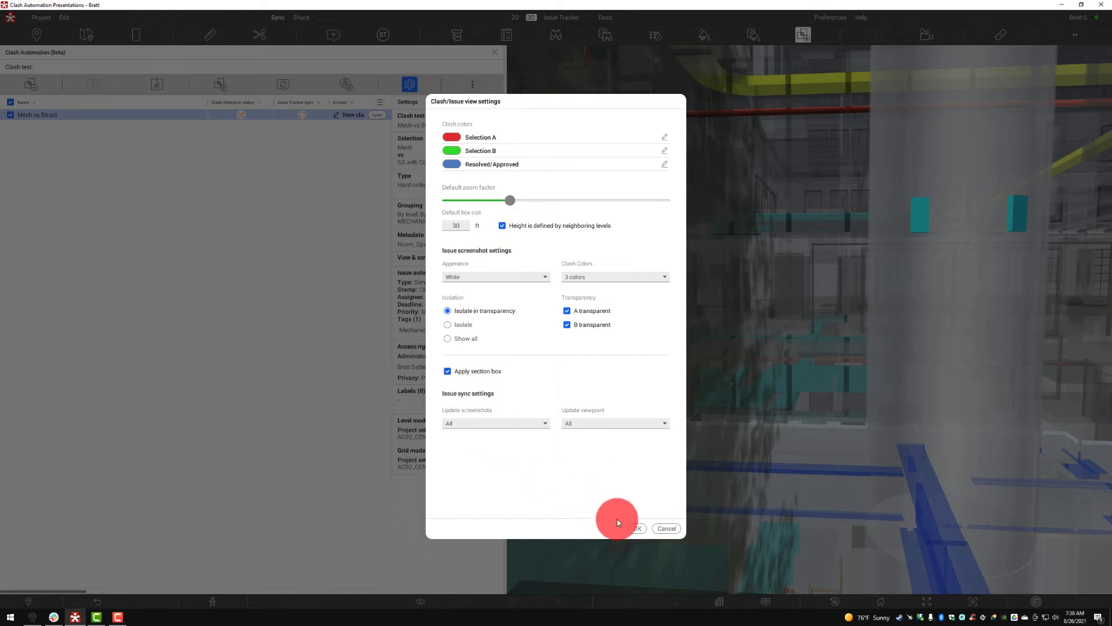
{"action": "left_click", "coordinate": [638, 527]}
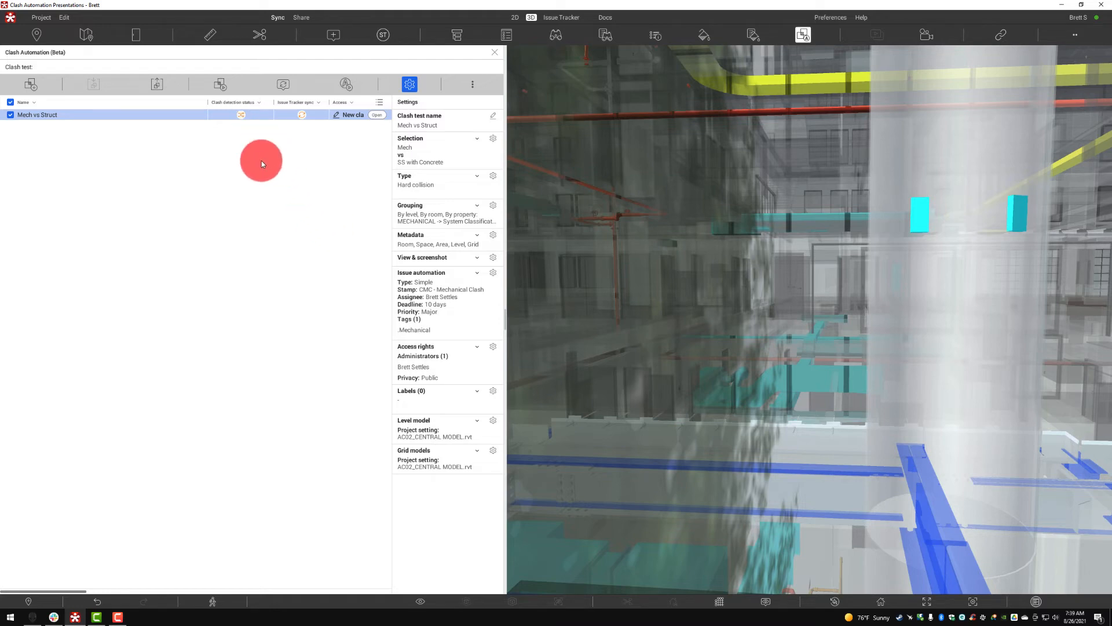
Step: Run clash detection on the Mech vs Struct test and dismiss the completion notice
{"action": "left_click", "coordinate": [219, 84]}
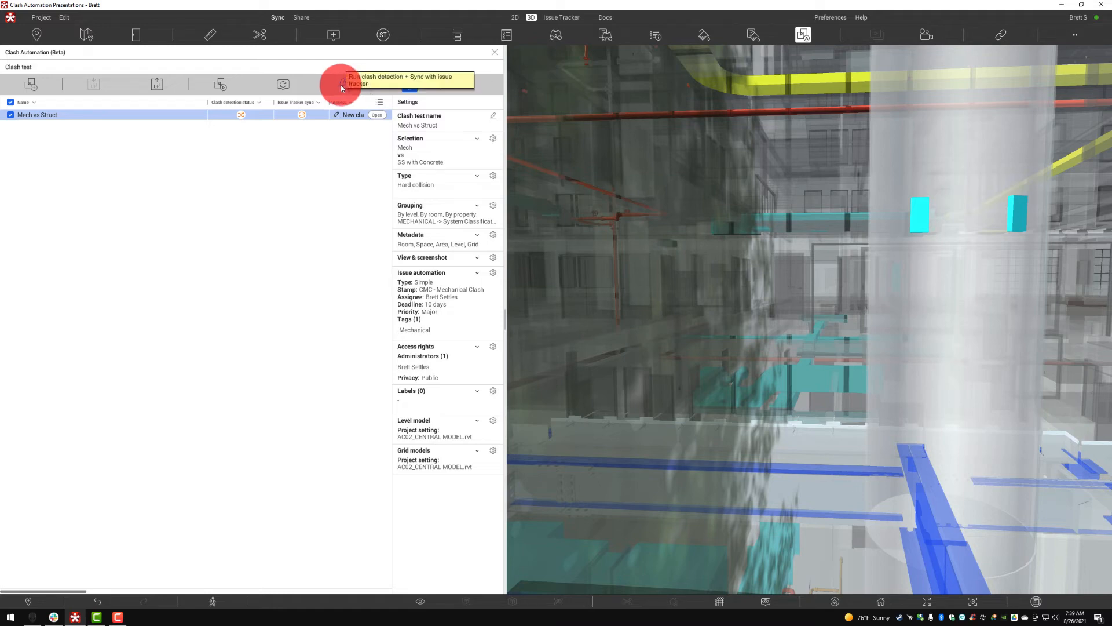
{"action": "left_click", "coordinate": [218, 86]}
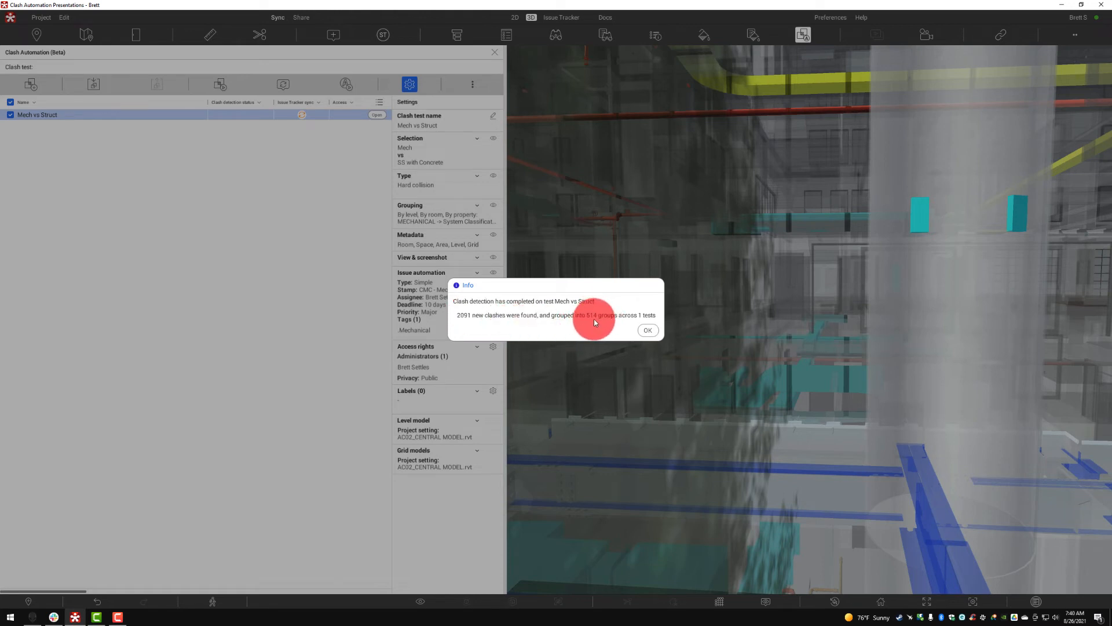
{"action": "left_click", "coordinate": [647, 330]}
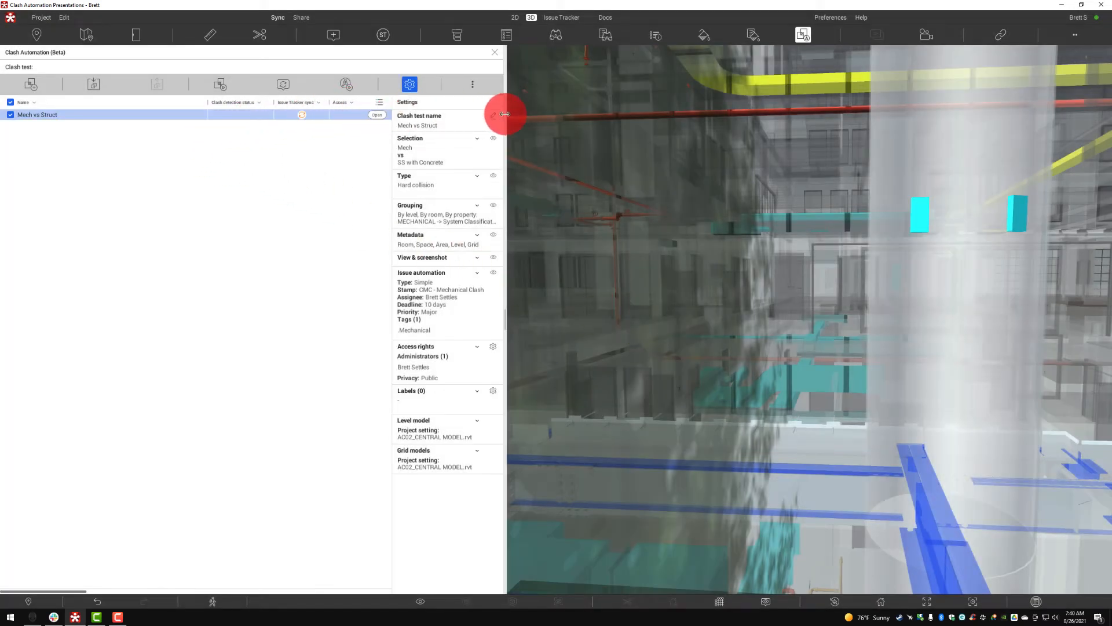
Step: Widen the Clash Automation panel and show every test list column, including Detected by and Synced with issue tracker
{"action": "left_click_drag", "start_coordinate": [508, 112], "coordinate": [642, 124]}
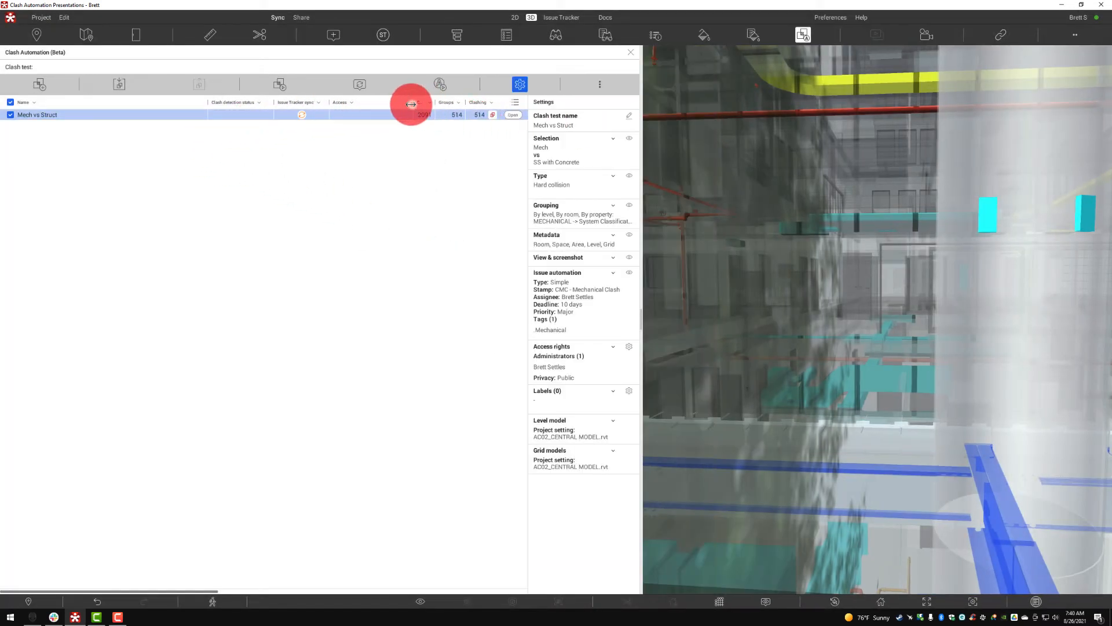
{"action": "left_click_drag", "start_coordinate": [409, 104], "coordinate": [231, 103]}
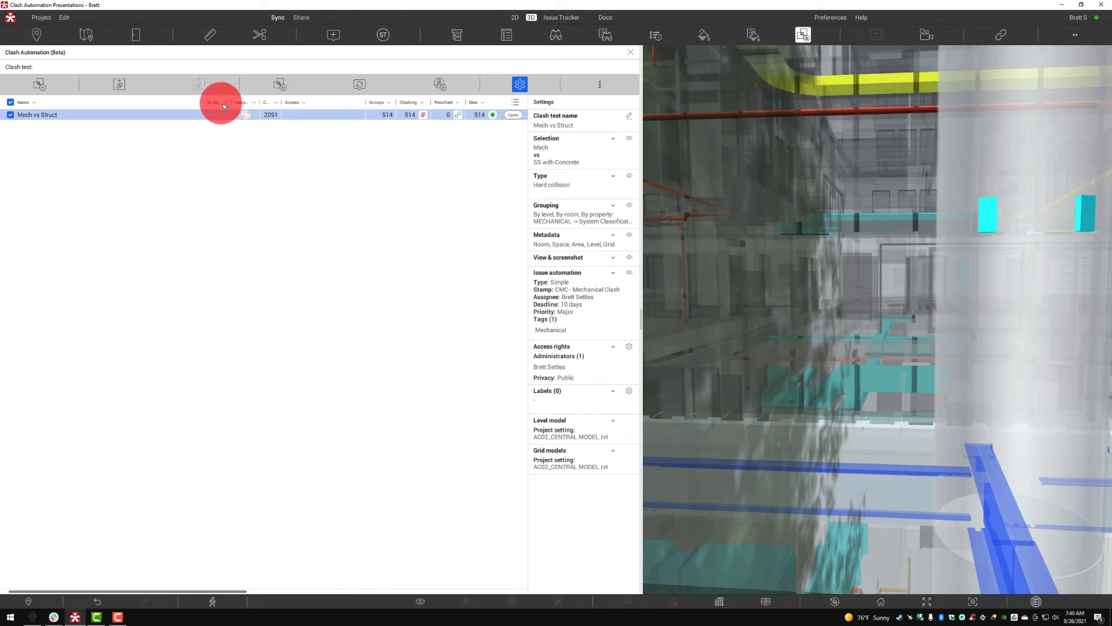
{"action": "left_click", "coordinate": [515, 102]}
{"action": "left_click", "coordinate": [447, 119]}
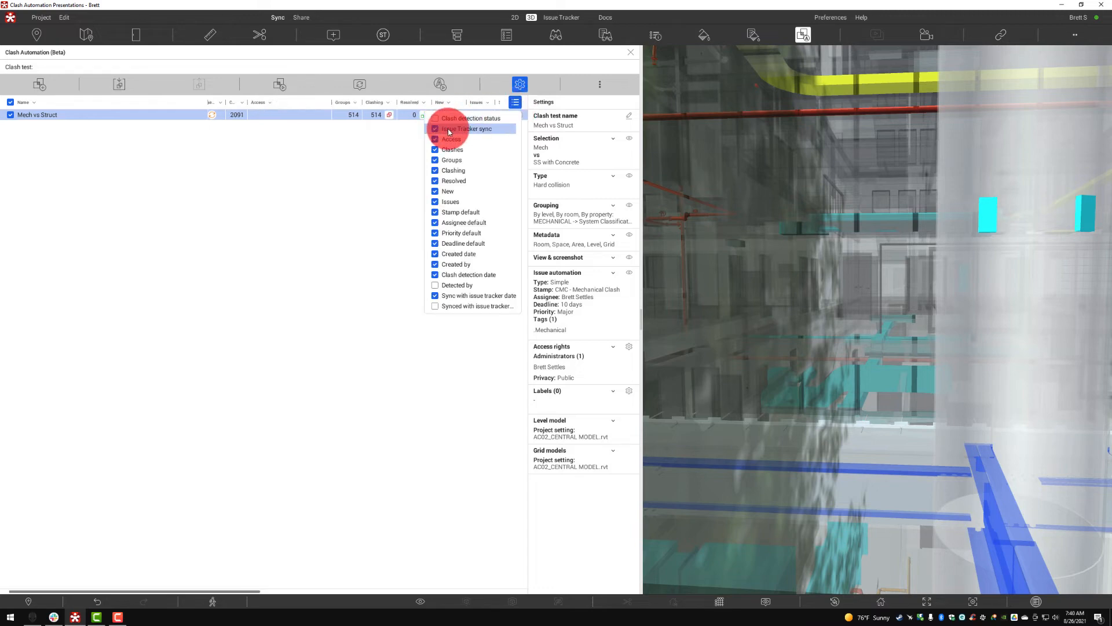
{"action": "left_click", "coordinate": [451, 294]}
{"action": "left_click", "coordinate": [447, 285]}
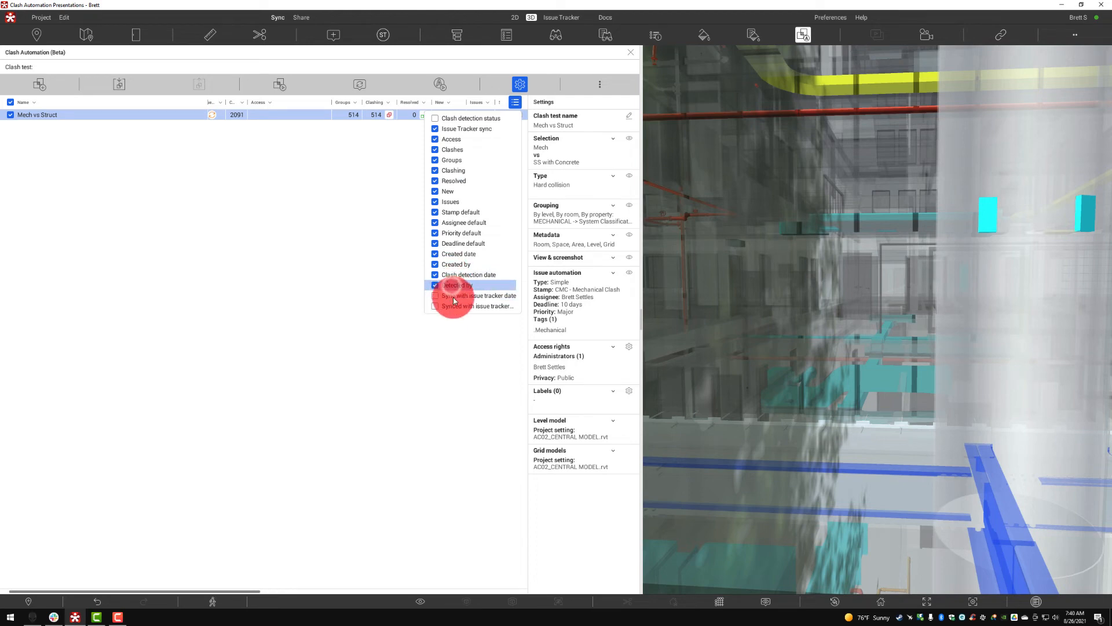
{"action": "left_click", "coordinate": [451, 295]}
{"action": "left_click", "coordinate": [453, 306]}
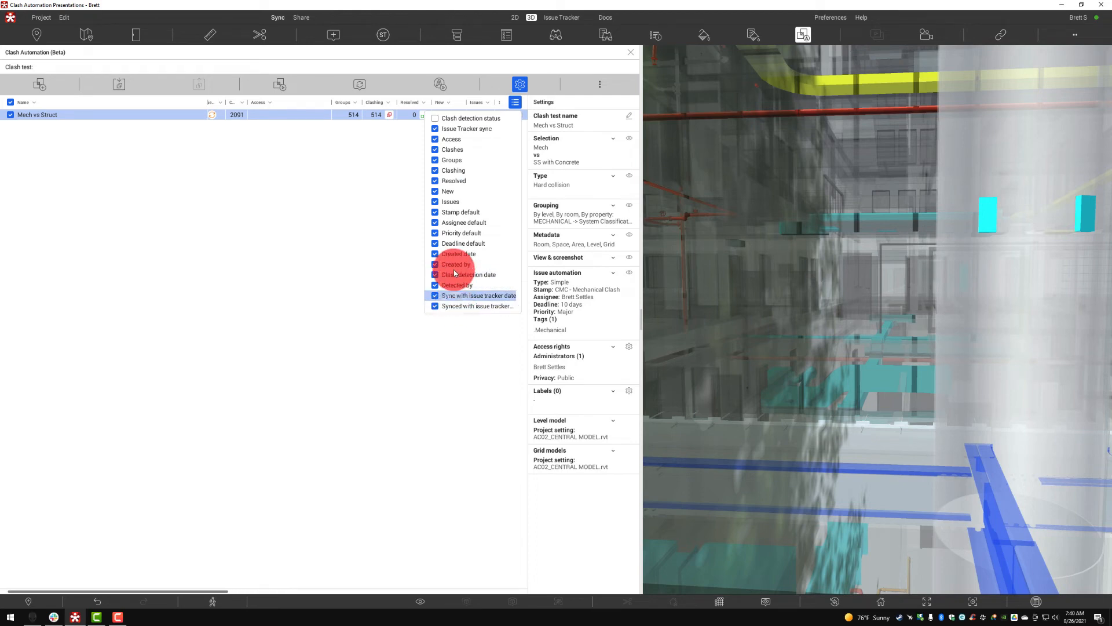
{"action": "left_click", "coordinate": [452, 120]}
{"action": "left_click", "coordinate": [363, 178]}
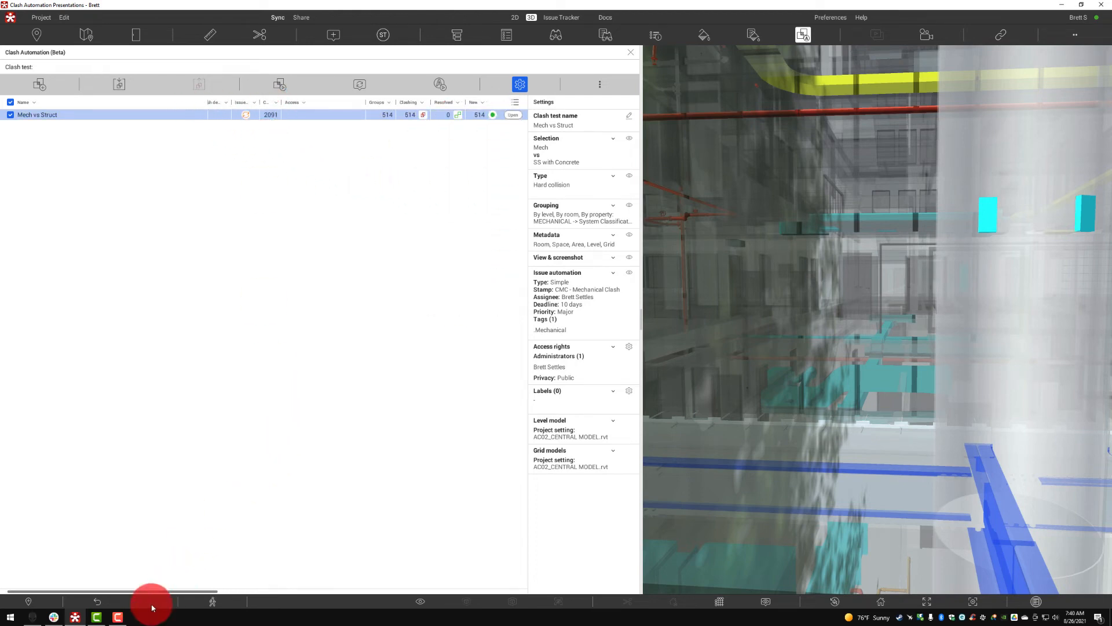
{"action": "left_click_drag", "start_coordinate": [161, 593], "coordinate": [94, 531]}
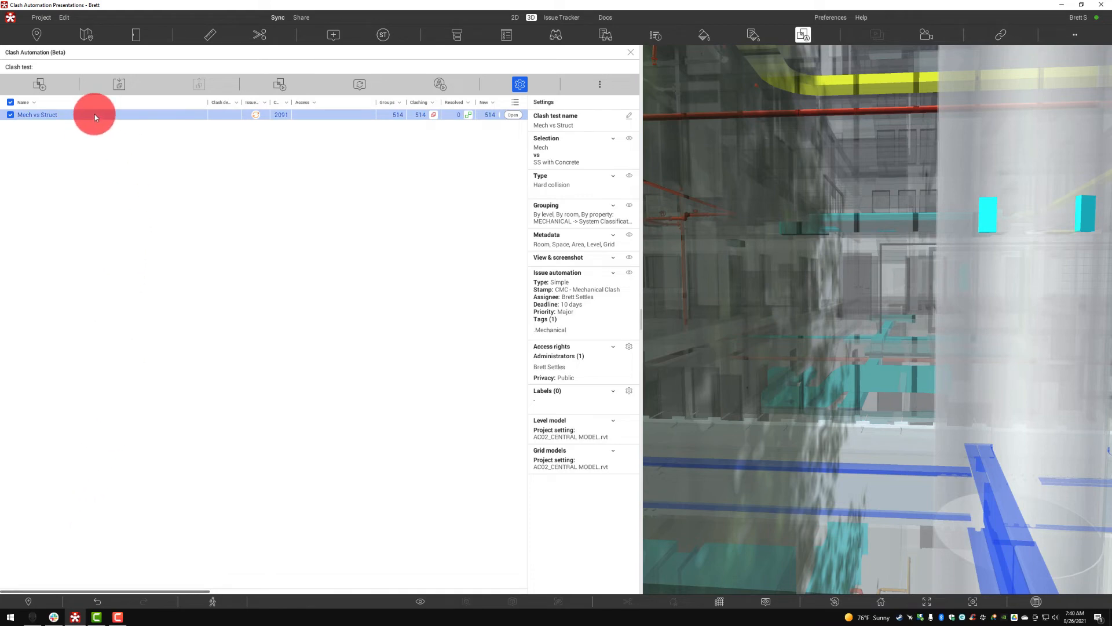
Step: Open the Mech vs Struct results and inspect the CORRIDOR 420.CR5 Undefined group in the model with the section box turned off
{"action": "left_click", "coordinate": [513, 114]}
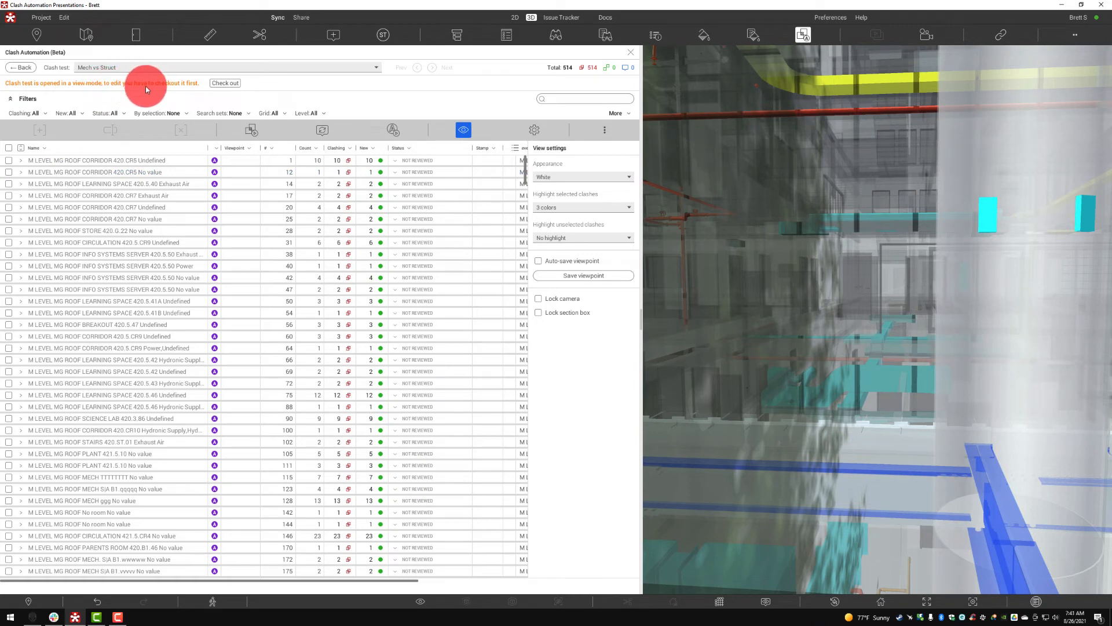
{"action": "left_click", "coordinate": [103, 165]}
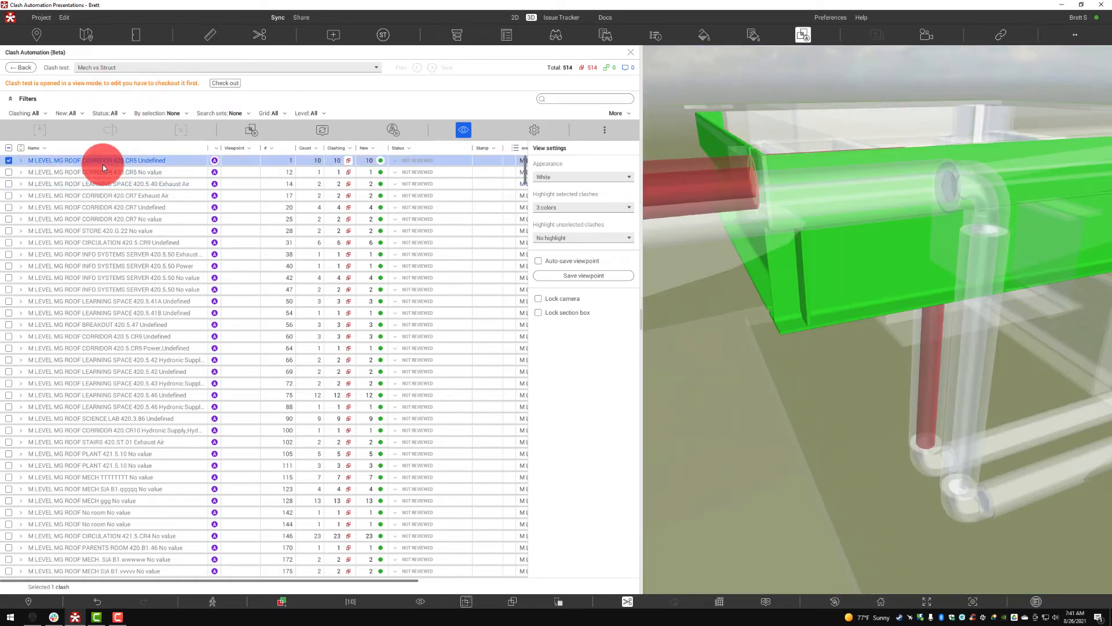
{"action": "mouse_move", "coordinate": [813, 265]}
{"action": "left_mouse_down"}
{"action": "mouse_move", "coordinate": [776, 253]}
{"action": "mouse_move", "coordinate": [814, 265]}
{"action": "mouse_move", "coordinate": [802, 266]}
{"action": "left_mouse_up"}
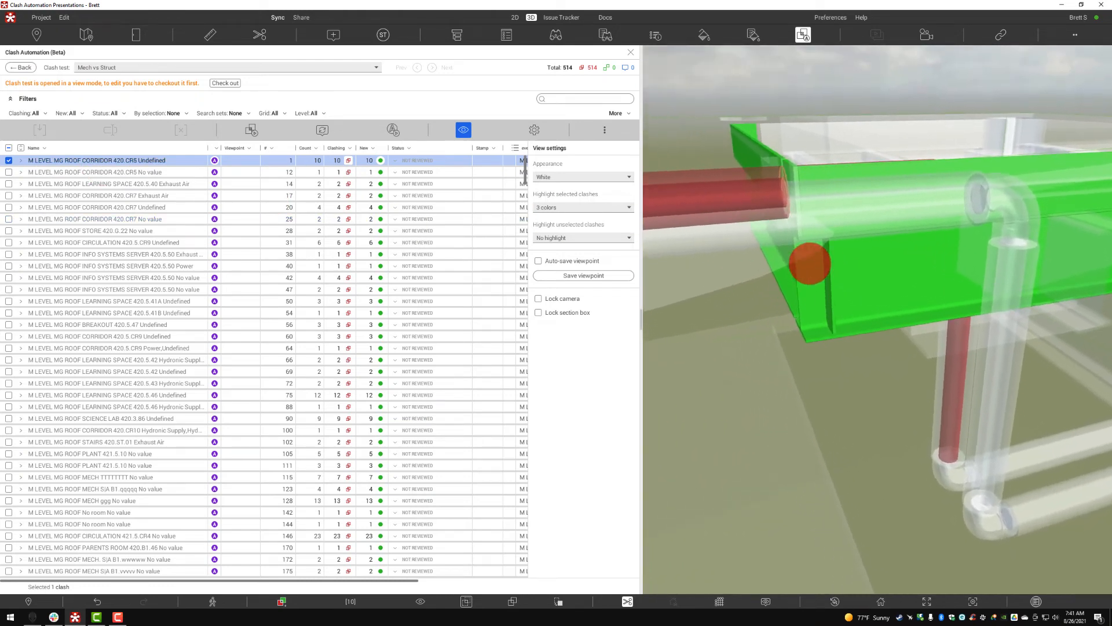
{"action": "left_click", "coordinate": [626, 603]}
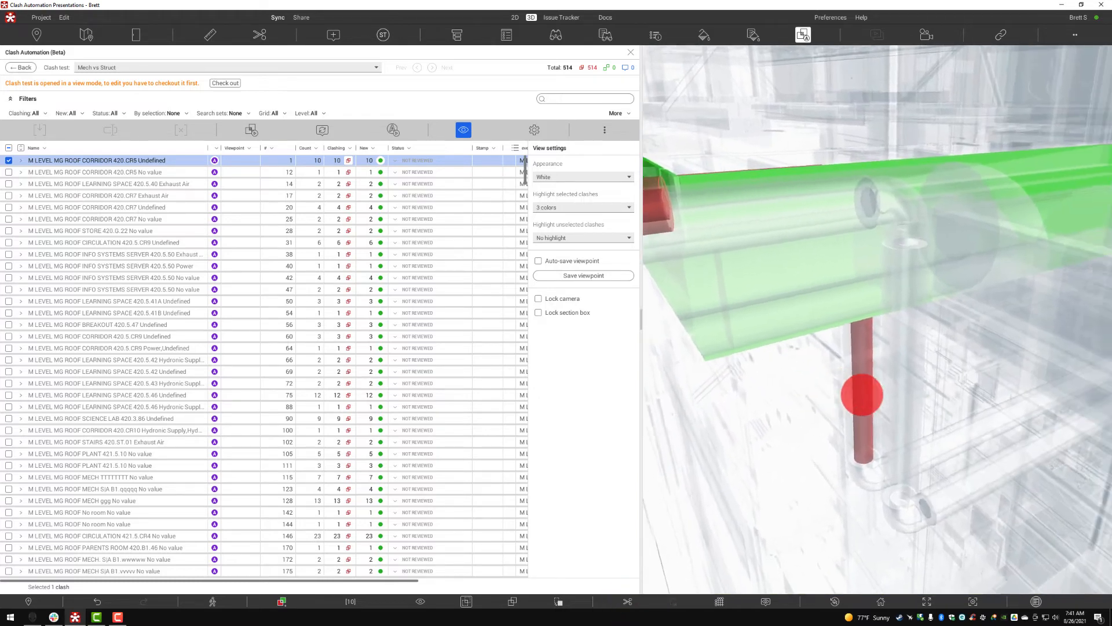
{"action": "scroll", "coordinate": [841, 305], "scroll_direction": "down", "scroll_amount": 4}
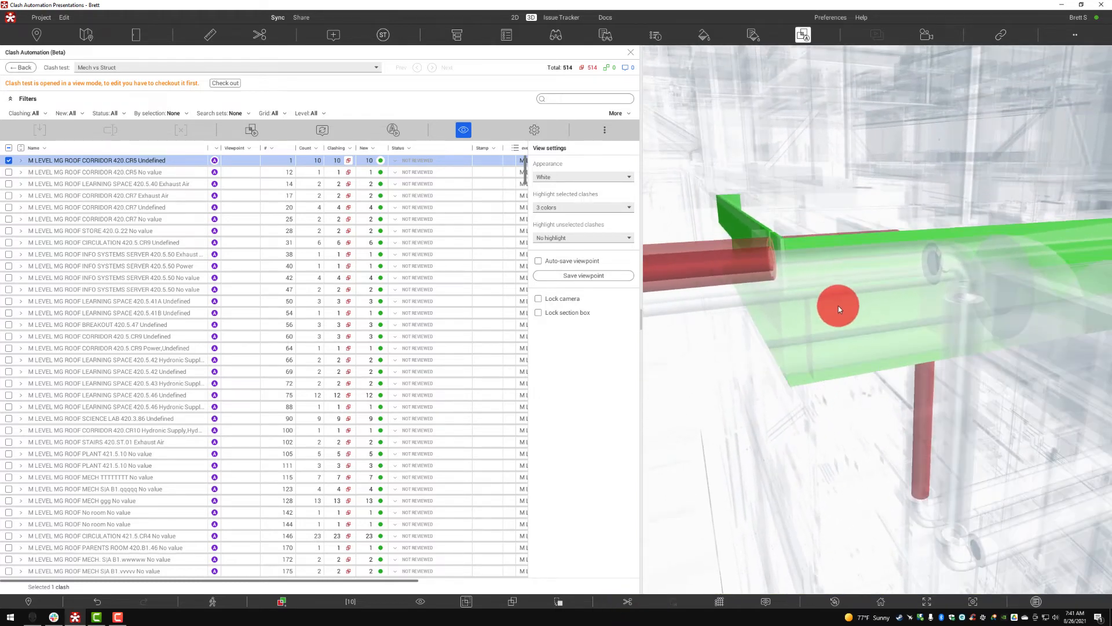
{"action": "middle_click_drag", "start_coordinate": [830, 325], "coordinate": [834, 323]}
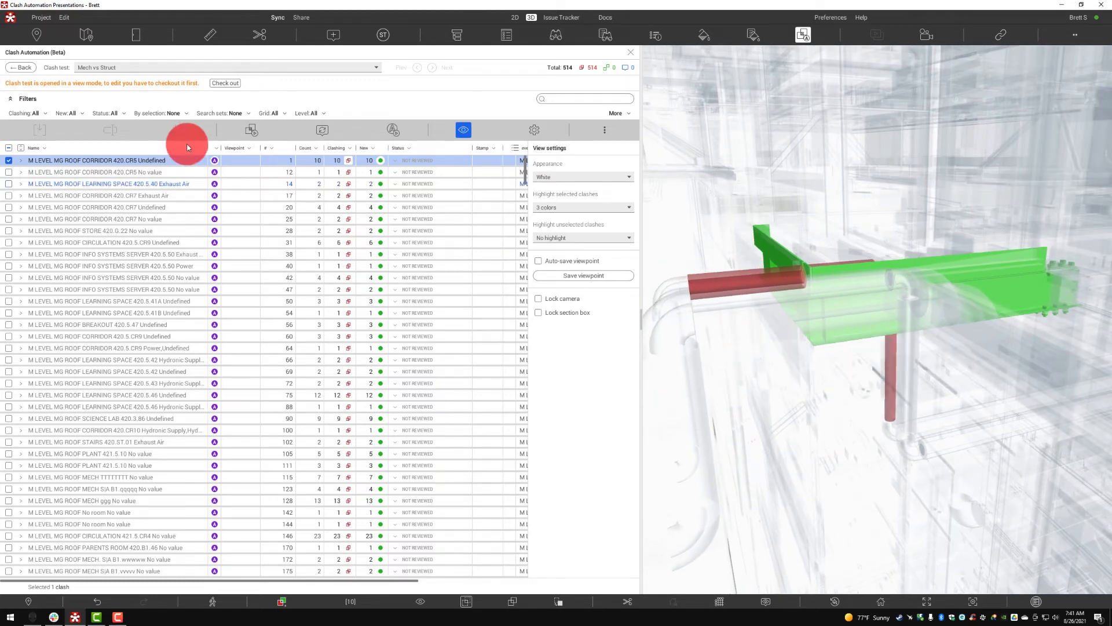
{"action": "left_click", "coordinate": [423, 161]}
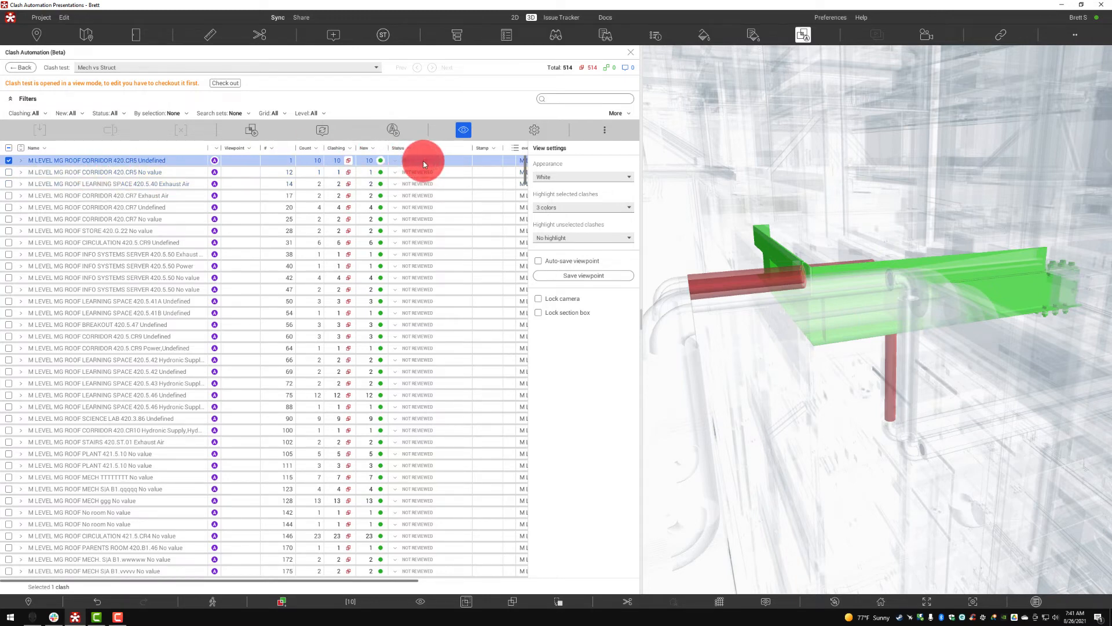
{"action": "left_click", "coordinate": [9, 162]}
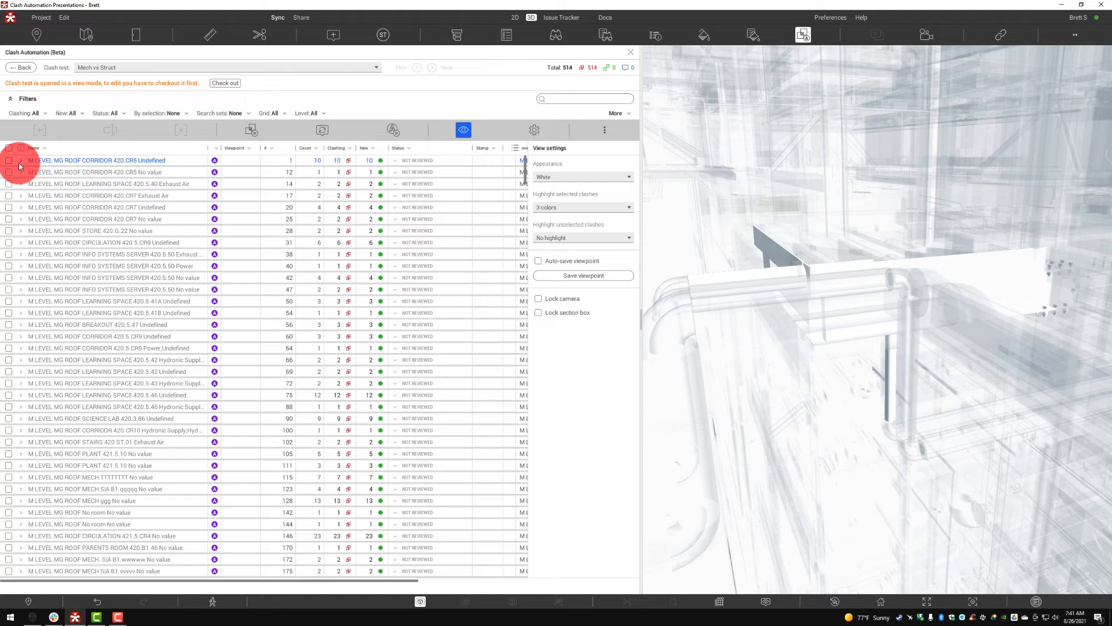
Step: Check out the Mech vs Struct test for editing and view all its clash groups together in the model
{"action": "left_click", "coordinate": [227, 84]}
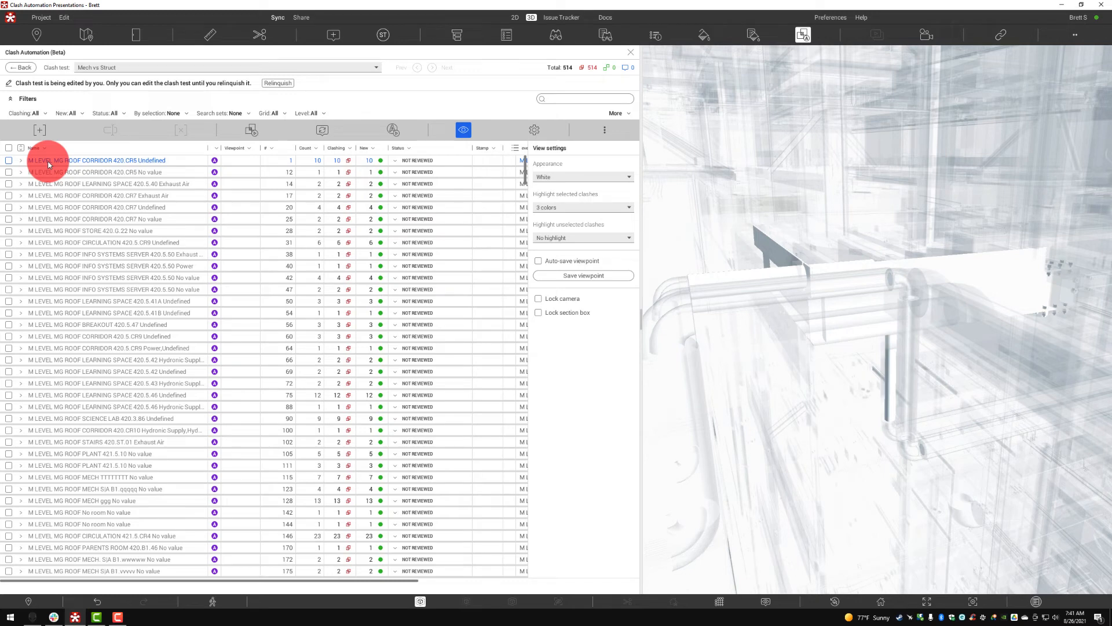
{"action": "left_click", "coordinate": [9, 149]}
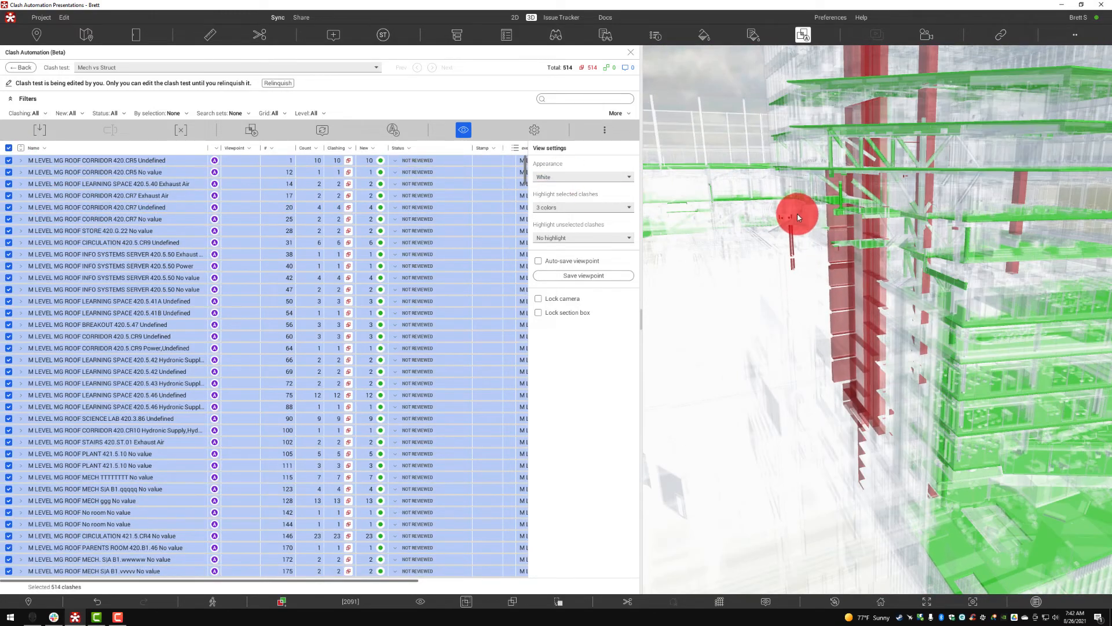
{"action": "left_click_drag", "start_coordinate": [822, 242], "coordinate": [809, 273]}
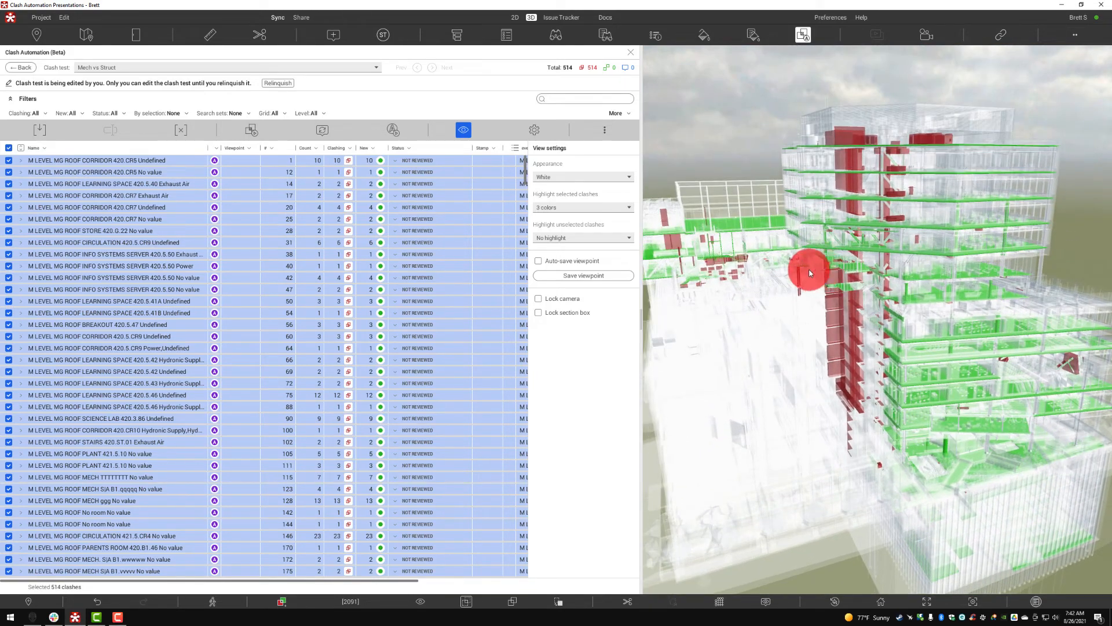
{"action": "left_click", "coordinate": [10, 148]}
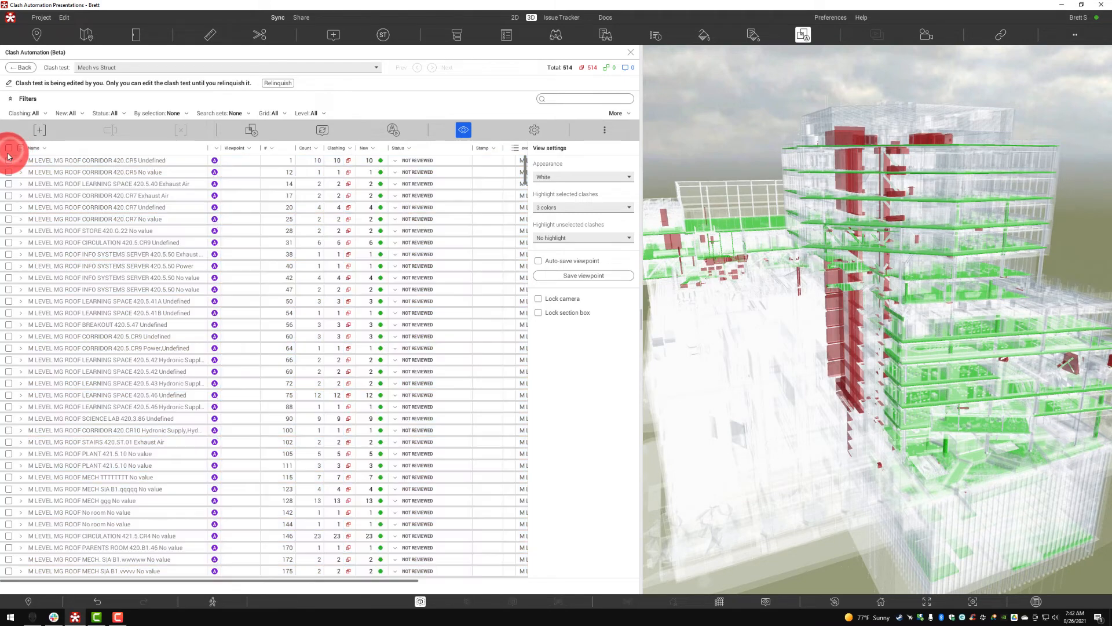
Step: Review the first four roof-level clash groups one by one, from CORRIDOR 420.CR5 Undefined to CORRIDOR 420.CR7 Exhaust Air
{"action": "left_click", "coordinate": [97, 161]}
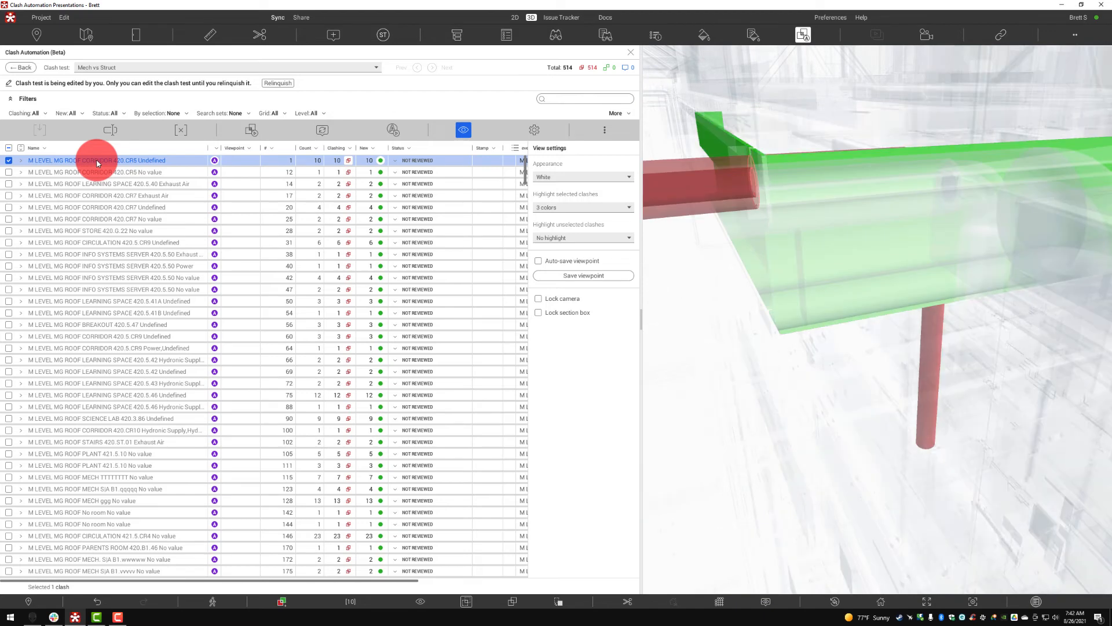
{"action": "left_click", "coordinate": [100, 173]}
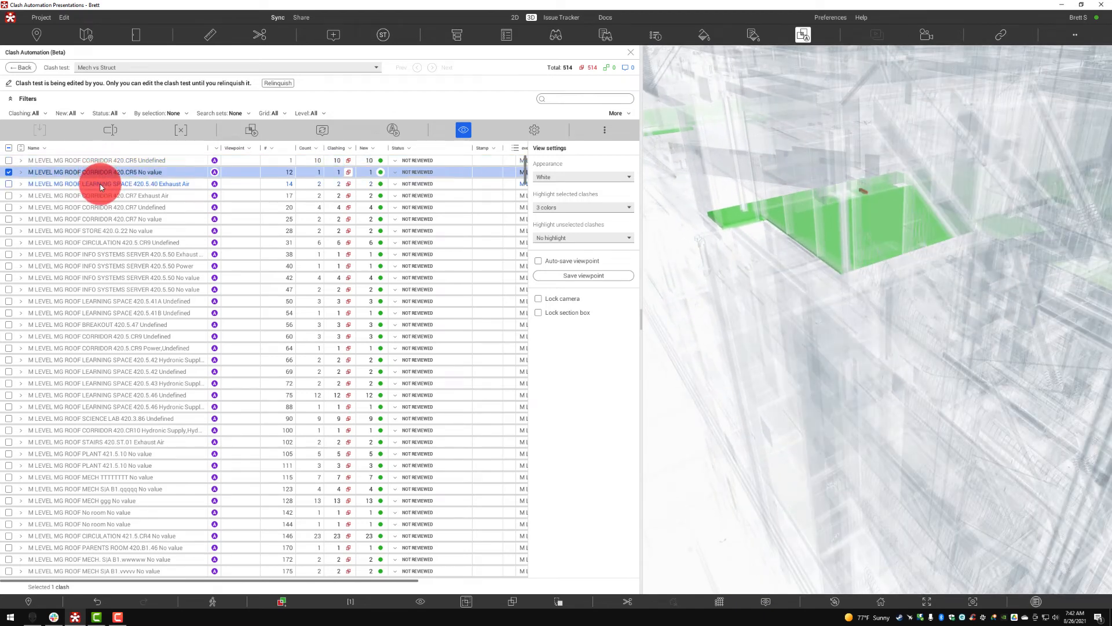
{"action": "left_click", "coordinate": [100, 184]}
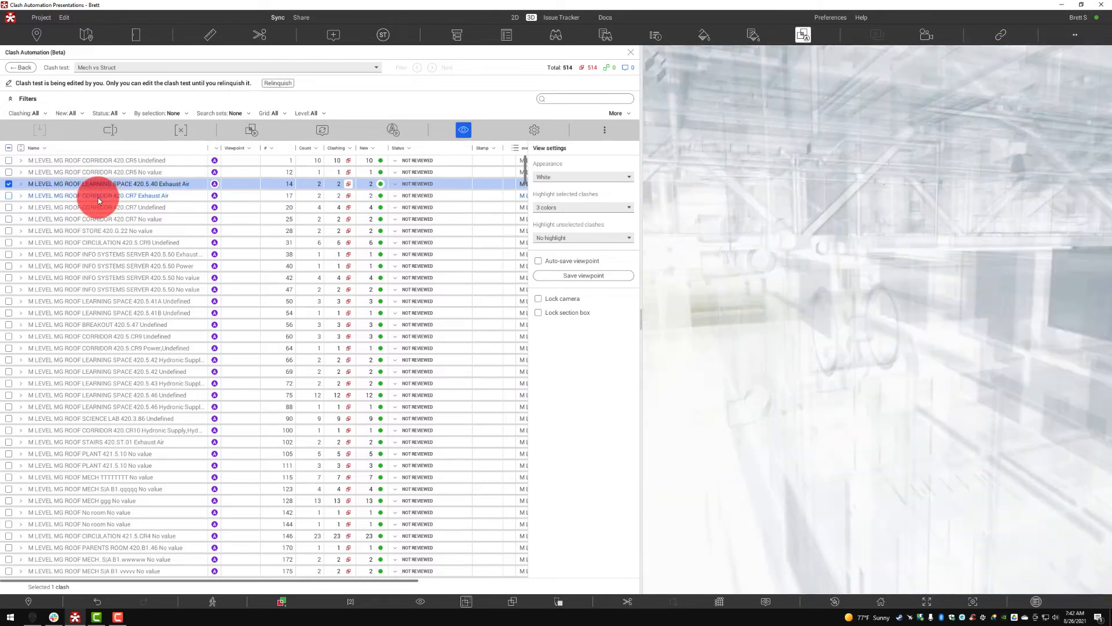
{"action": "left_click", "coordinate": [99, 200]}
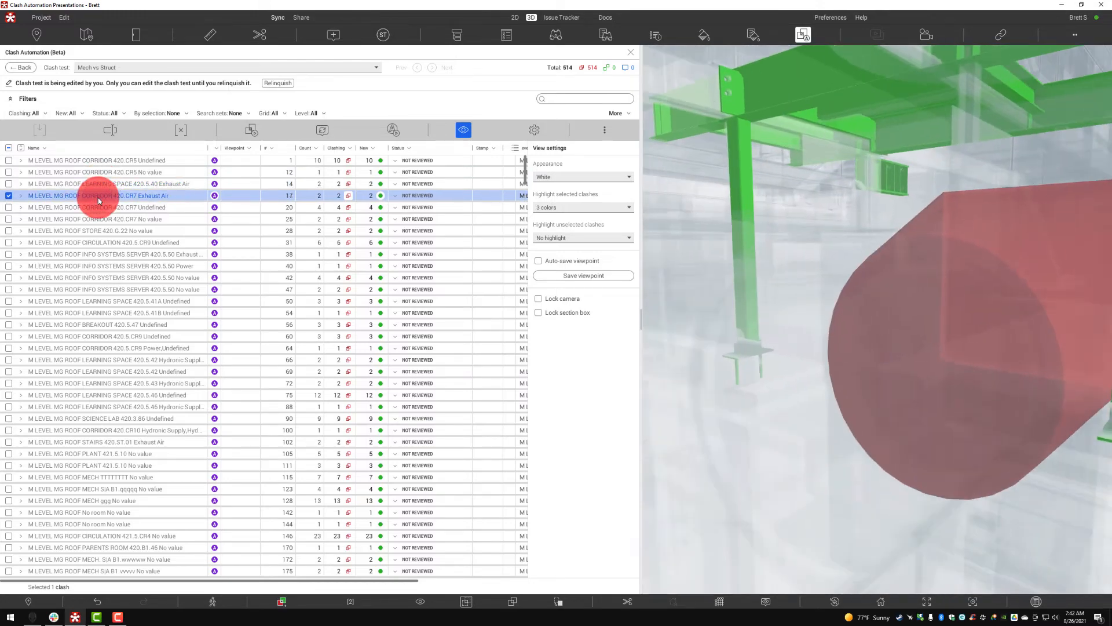
{"action": "scroll", "coordinate": [792, 230], "scroll_direction": "down", "scroll_amount": 5}
{"action": "scroll", "coordinate": [809, 237], "scroll_direction": "up", "scroll_amount": 2}
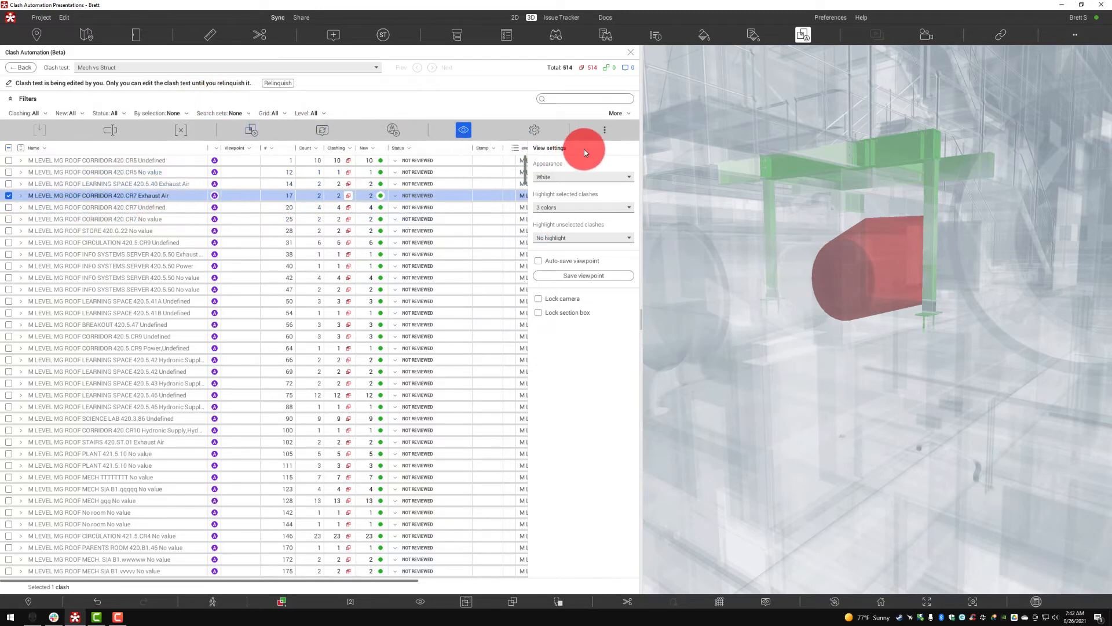
Step: Return to the test list and adjust the default zoom factor in the Mech vs Struct view settings
{"action": "left_click", "coordinate": [22, 67]}
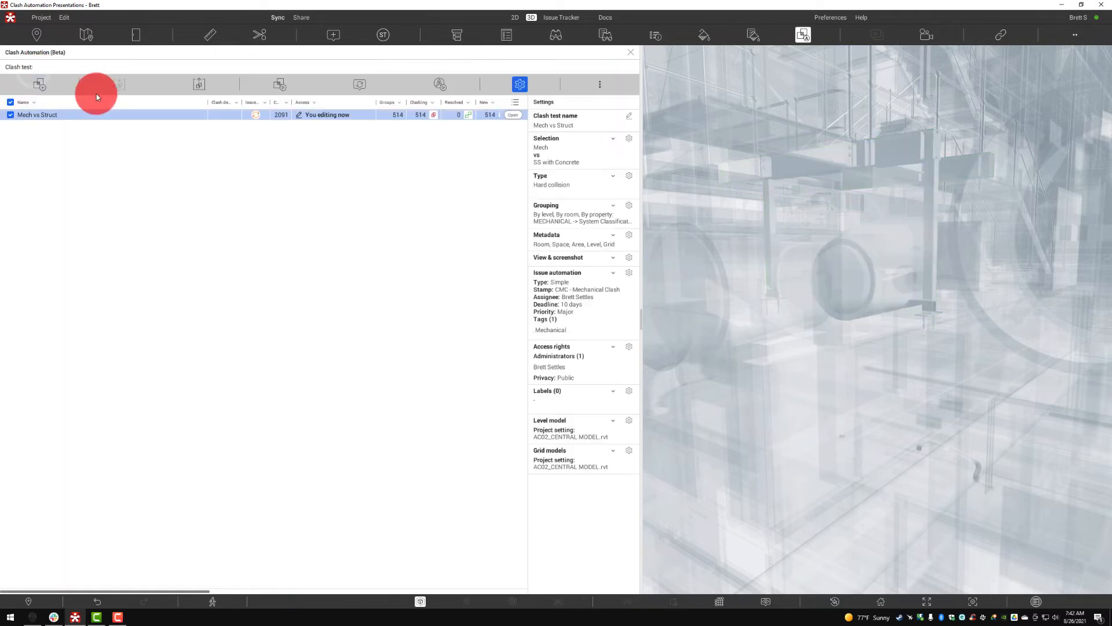
{"action": "left_click", "coordinate": [629, 259]}
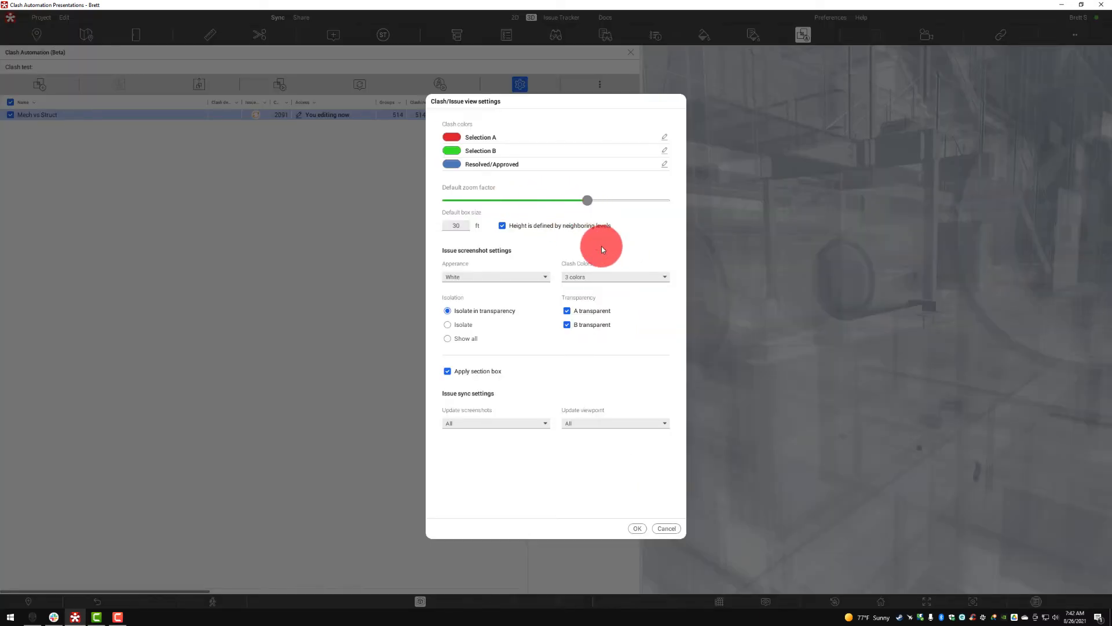
{"action": "left_click", "coordinate": [637, 529]}
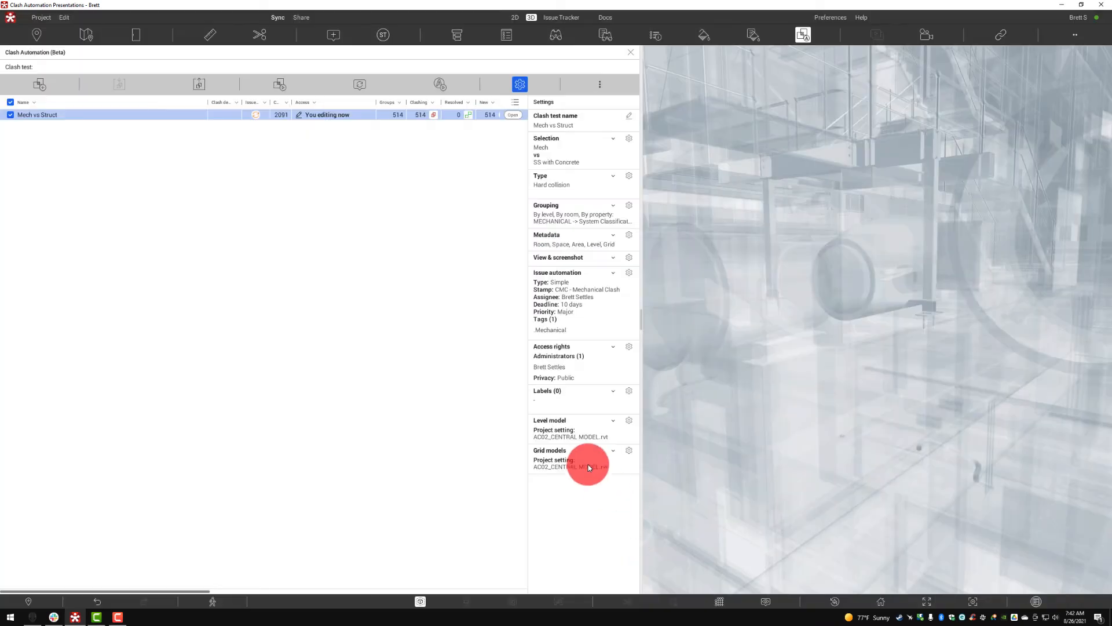
Step: Reopen the Mech vs Struct results and check the zoom on groups from CORRIDOR 420.CR7 Exhaust Air to INFO SYSTEMS SERVER 420.5.50 Power
{"action": "left_click", "coordinate": [514, 115]}
{"action": "left_click", "coordinate": [171, 195]}
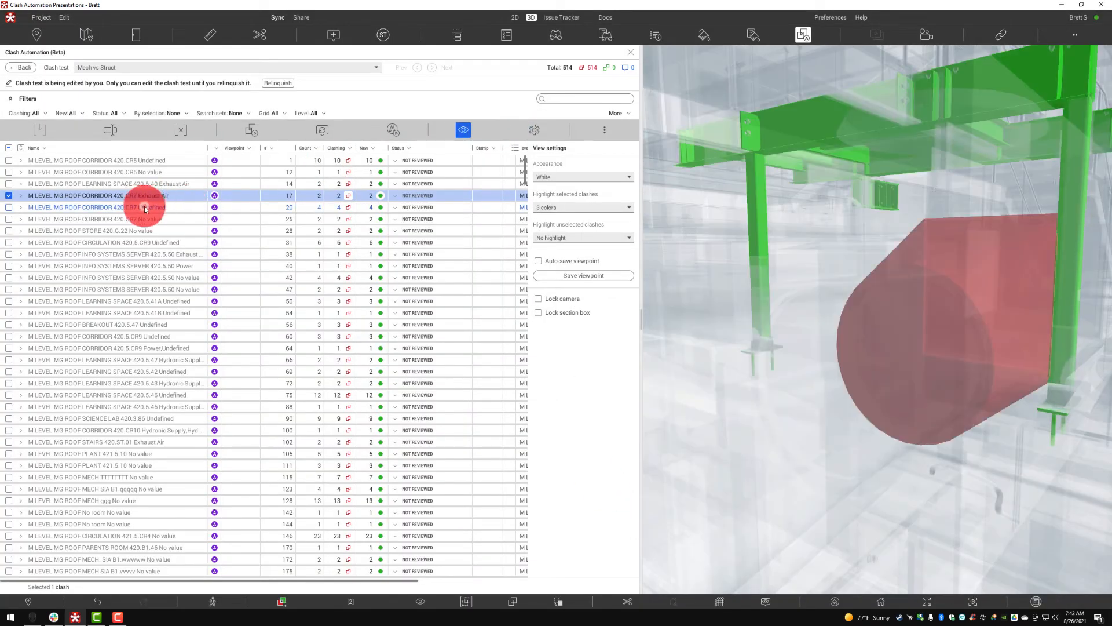
{"action": "left_click", "coordinate": [144, 207]}
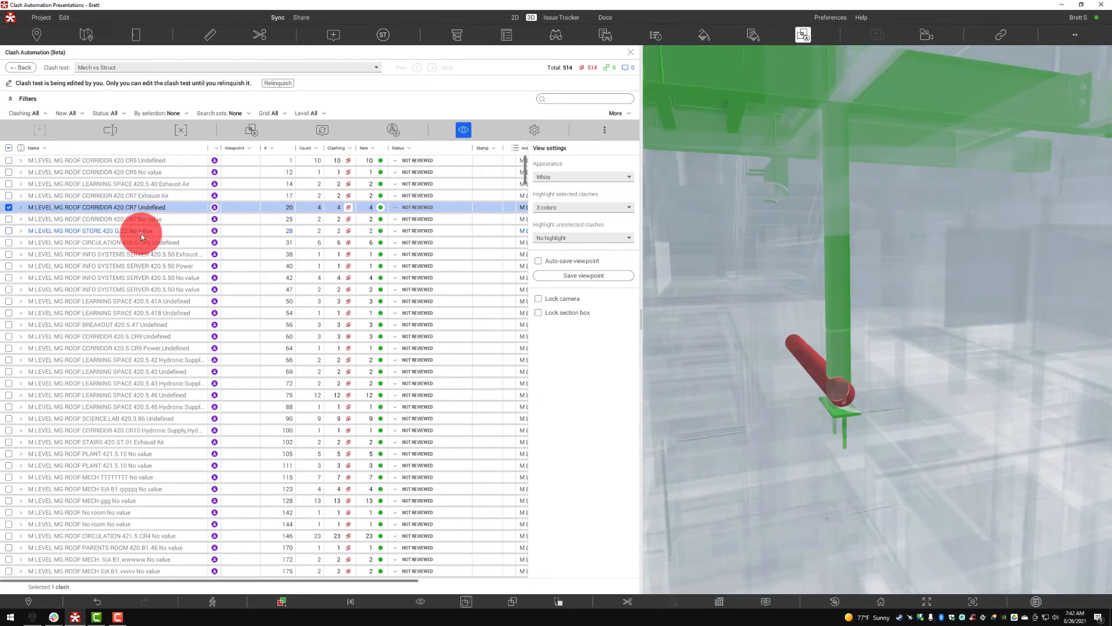
{"action": "left_click", "coordinate": [141, 234]}
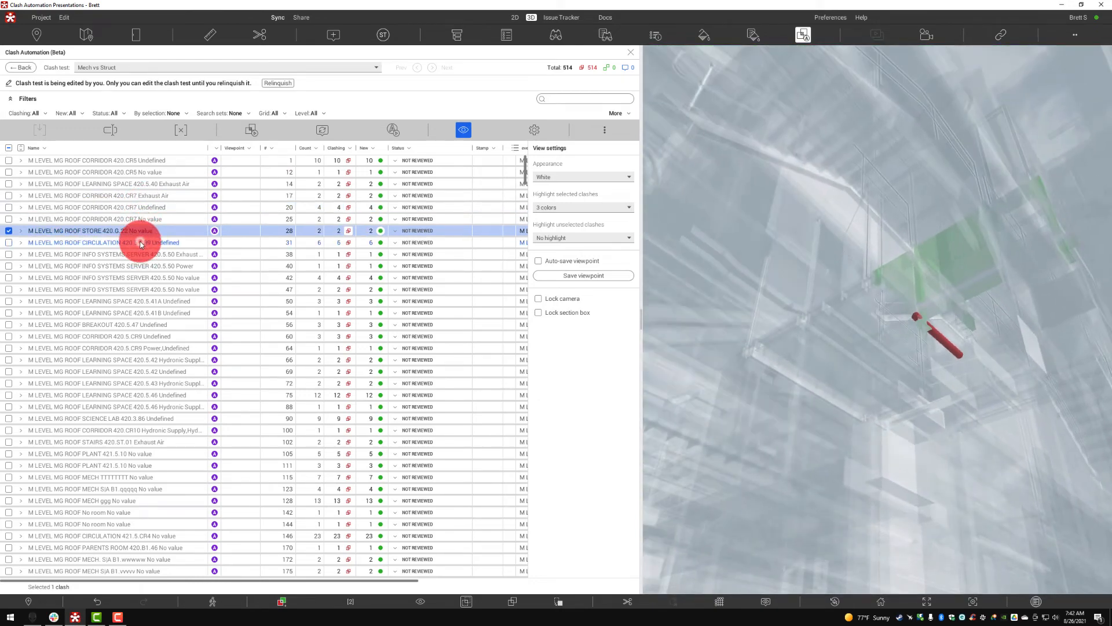
{"action": "left_click", "coordinate": [141, 243]}
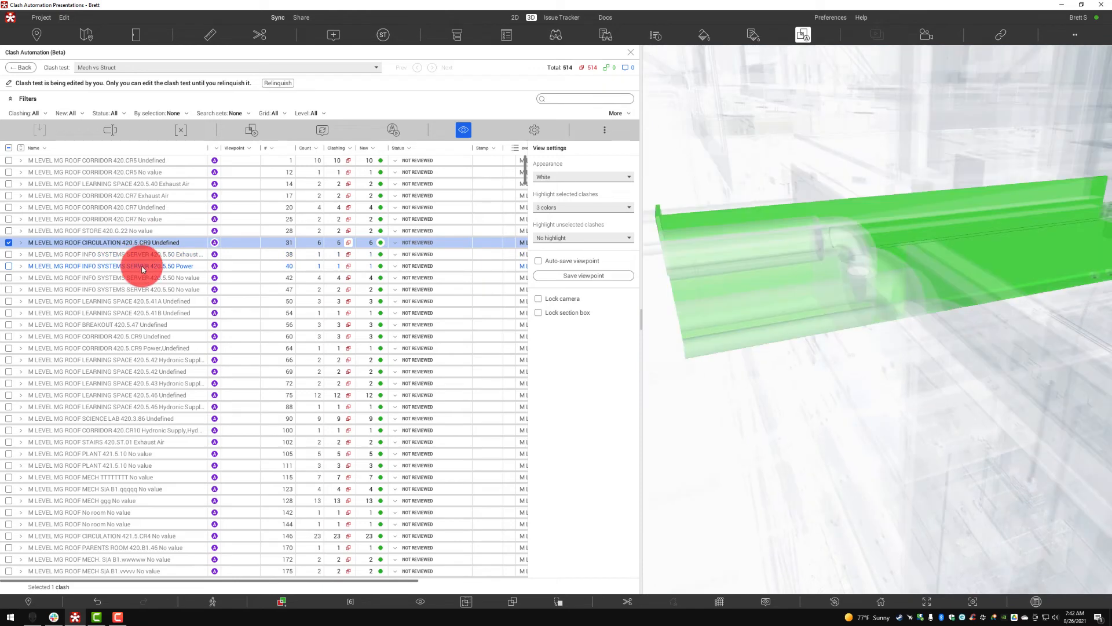
{"action": "left_click", "coordinate": [143, 268]}
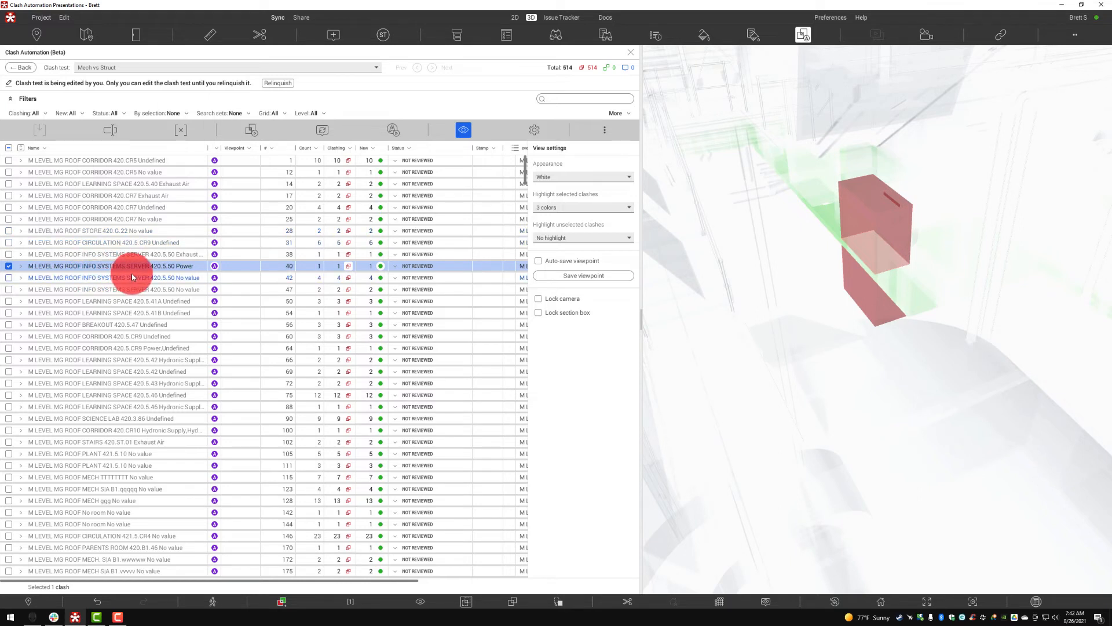
Step: Try the MODEL CONSTRUCTION and MODEL DESIGN appearances on the selected clash and restore the White appearance
{"action": "left_click", "coordinate": [561, 179]}
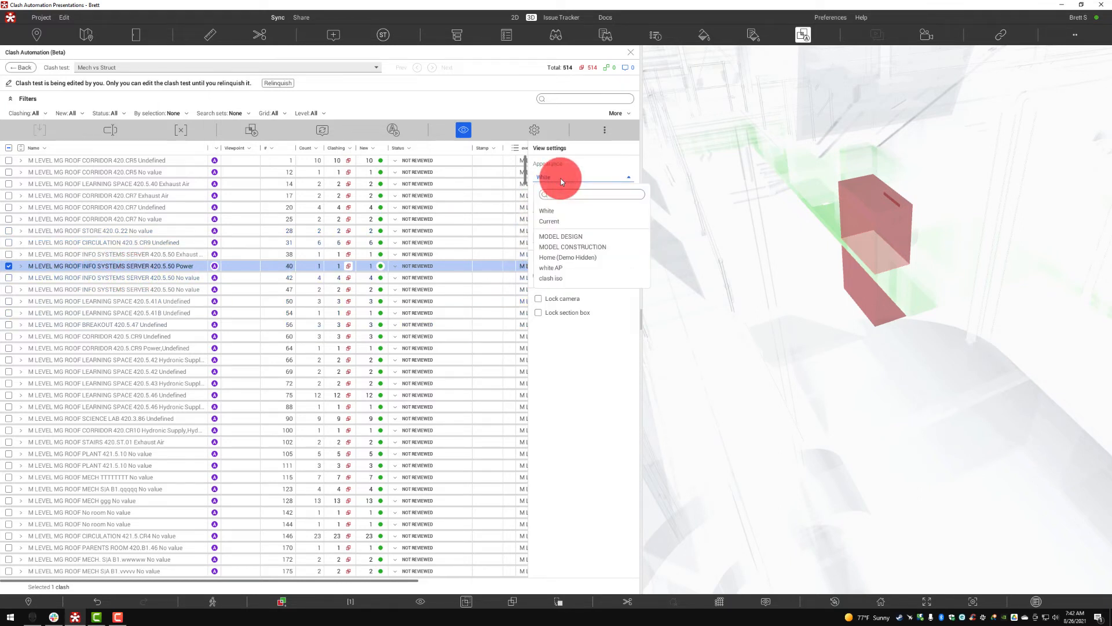
{"action": "left_click", "coordinate": [568, 247]}
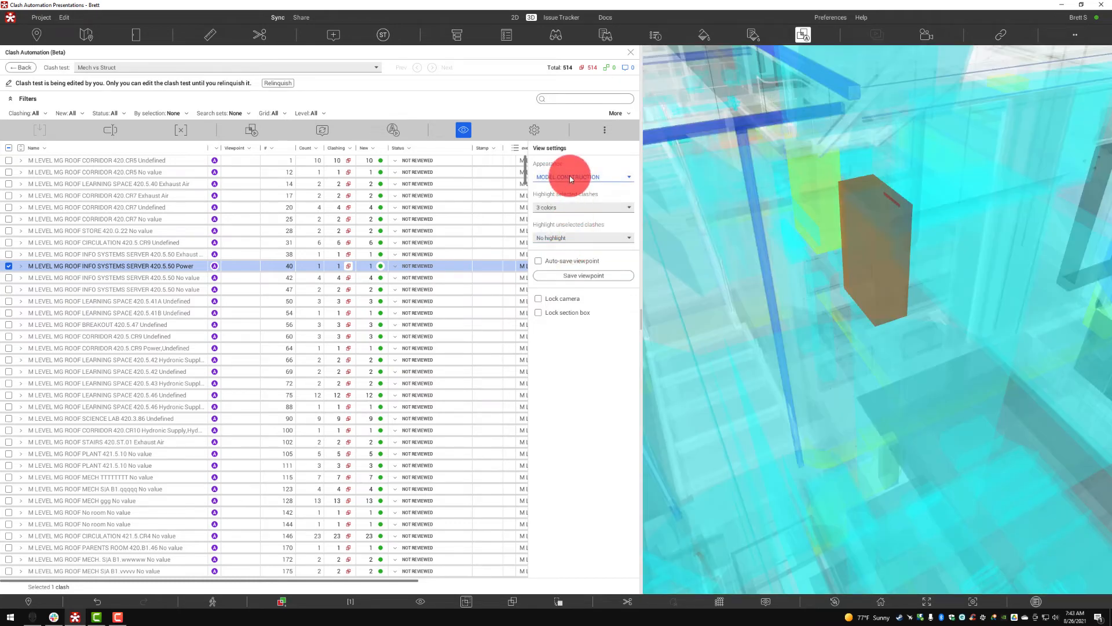
{"action": "left_click", "coordinate": [571, 178]}
{"action": "left_click", "coordinate": [567, 225]}
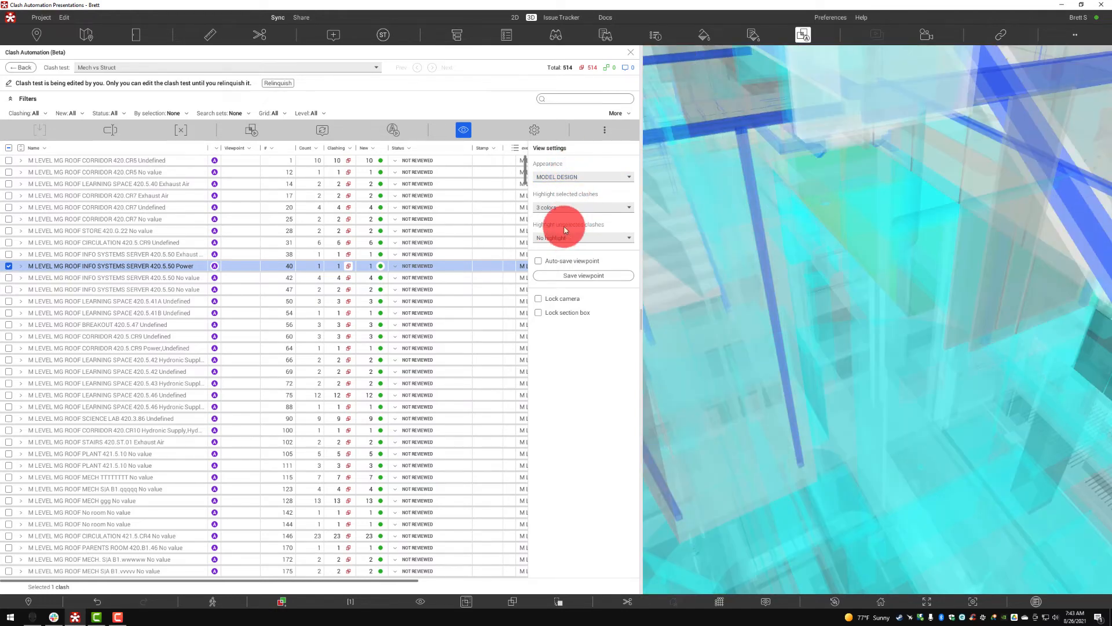
{"action": "left_click", "coordinate": [566, 180]}
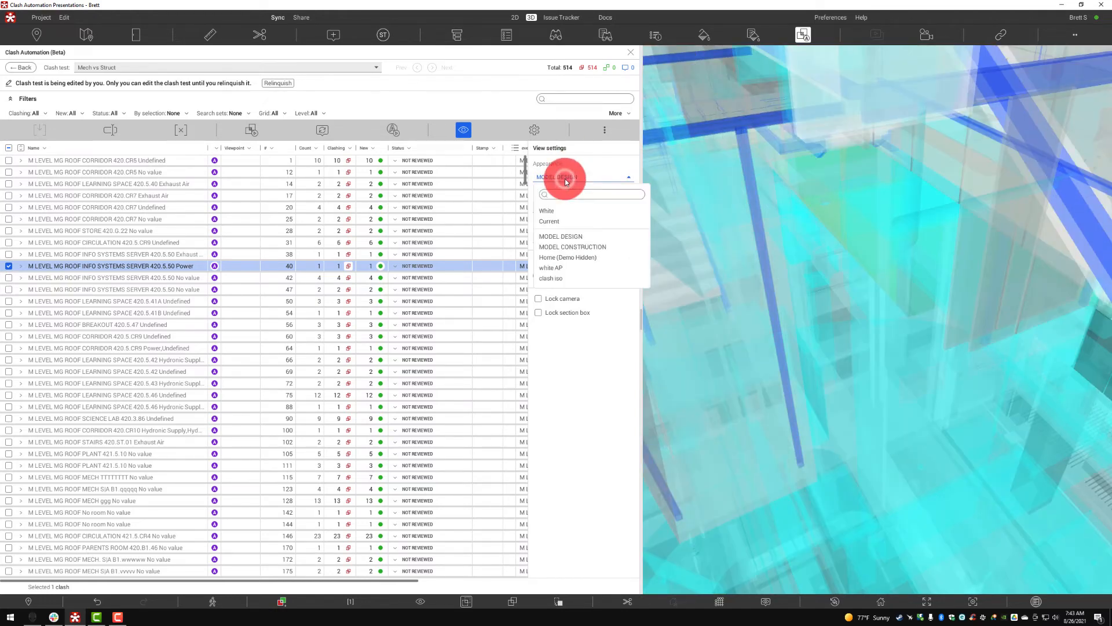
{"action": "left_click", "coordinate": [561, 213]}
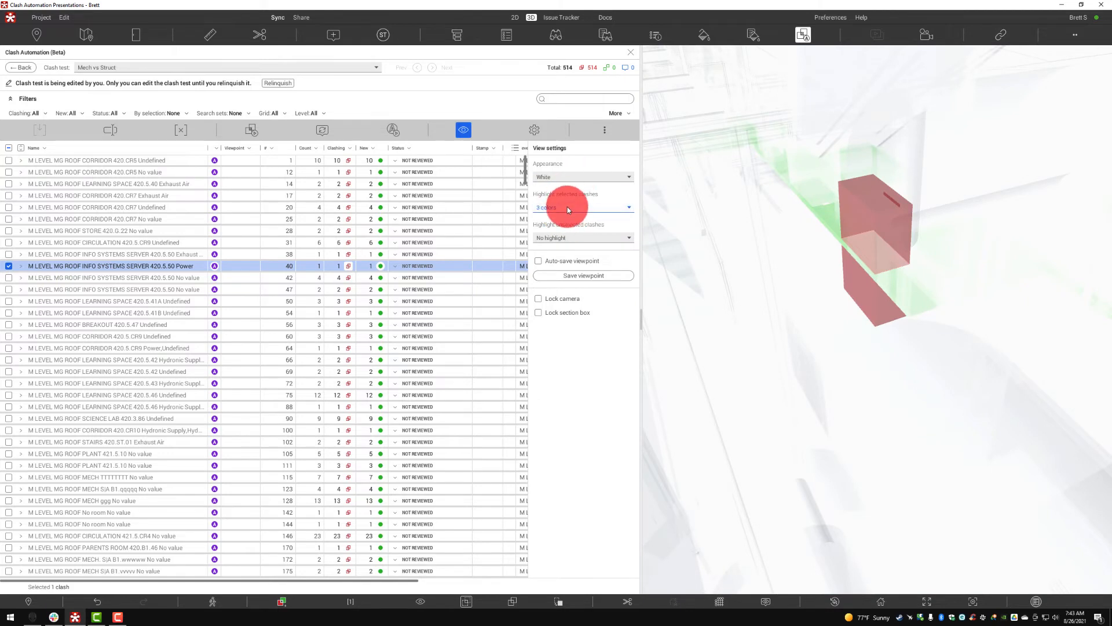
Step: Set the view appearance to clash iso and inspect the selected INFO SYSTEMS SERVER 420.5.50 Power clash in the model
{"action": "left_click", "coordinate": [567, 179]}
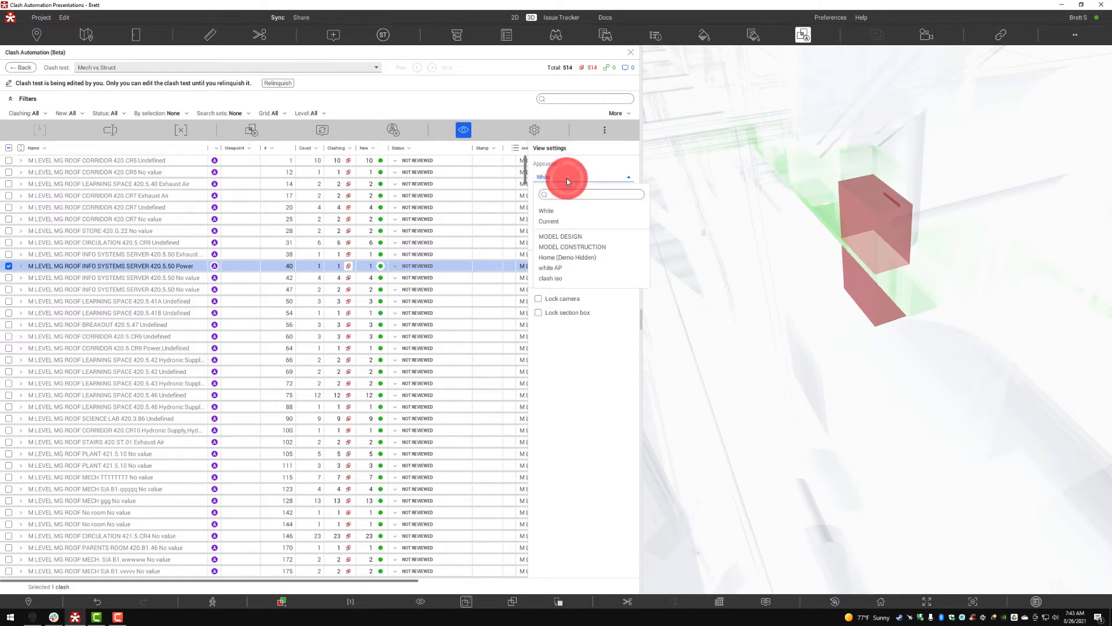
{"action": "left_click", "coordinate": [568, 278]}
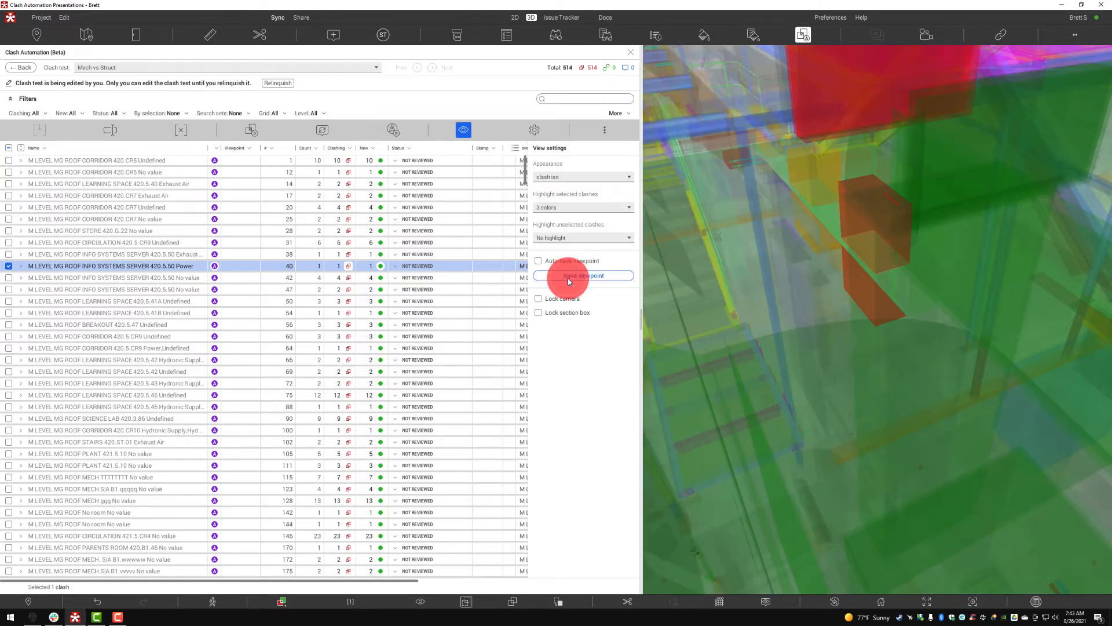
{"action": "left_click_drag", "start_coordinate": [717, 219], "coordinate": [785, 268]}
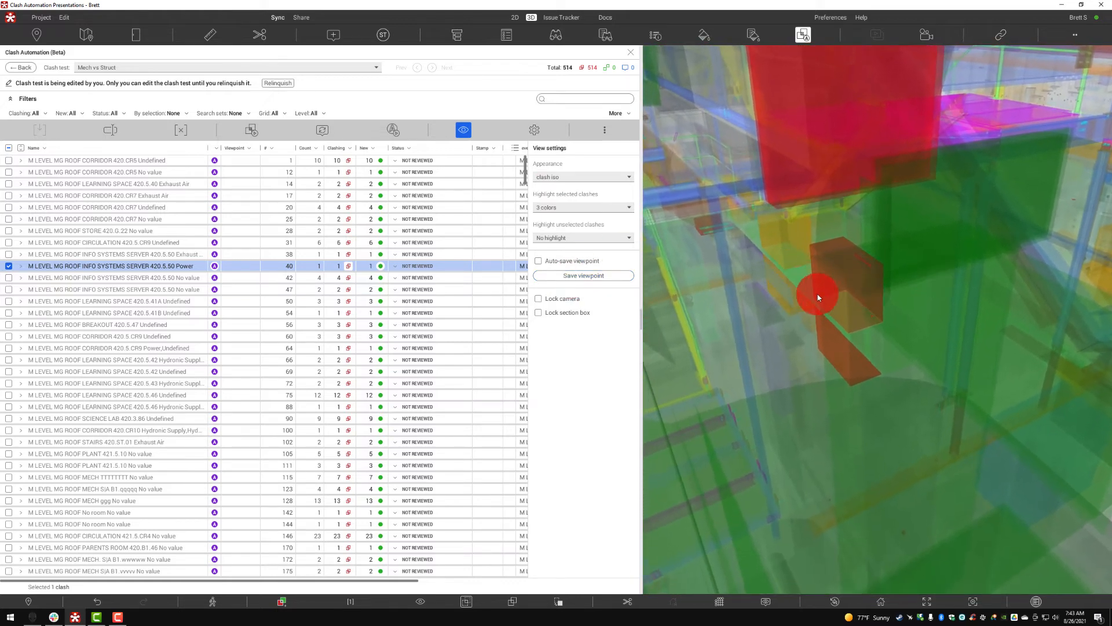
Step: Try highlighting the selected clash with 2 colors and By zone, and restore the 3 colors highlight
{"action": "left_click", "coordinate": [554, 208]}
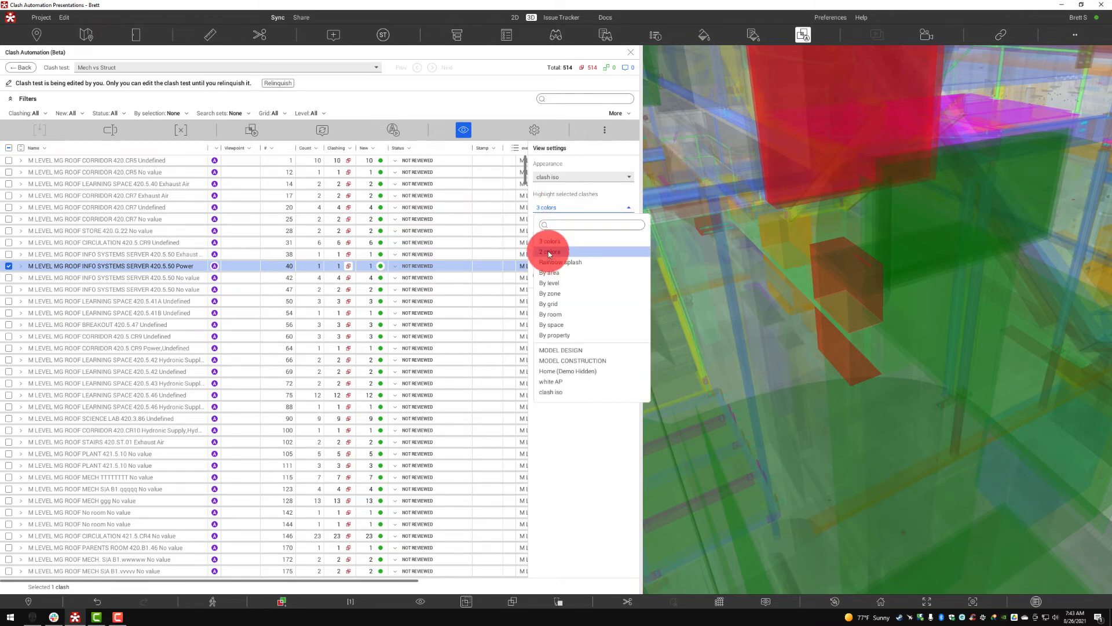
{"action": "left_click", "coordinate": [560, 208]}
{"action": "left_click", "coordinate": [560, 208]}
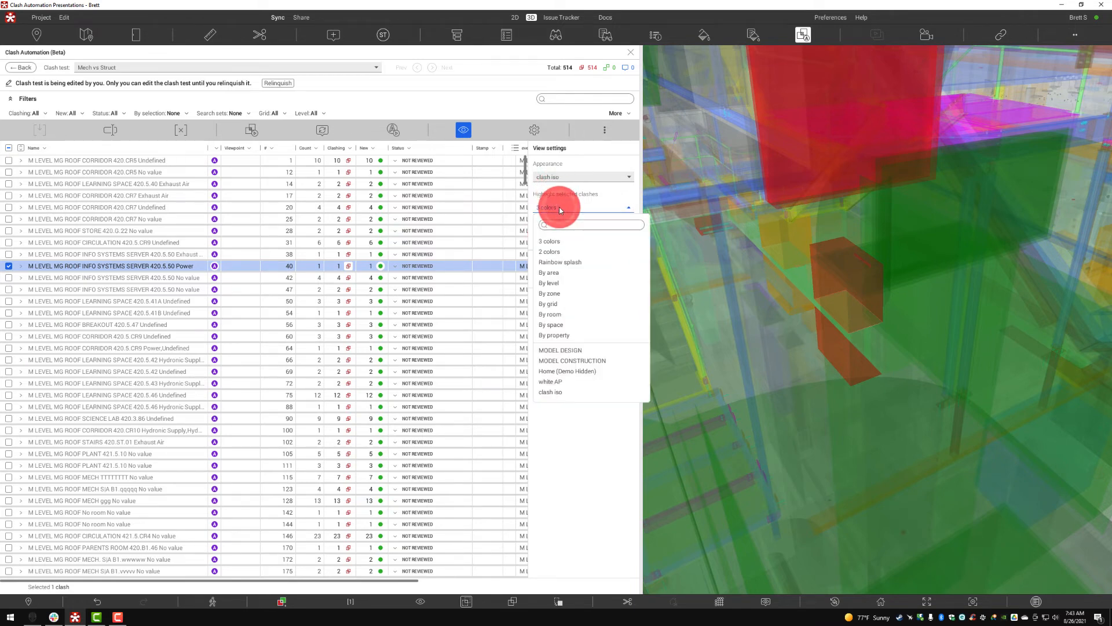
{"action": "left_click", "coordinate": [556, 251]}
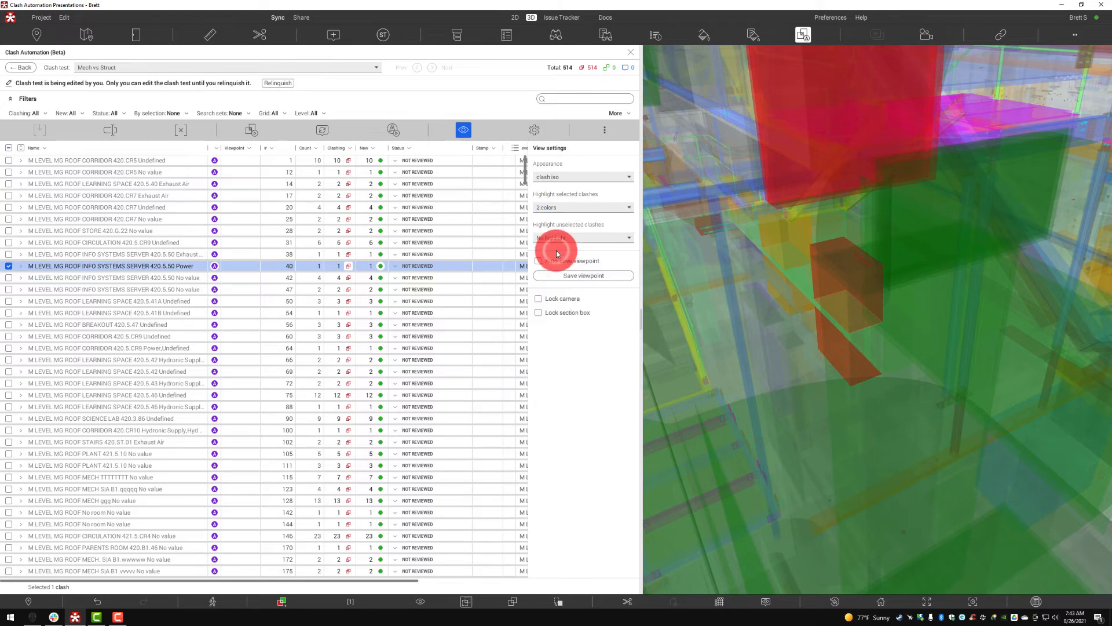
{"action": "left_click", "coordinate": [561, 219]}
{"action": "left_click", "coordinate": [554, 290]}
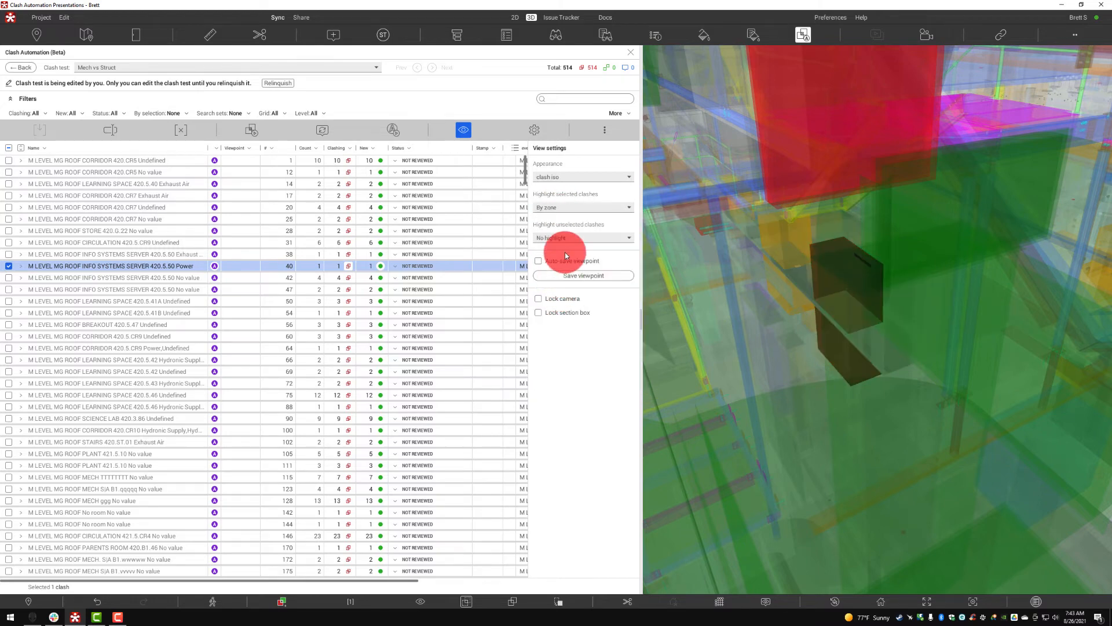
{"action": "left_click", "coordinate": [567, 211]}
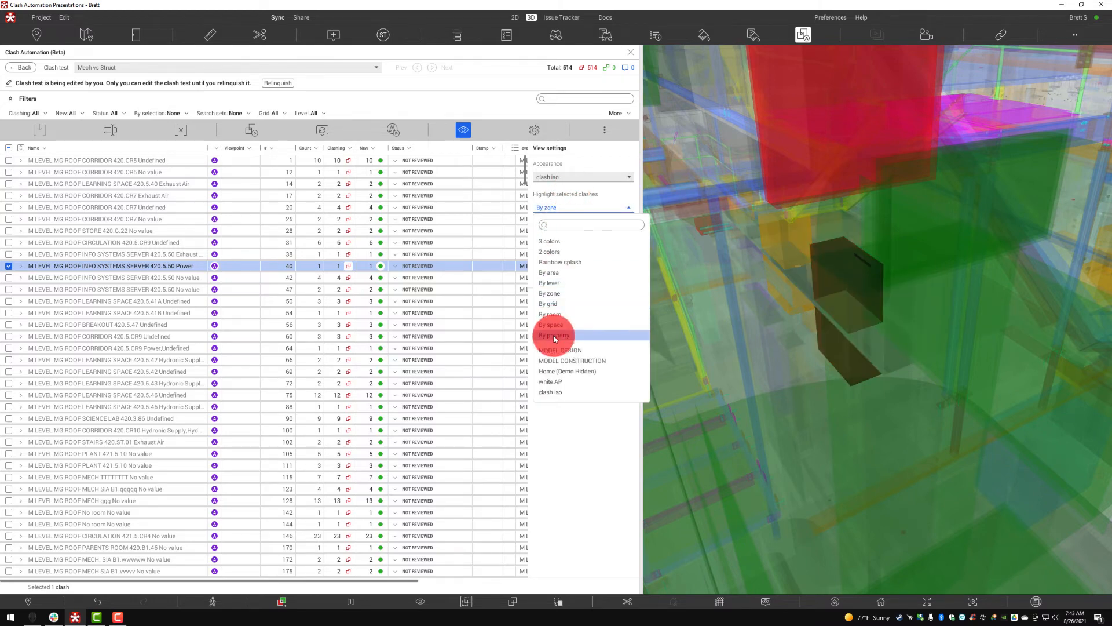
{"action": "left_click", "coordinate": [566, 241]}
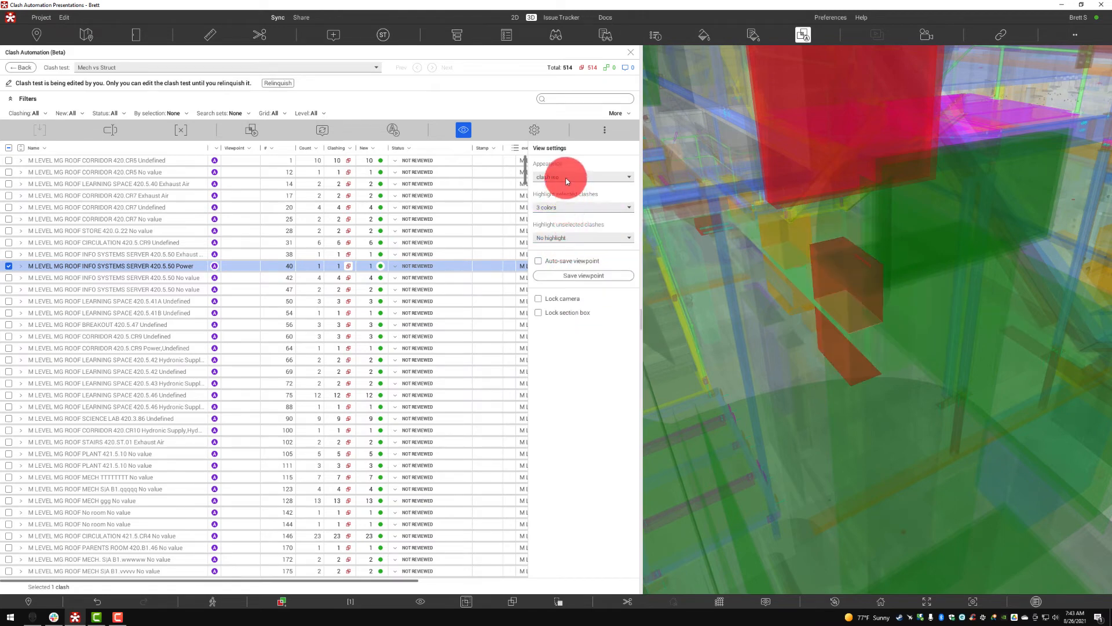
Step: Select all clash groups in the Mech vs Struct test and set the view appearance to White
{"action": "left_click", "coordinate": [9, 148]}
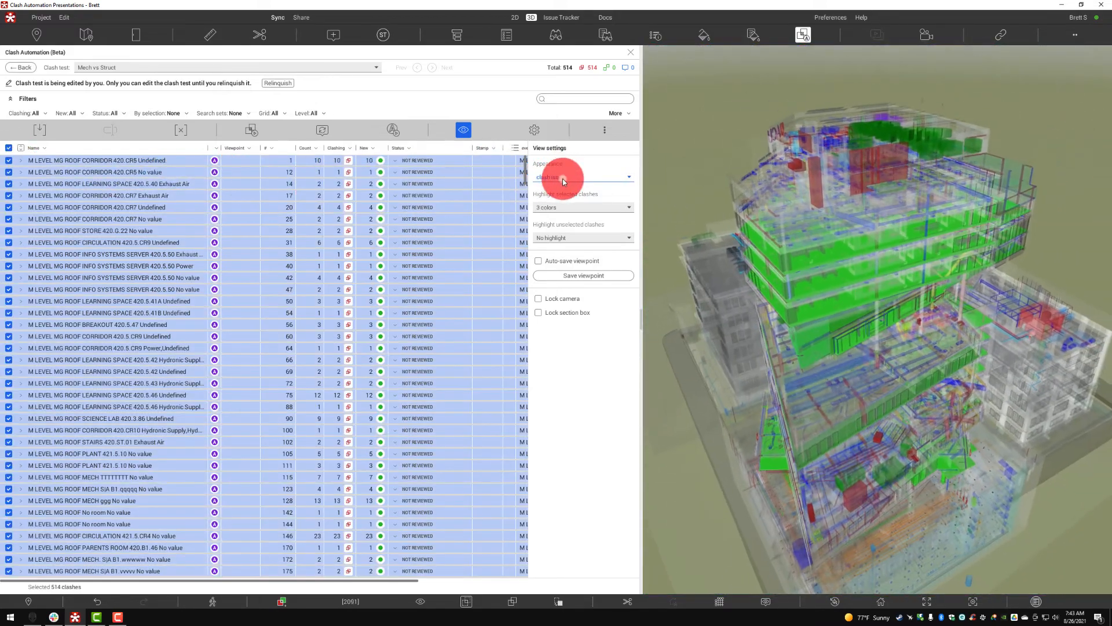
{"action": "left_click", "coordinate": [563, 182]}
{"action": "left_click", "coordinate": [558, 209]}
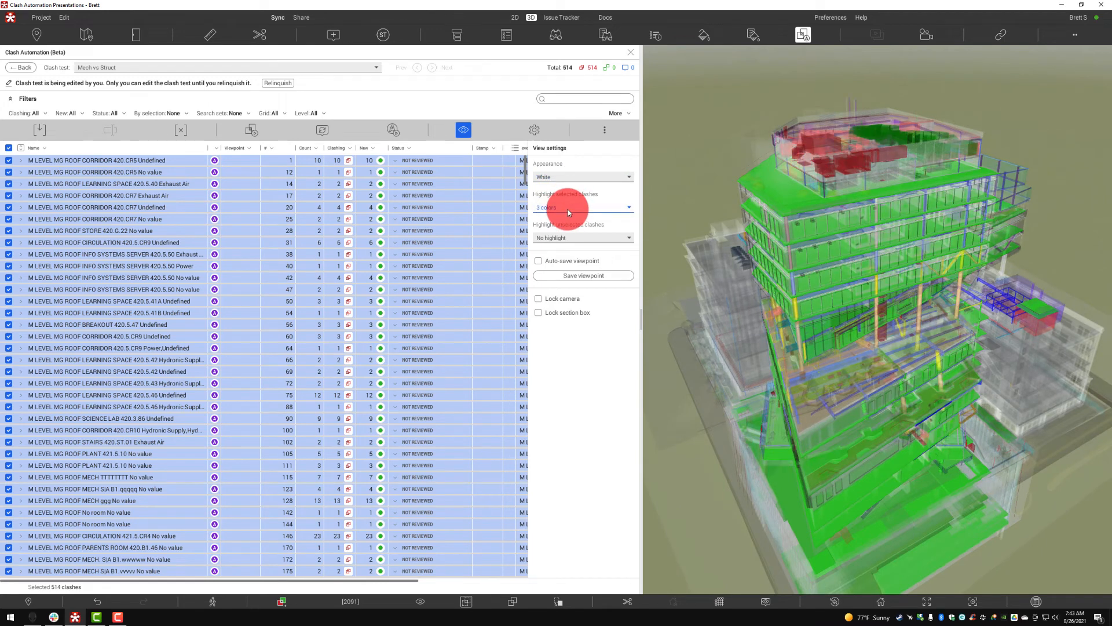
Step: Highlight the selected clashes by level and by room, comparing both colorings across the whole building
{"action": "left_click", "coordinate": [562, 208]}
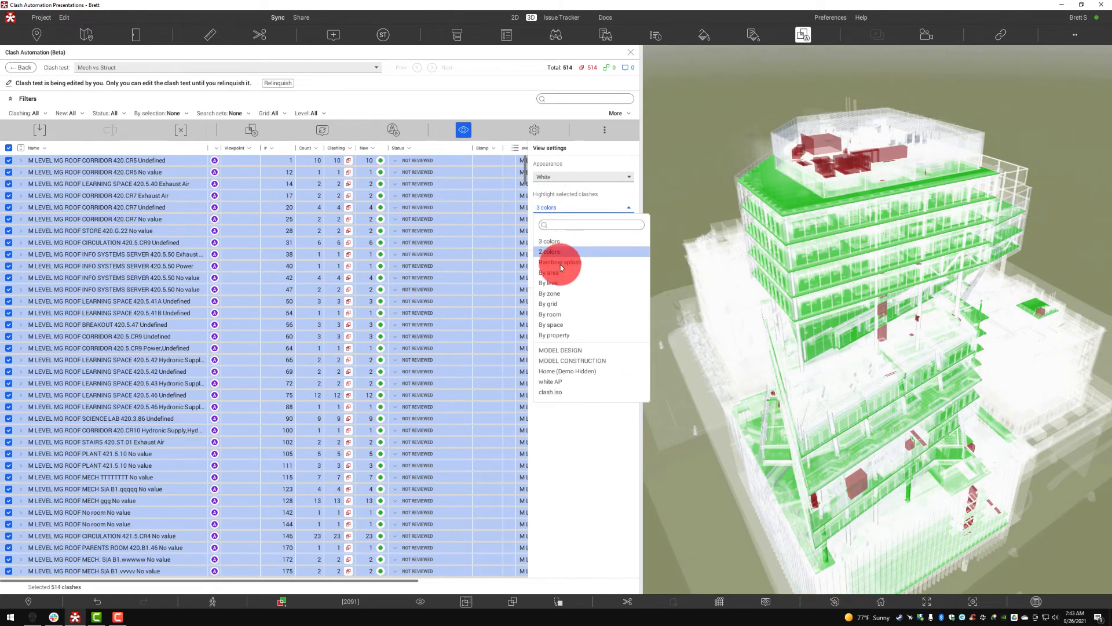
{"action": "left_click", "coordinate": [555, 283]}
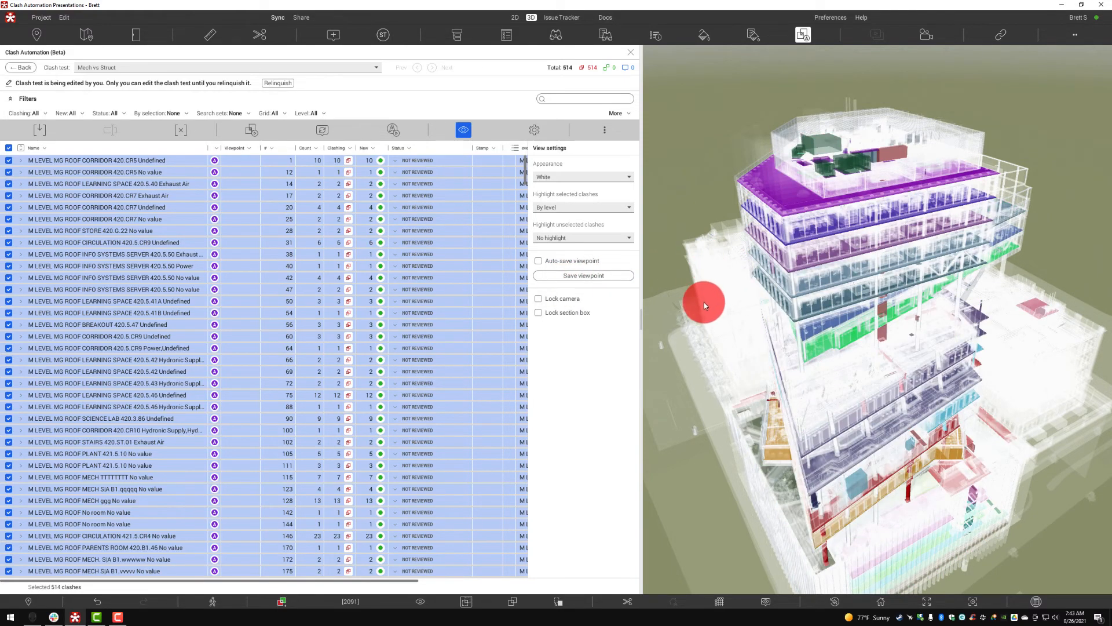
{"action": "left_click_drag", "start_coordinate": [805, 357], "coordinate": [825, 346]}
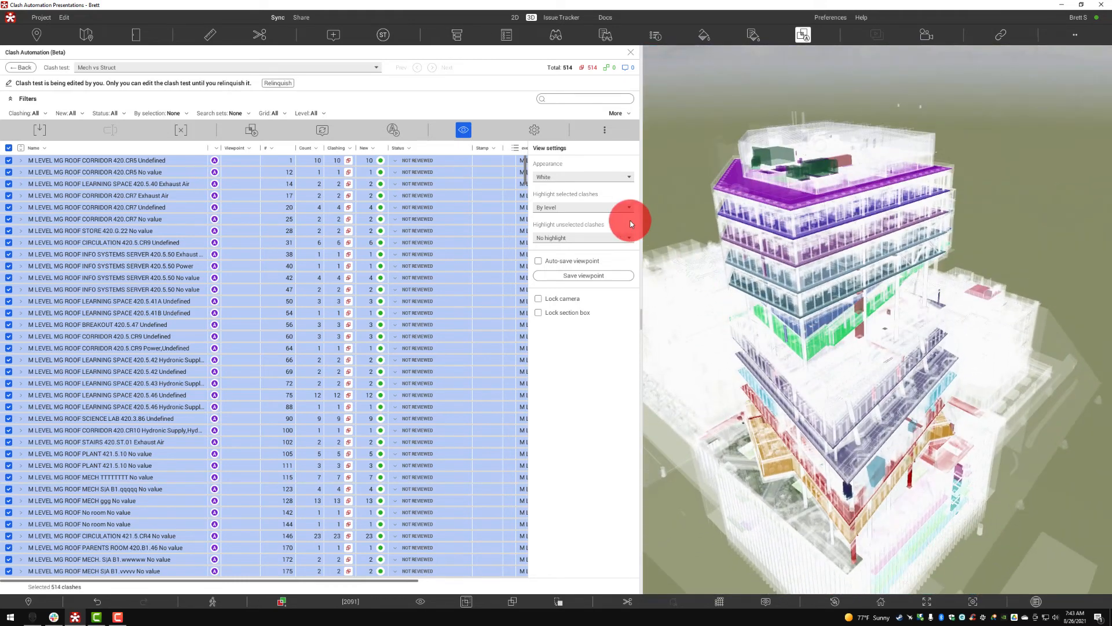
{"action": "left_click", "coordinate": [596, 207]}
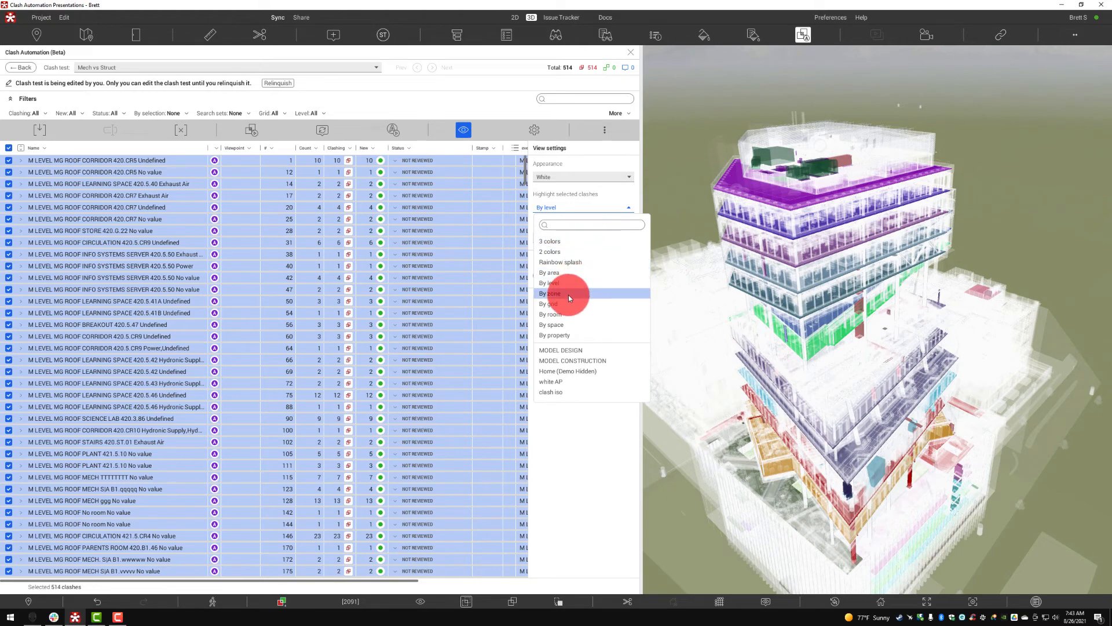
{"action": "left_click", "coordinate": [567, 314]}
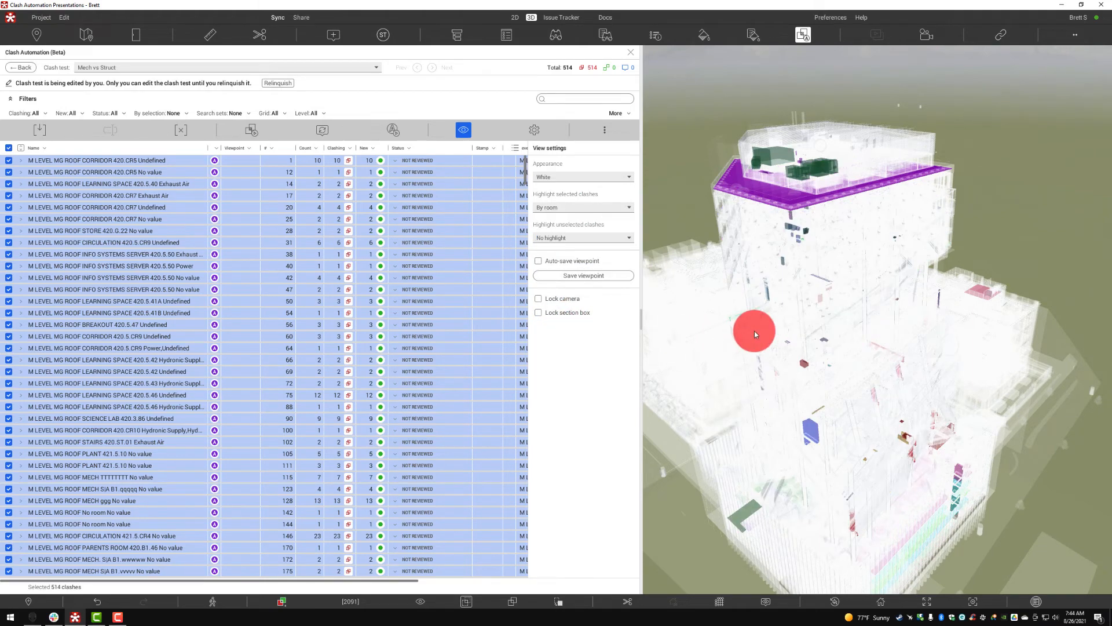
{"action": "left_click_drag", "start_coordinate": [825, 319], "coordinate": [845, 343]}
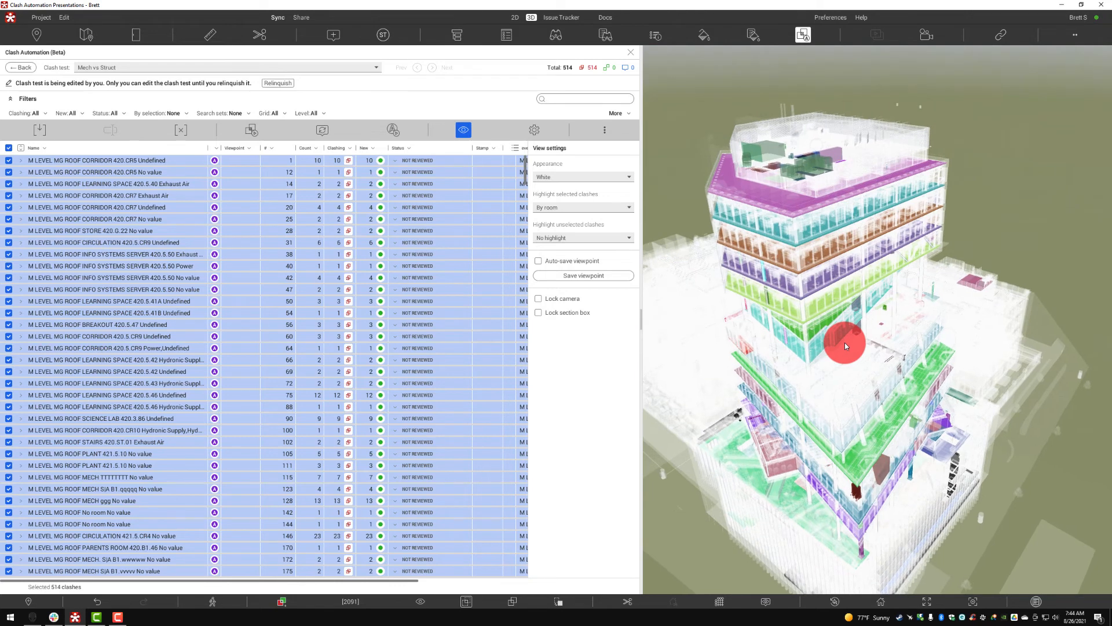
Step: Highlight the selected clashes with Rainbow splash and inspect the building's coloring from another angle
{"action": "left_click", "coordinate": [602, 208]}
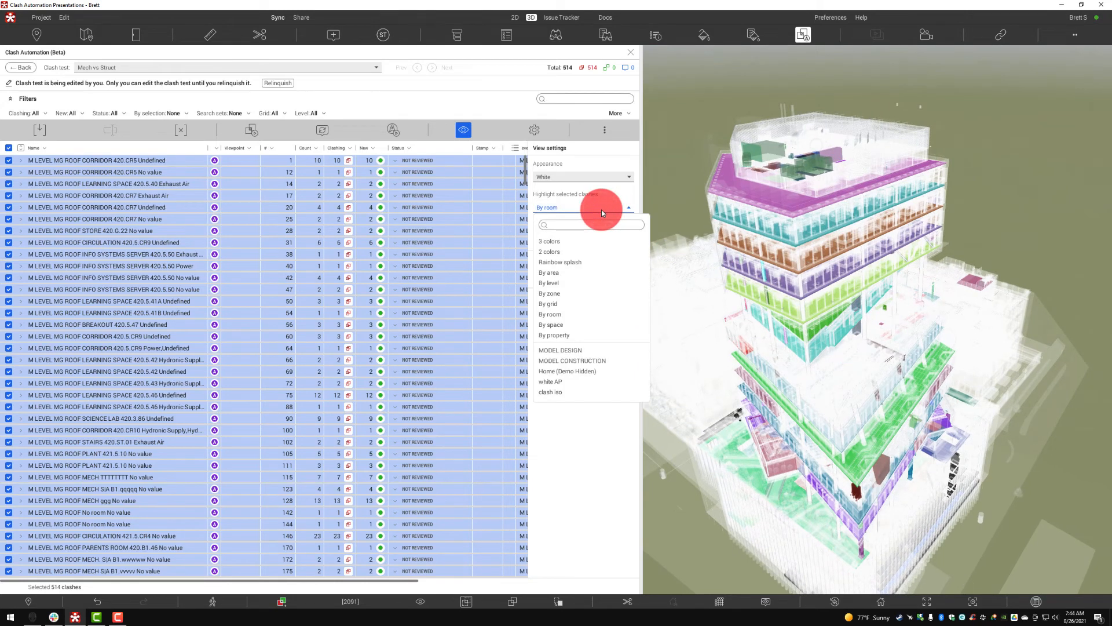
{"action": "left_click", "coordinate": [562, 262]}
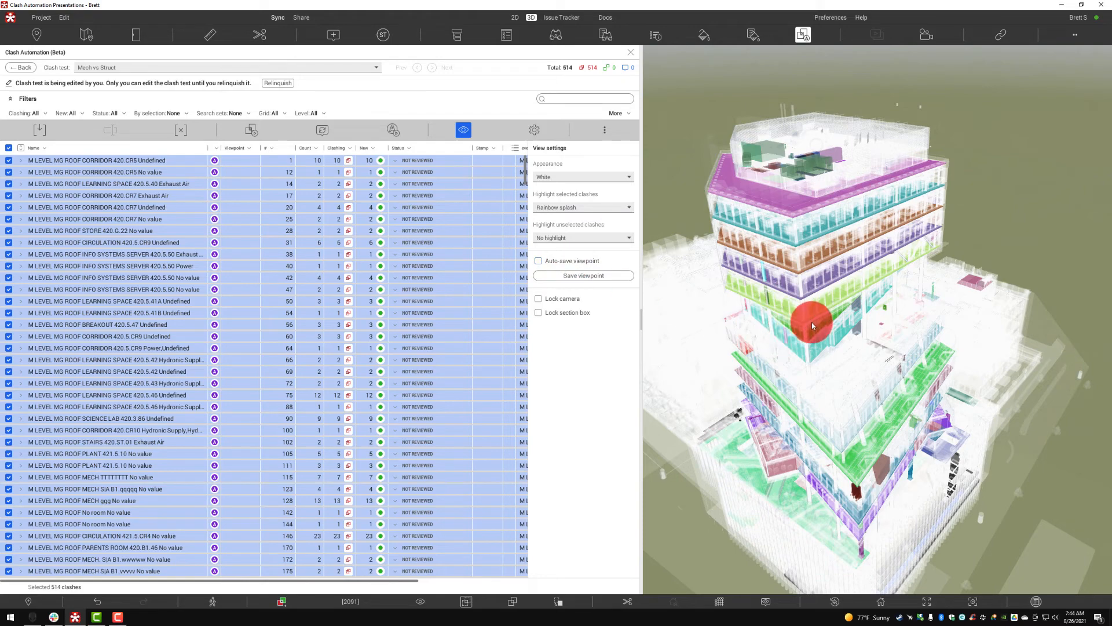
{"action": "left_click", "coordinate": [845, 330]}
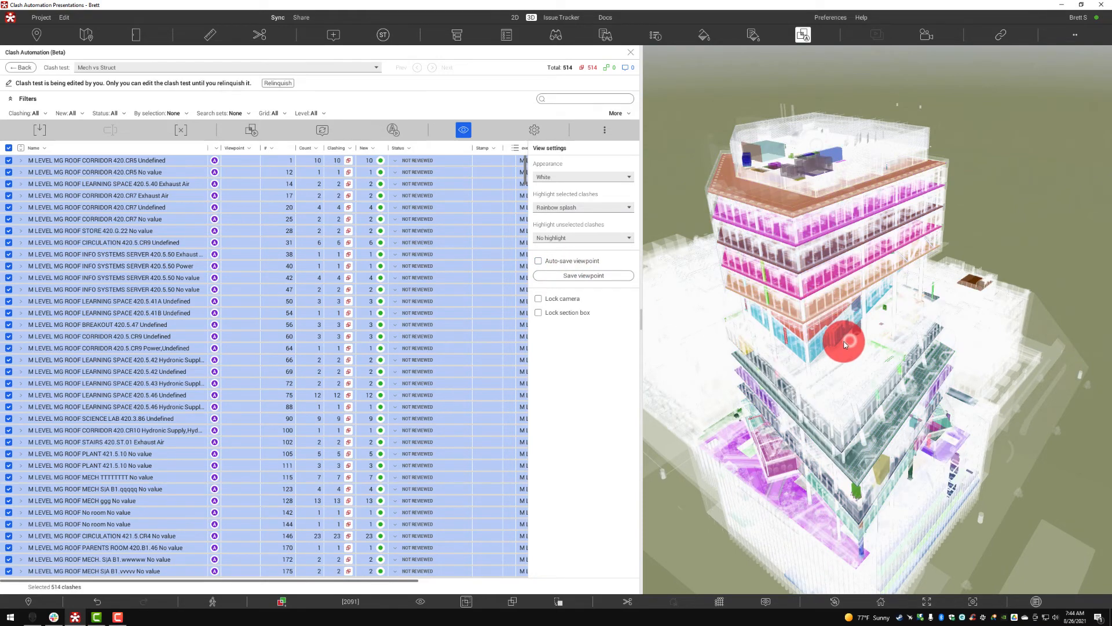
{"action": "left_click_drag", "start_coordinate": [845, 344], "coordinate": [770, 294]}
Step: Highlight the selected clashes by the mechanical System Classification property and inspect the coloring in the model
{"action": "left_click", "coordinate": [616, 214]}
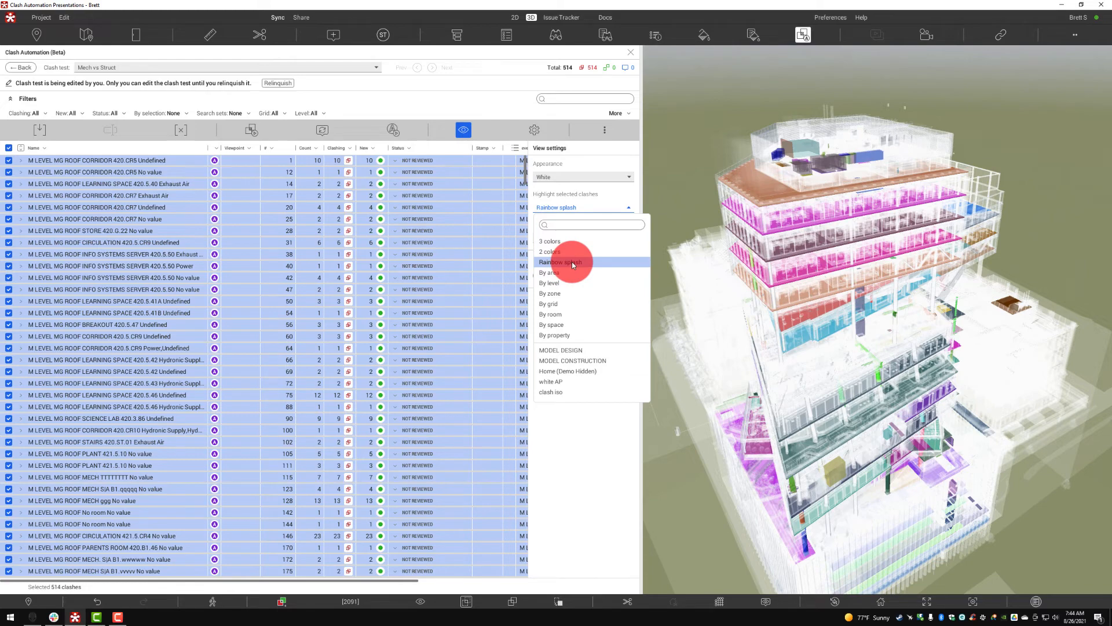
{"action": "left_click", "coordinate": [568, 334]}
{"action": "left_click", "coordinate": [528, 300]}
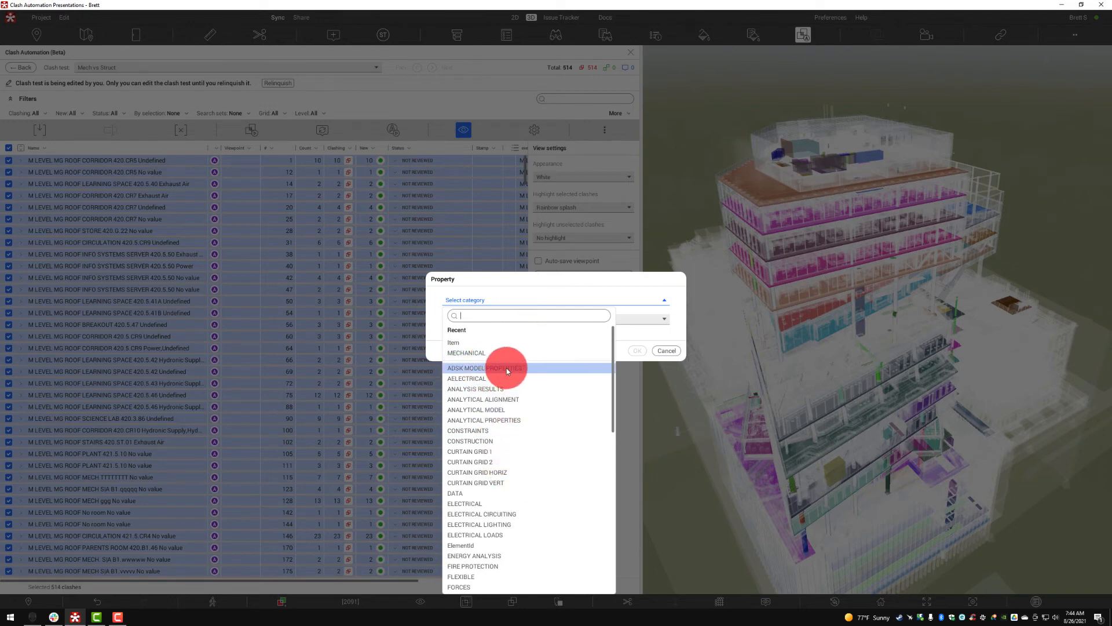
{"action": "type", "text": "mech"}
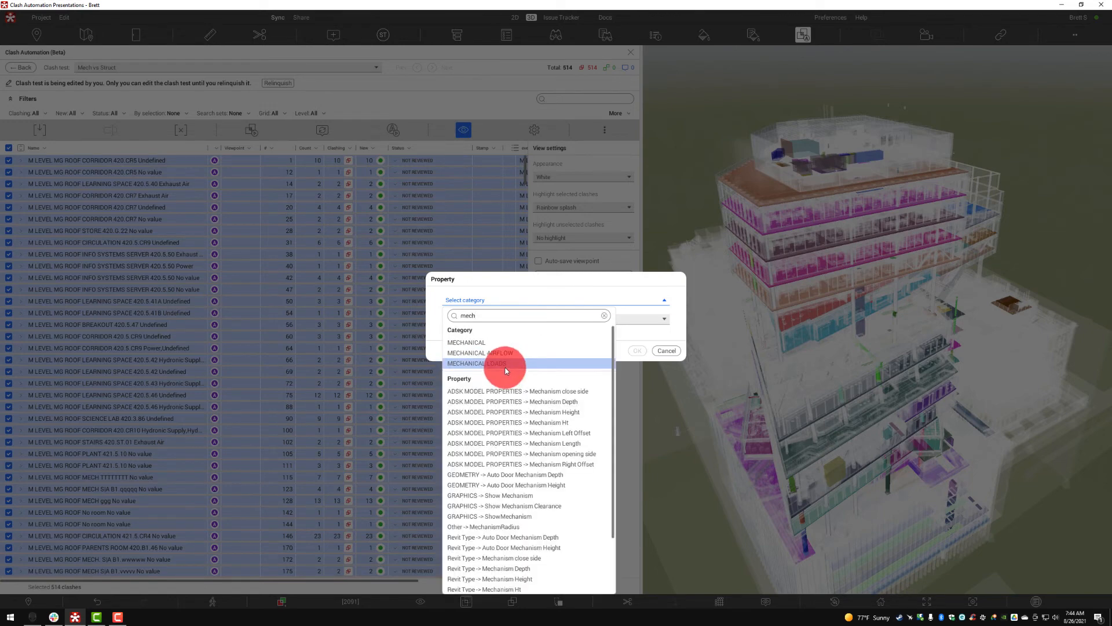
{"action": "left_click", "coordinate": [506, 365]}
{"action": "left_click", "coordinate": [506, 320]}
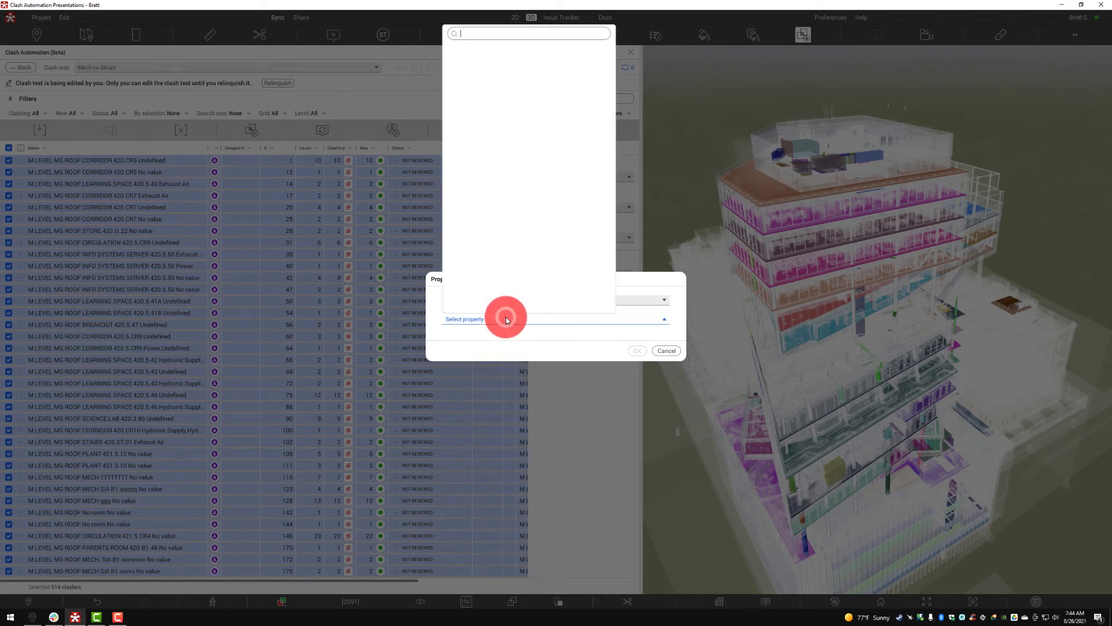
{"action": "scroll", "coordinate": [492, 259], "scroll_direction": "down", "scroll_amount": 3}
{"action": "type", "text": "s"}
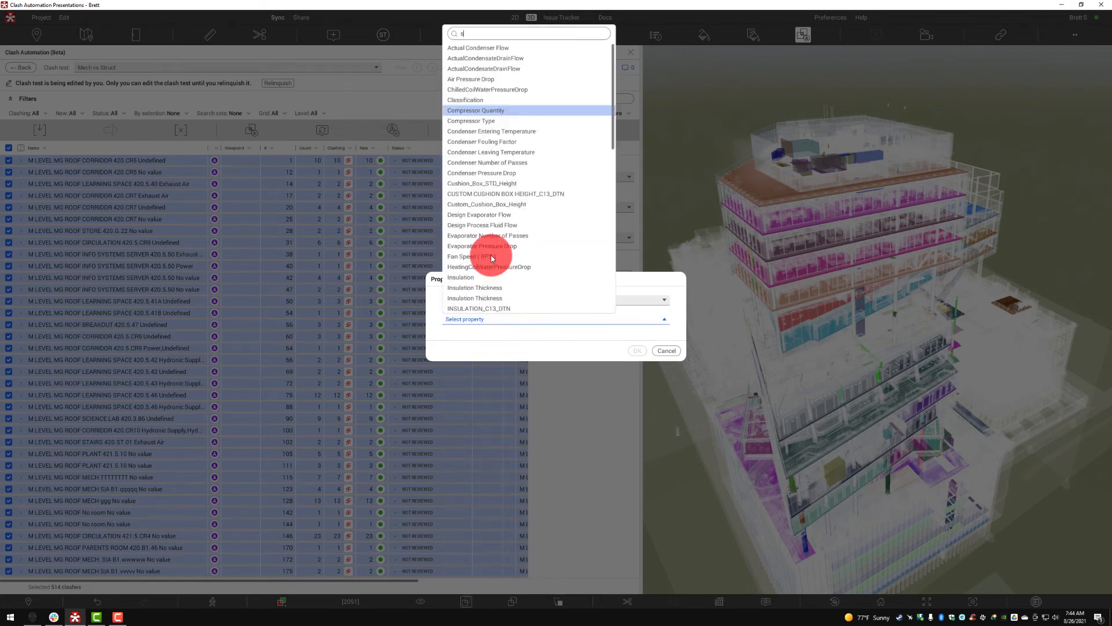
{"action": "type", "text": "yst"}
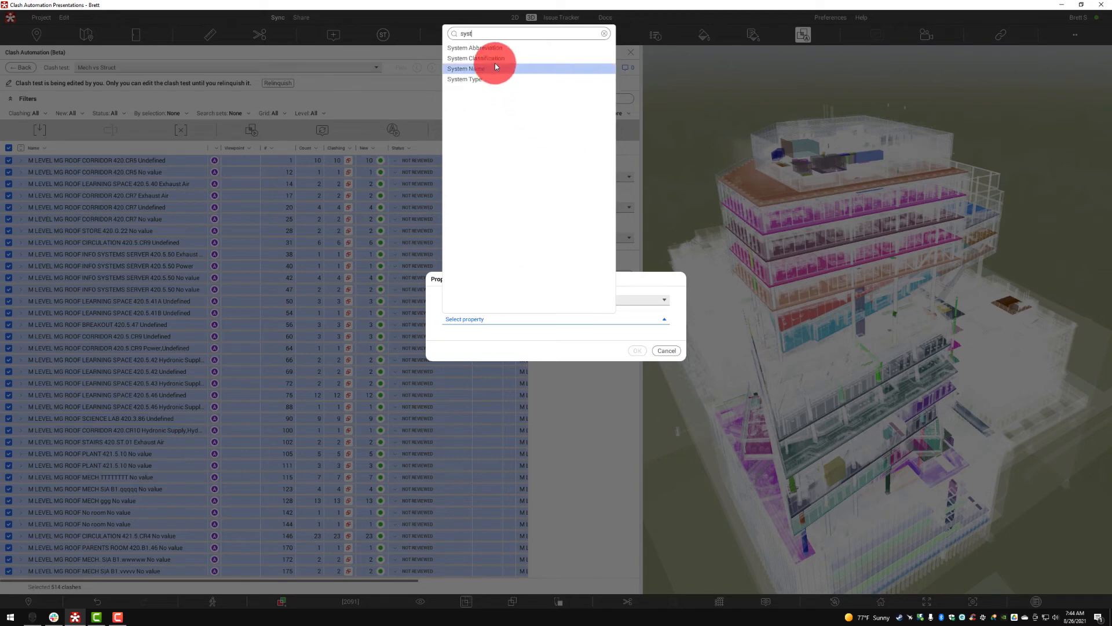
{"action": "left_click", "coordinate": [496, 59]}
{"action": "left_click", "coordinate": [638, 350]}
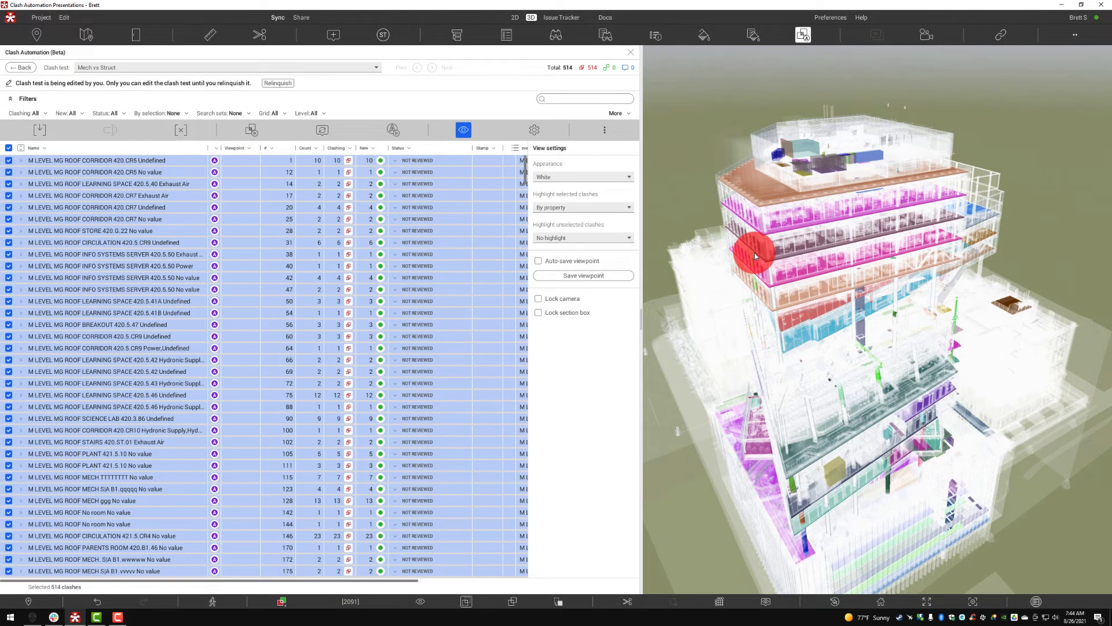
{"action": "left_click_drag", "start_coordinate": [749, 257], "coordinate": [815, 354]}
Step: Deselect all clash groups and look at the white model from the saved viewpoints Entry, RL-02 and Viewpoint 1
{"action": "left_click", "coordinate": [584, 174]}
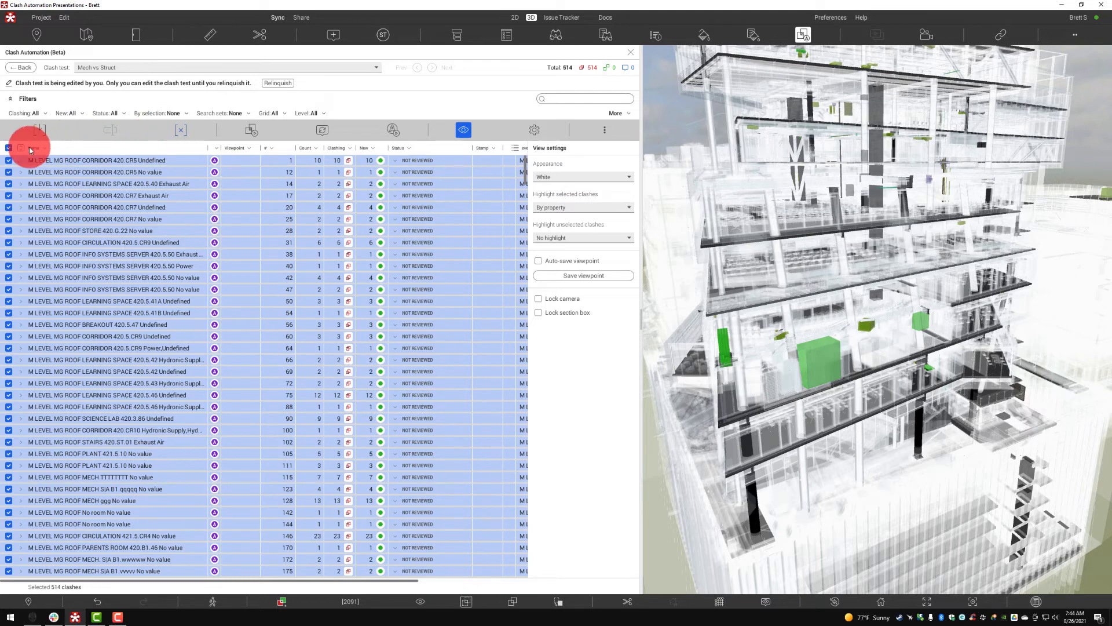
{"action": "left_click", "coordinate": [8, 148]}
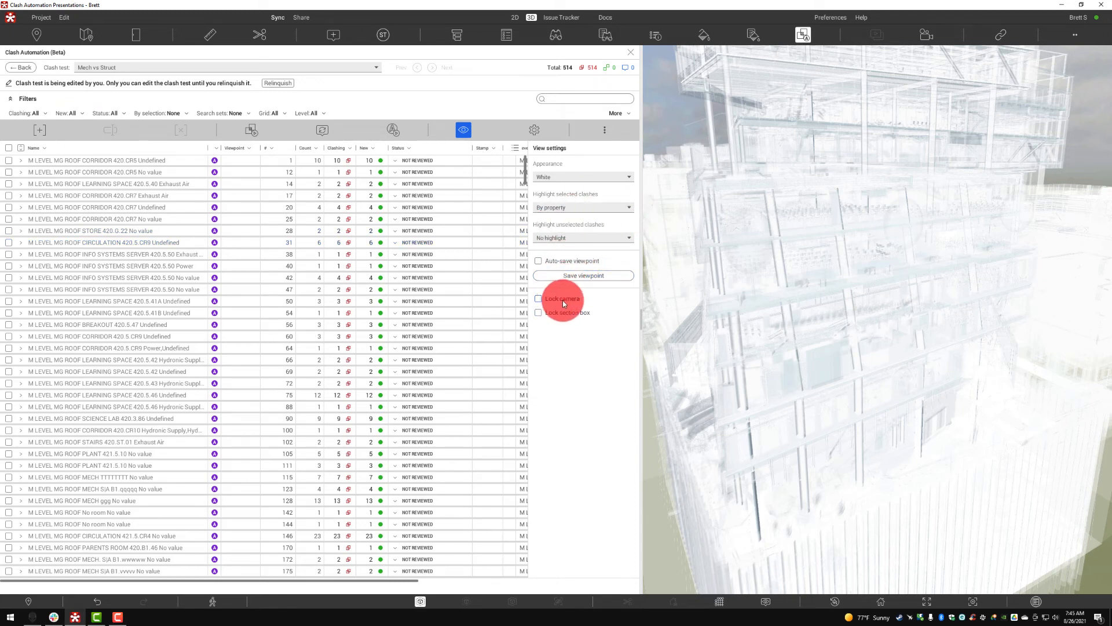
{"action": "left_click", "coordinate": [37, 36]}
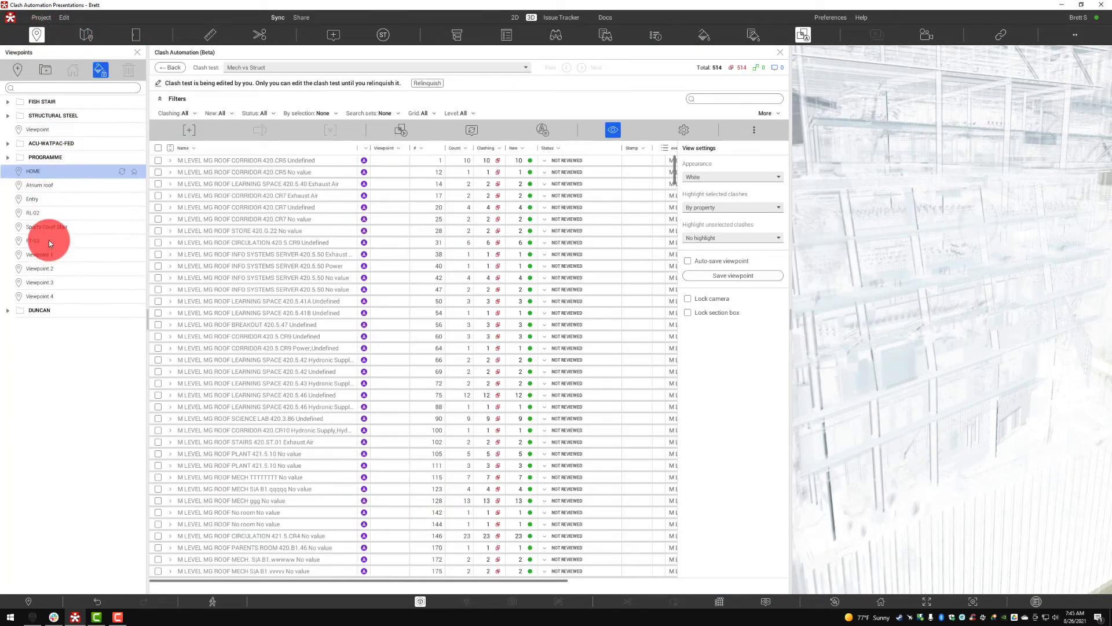
{"action": "left_click", "coordinate": [49, 200]}
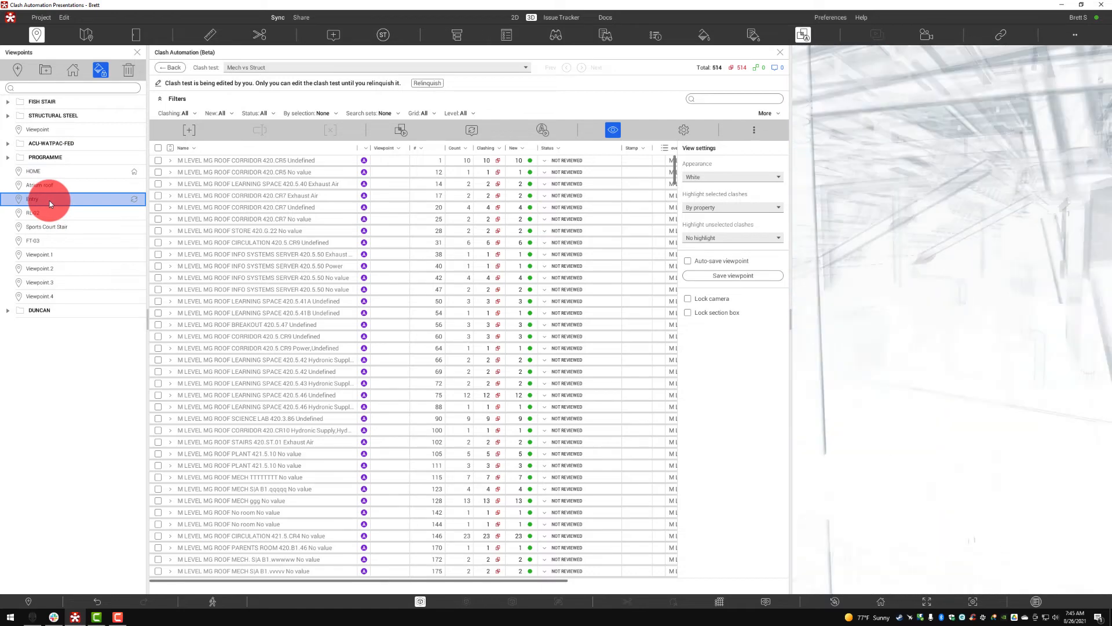
{"action": "left_click", "coordinate": [52, 214]}
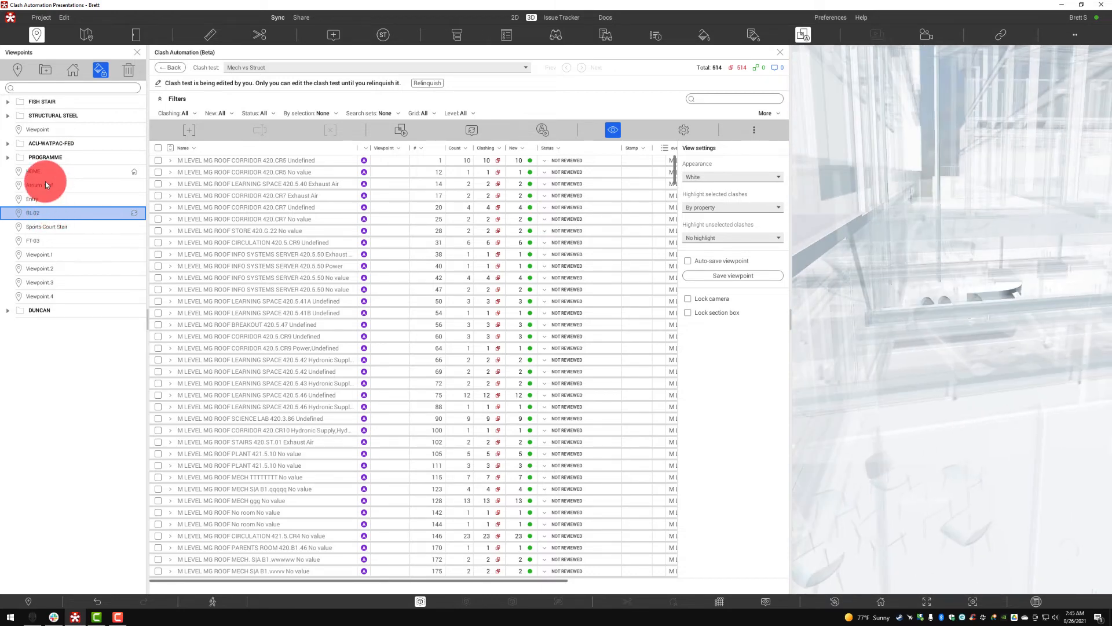
{"action": "left_click", "coordinate": [8, 145]}
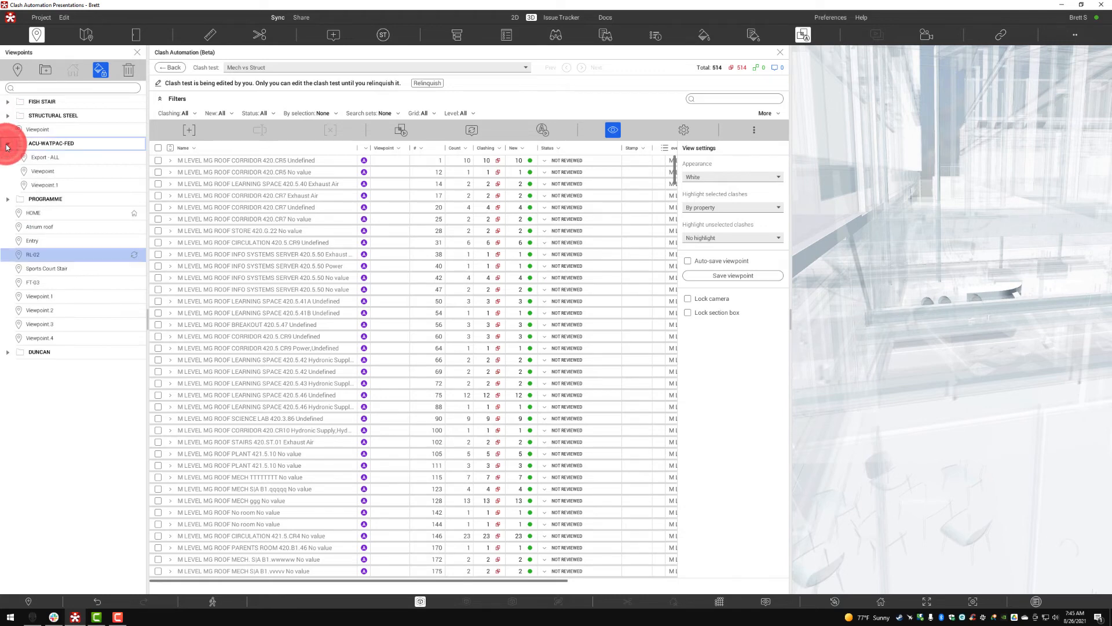
{"action": "left_click", "coordinate": [41, 297]}
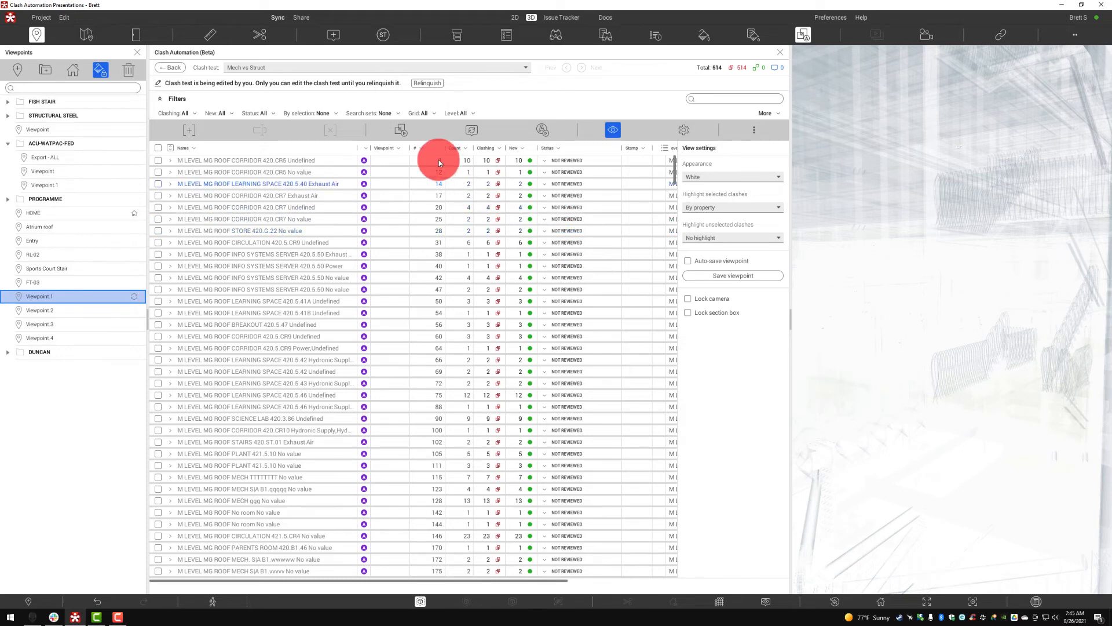
{"action": "left_click", "coordinate": [137, 52]}
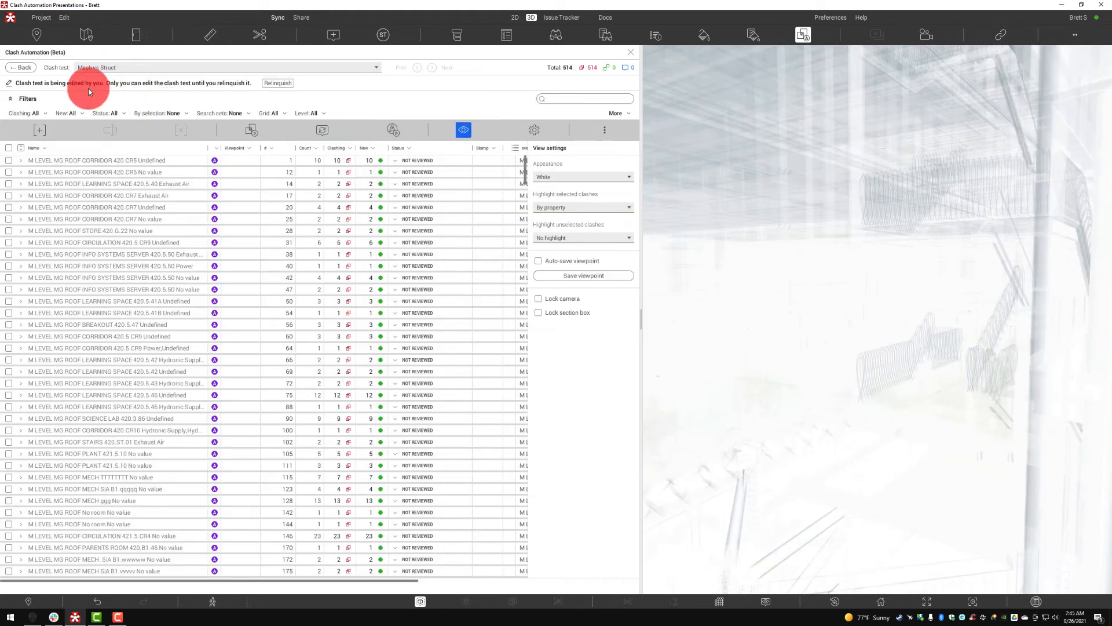
Step: Filter the clash groups to LEVEL 9 and select all of the filtered groups
{"action": "left_click", "coordinate": [320, 113]}
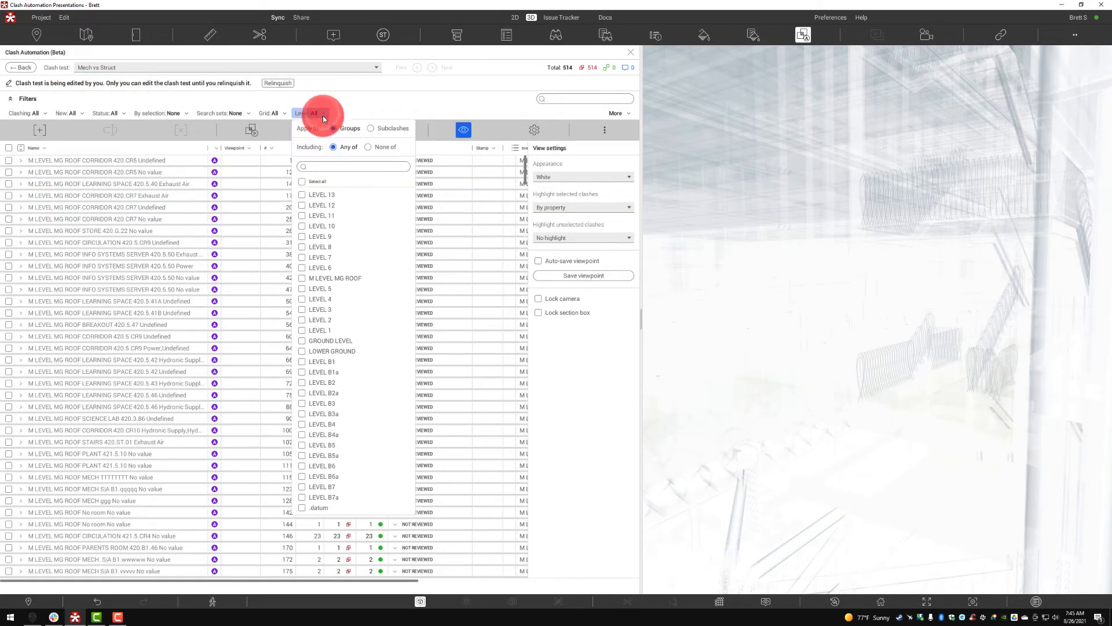
{"action": "left_click", "coordinate": [302, 236]}
{"action": "left_click", "coordinate": [222, 408]}
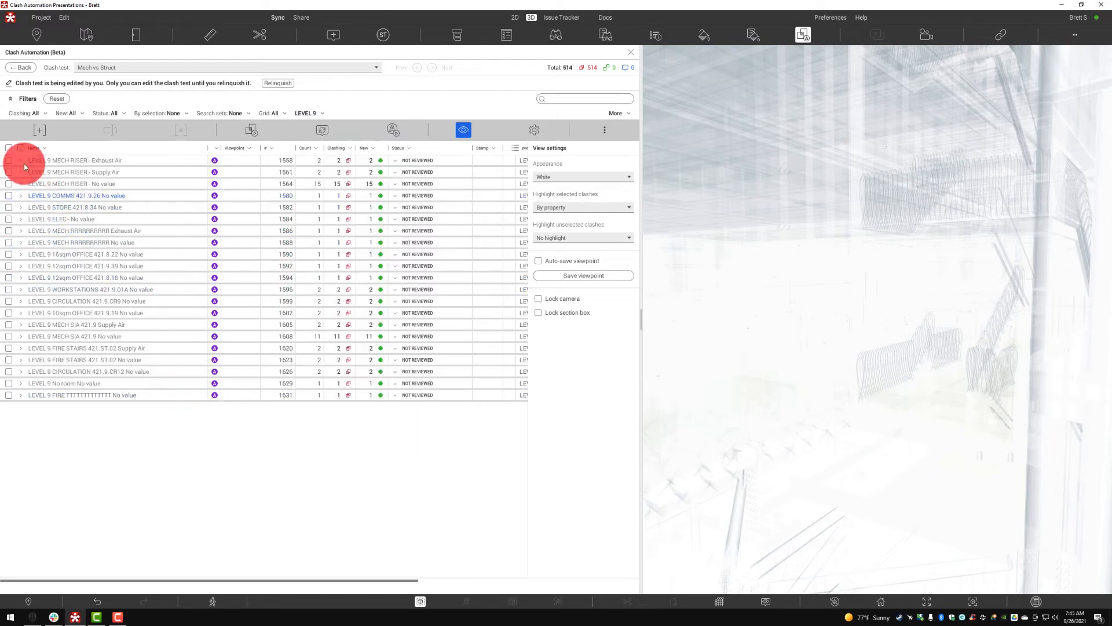
{"action": "left_click", "coordinate": [8, 149]}
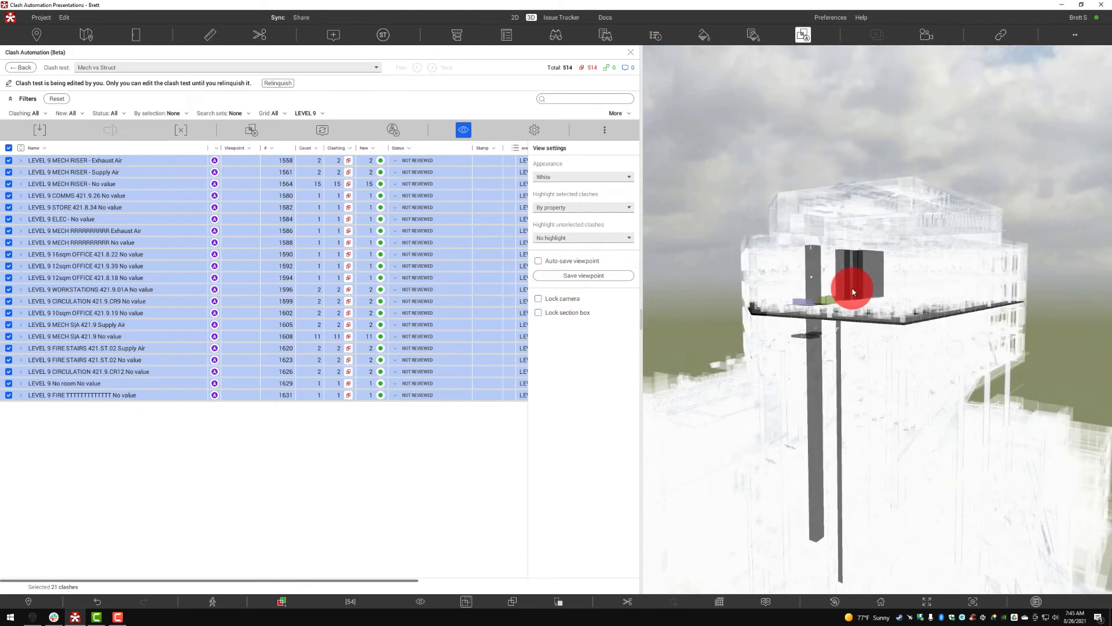
Step: Highlight the selected LEVEL 9 clashes with 3 colors and inspect them in the model from another angle
{"action": "left_click", "coordinate": [582, 213]}
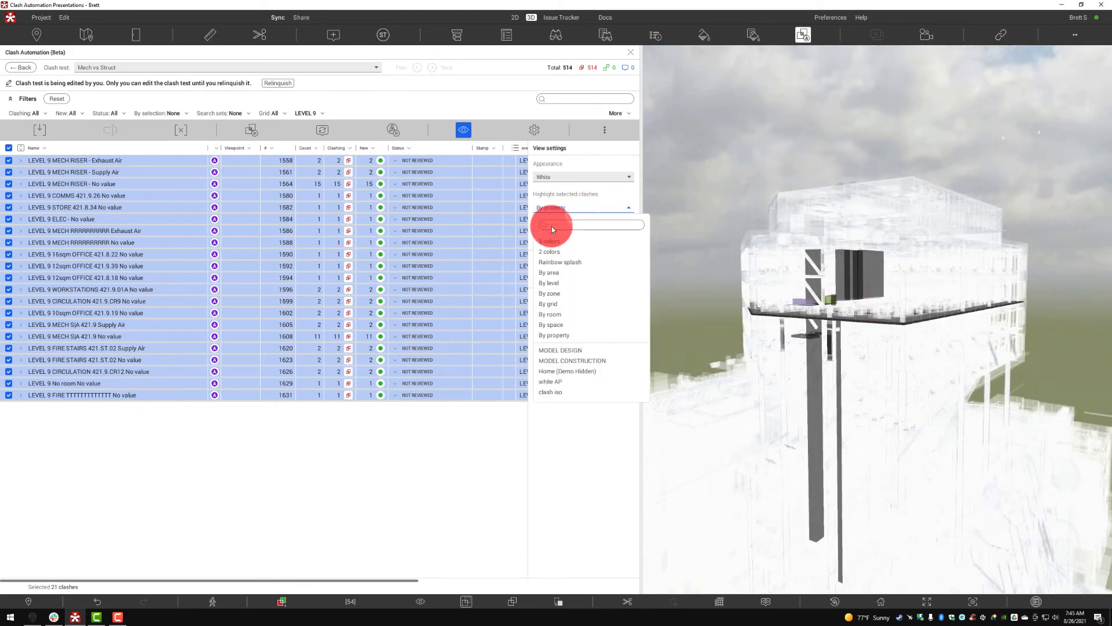
{"action": "left_click", "coordinate": [551, 238]}
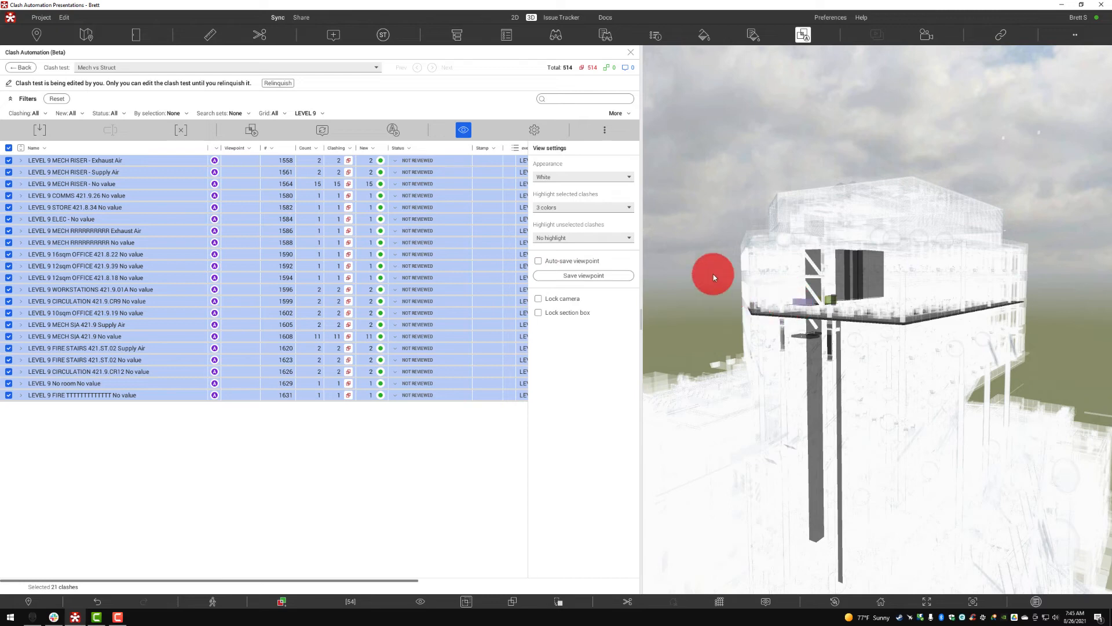
{"action": "scroll", "coordinate": [738, 301], "scroll_direction": "up", "scroll_amount": 3}
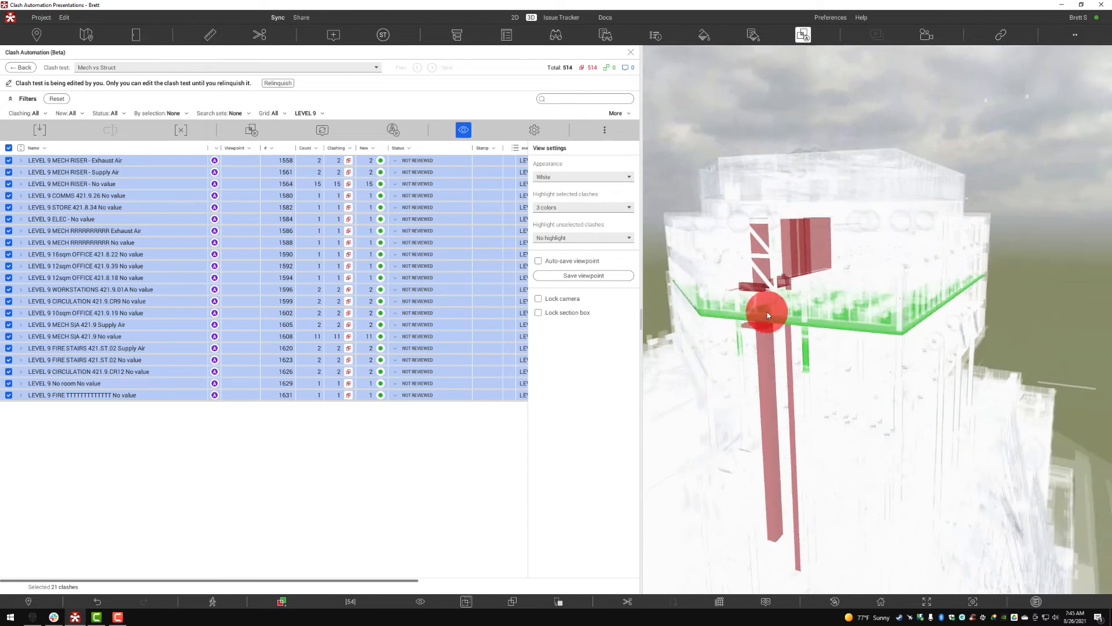
{"action": "left_click_drag", "start_coordinate": [767, 311], "coordinate": [873, 337]}
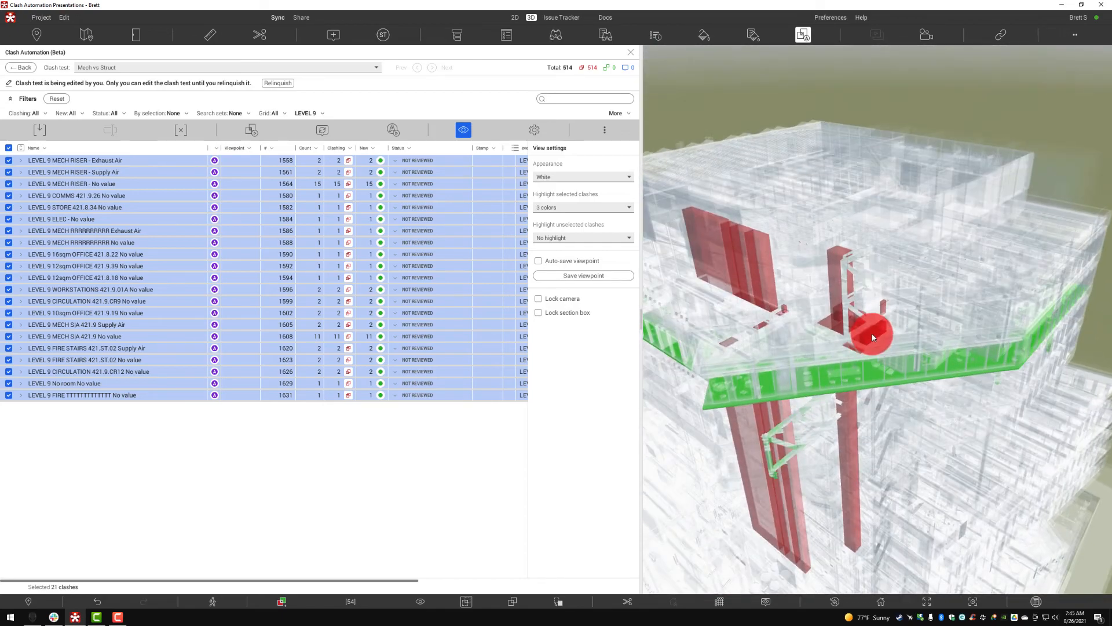
Step: Change the level filter from LEVEL 9 to LEVEL 7 and section the model around all selected clash groups
{"action": "left_click", "coordinate": [316, 113]}
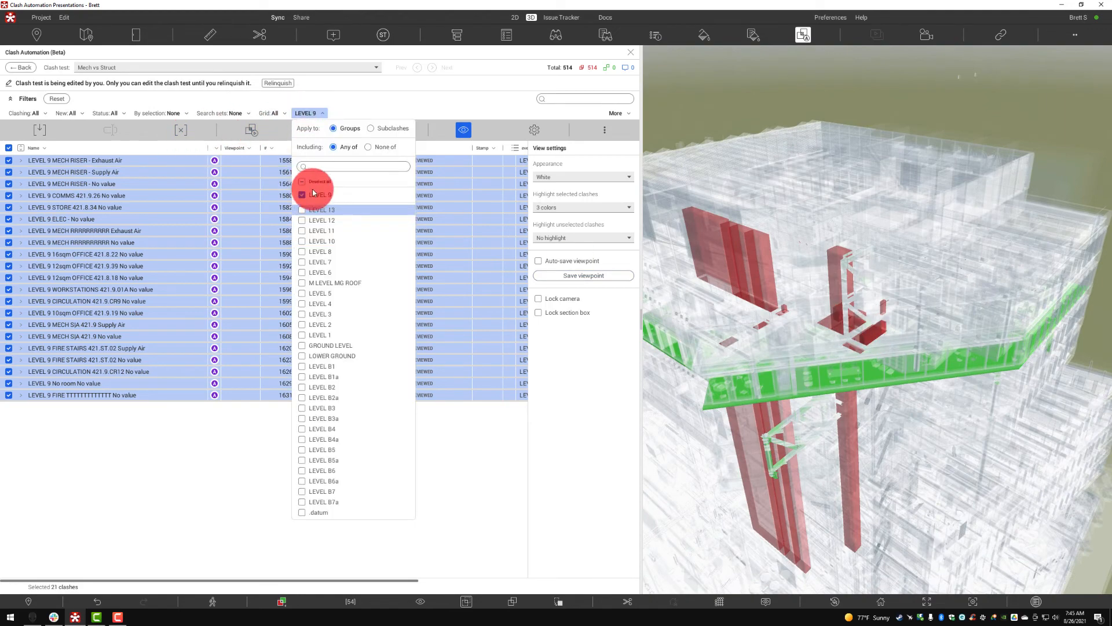
{"action": "left_click", "coordinate": [303, 195]}
{"action": "left_click", "coordinate": [301, 262]}
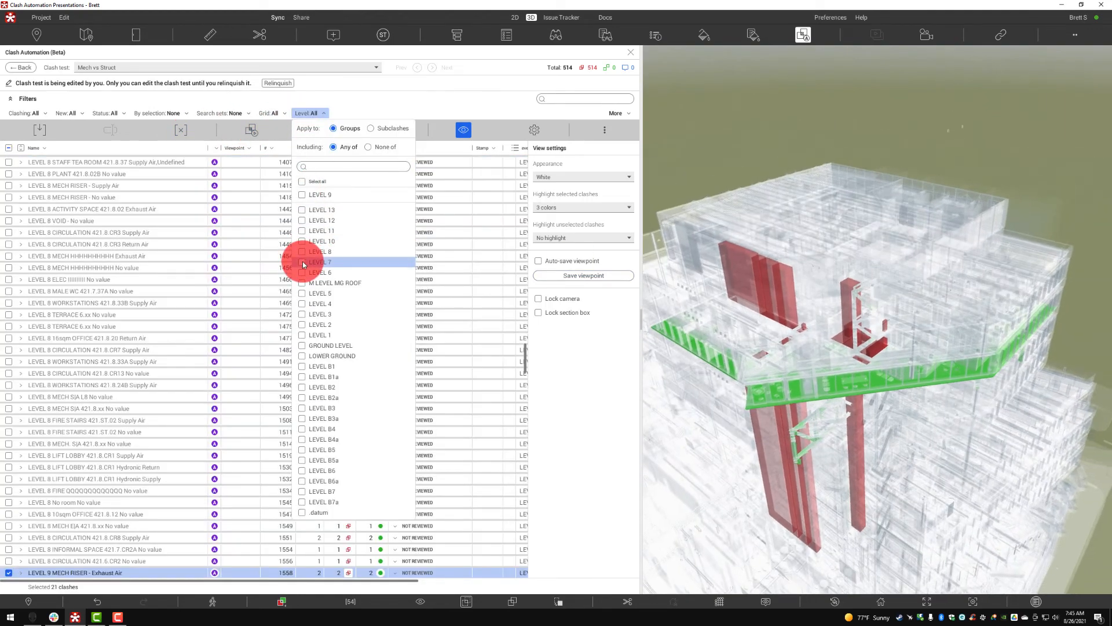
{"action": "left_click", "coordinate": [9, 148]}
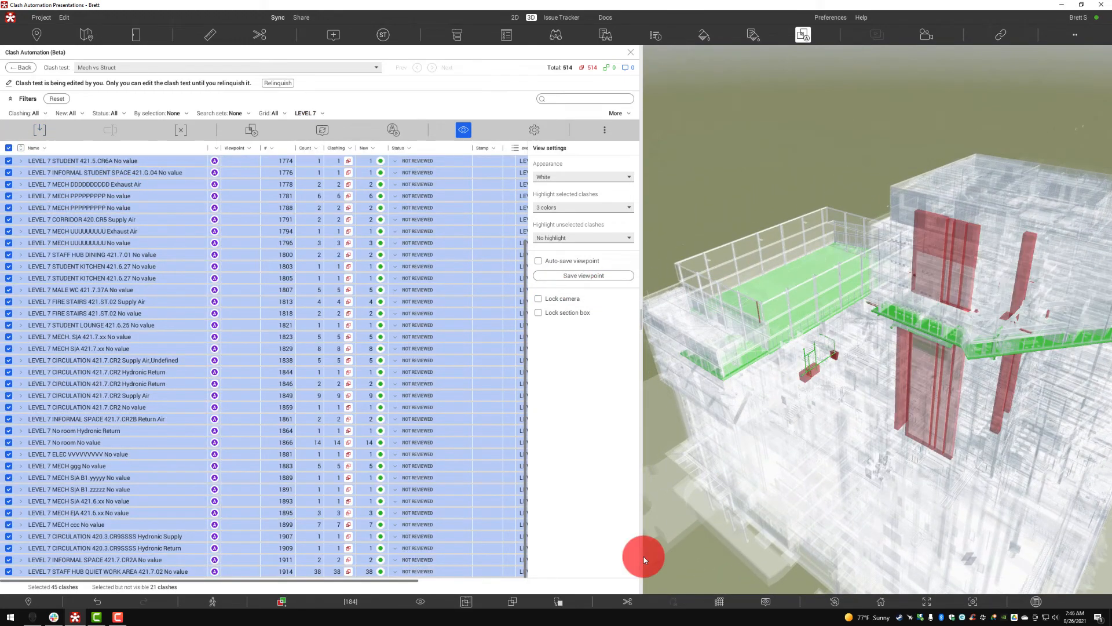
{"action": "left_click", "coordinate": [625, 603]}
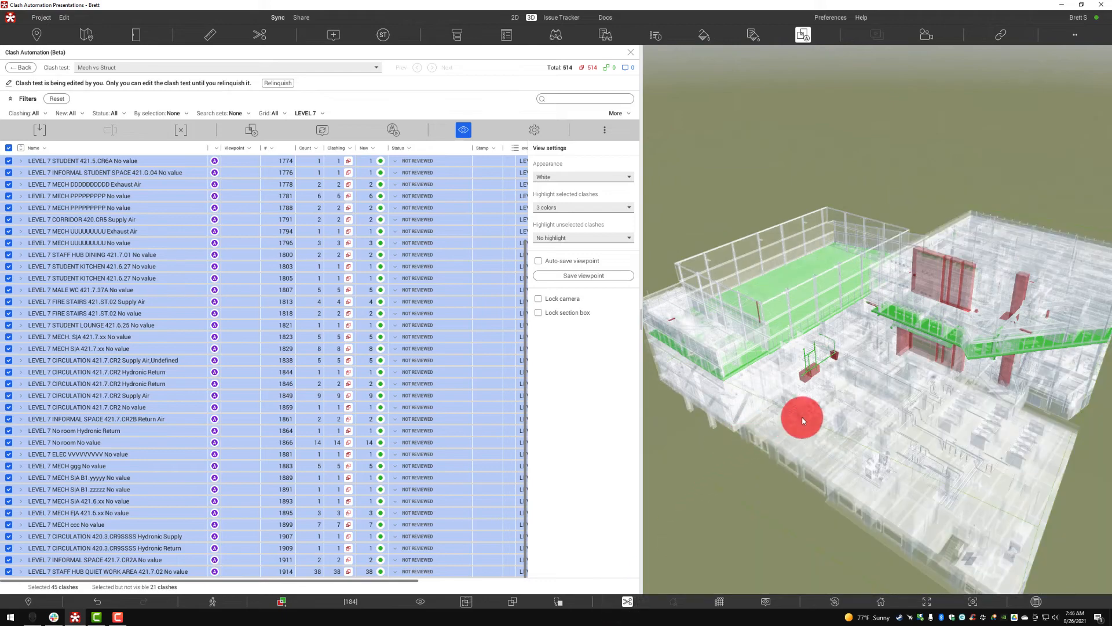
{"action": "mouse_move", "coordinate": [870, 384]}
{"action": "left_mouse_down"}
{"action": "mouse_move", "coordinate": [819, 340]}
{"action": "mouse_move", "coordinate": [881, 379]}
{"action": "mouse_move", "coordinate": [865, 379]}
{"action": "left_mouse_up"}
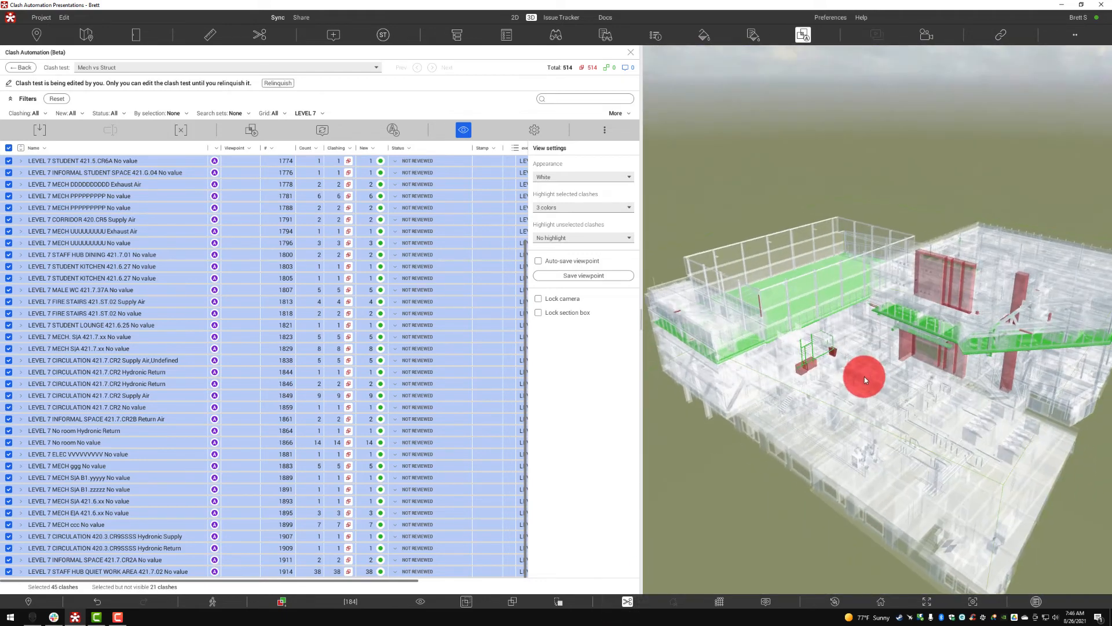
Step: Reset the clash filters and show the first group in the list, M LEVEL MG ROOF CORRIDOR 420.CR5 Undefined
{"action": "left_click", "coordinate": [62, 100]}
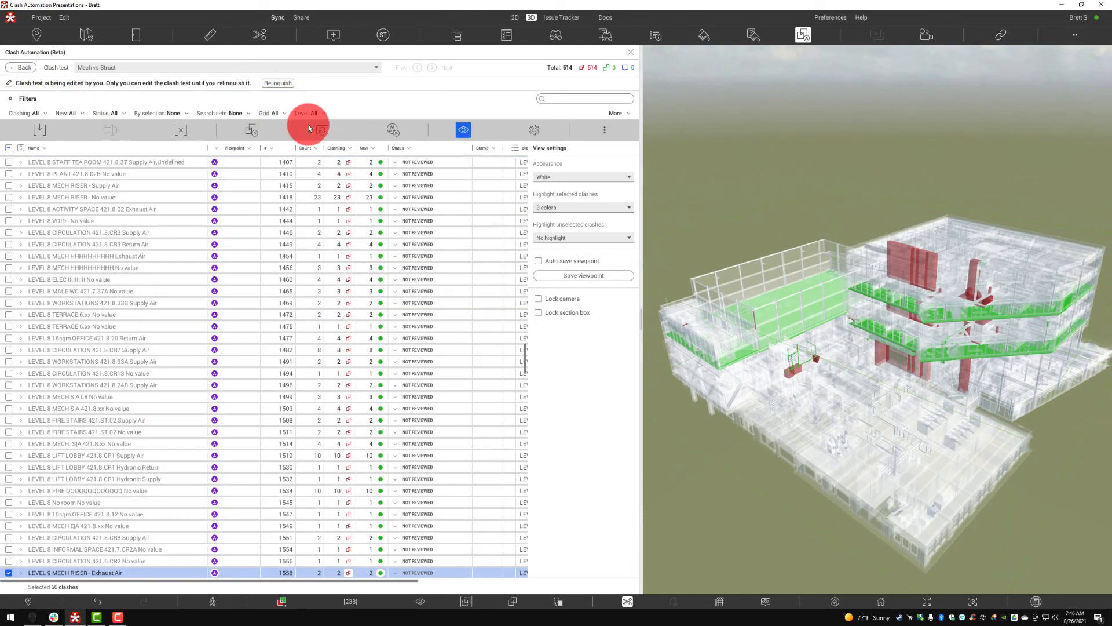
{"action": "scroll", "coordinate": [79, 198], "scroll_direction": "up", "scroll_amount": 1}
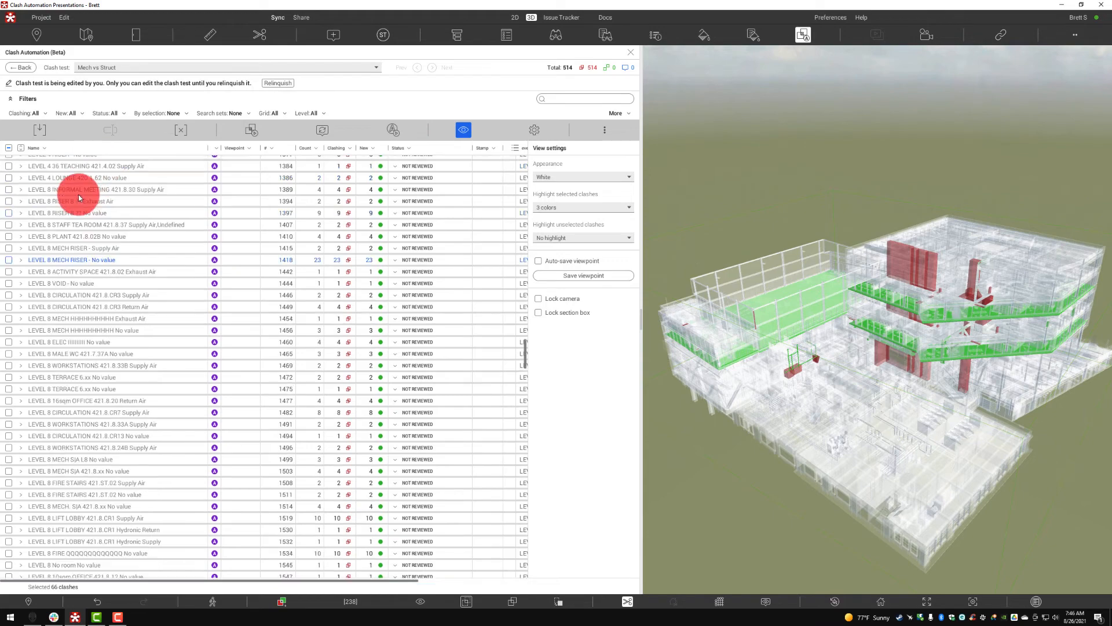
{"action": "scroll", "coordinate": [81, 194], "scroll_direction": "up", "scroll_amount": 10}
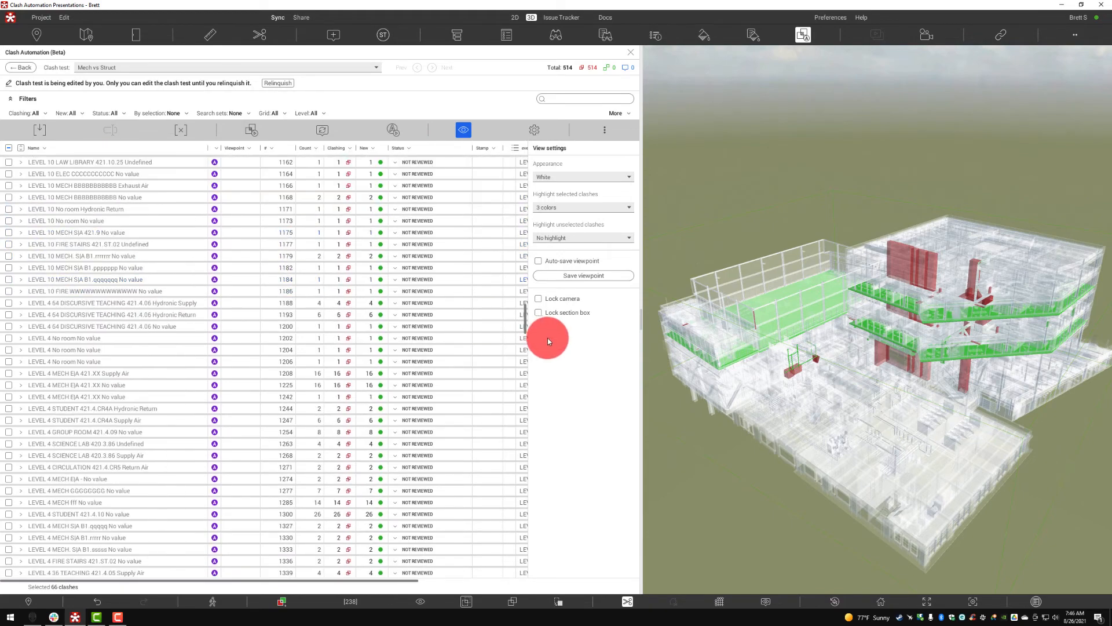
{"action": "scroll", "coordinate": [519, 301], "scroll_direction": "up", "scroll_amount": 3}
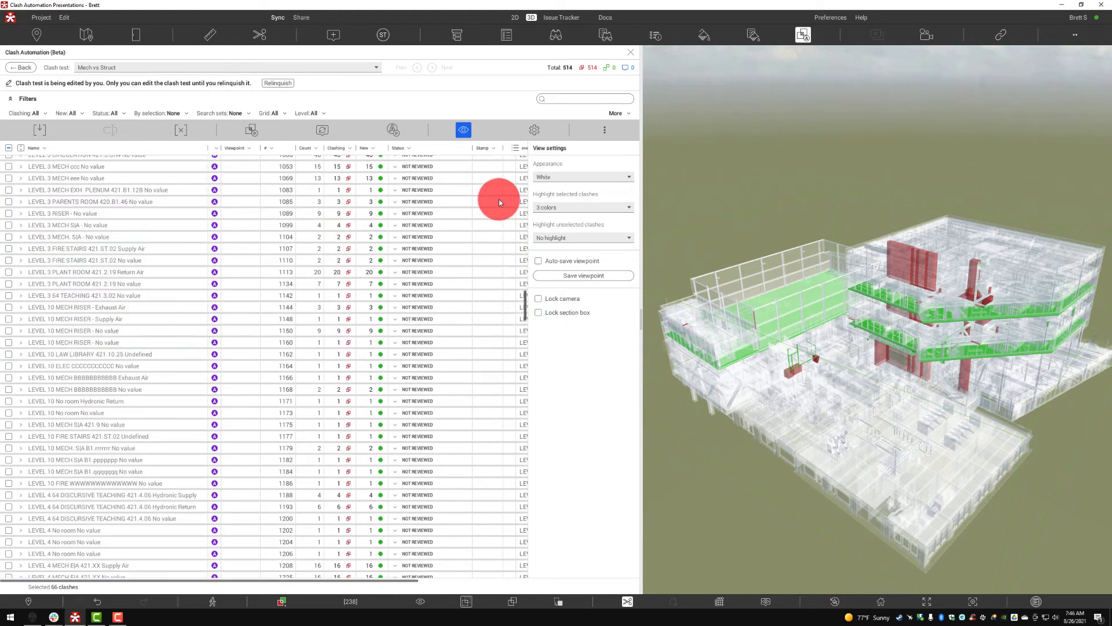
{"action": "scroll", "coordinate": [498, 199], "scroll_direction": "up", "scroll_amount": 10}
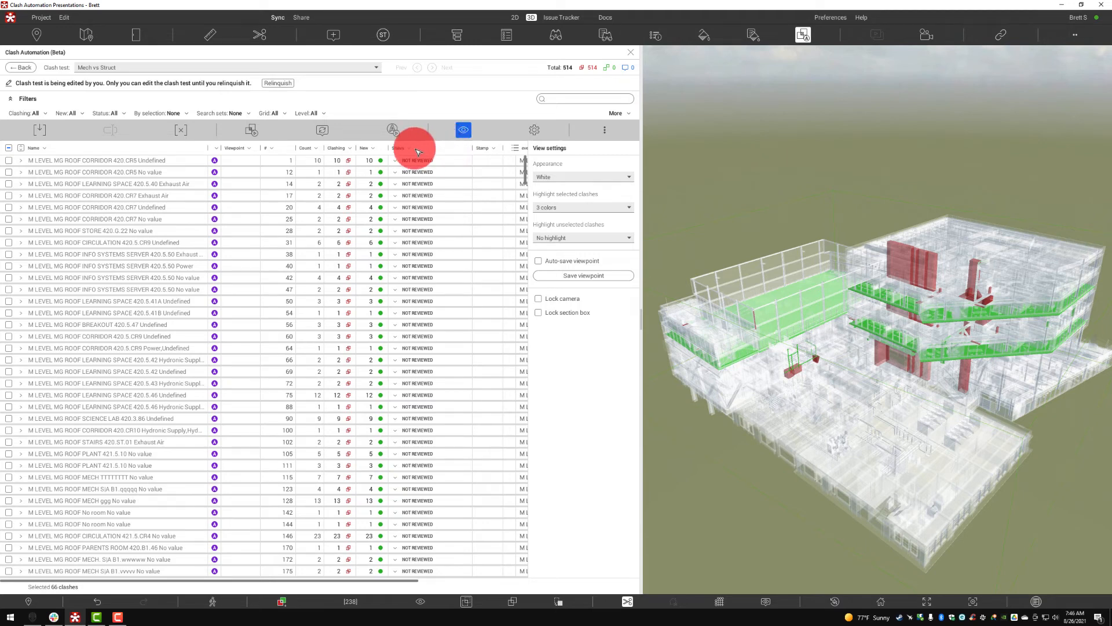
{"action": "left_click", "coordinate": [154, 161]}
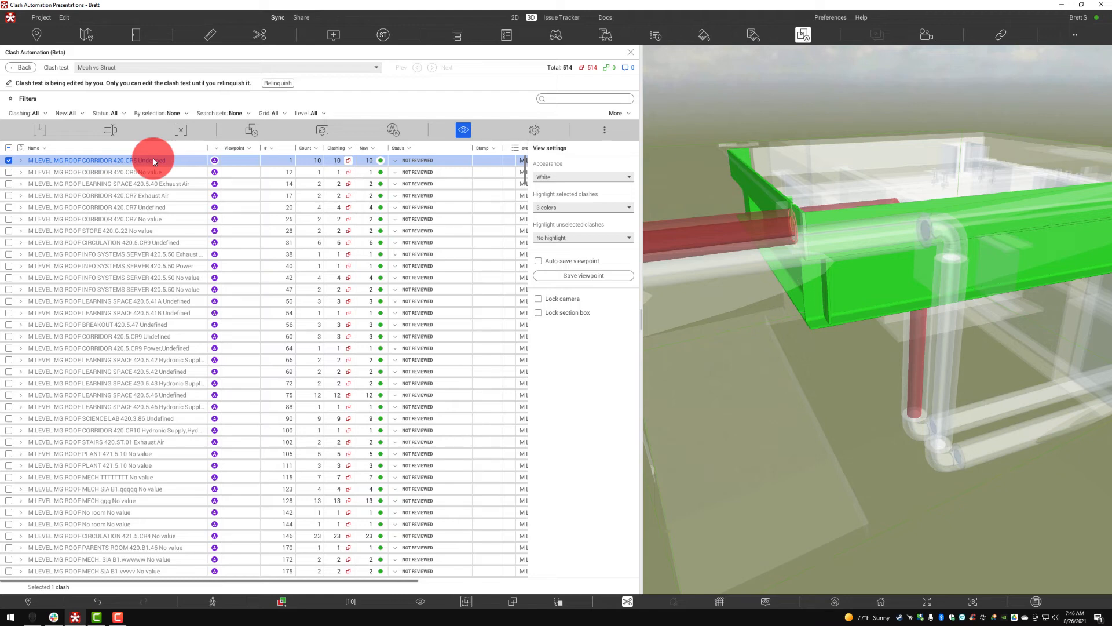
{"action": "left_click", "coordinate": [101, 161]}
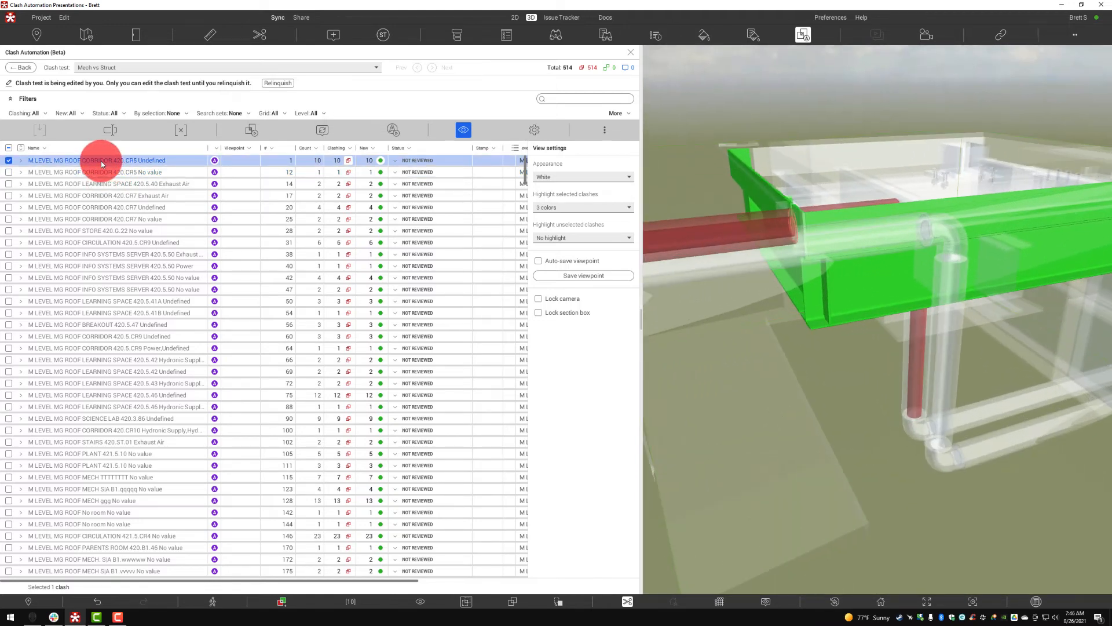
Step: Set the M LEVEL MG ROOF CORRIDOR 420.CR5 No value group's status to Approved and check who approved it
{"action": "left_click", "coordinate": [110, 173]}
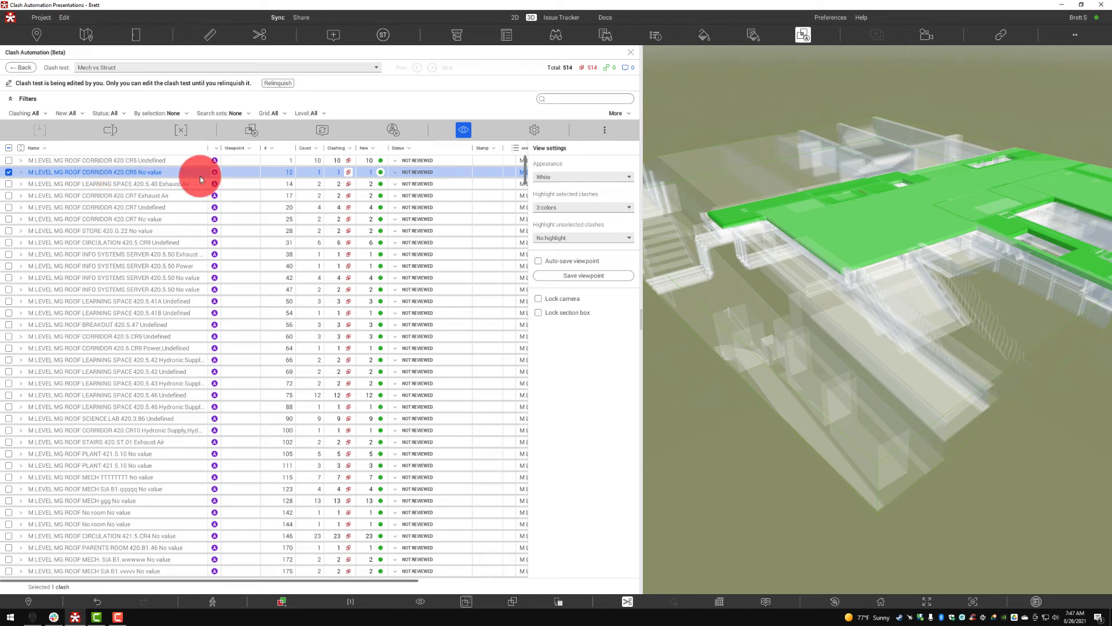
{"action": "left_click", "coordinate": [412, 172]}
{"action": "left_click", "coordinate": [414, 207]}
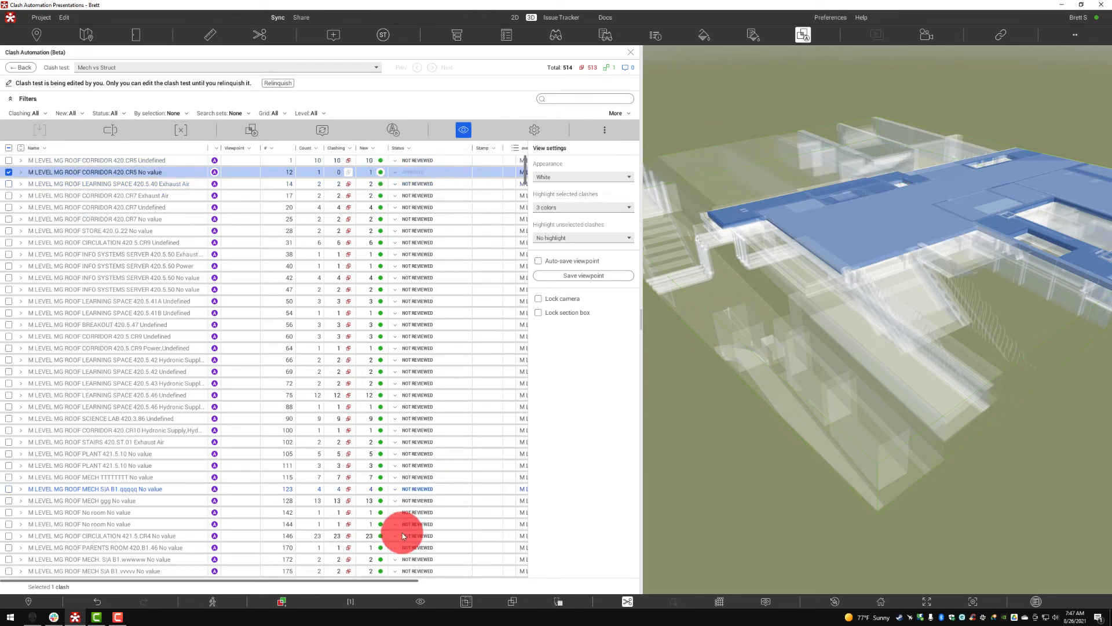
{"action": "left_click_drag", "start_coordinate": [376, 577], "coordinate": [486, 542]}
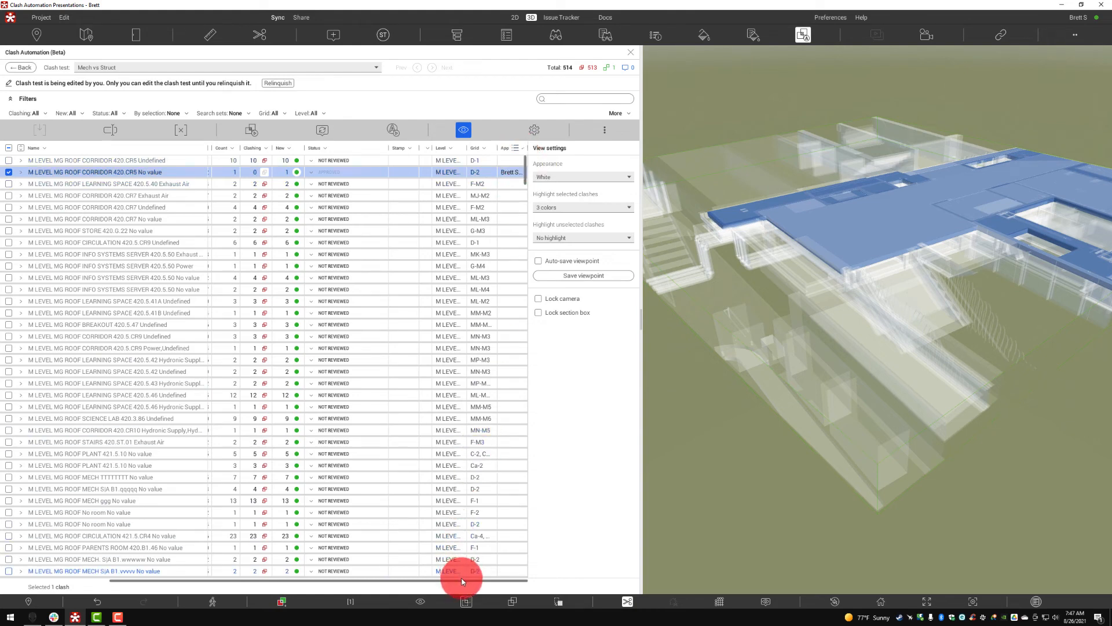
{"action": "left_click_drag", "start_coordinate": [454, 580], "coordinate": [328, 580]}
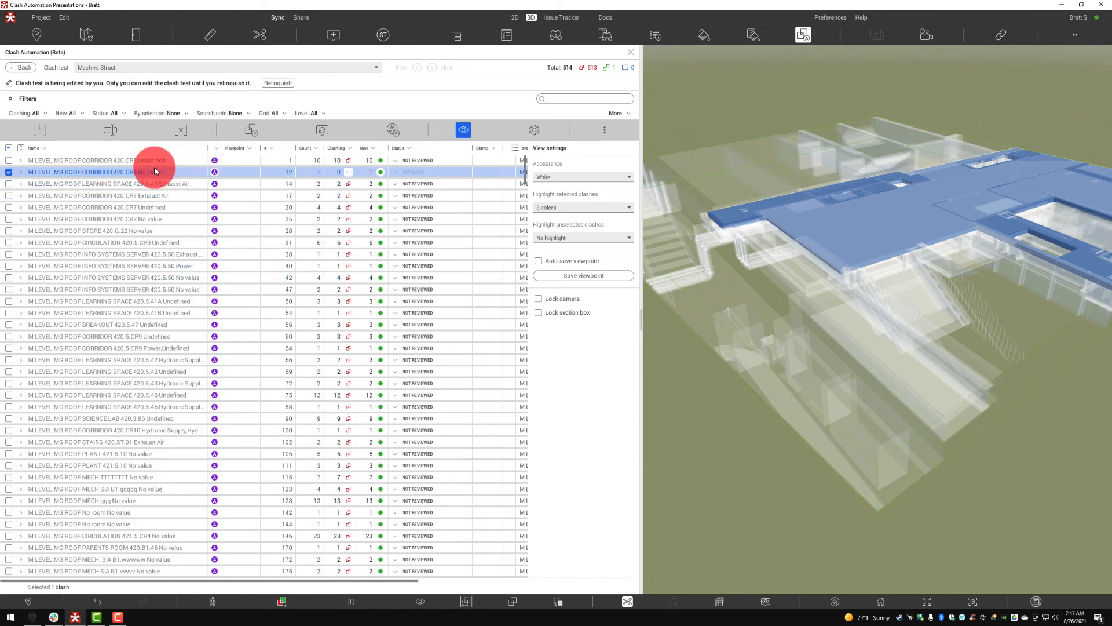
Step: Set the status of the CORRIDOR 420.CR5 Undefined and LEARNING SPACE 420.5.40 Exhaust Air groups to Reviewed
{"action": "left_click", "coordinate": [417, 162]}
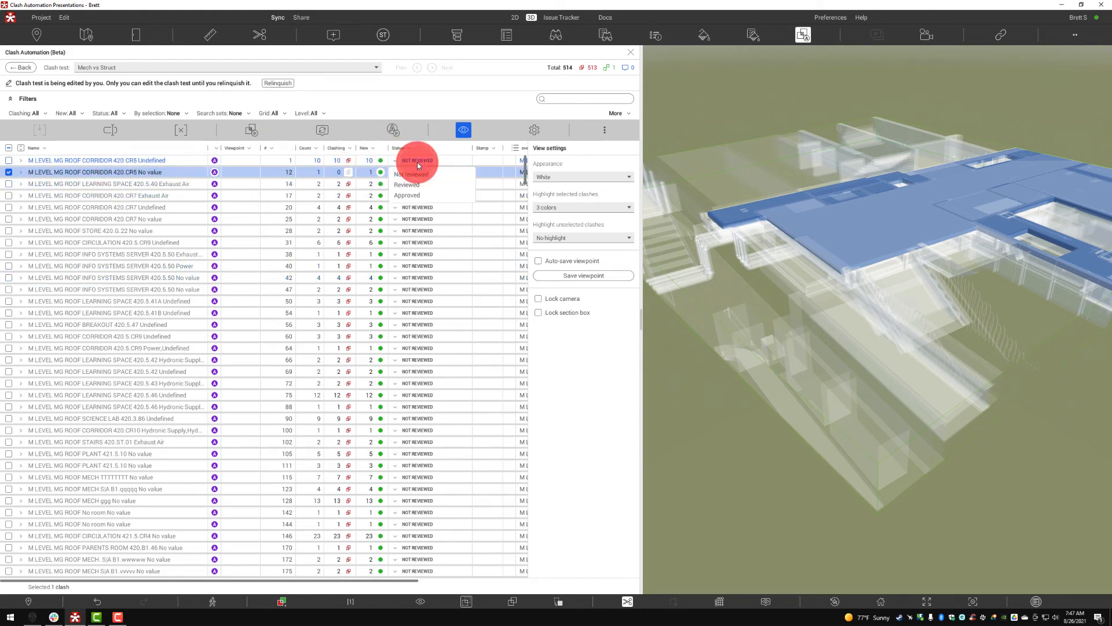
{"action": "left_click", "coordinate": [407, 185]}
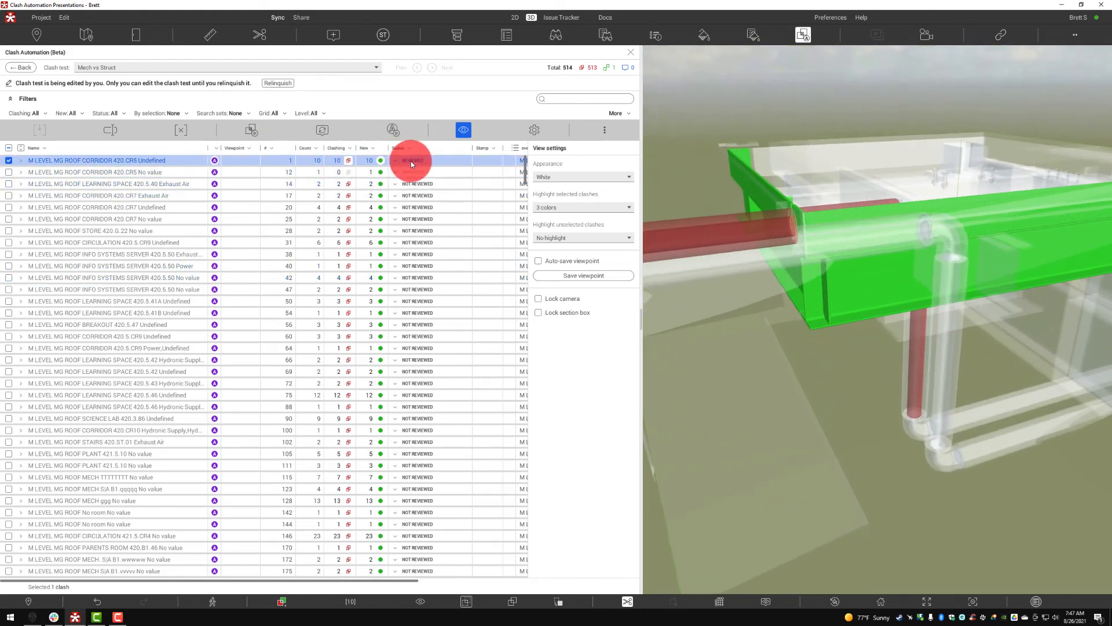
{"action": "left_click", "coordinate": [415, 185]}
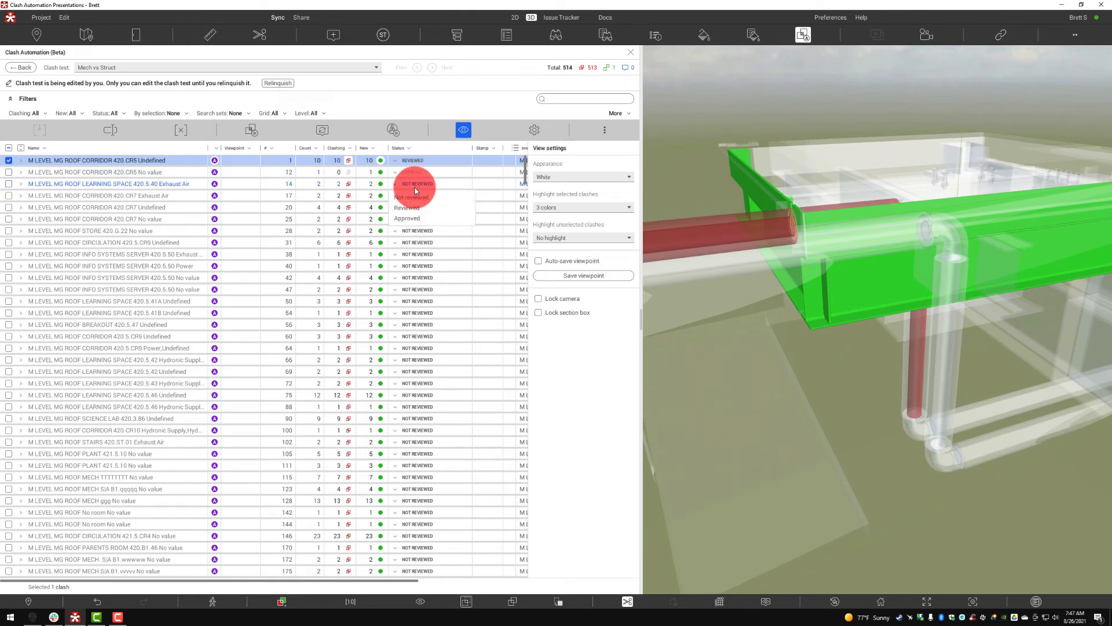
{"action": "left_click", "coordinate": [409, 206]}
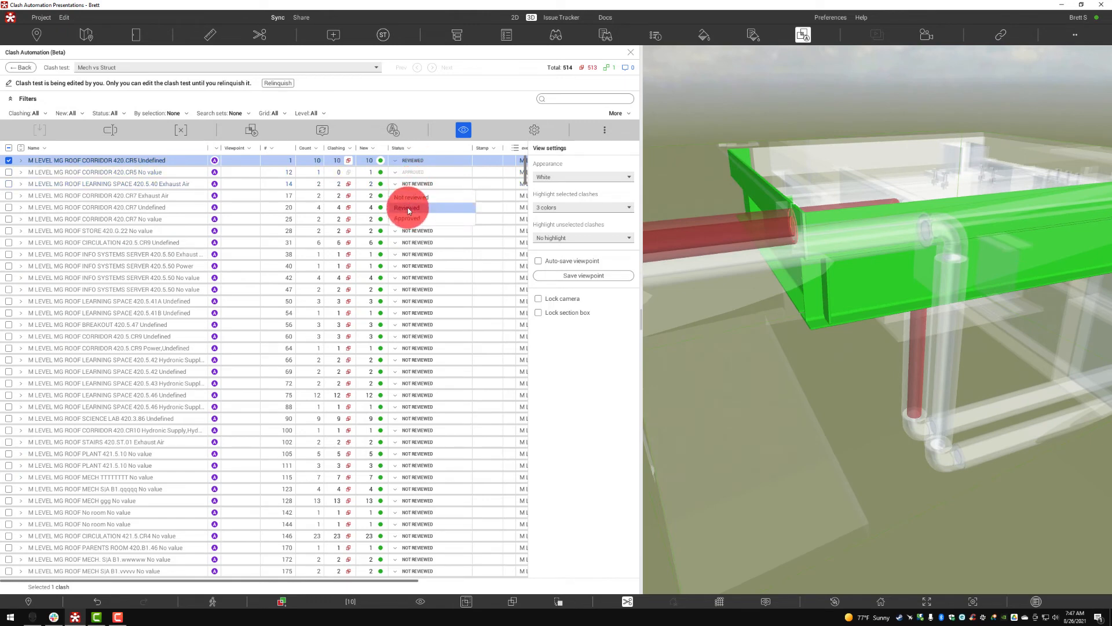
Step: Set the CORRIDOR 420.CR7 Exhaust Air group's status to Approved and the CORRIDOR 420.CR7 Undefined group's to Reviewed
{"action": "left_click", "coordinate": [409, 196]}
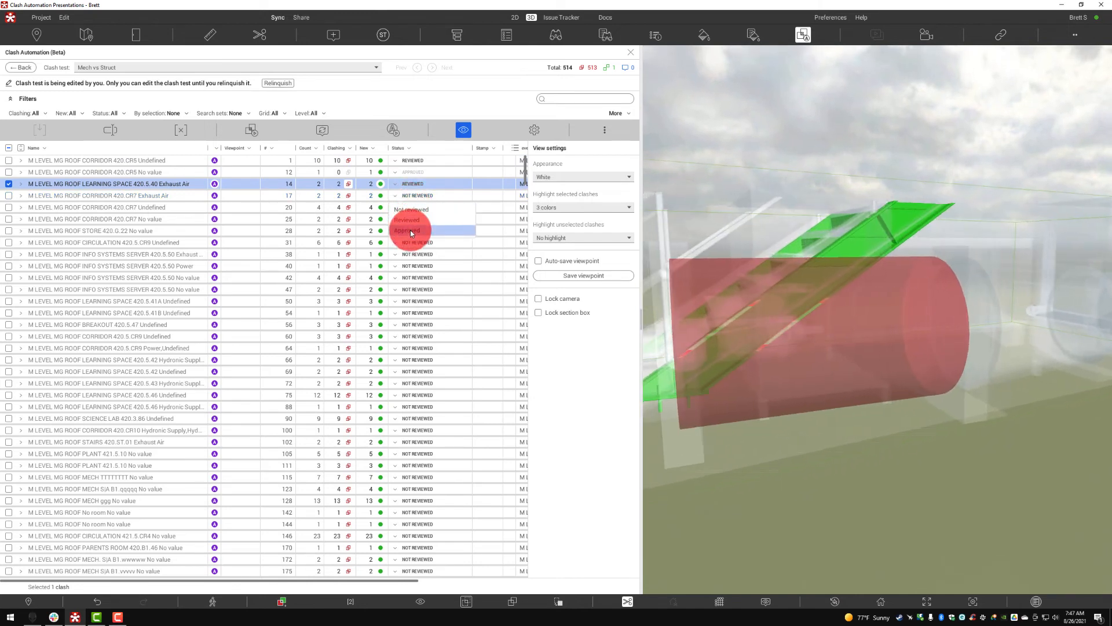
{"action": "left_click", "coordinate": [413, 230]}
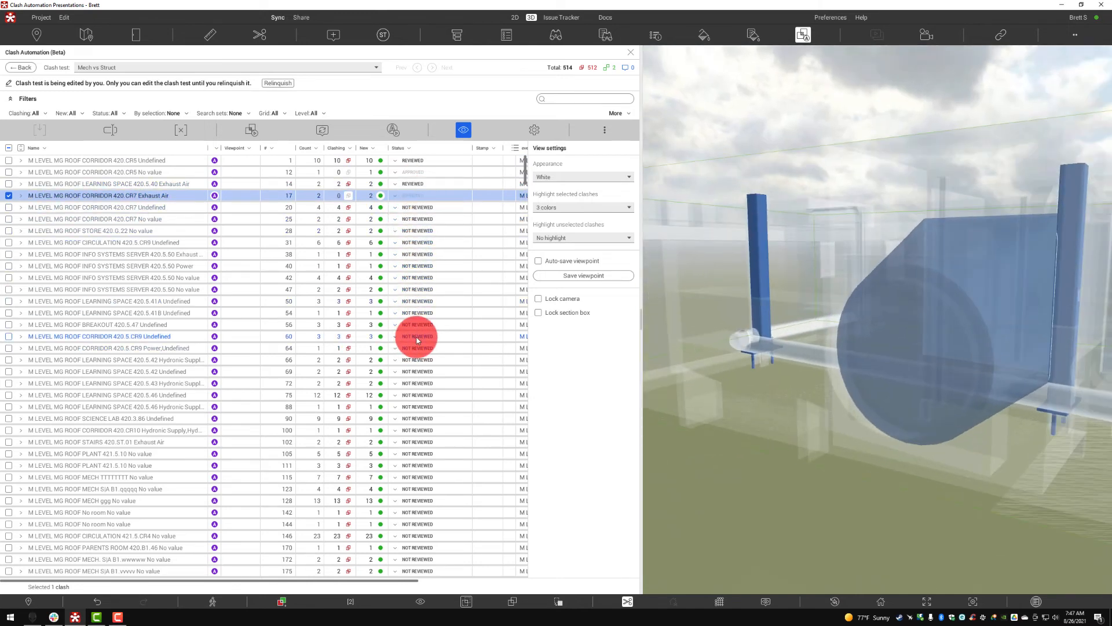
{"action": "left_click", "coordinate": [410, 209]}
{"action": "left_click", "coordinate": [416, 233]}
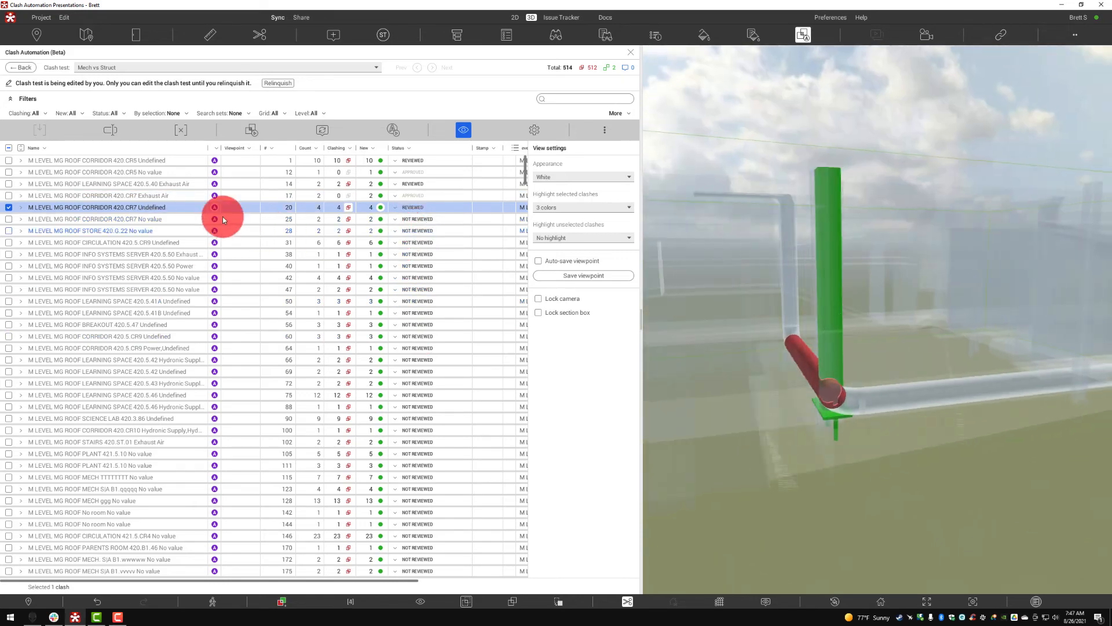
Step: Set the status of all groups from CORRIDOR 420.CR7 Undefined through the CORRIDOR 420.CR10 Hydronic Supply group to Approved
{"action": "left_click", "coordinate": [9, 220]}
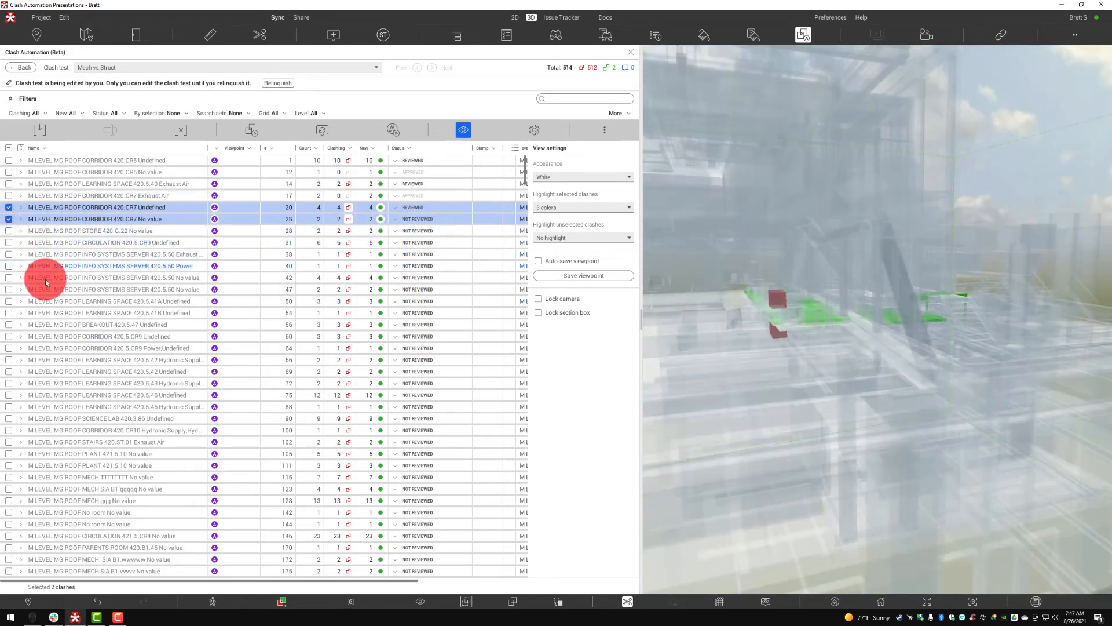
{"action": "left_click", "coordinate": [8, 431], "text": "shift"}
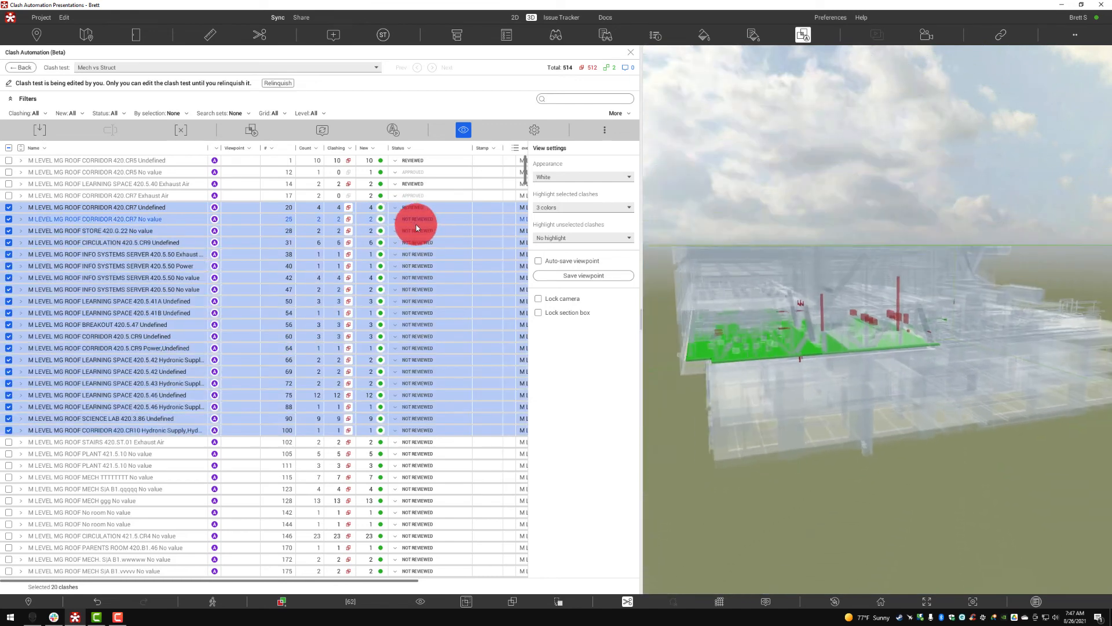
{"action": "left_click", "coordinate": [410, 219]}
{"action": "left_click", "coordinate": [415, 253]}
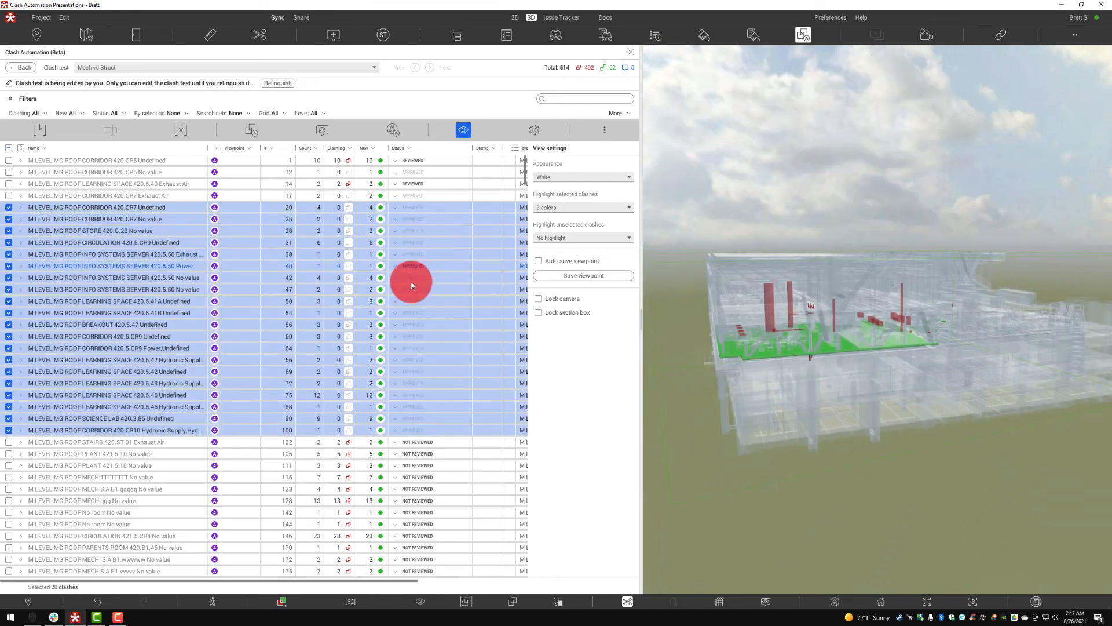
Step: Set the status of all groups from STAIRS 420.ST.01 Exhaust Air through MECH S|A B1.vvvvv No value to Reviewed
{"action": "left_click", "coordinate": [8, 443]}
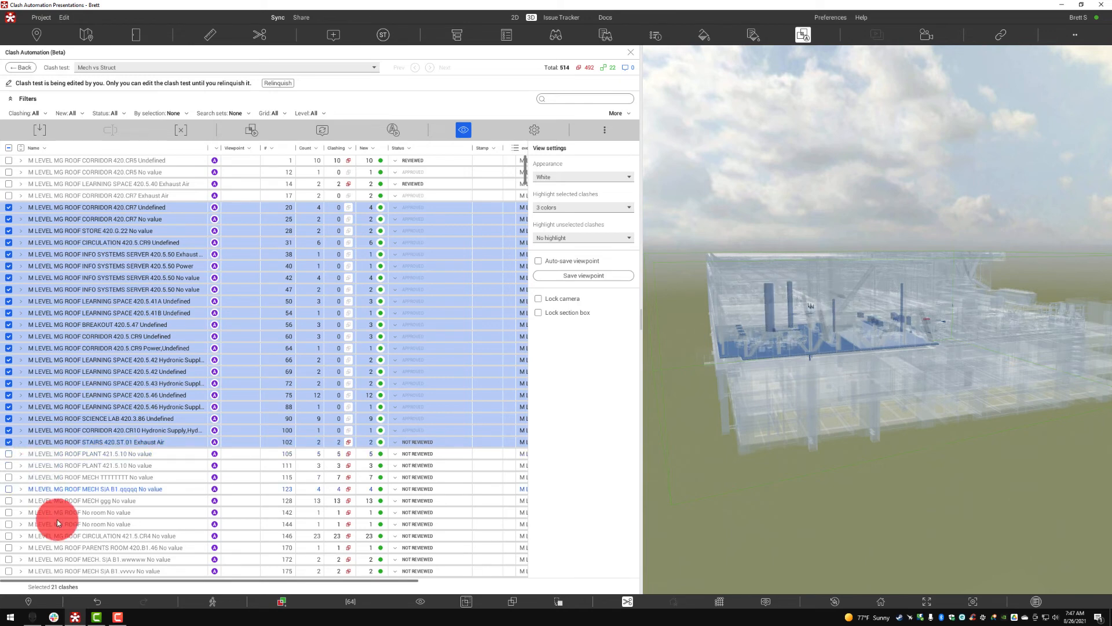
{"action": "left_click", "coordinate": [81, 576], "text": "shift"}
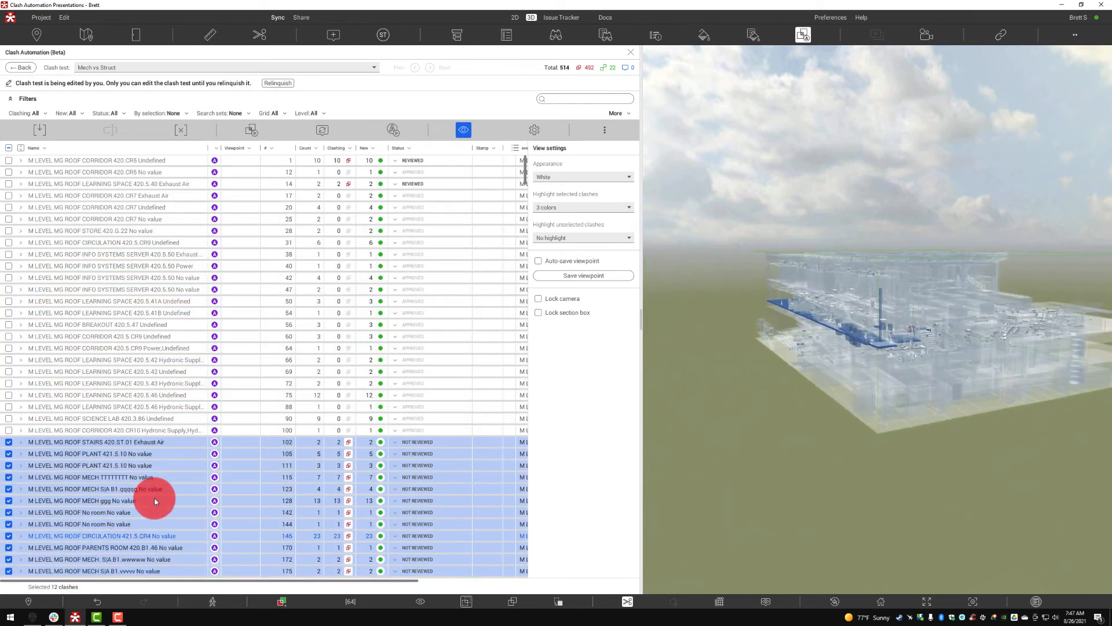
{"action": "scroll", "coordinate": [243, 469], "scroll_direction": "down", "scroll_amount": 2}
{"action": "left_click", "coordinate": [432, 387]}
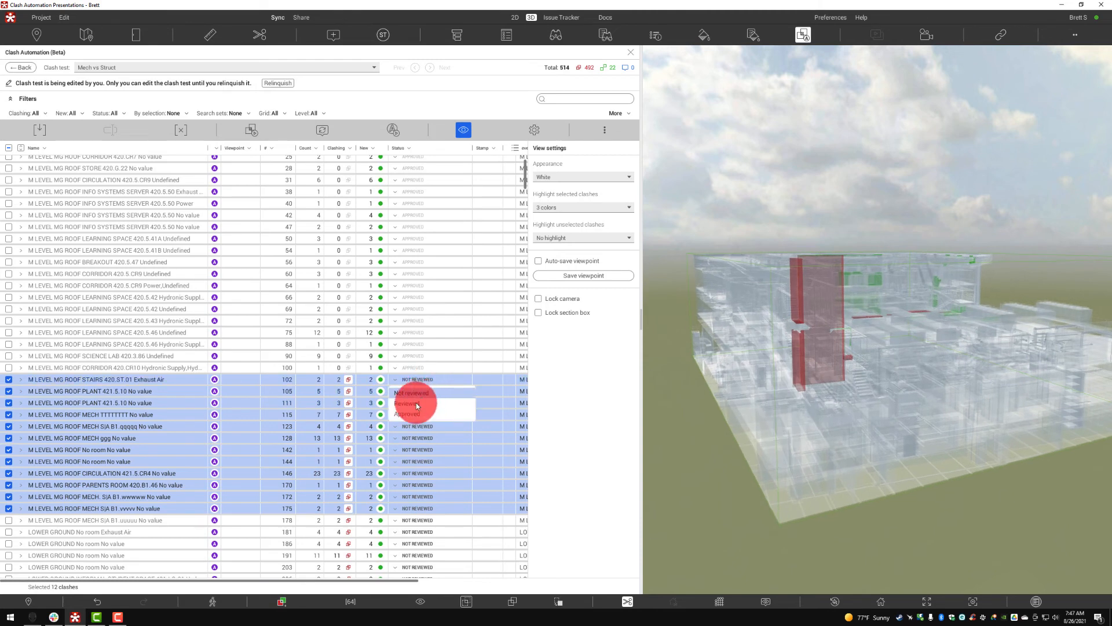
{"action": "left_click", "coordinate": [412, 405]}
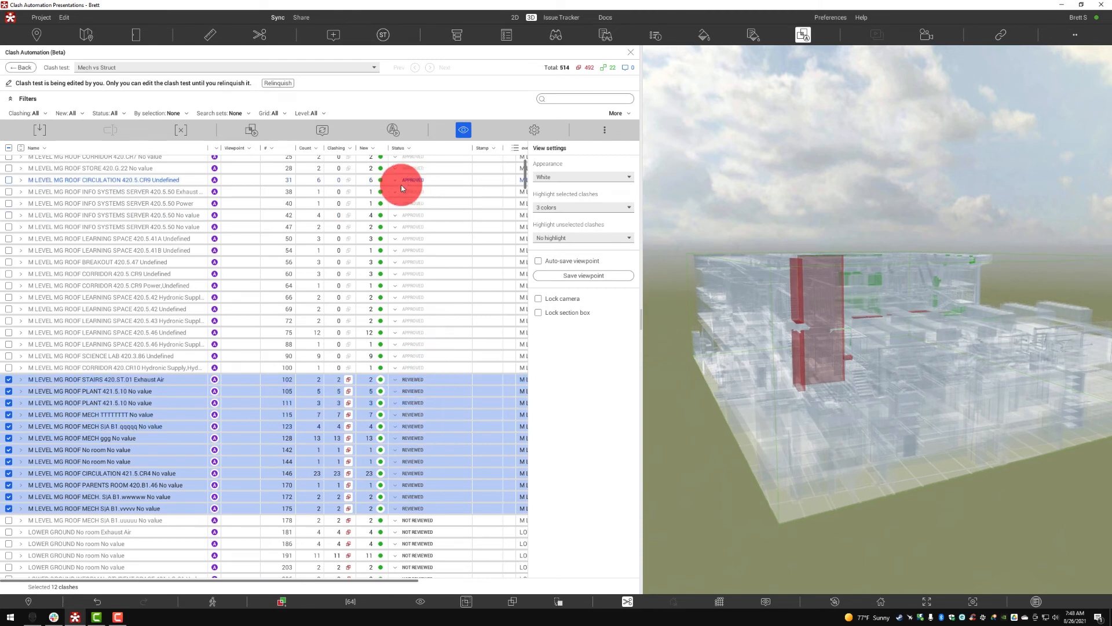
Step: Sync the clash test to the issue tracker, creating new issues only for the Reviewed clashes
{"action": "scroll", "coordinate": [364, 214], "scroll_direction": "up", "scroll_amount": 2}
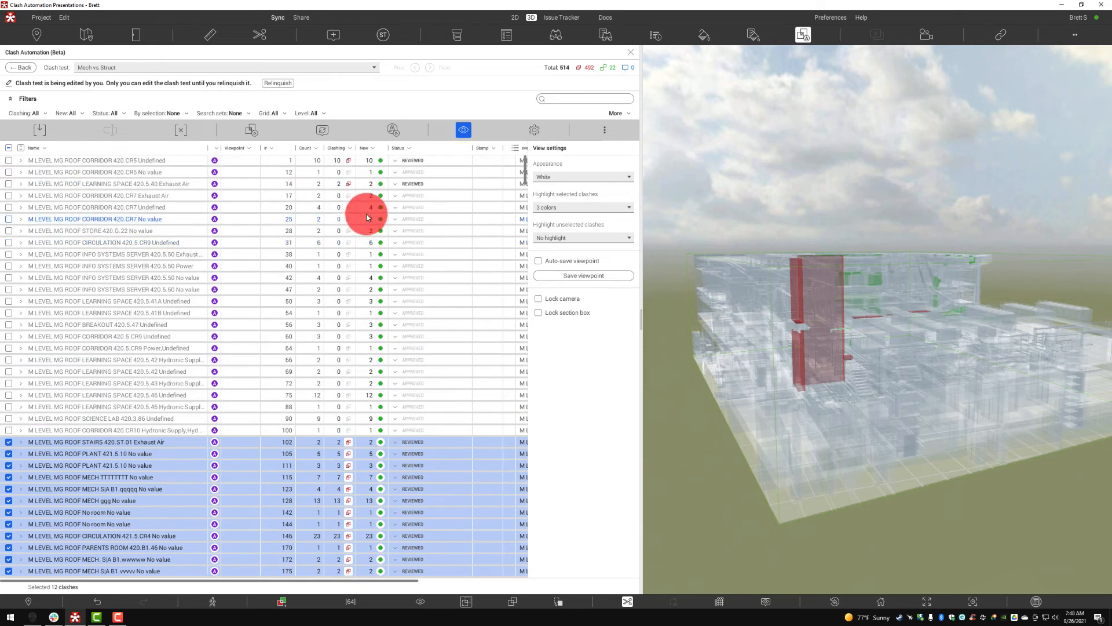
{"action": "left_click", "coordinate": [322, 131]}
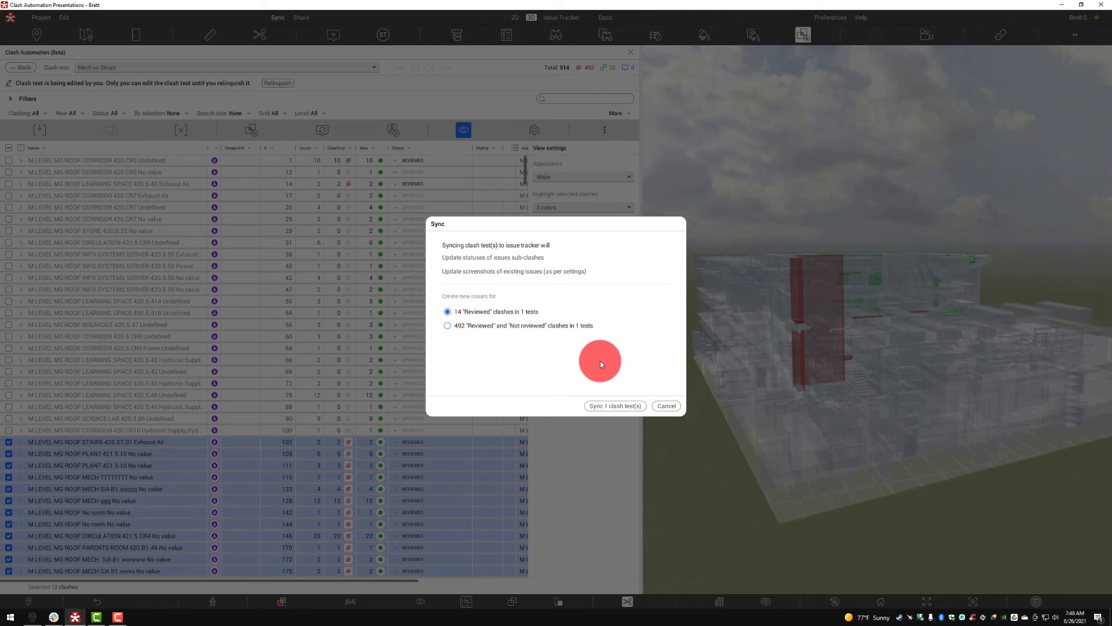
{"action": "left_click", "coordinate": [613, 404]}
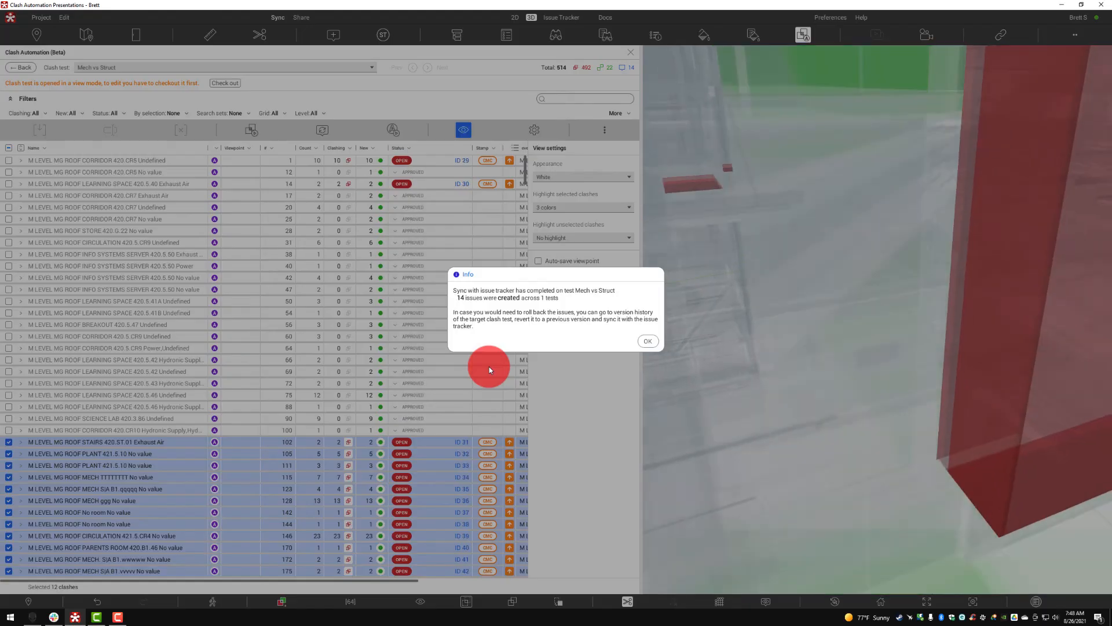
{"action": "left_click", "coordinate": [647, 341]}
Step: Open the STAIRS 420.ST.01 Exhaust Air group's issue, ID 31, in the issue tracker and view it in 3D
{"action": "scroll", "coordinate": [427, 392], "scroll_direction": "down", "scroll_amount": 3}
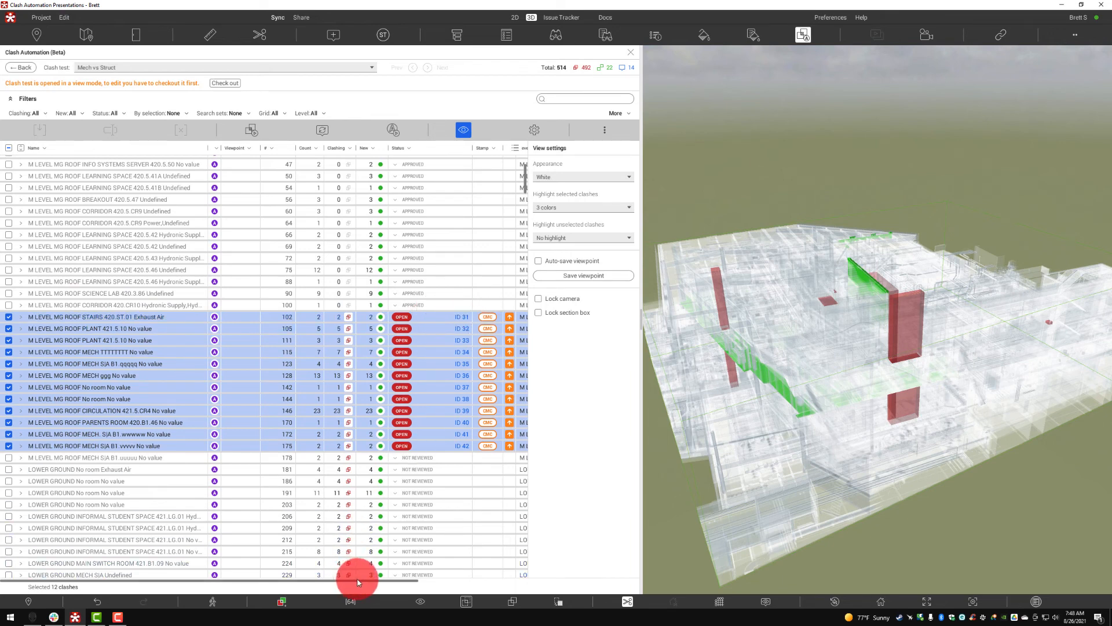
{"action": "left_click_drag", "start_coordinate": [360, 579], "coordinate": [508, 546]}
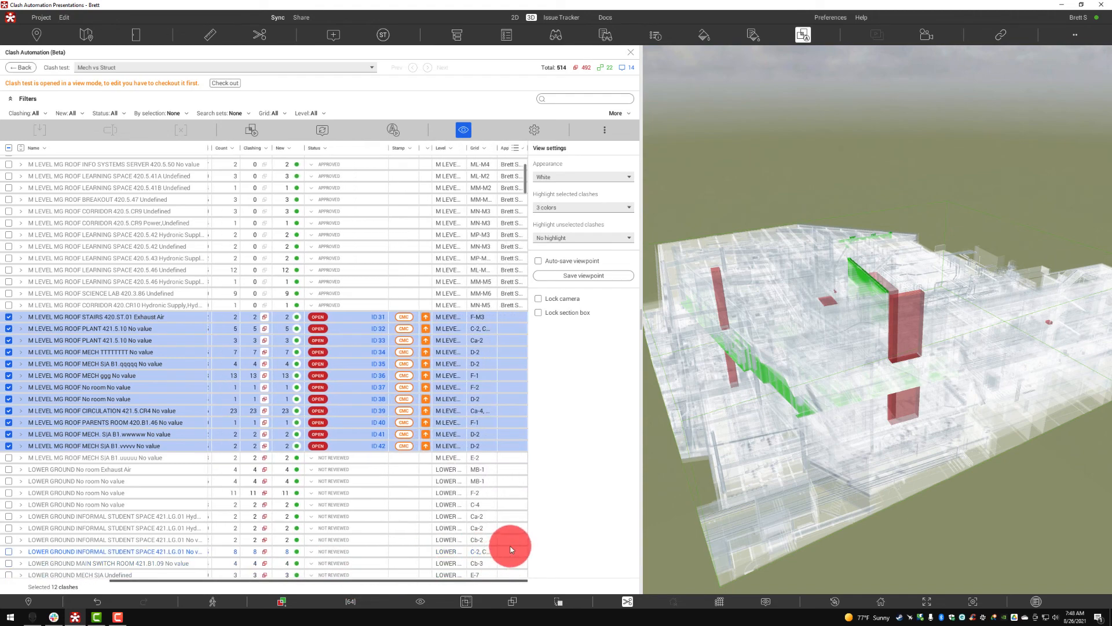
{"action": "left_click", "coordinate": [382, 321]}
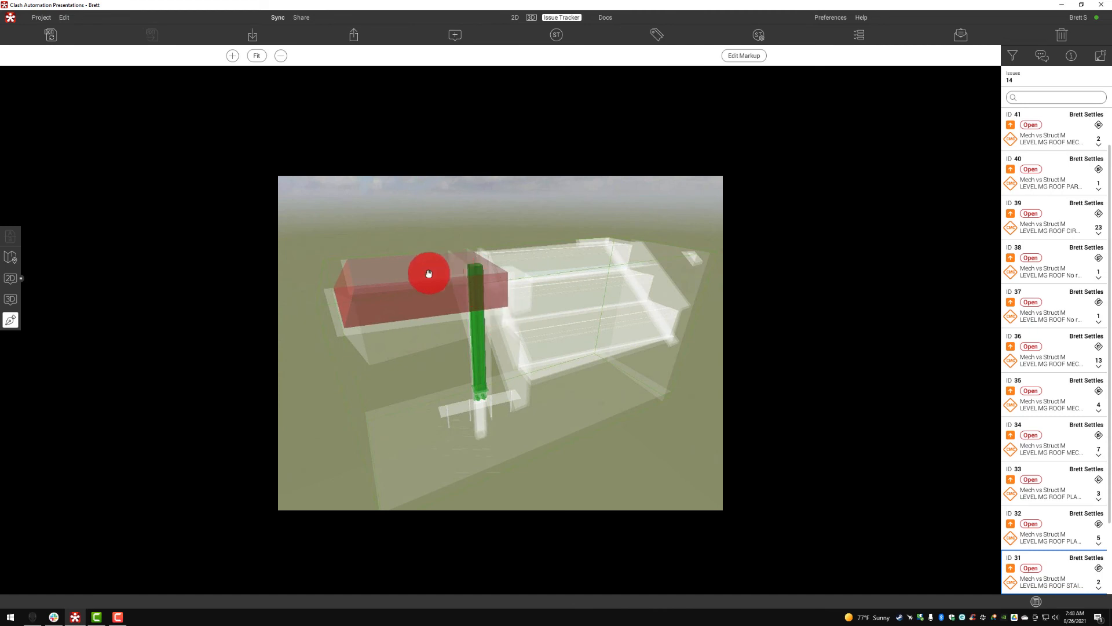
{"action": "left_click", "coordinate": [11, 299]}
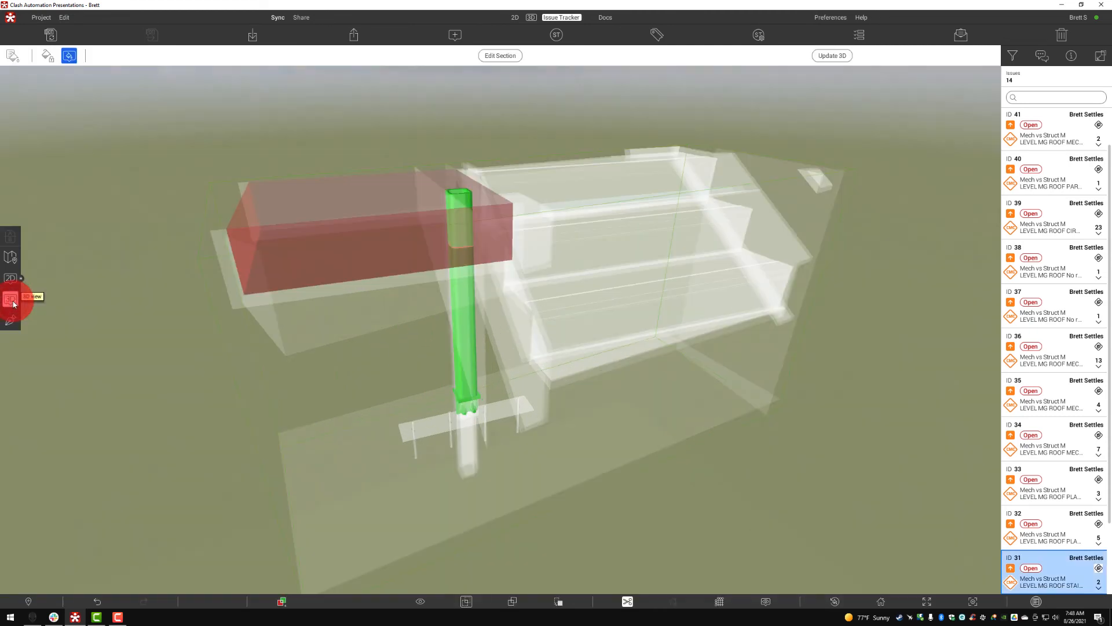
Step: View issue 31's location on the A00-01 Existing Site Plan sheet and on the grid map
{"action": "left_click", "coordinate": [11, 279]}
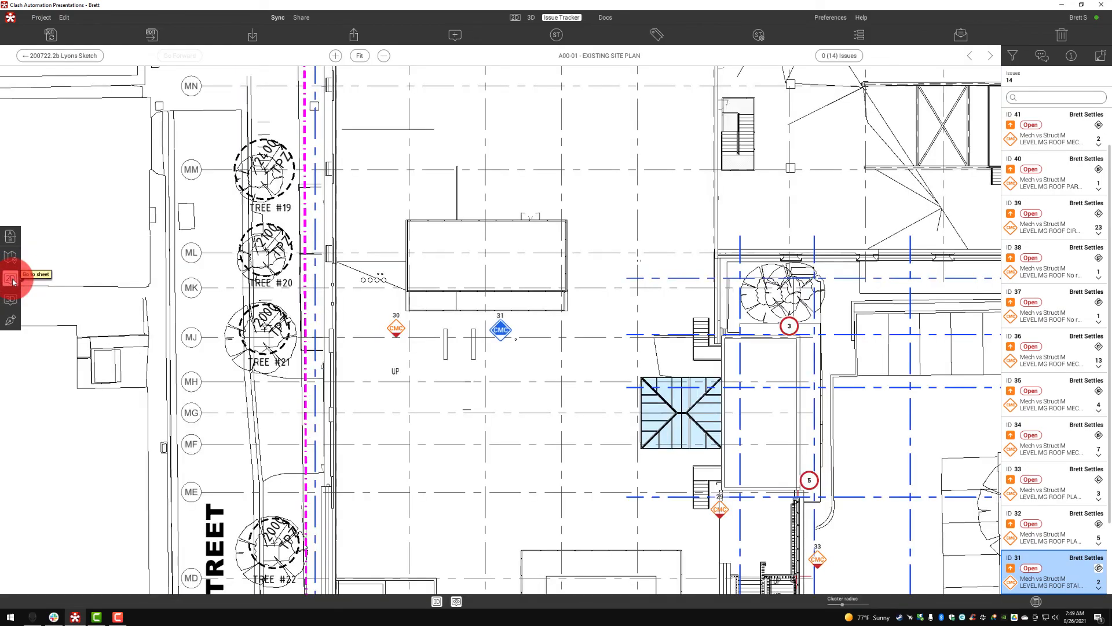
{"action": "left_click", "coordinate": [11, 259]}
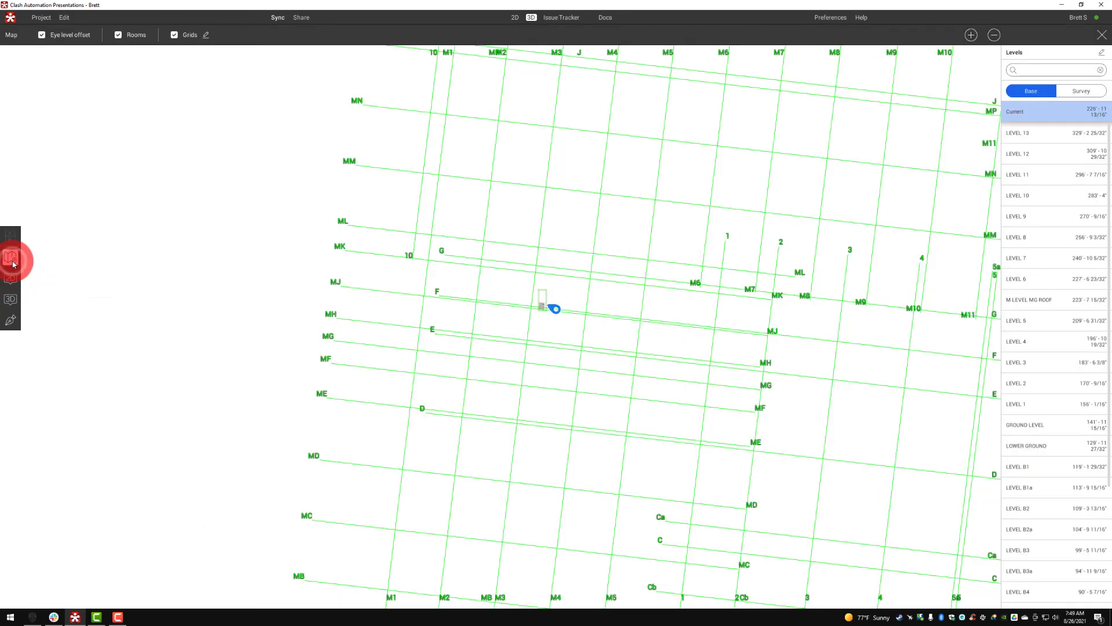
{"action": "scroll", "coordinate": [533, 292], "scroll_direction": "up", "scroll_amount": 3}
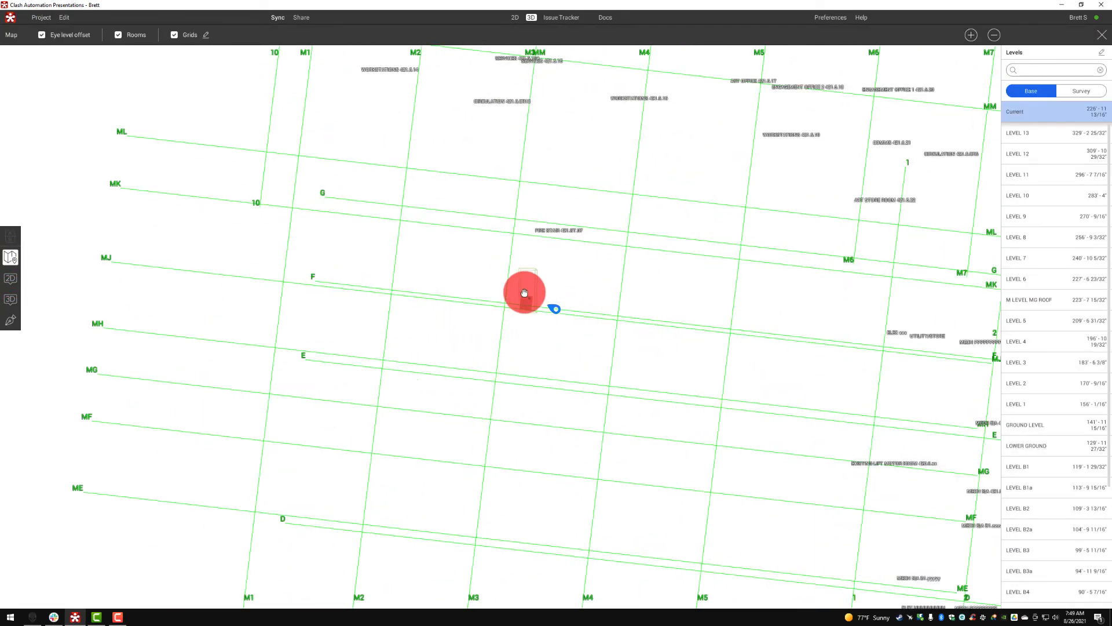
{"action": "scroll", "coordinate": [524, 292], "scroll_direction": "up", "scroll_amount": 2}
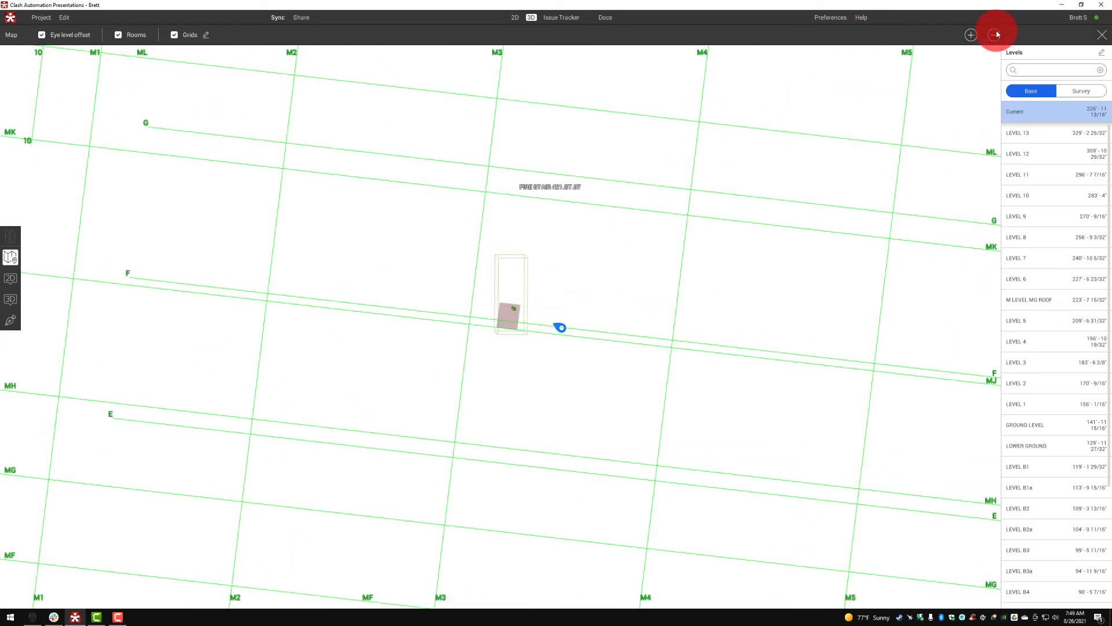
{"action": "left_click", "coordinate": [1100, 34]}
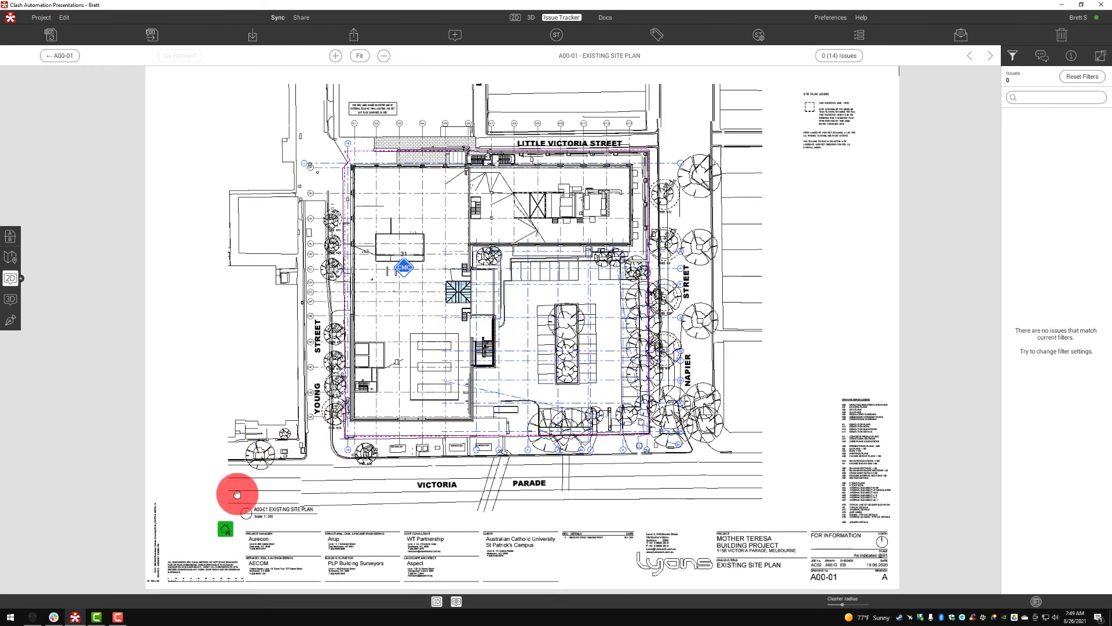
Step: Overlay the A00-01 Existing Site Plan on the 3D model and shift the section plane with the sheet attached
{"action": "left_click", "coordinate": [228, 526]}
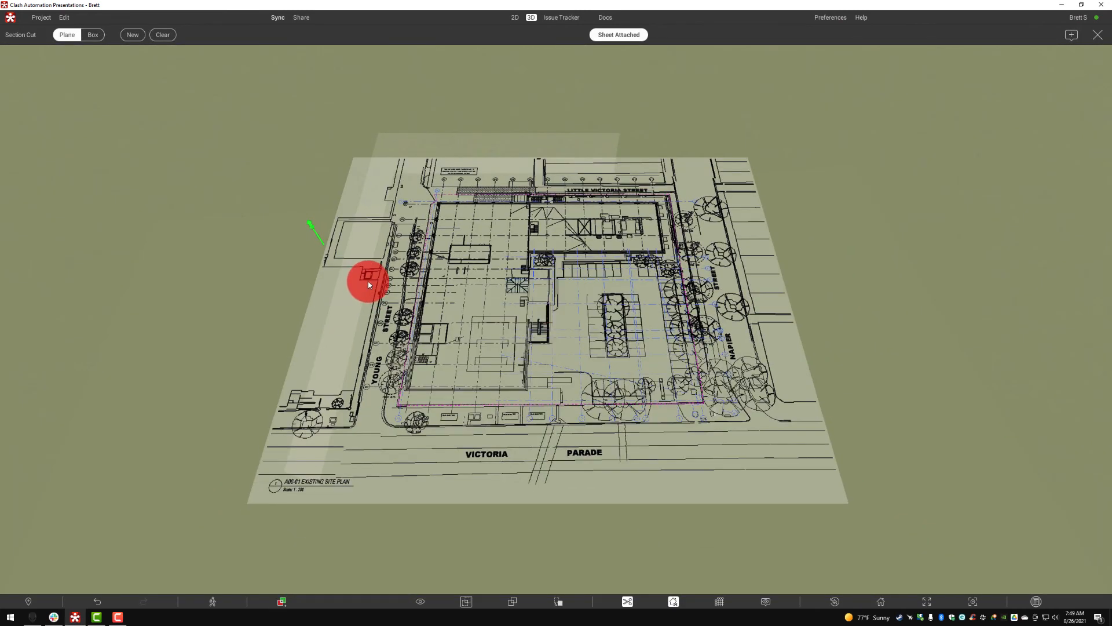
{"action": "mouse_move", "coordinate": [315, 230]}
{"action": "left_mouse_down"}
{"action": "mouse_move", "coordinate": [240, 61]}
{"action": "mouse_move", "coordinate": [339, 116]}
{"action": "mouse_move", "coordinate": [347, 193]}
{"action": "mouse_move", "coordinate": [288, 174]}
{"action": "mouse_move", "coordinate": [224, 124]}
{"action": "mouse_move", "coordinate": [186, 50]}
{"action": "mouse_move", "coordinate": [293, 107]}
{"action": "mouse_move", "coordinate": [327, 209]}
{"action": "mouse_move", "coordinate": [308, 202]}
{"action": "mouse_move", "coordinate": [311, 211]}
{"action": "mouse_move", "coordinate": [211, 135]}
{"action": "mouse_move", "coordinate": [157, 40]}
{"action": "mouse_move", "coordinate": [288, 81]}
{"action": "mouse_move", "coordinate": [398, 201]}
{"action": "left_mouse_up"}
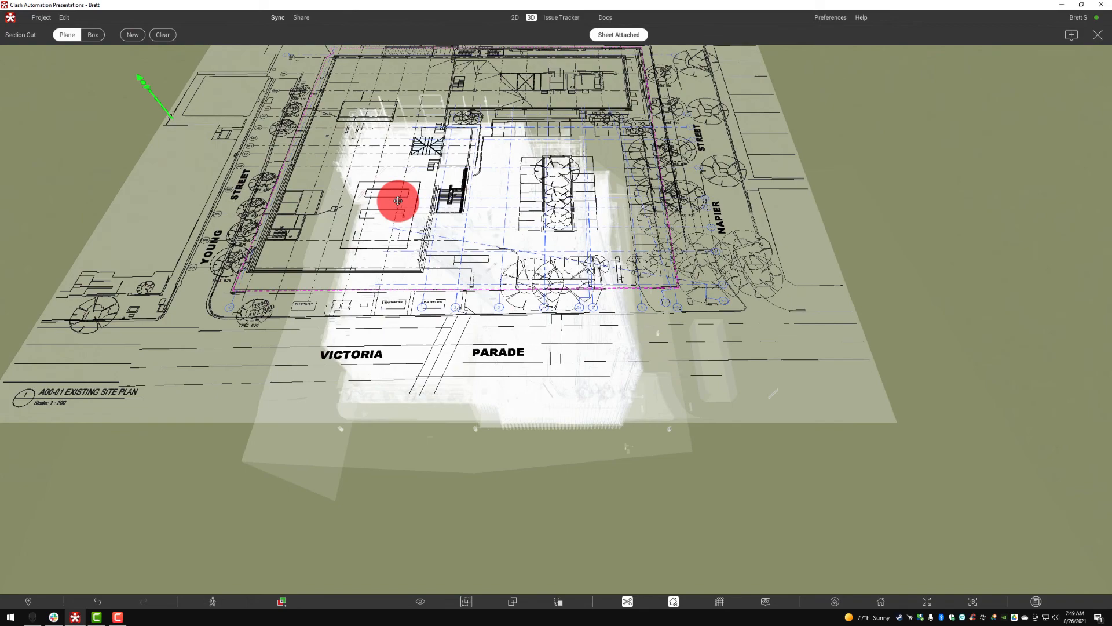
{"action": "middle_click_drag", "start_coordinate": [398, 201], "coordinate": [413, 212]}
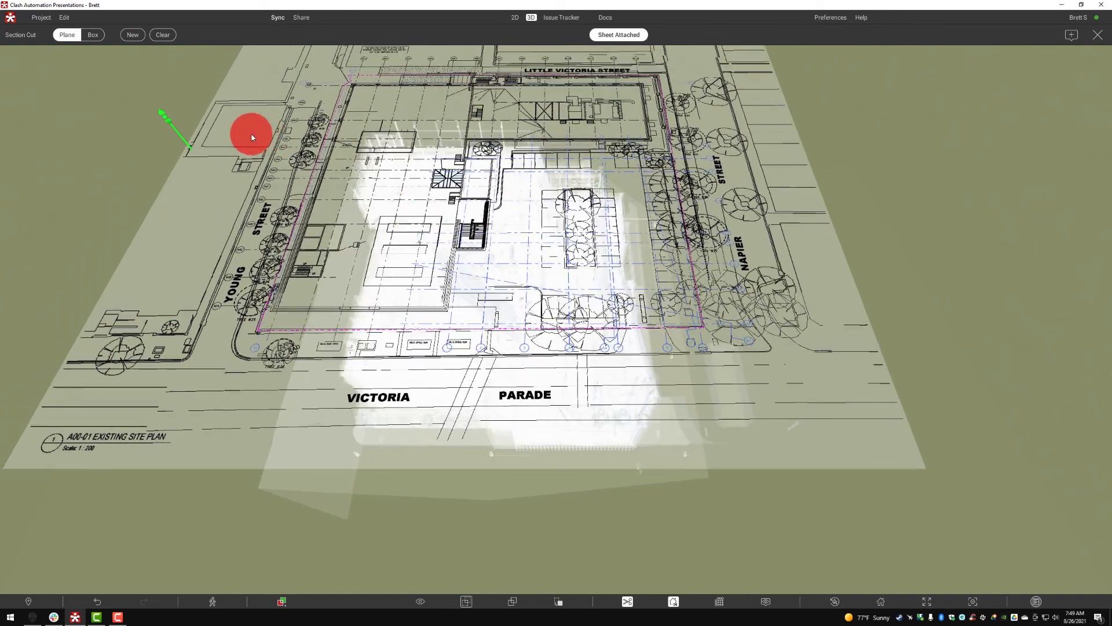
{"action": "left_click_drag", "start_coordinate": [162, 116], "coordinate": [231, 238]}
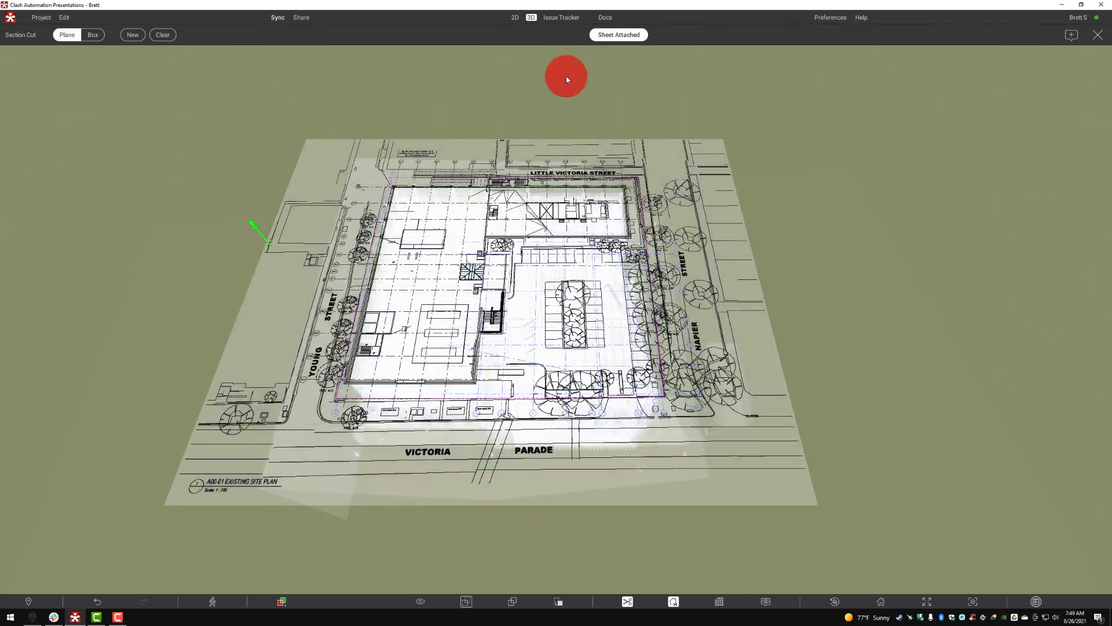
Step: Detach the sheet from the section plane, raise the plane to reveal the building above the plan, and finish the section cut
{"action": "left_click", "coordinate": [597, 33]}
{"action": "left_click_drag", "start_coordinate": [255, 226], "coordinate": [234, 147]}
{"action": "scroll", "coordinate": [424, 263], "scroll_direction": "up", "scroll_amount": 2}
{"action": "scroll", "coordinate": [424, 263], "scroll_direction": "up", "scroll_amount": 4}
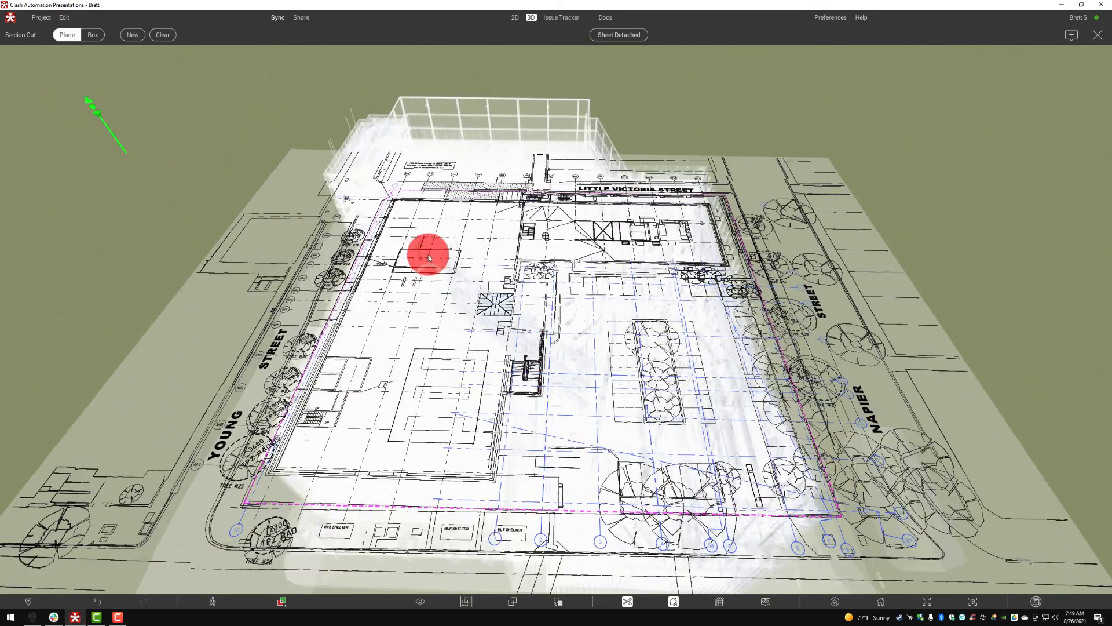
{"action": "left_click_drag", "start_coordinate": [429, 258], "coordinate": [467, 272]}
{"action": "middle_click_drag", "start_coordinate": [470, 352], "coordinate": [502, 308]}
{"action": "left_click", "coordinate": [1099, 37]}
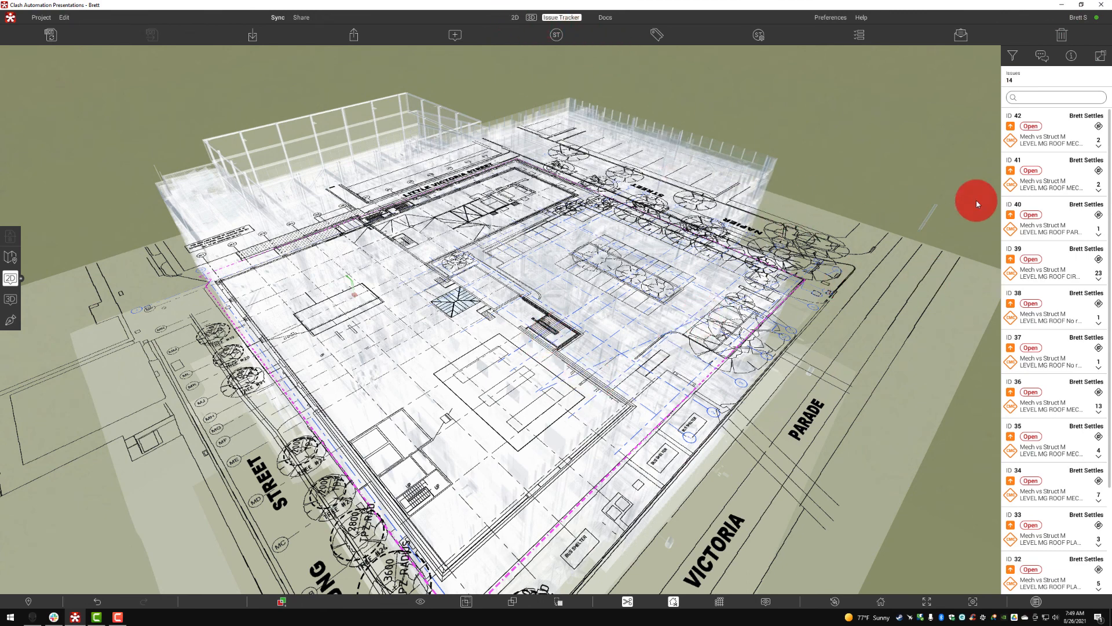
Step: Preview issue 42, return to the Mech vs Struct clash list in 3D, and lock the camera and section box
{"action": "left_click", "coordinate": [1046, 136]}
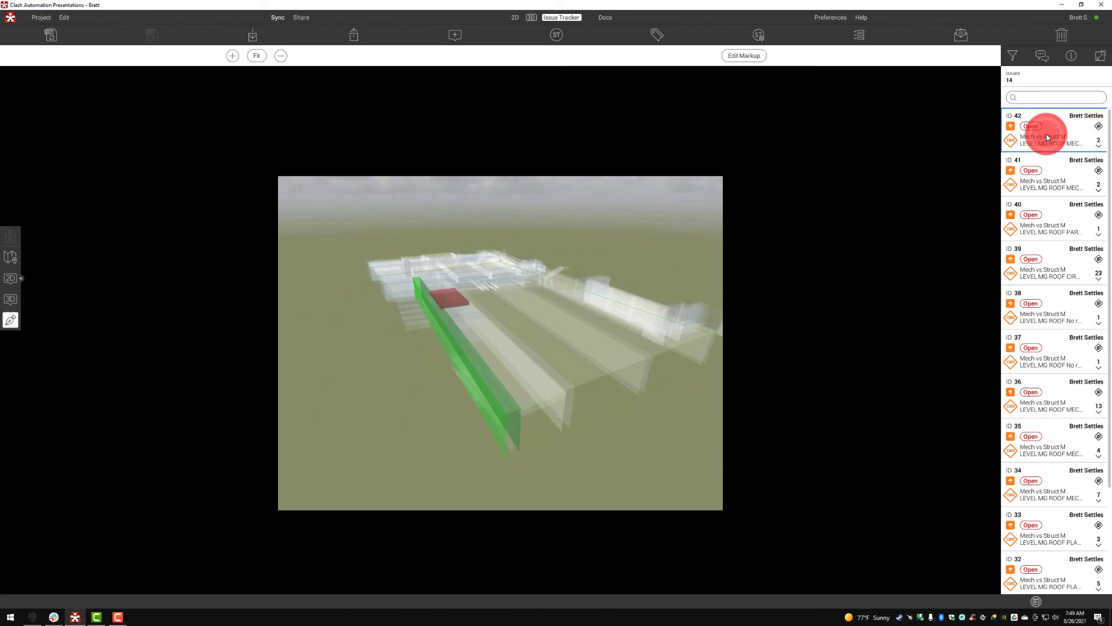
{"action": "left_click", "coordinate": [532, 18]}
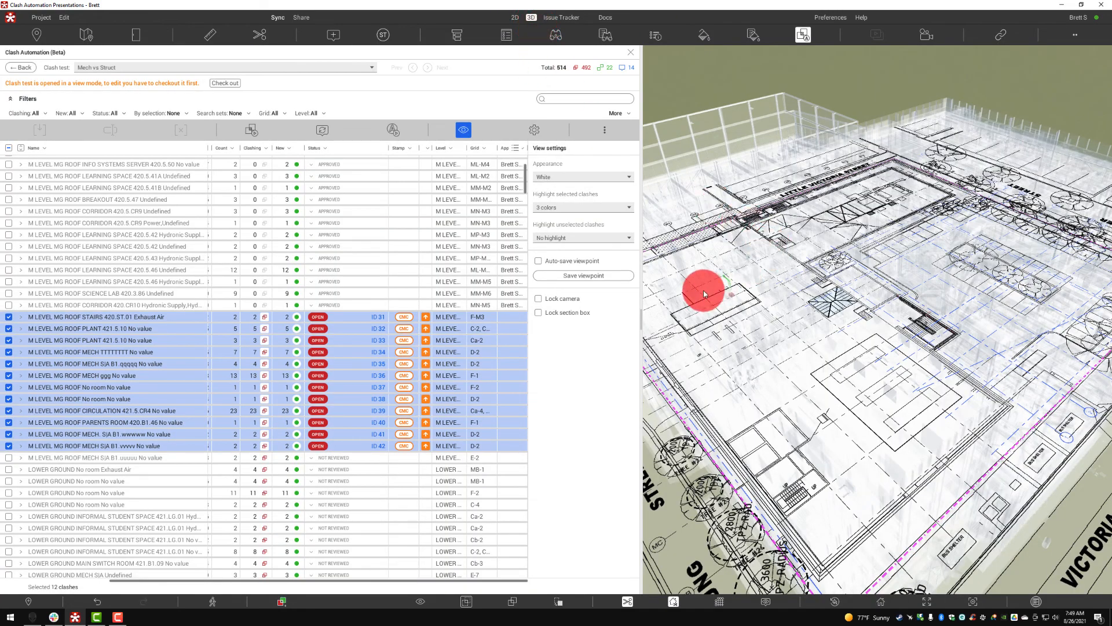
{"action": "left_click", "coordinate": [559, 298]}
{"action": "left_click", "coordinate": [558, 312]}
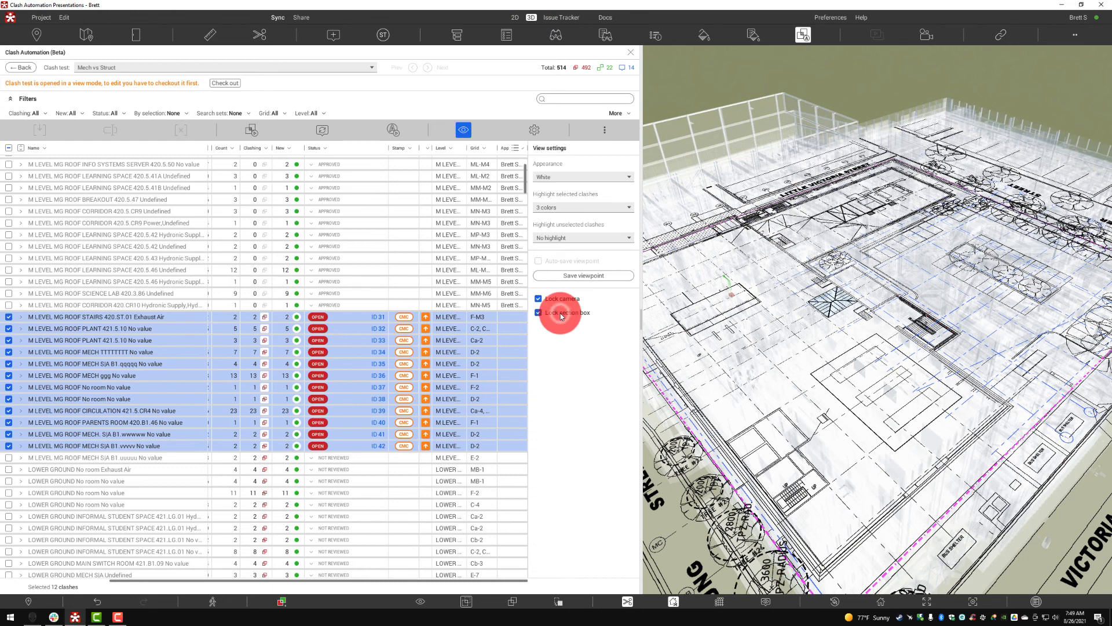
Step: Examine where several M LEVEL MG ROOF clash groups sit in the model overlaid with the site plan
{"action": "left_click", "coordinate": [155, 320]}
{"action": "left_click", "coordinate": [152, 293]}
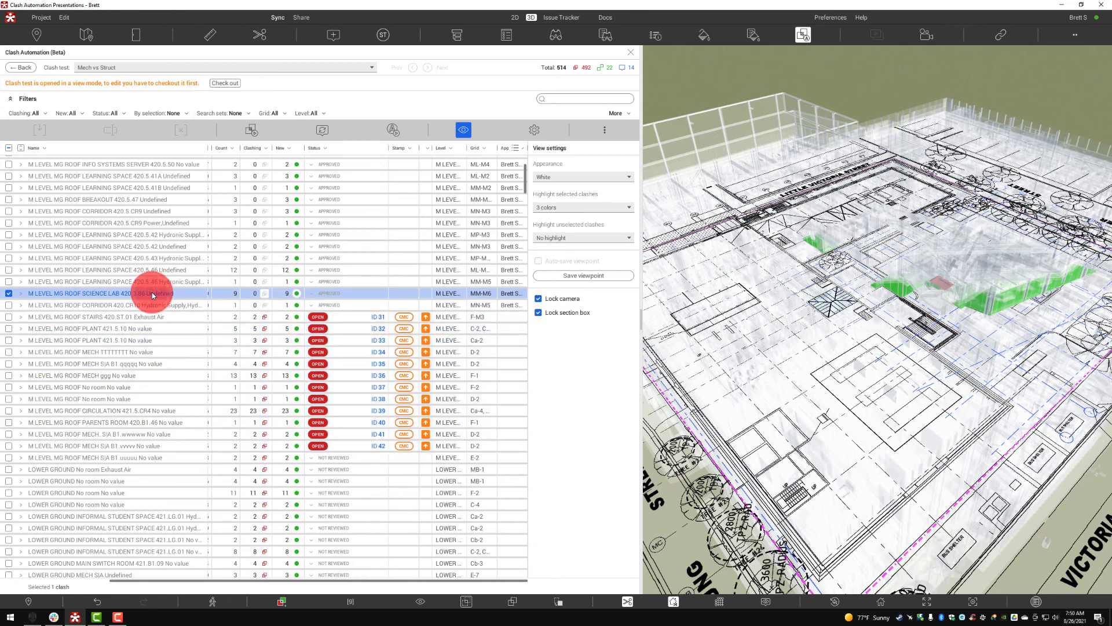
{"action": "left_click", "coordinate": [149, 271]}
{"action": "left_click", "coordinate": [146, 246]}
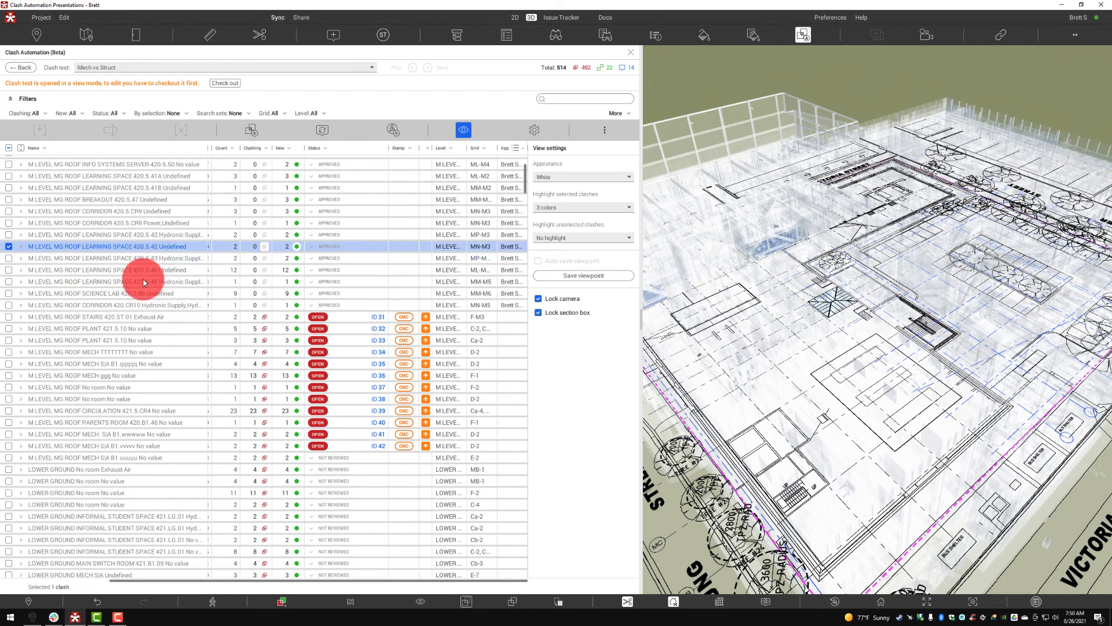
{"action": "left_click", "coordinate": [144, 282]}
{"action": "left_click", "coordinate": [139, 318]}
{"action": "left_click", "coordinate": [138, 377]}
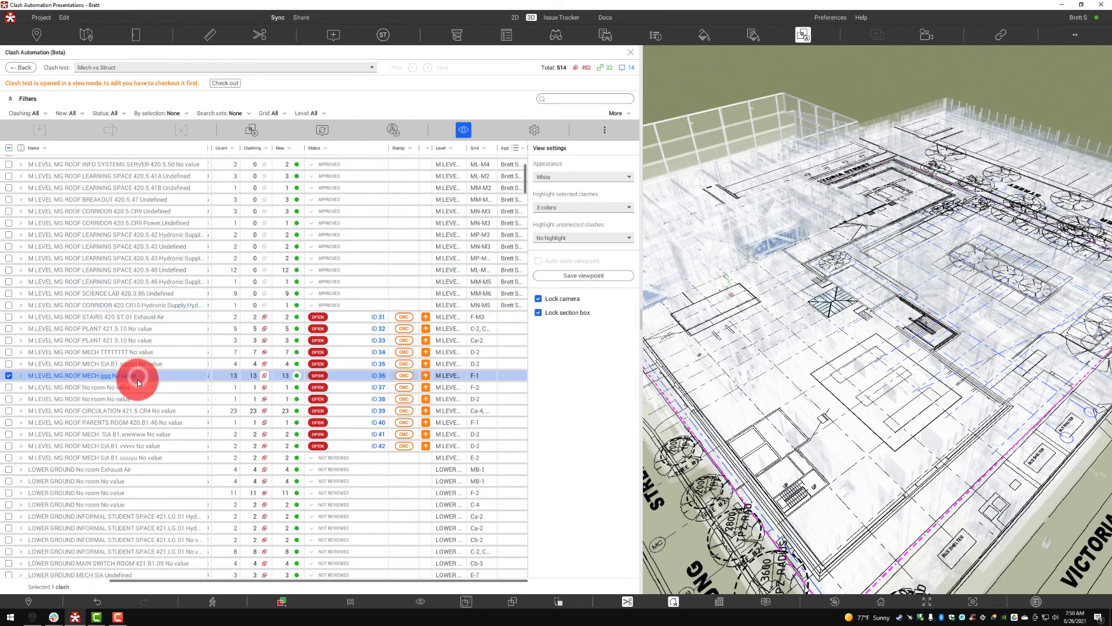
{"action": "left_click", "coordinate": [138, 434]}
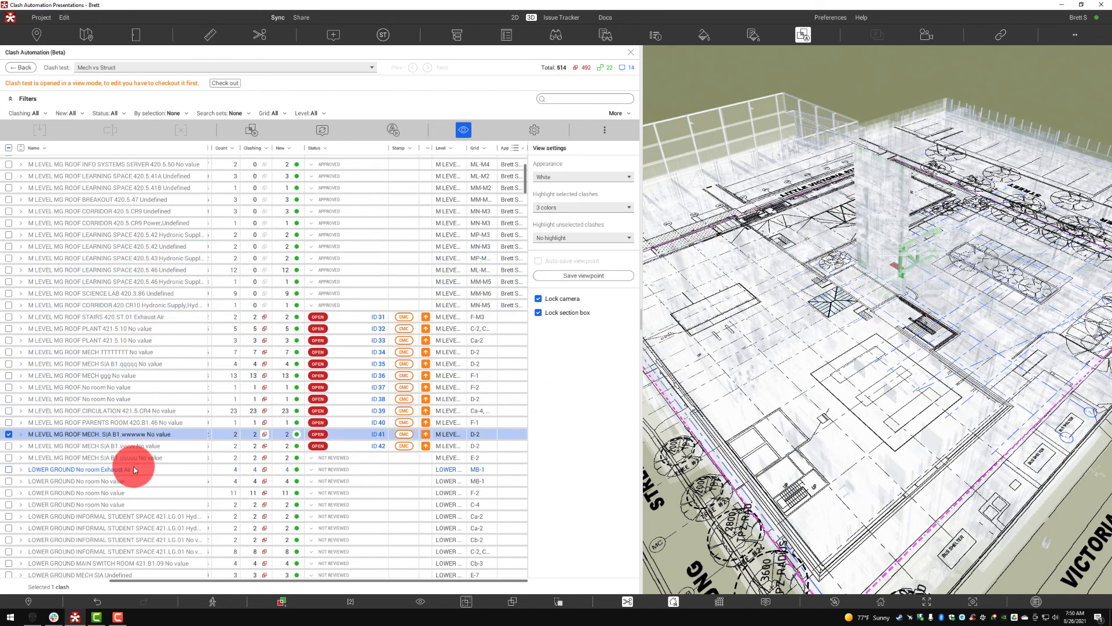
Step: Open issue 31 in the issue tracker, show all its panels, and apply the Current Open Clashes filter preset
{"action": "left_click", "coordinate": [134, 493]}
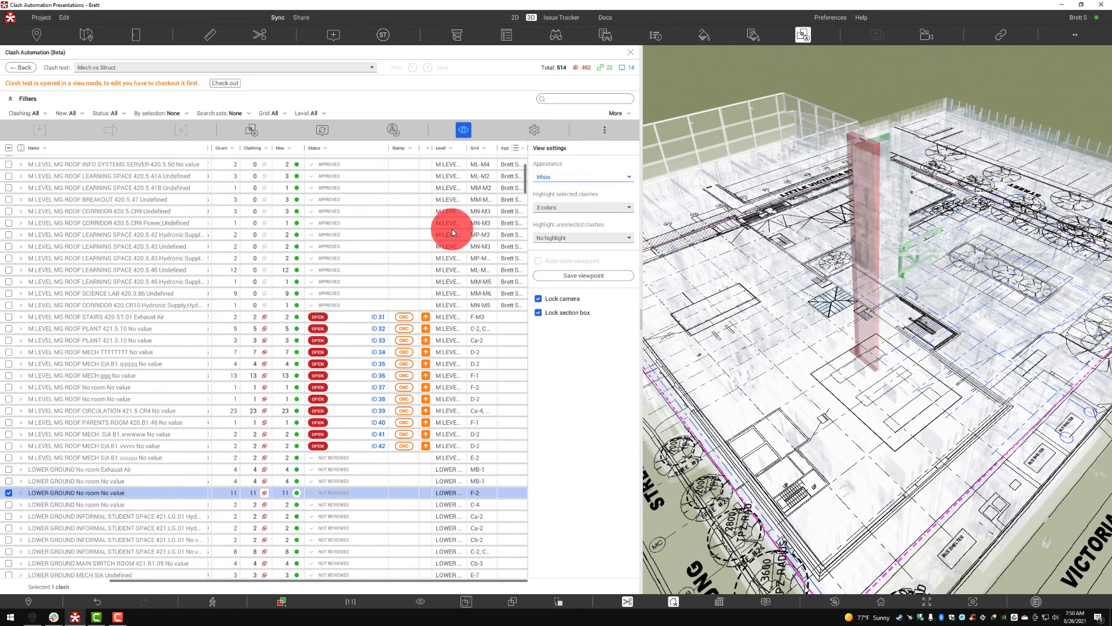
{"action": "left_click", "coordinate": [377, 317]}
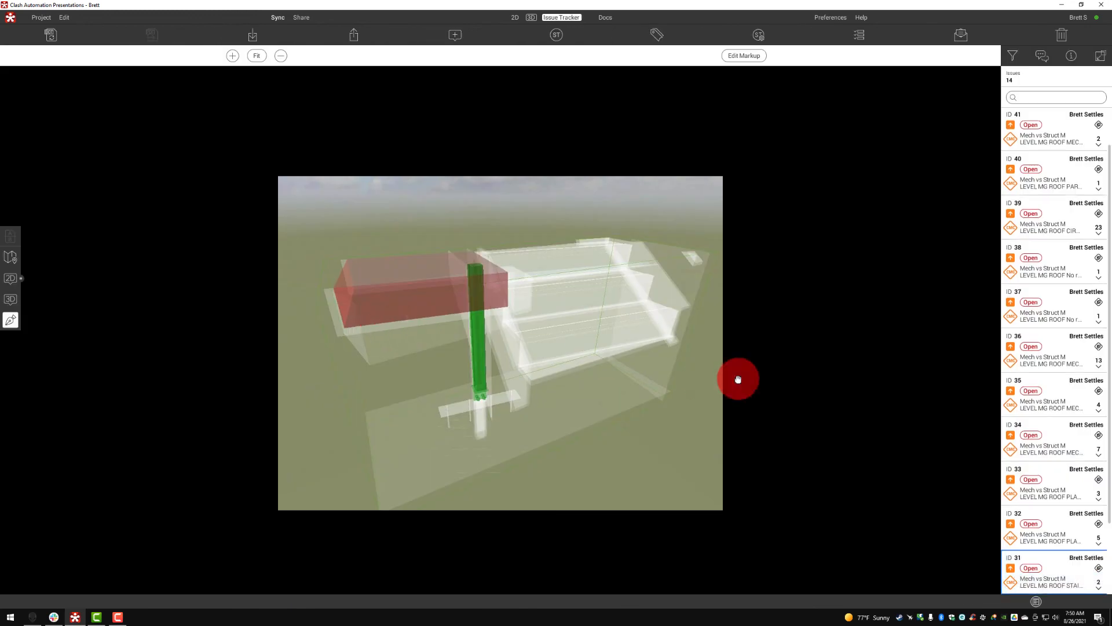
{"action": "left_click", "coordinate": [1102, 56]}
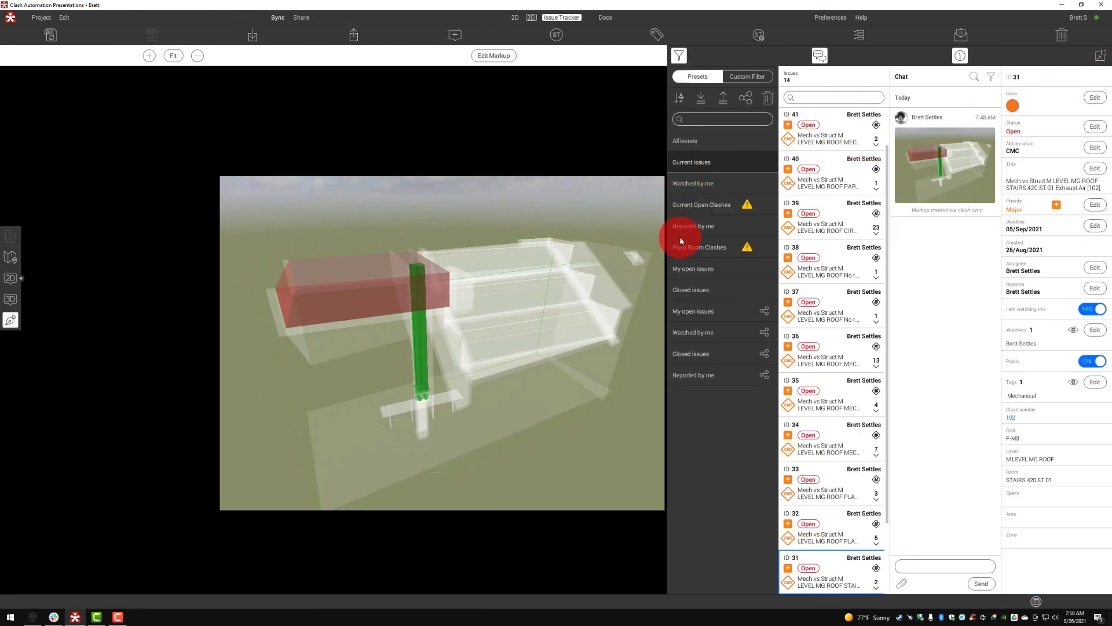
{"action": "left_click", "coordinate": [707, 203]}
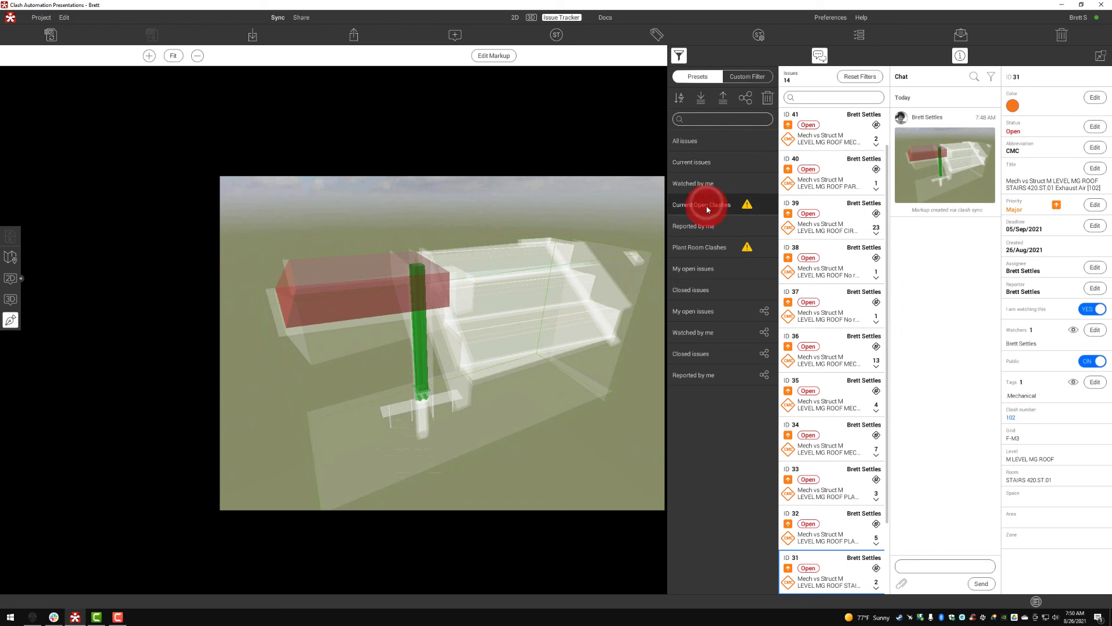
Step: Preview issues 41, 40 and 35 with their markups and details
{"action": "left_click", "coordinate": [825, 140]}
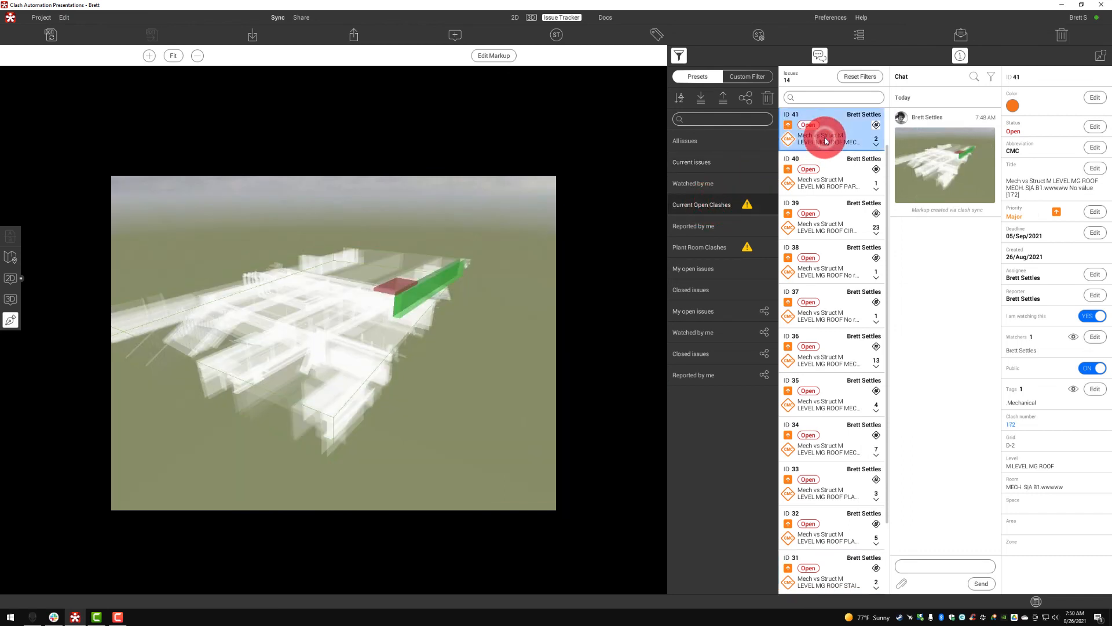
{"action": "left_click", "coordinate": [825, 174]}
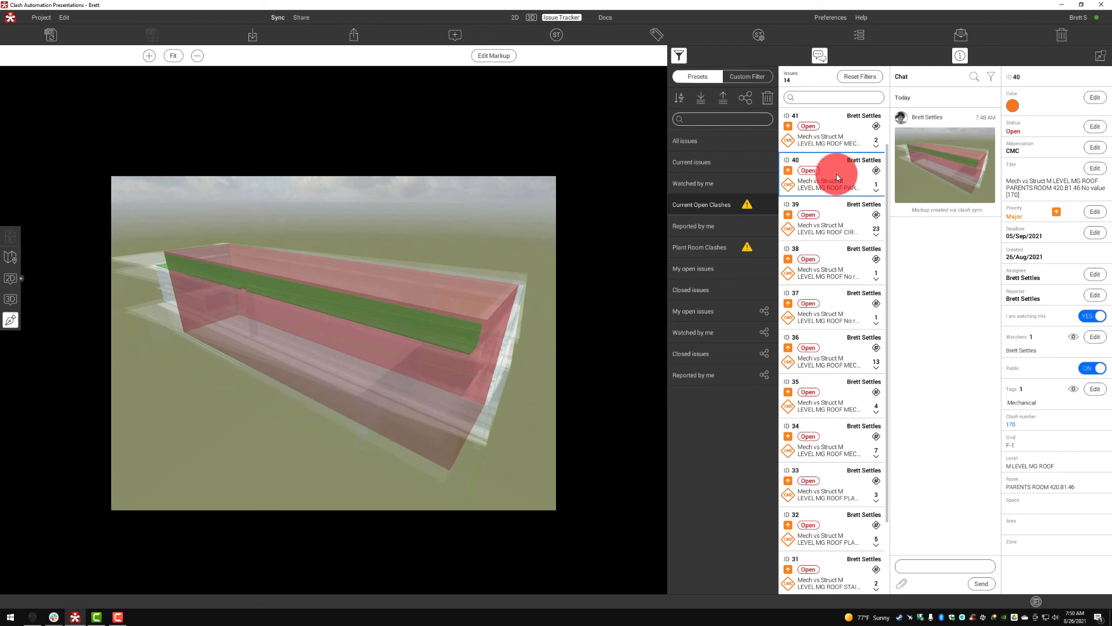
{"action": "left_click", "coordinate": [839, 395]}
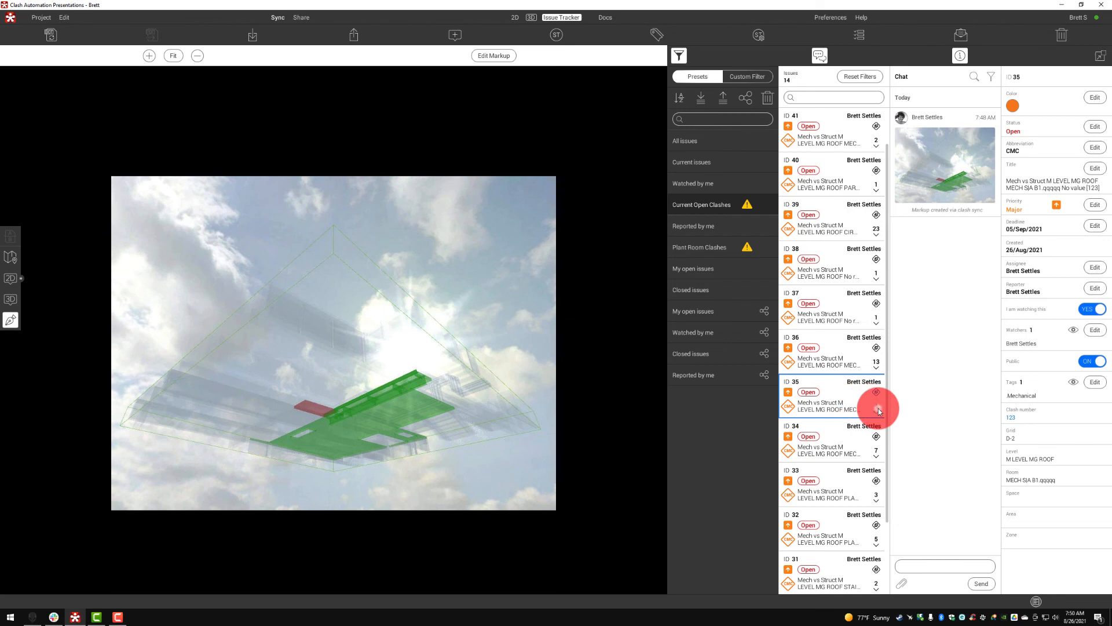
Step: Expand the clashes grouped under issue 35 and inspect clashes 125, 126 and 127 in 3D
{"action": "left_click", "coordinate": [876, 409]}
{"action": "left_click", "coordinate": [843, 196]}
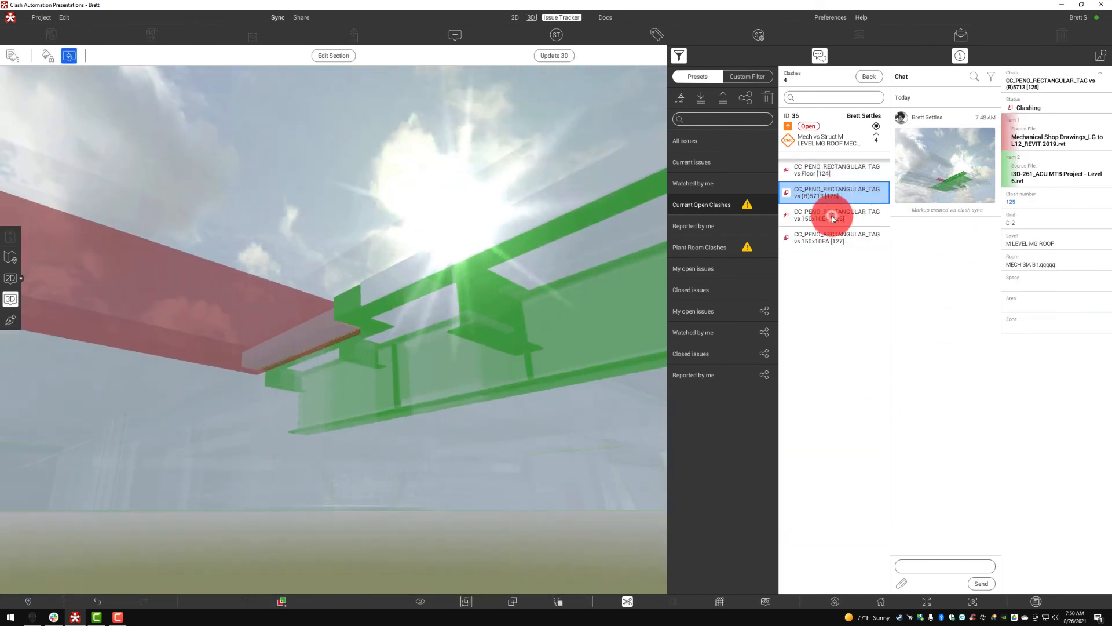
{"action": "left_click", "coordinate": [833, 218]}
{"action": "left_click", "coordinate": [830, 238]}
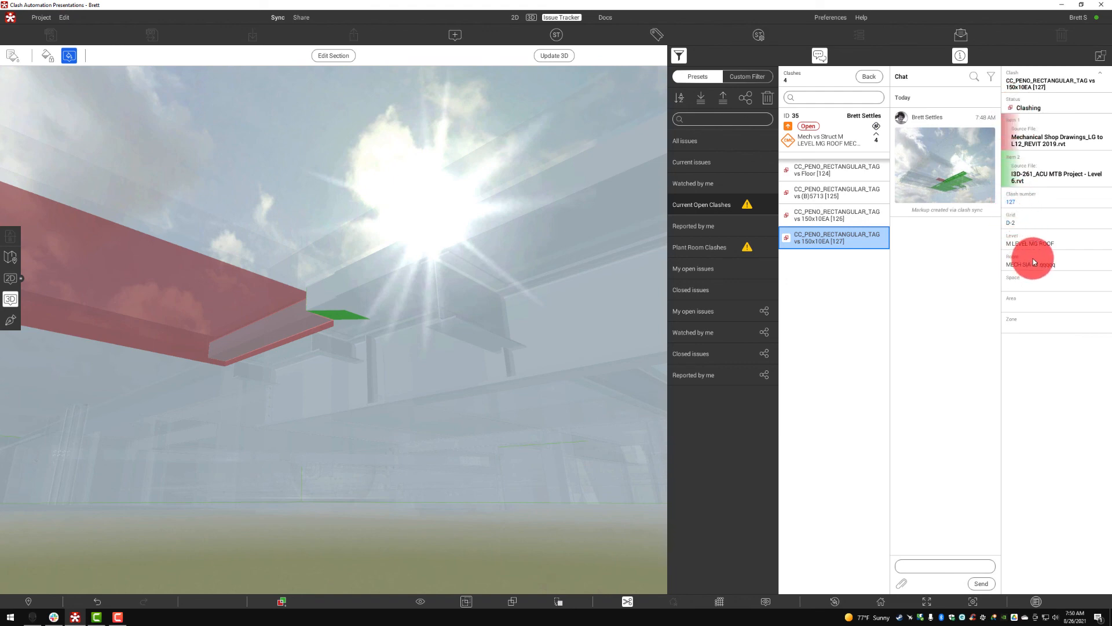
Step: Collapse issue 35's clash group back to the issue list and view the attachment options of its chat
{"action": "left_click", "coordinate": [879, 138]}
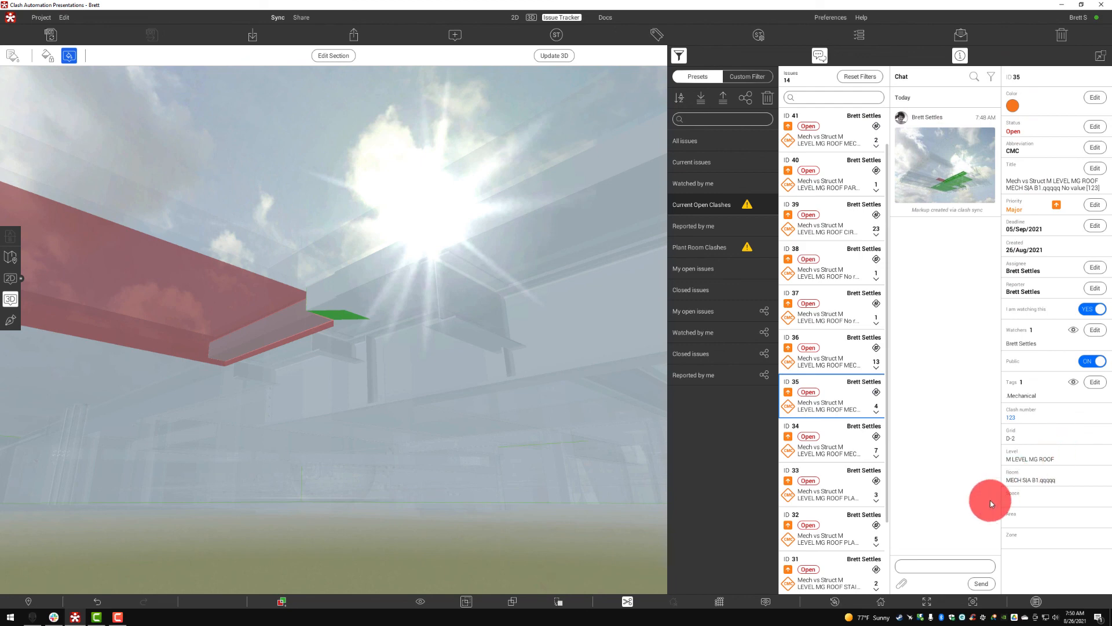
{"action": "left_click", "coordinate": [901, 583]}
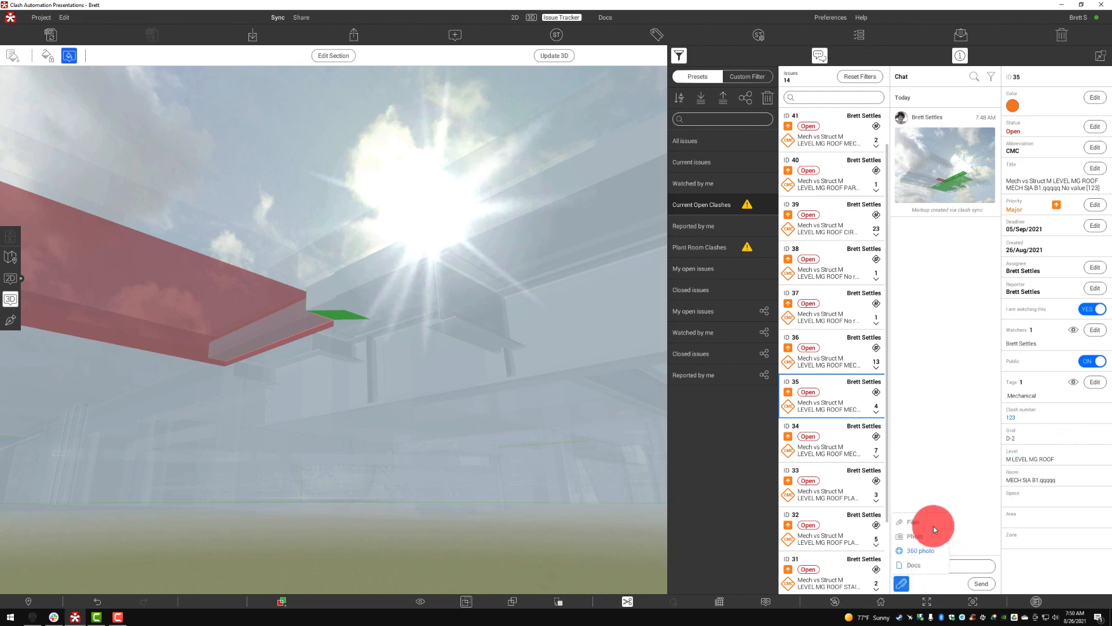
{"action": "left_click", "coordinate": [954, 397]}
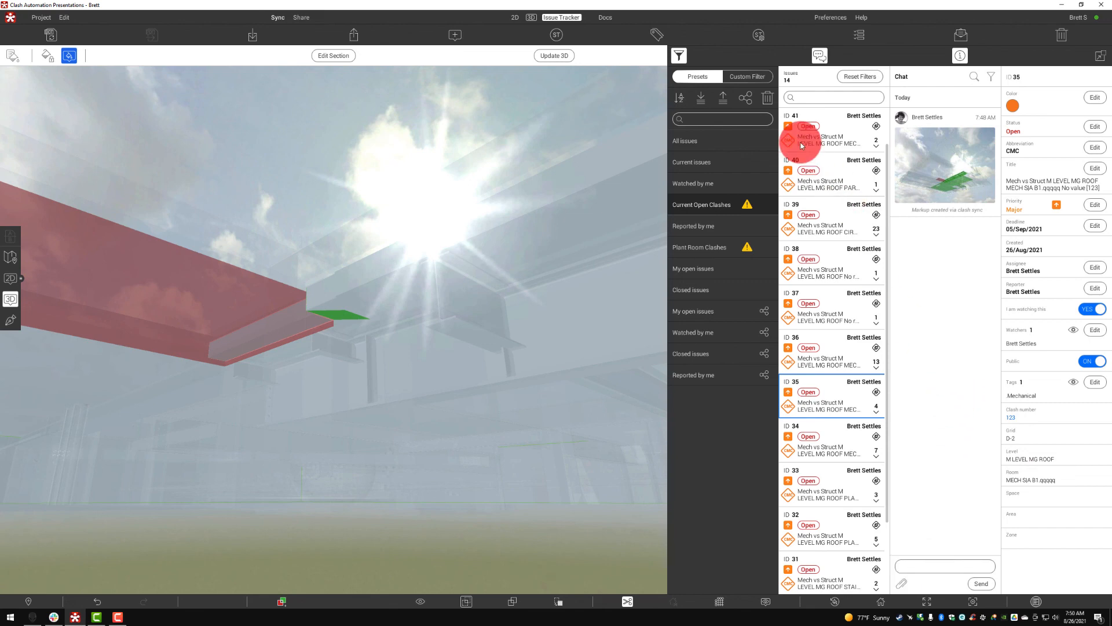
Step: Try a custom issue filter by the Mech vs Struct test, clear it, and return to the filter presets
{"action": "left_click", "coordinate": [754, 77]}
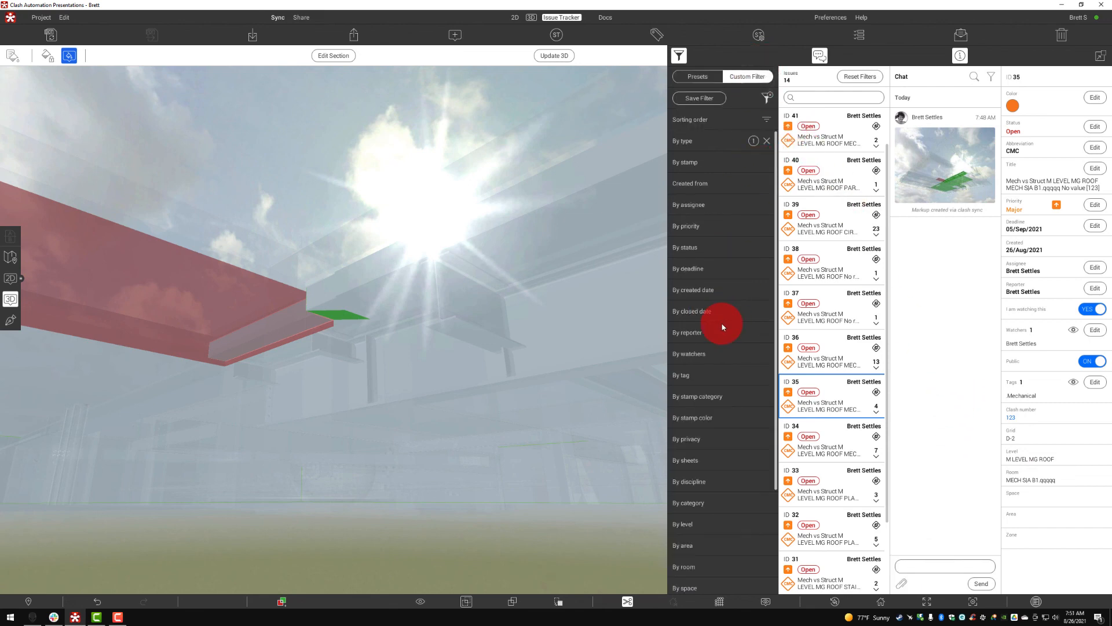
{"action": "scroll", "coordinate": [713, 347], "scroll_direction": "down", "scroll_amount": 3}
{"action": "left_click", "coordinate": [706, 523]}
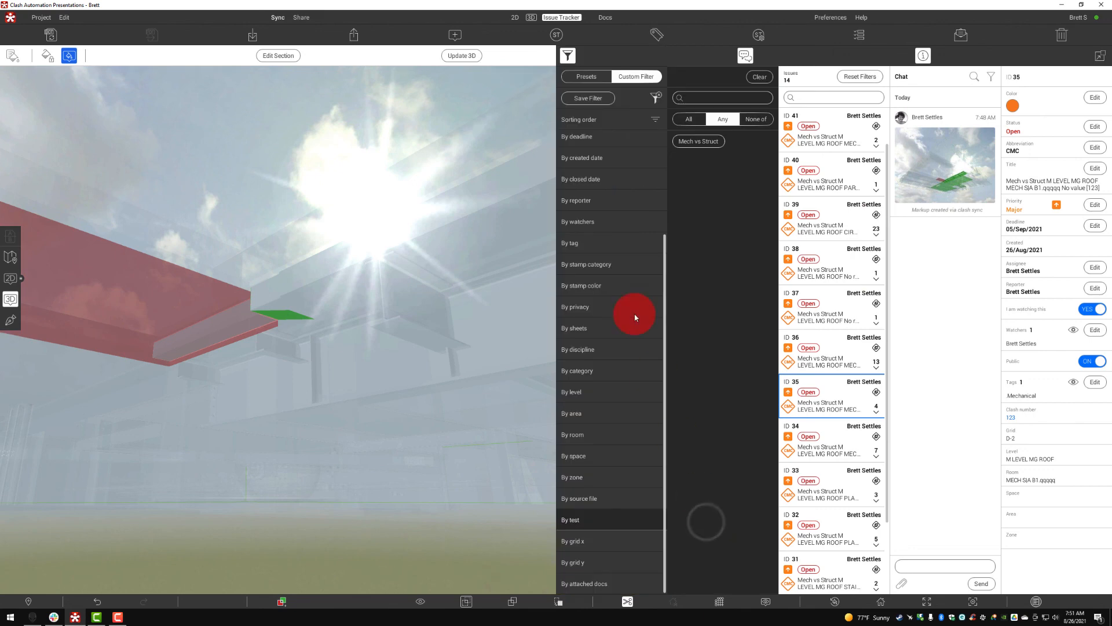
{"action": "left_click", "coordinate": [691, 141]}
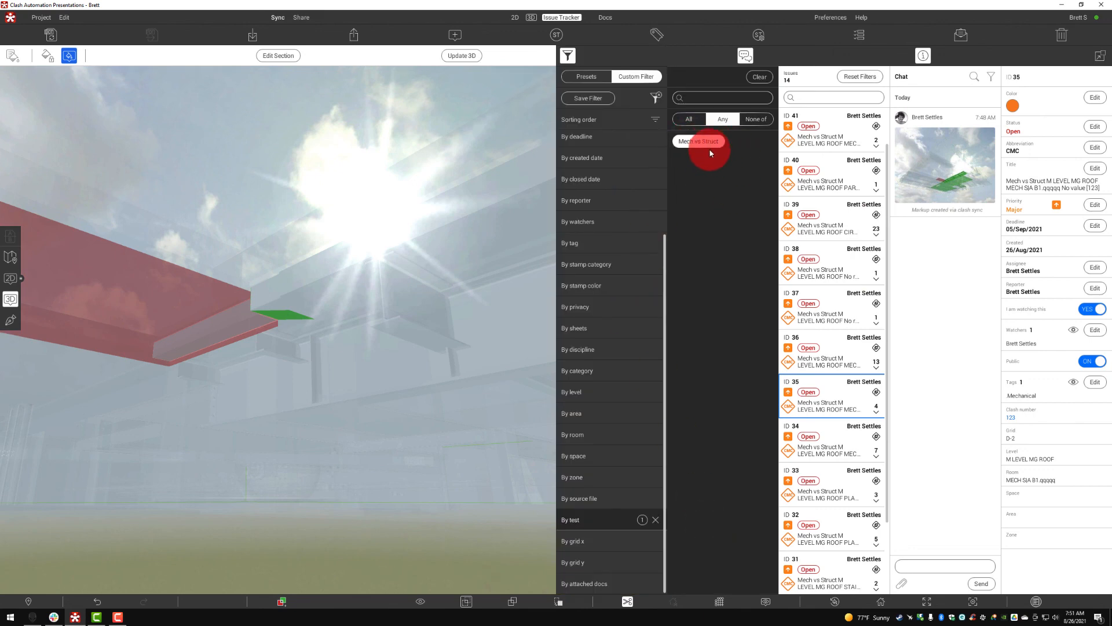
{"action": "left_click", "coordinate": [710, 145]}
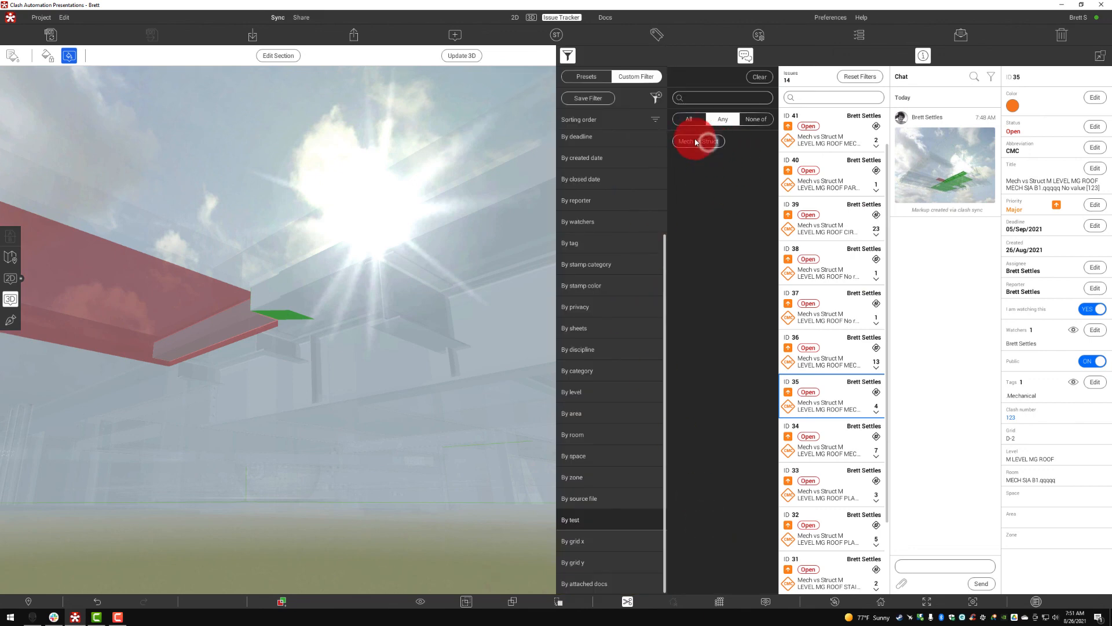
{"action": "left_click", "coordinate": [599, 81]}
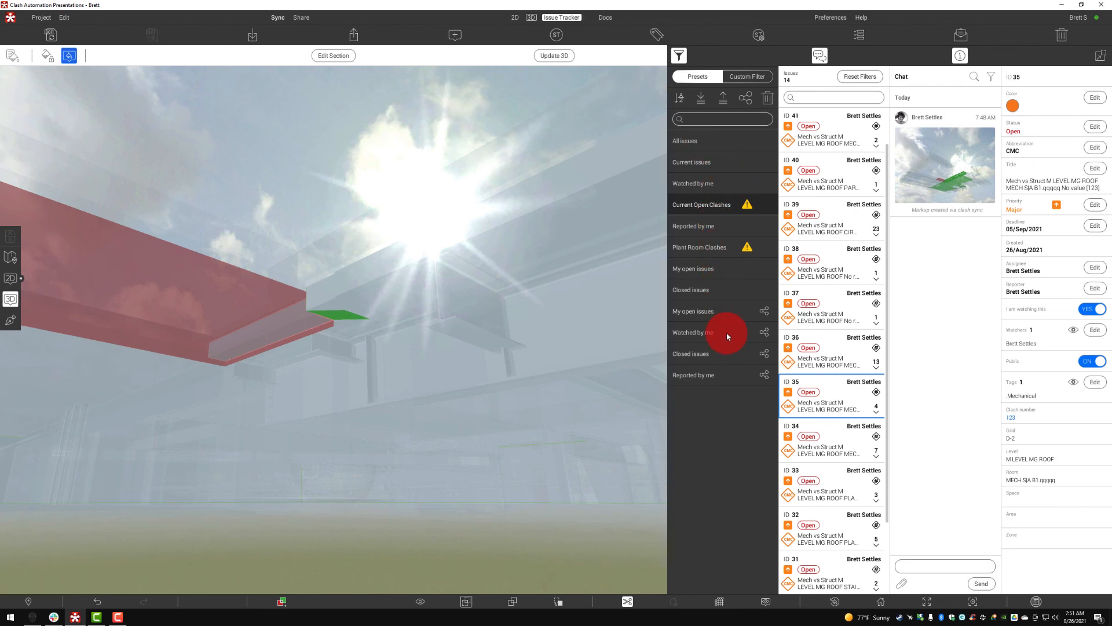